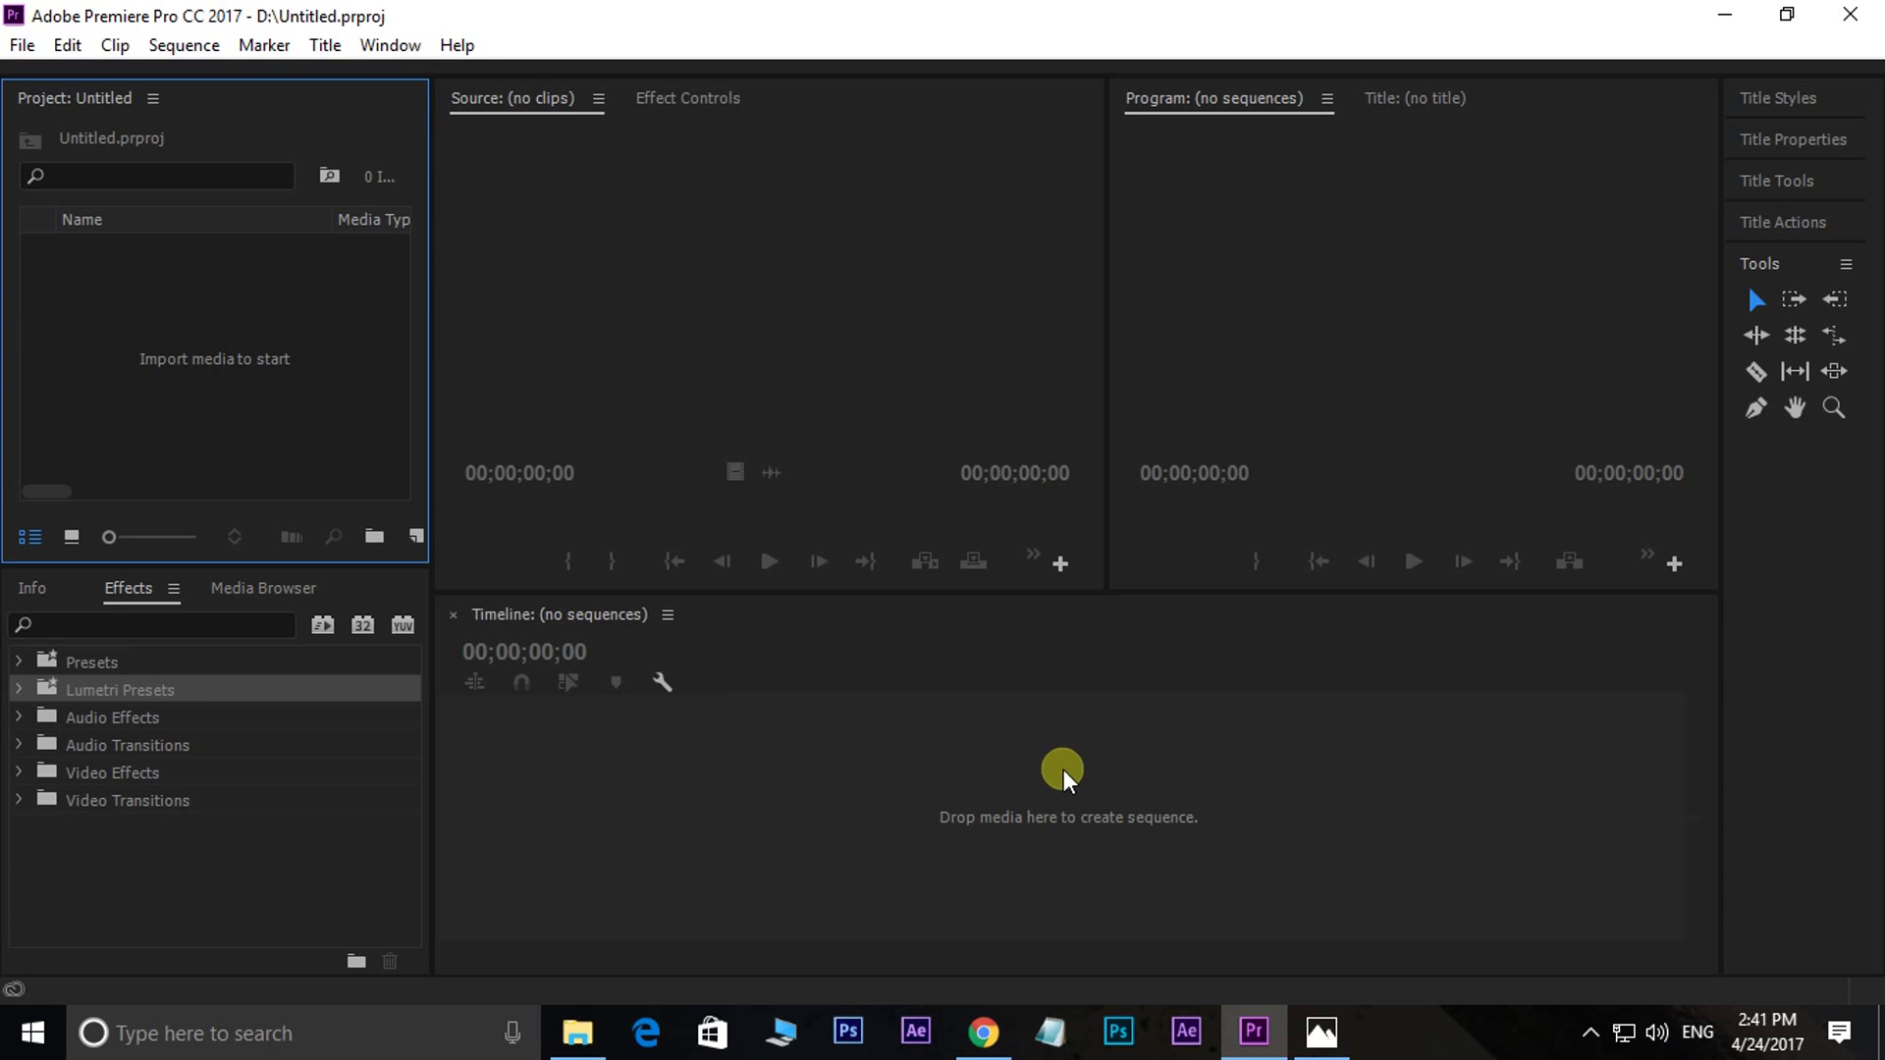
- Switch to the browser's YouTube video and subscribe to its channel
click(978, 1011)
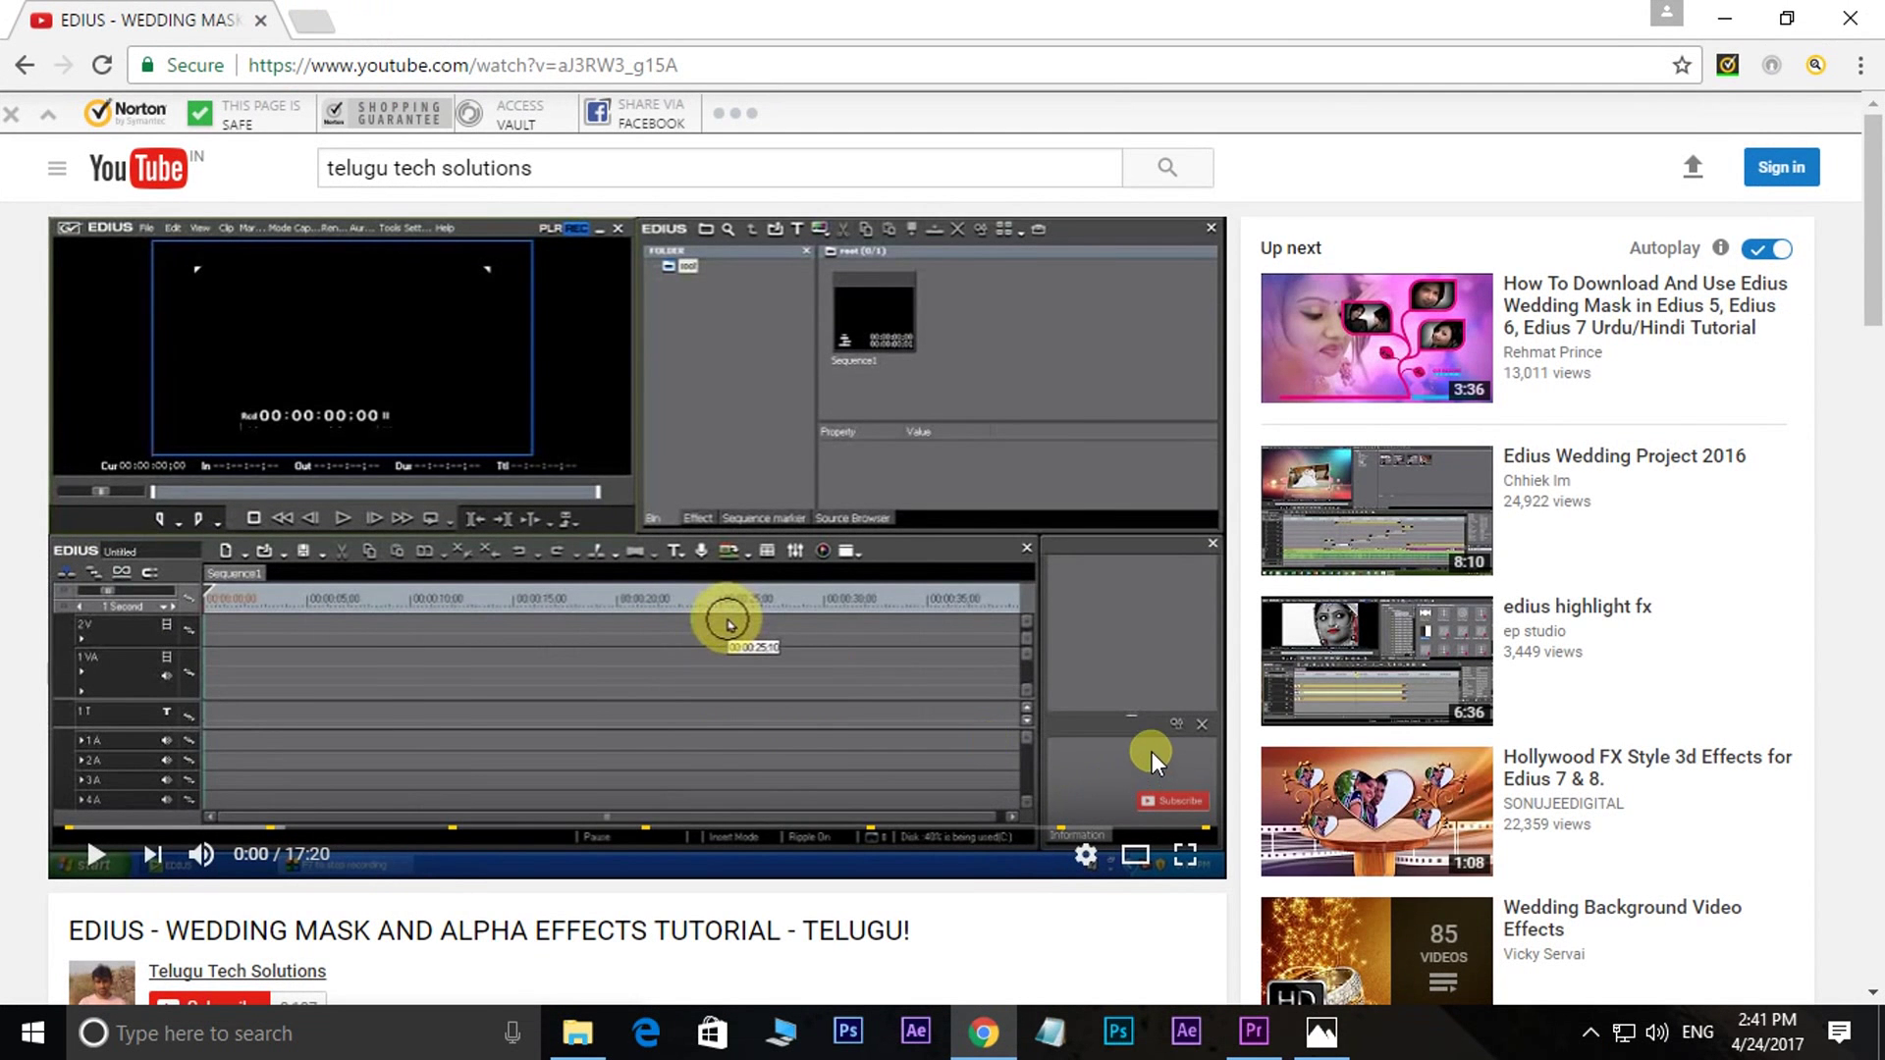
scroll(1149, 717, down, 2)
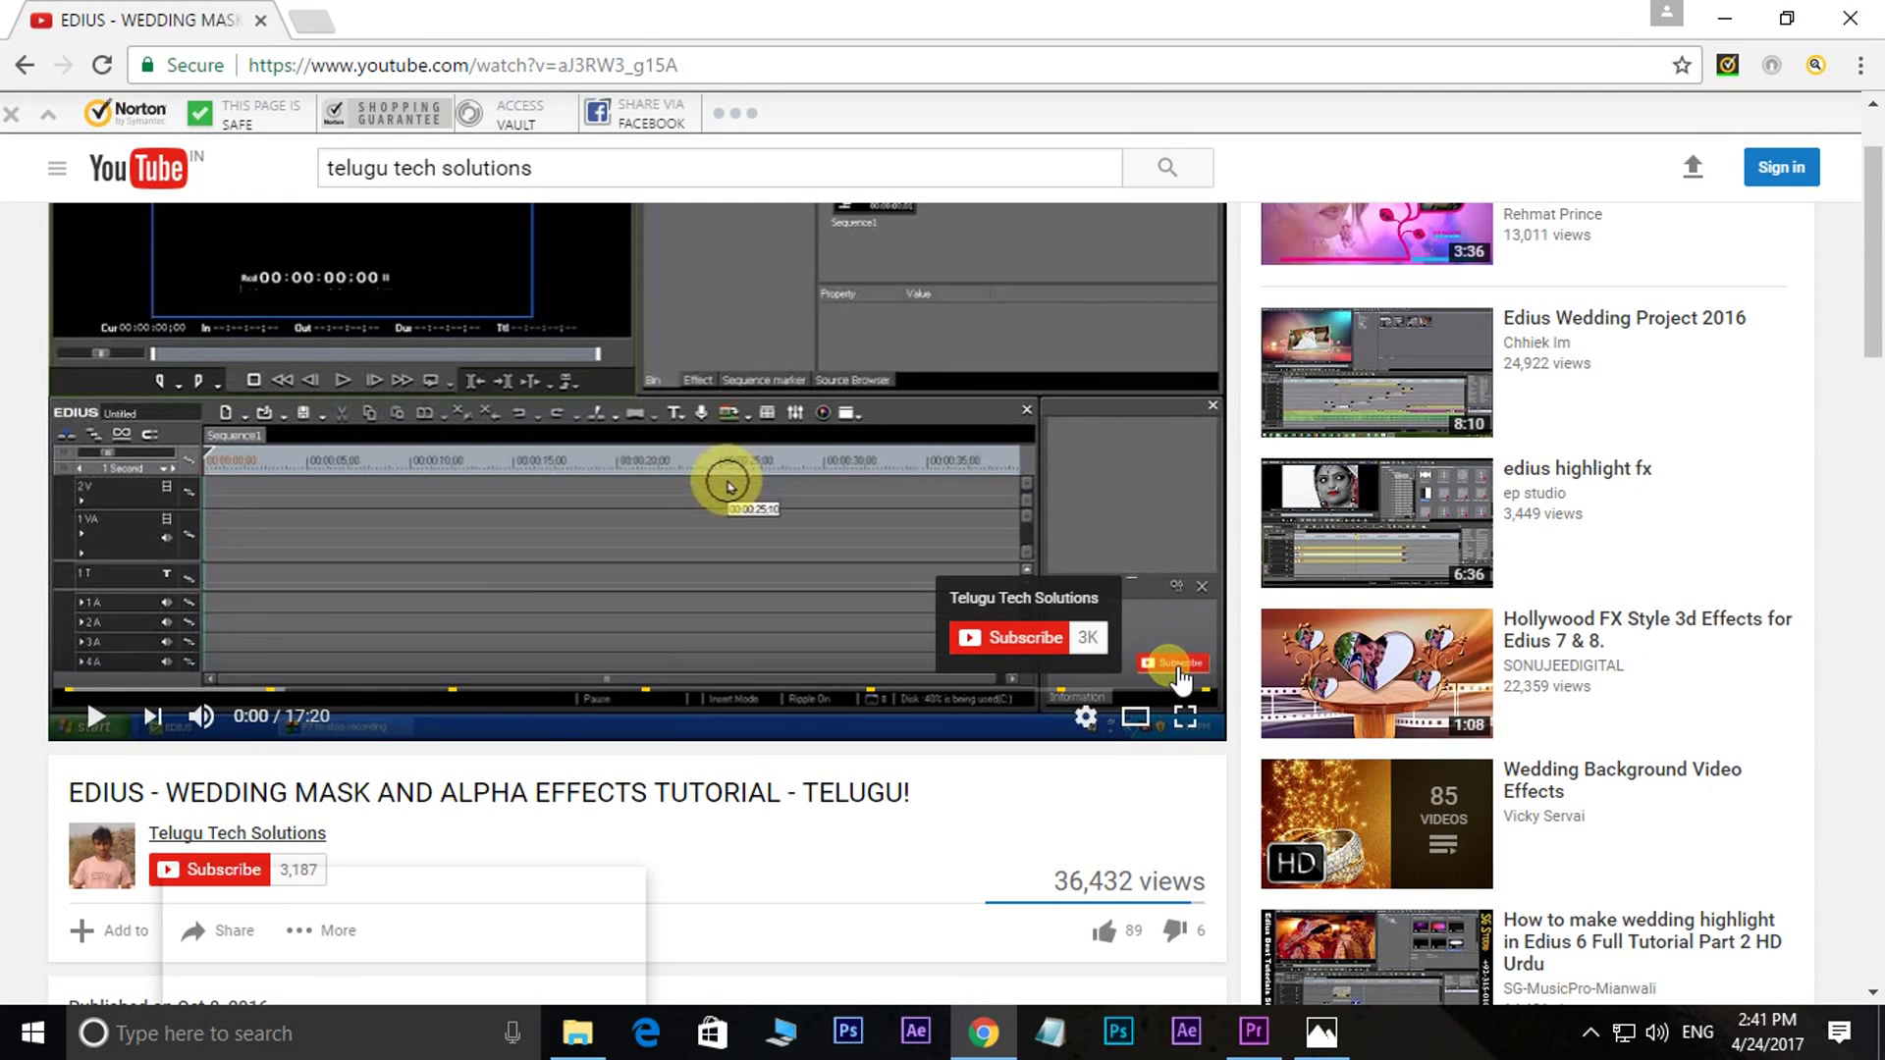
scroll(1178, 678, up, 2)
scroll(1181, 678, down, 2)
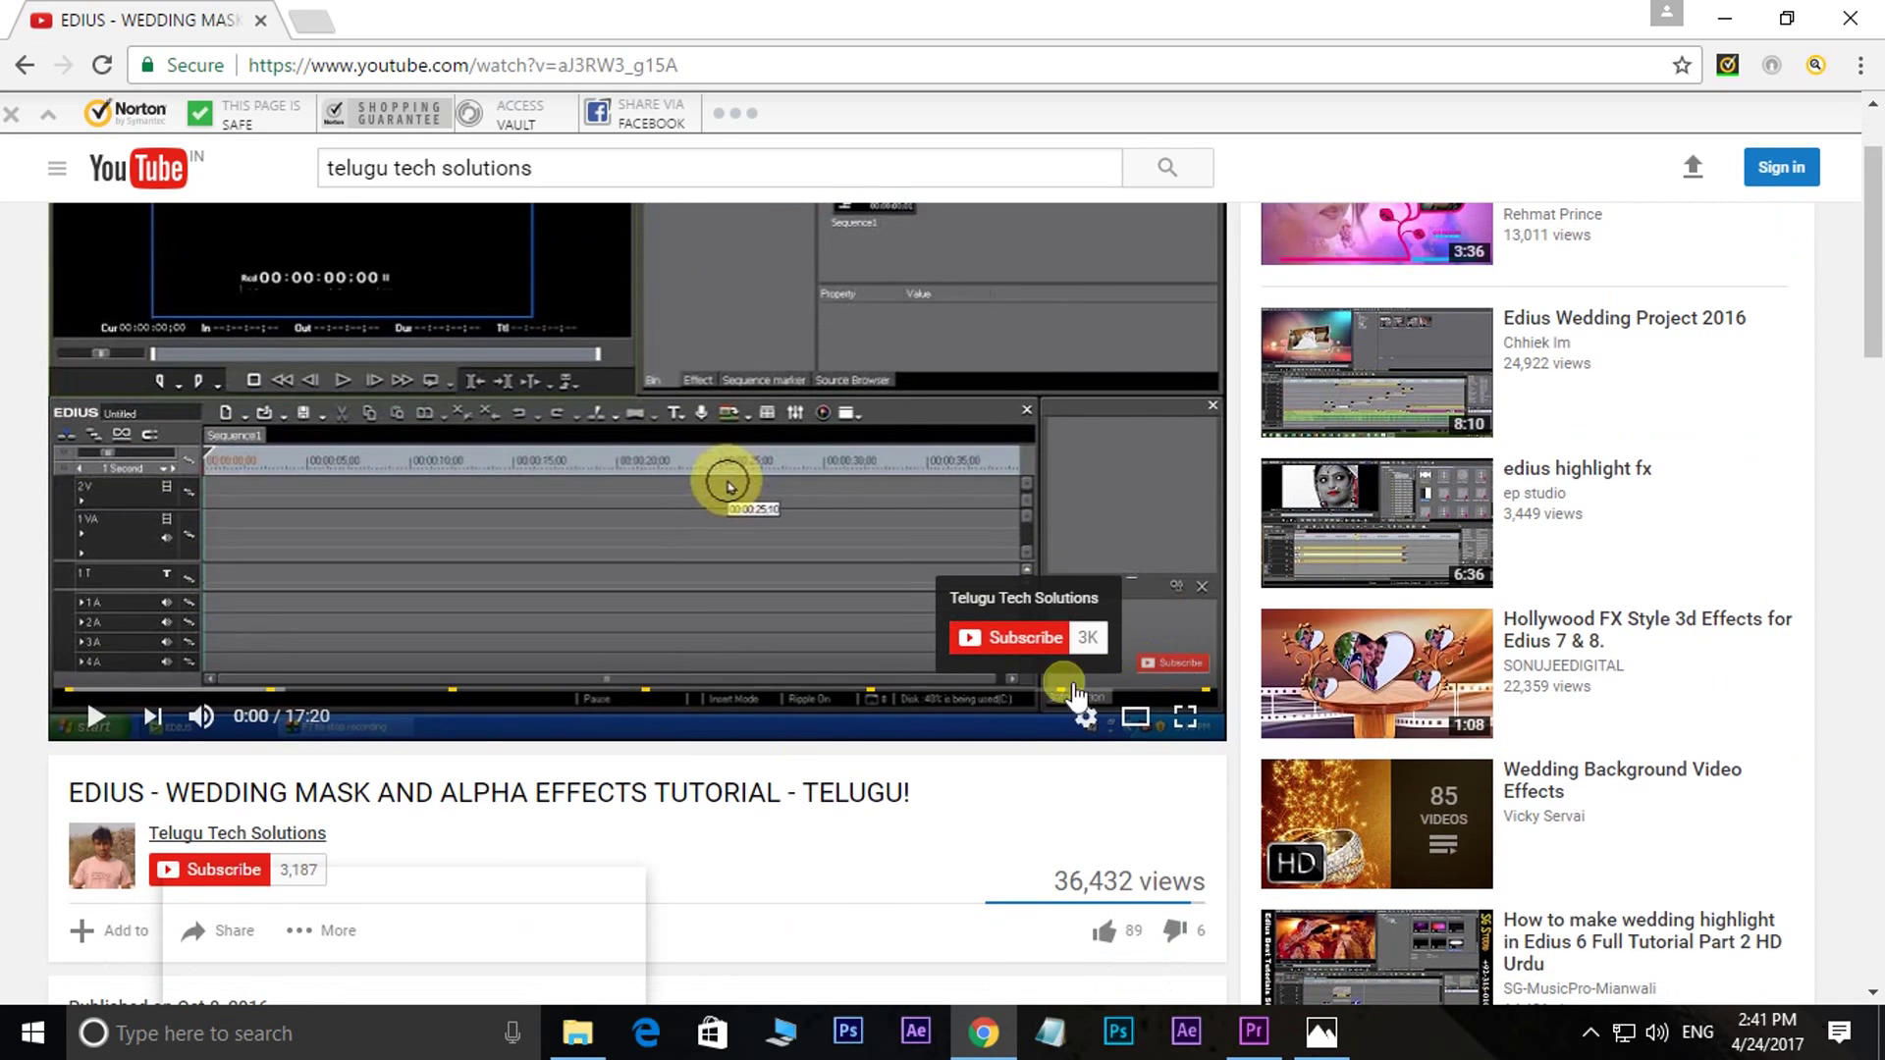
click(203, 879)
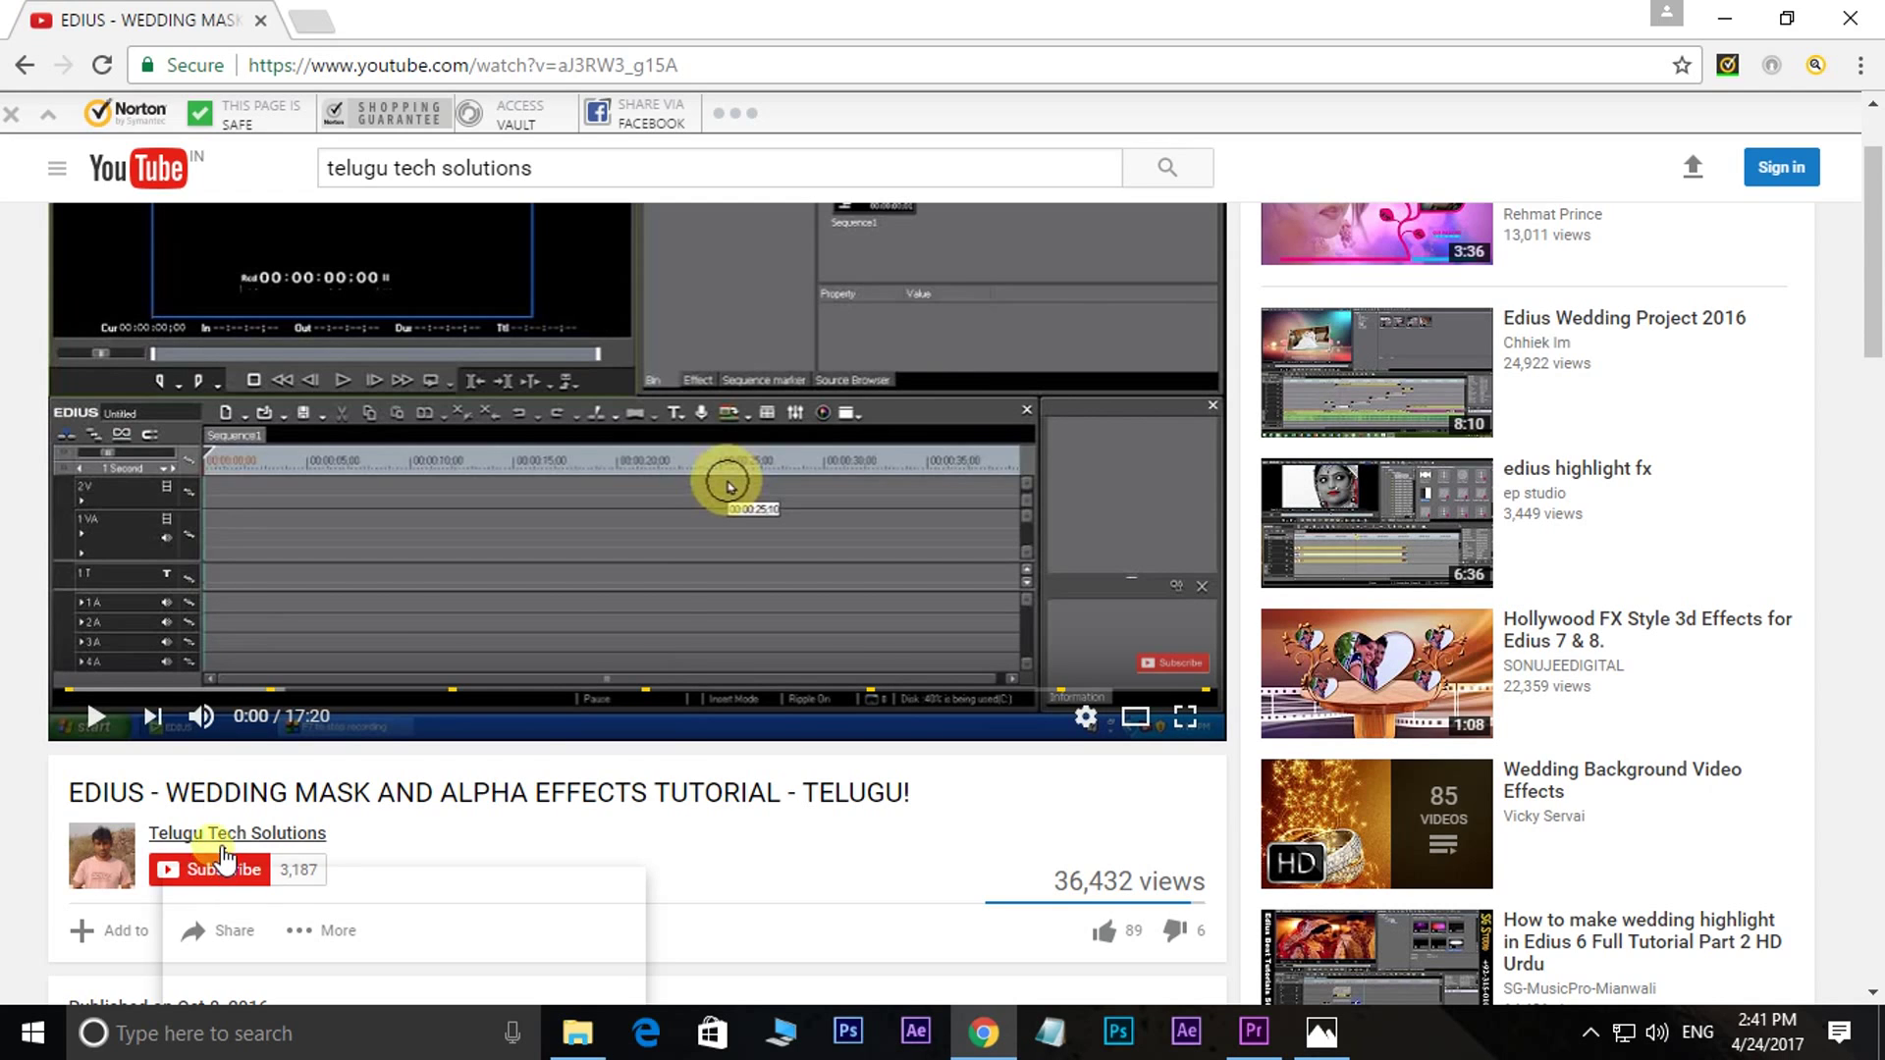
- Browse the Telugu Tech Solutions channel page, its uploaded videos and playlists
click(248, 840)
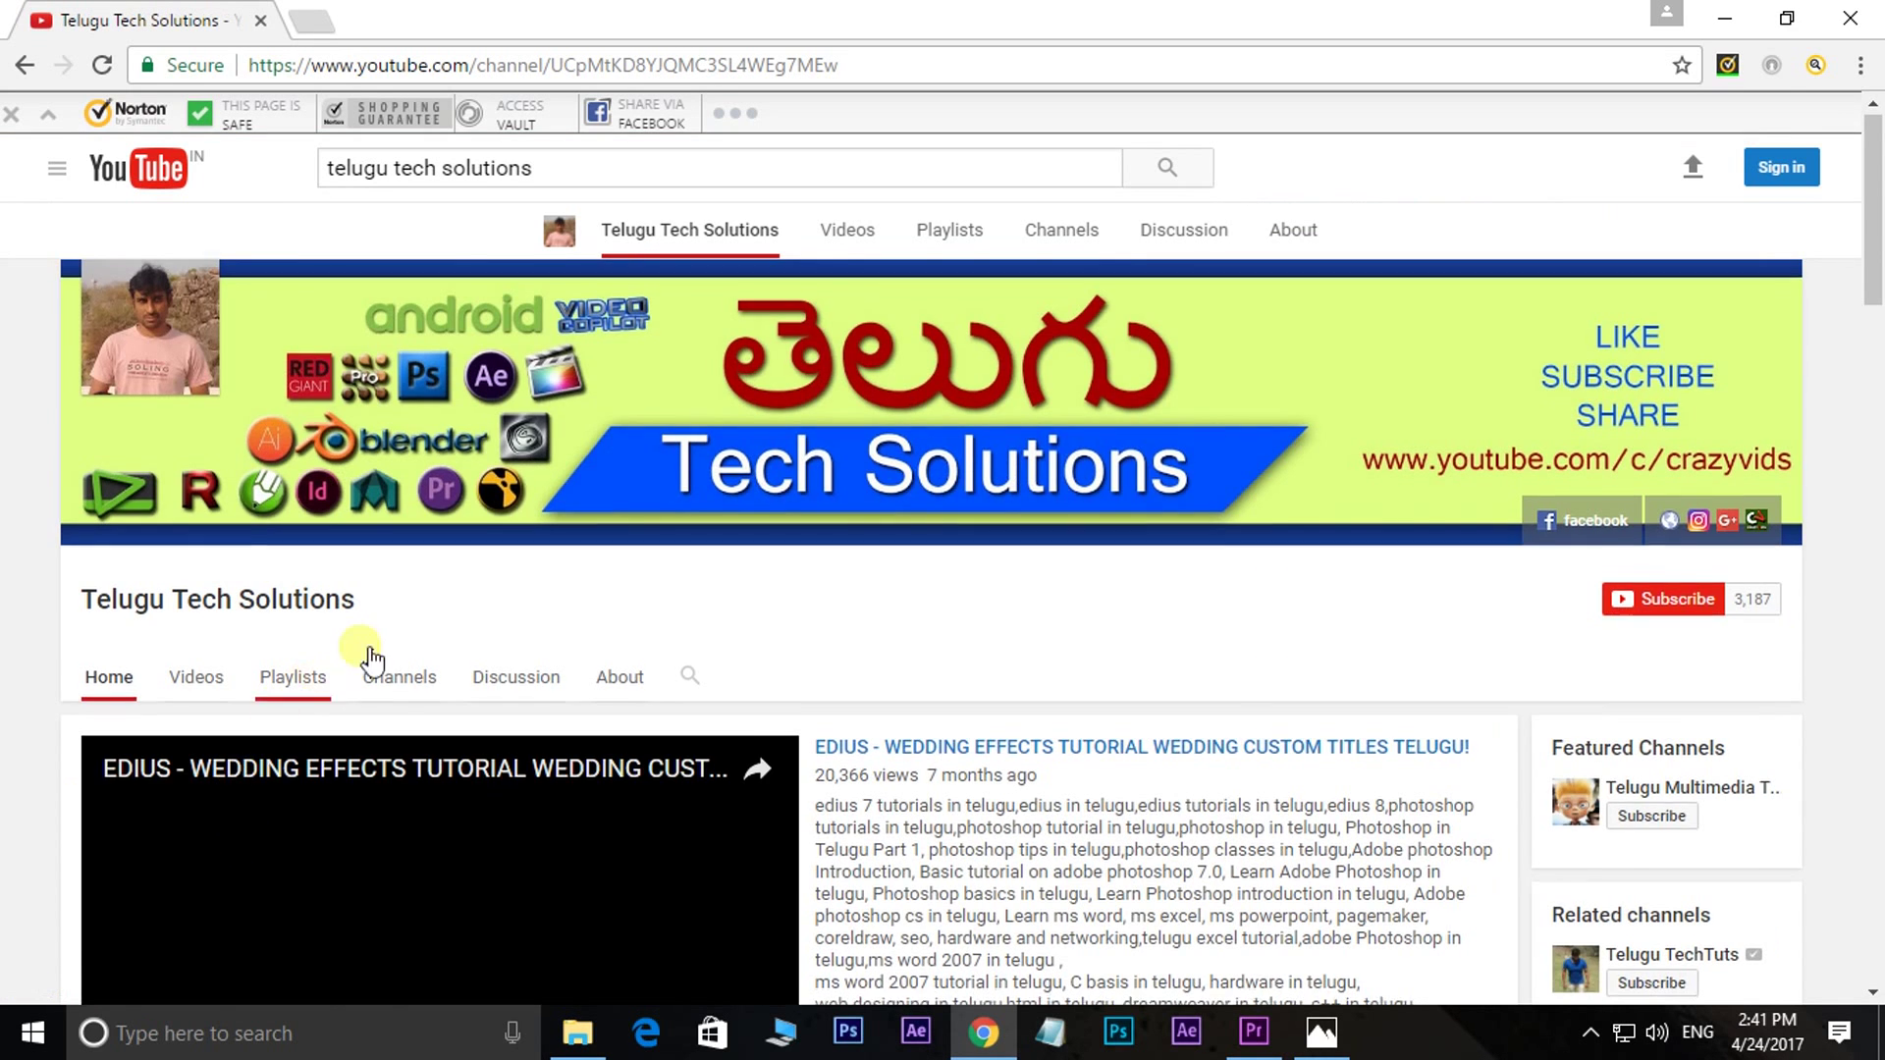
scroll(295, 569, down, 3)
click(197, 406)
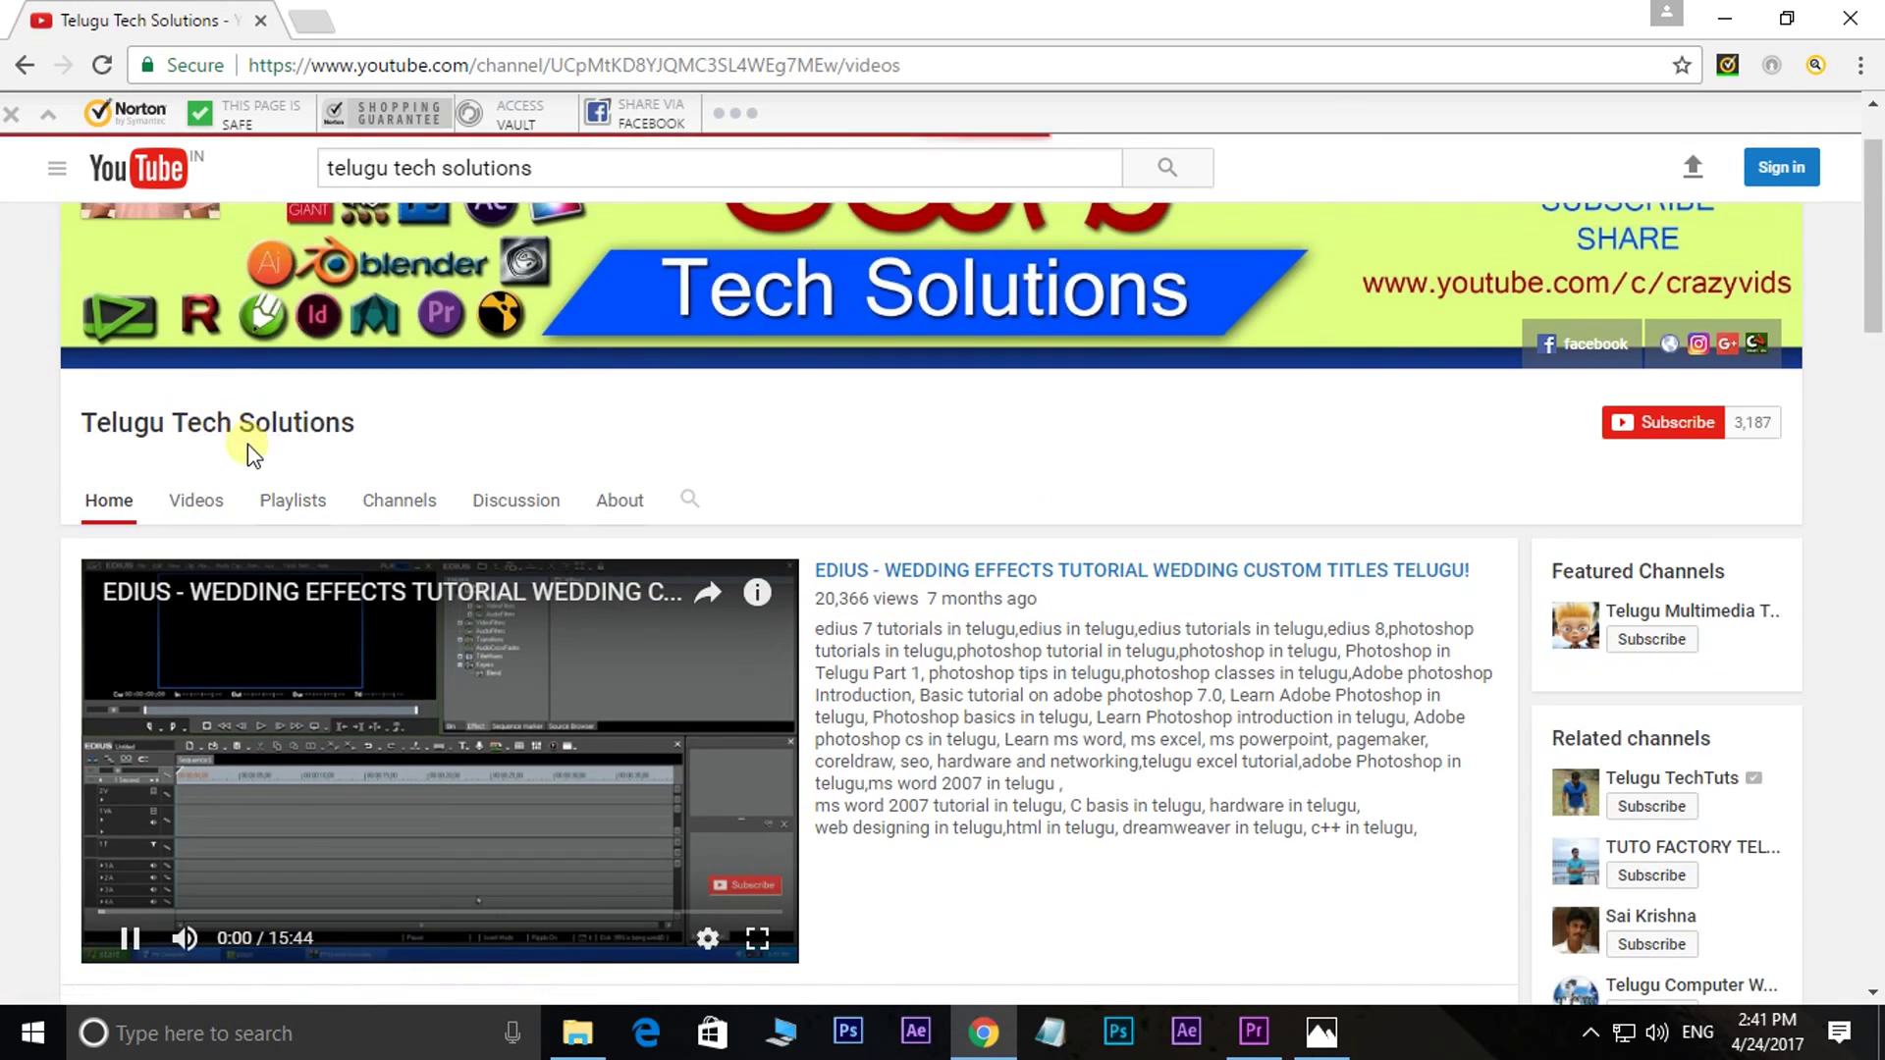
scroll(674, 412, down, 2)
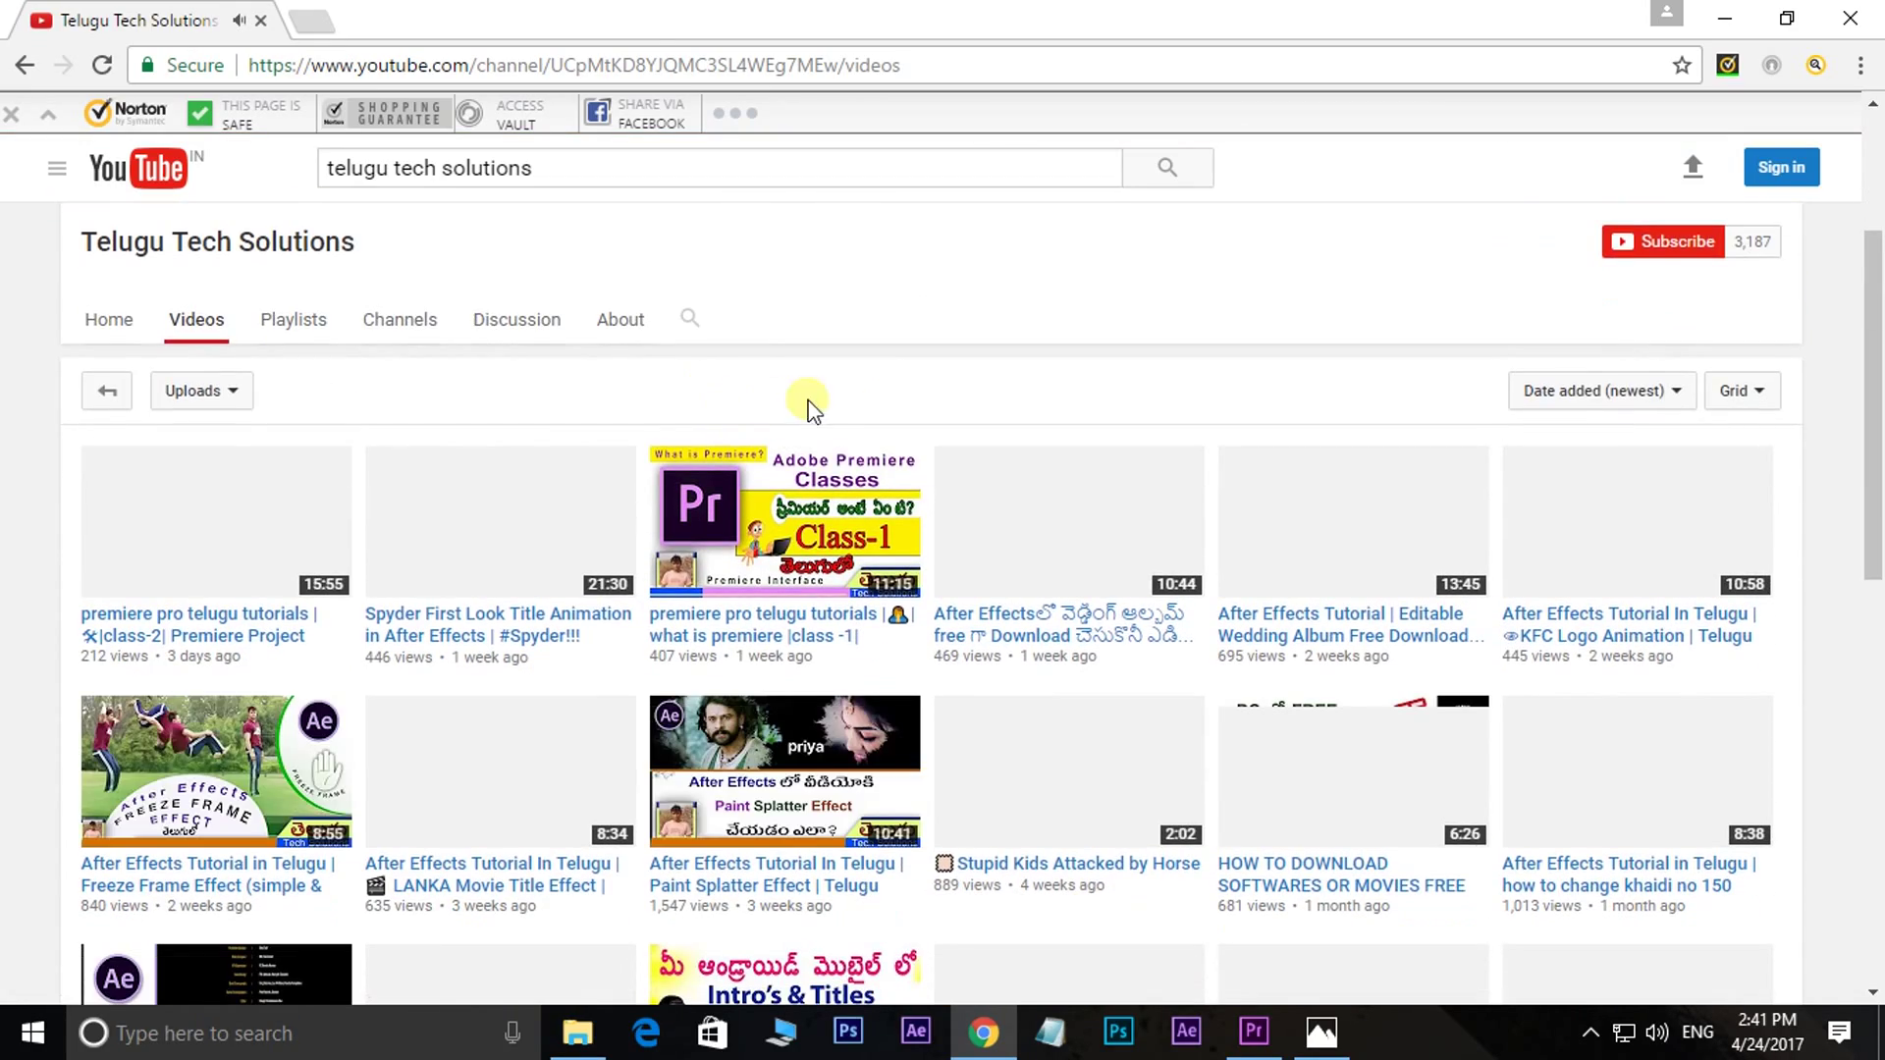
scroll(527, 435, down, 6)
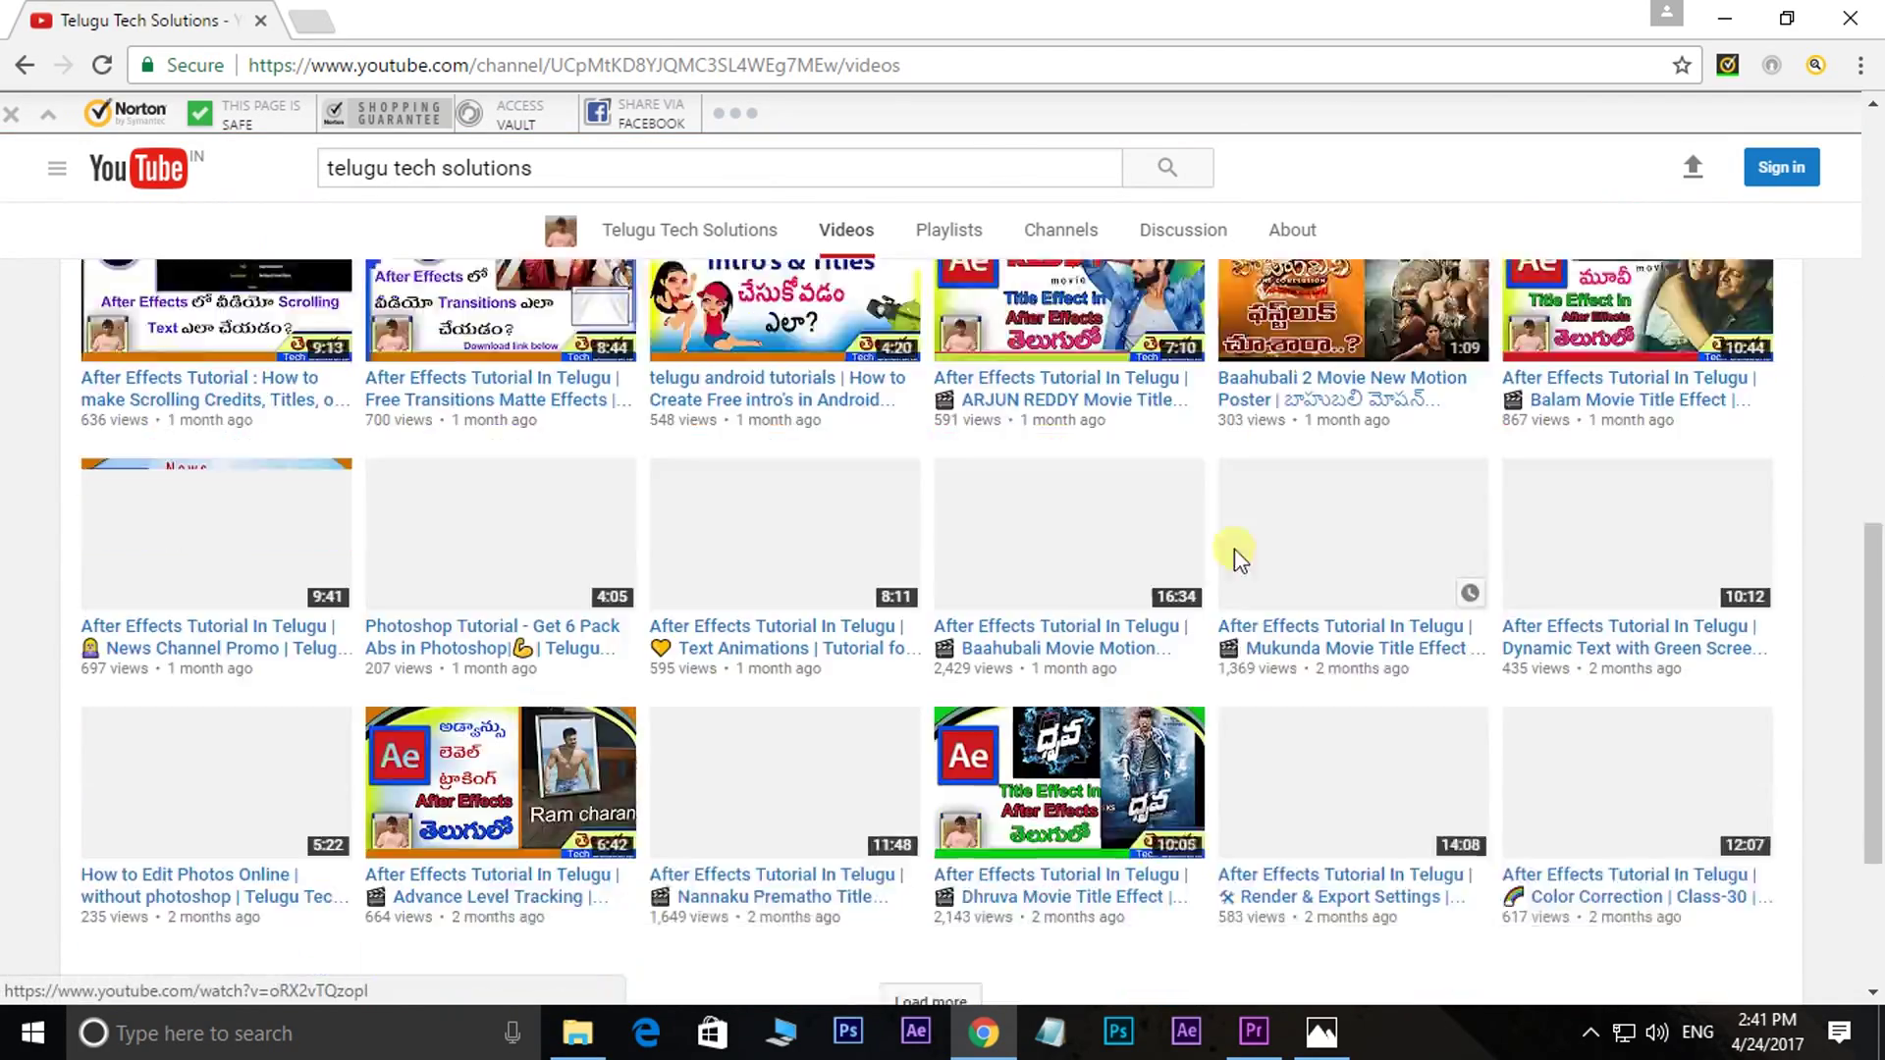
scroll(1227, 560, up, 8)
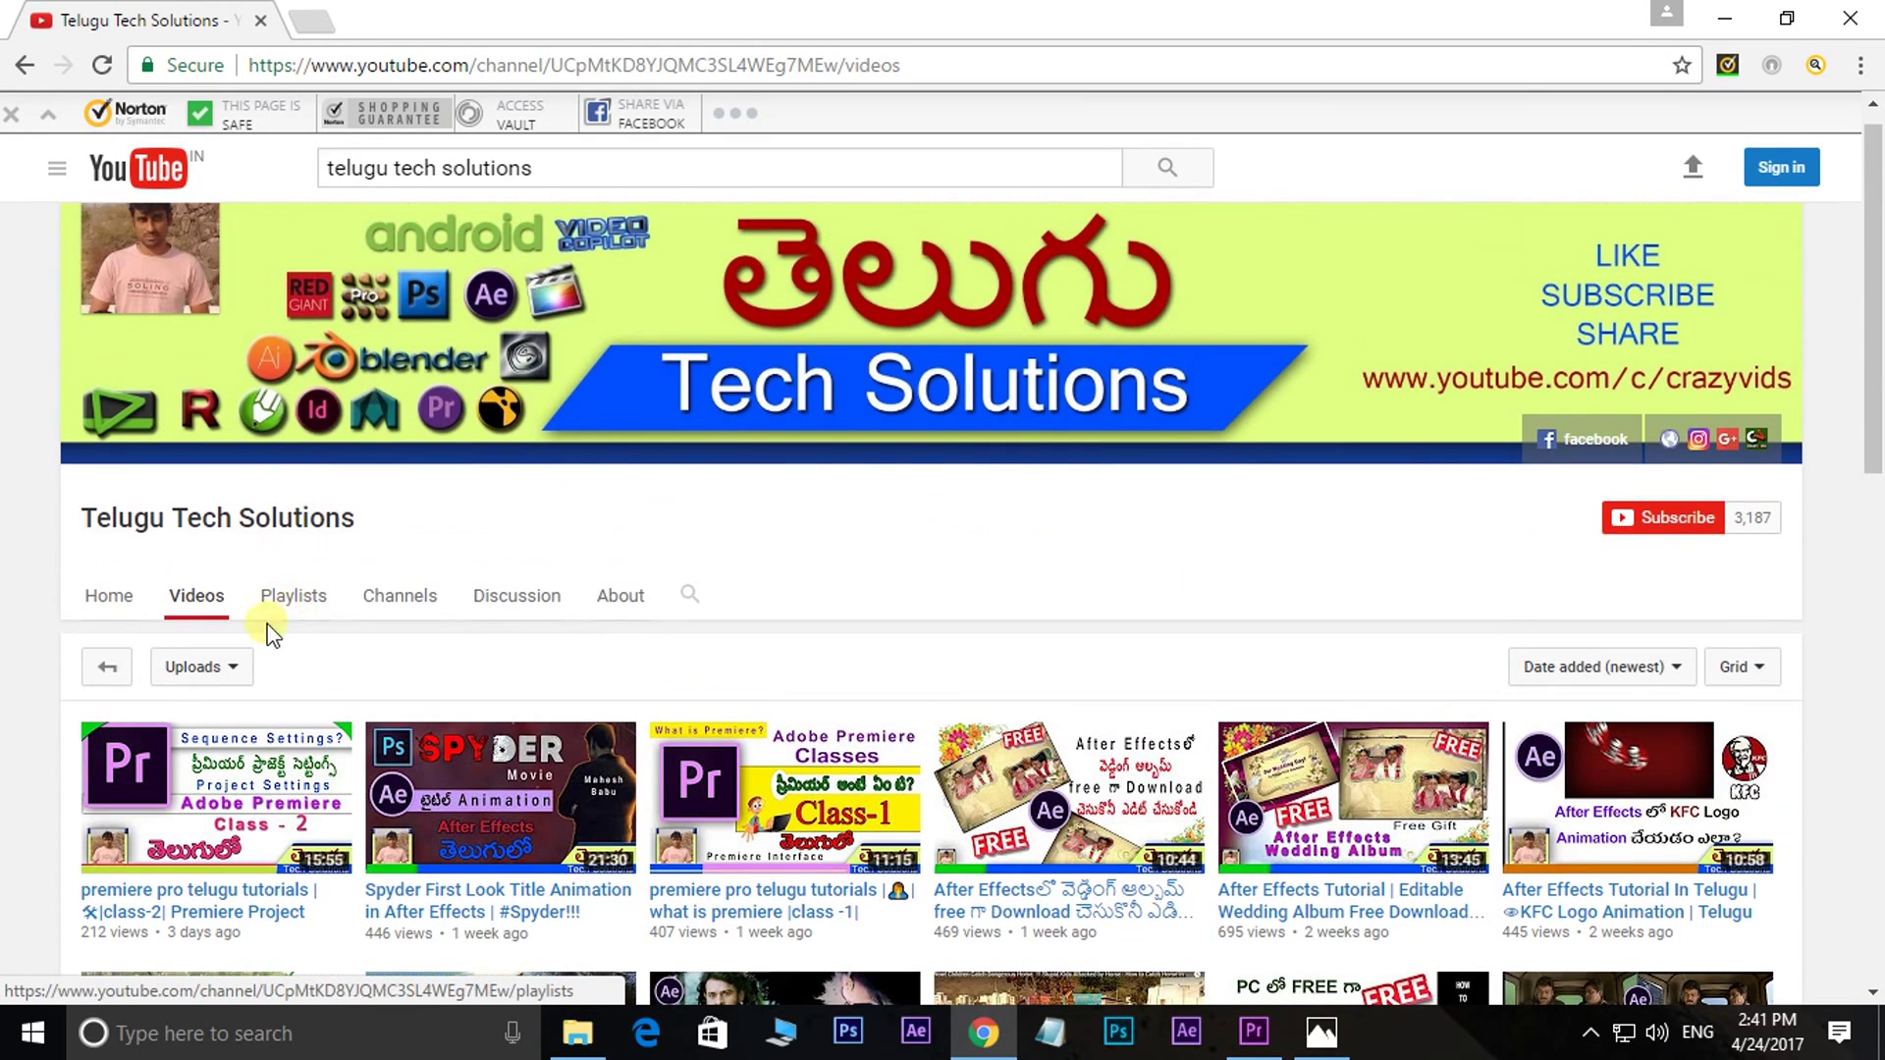
click(291, 603)
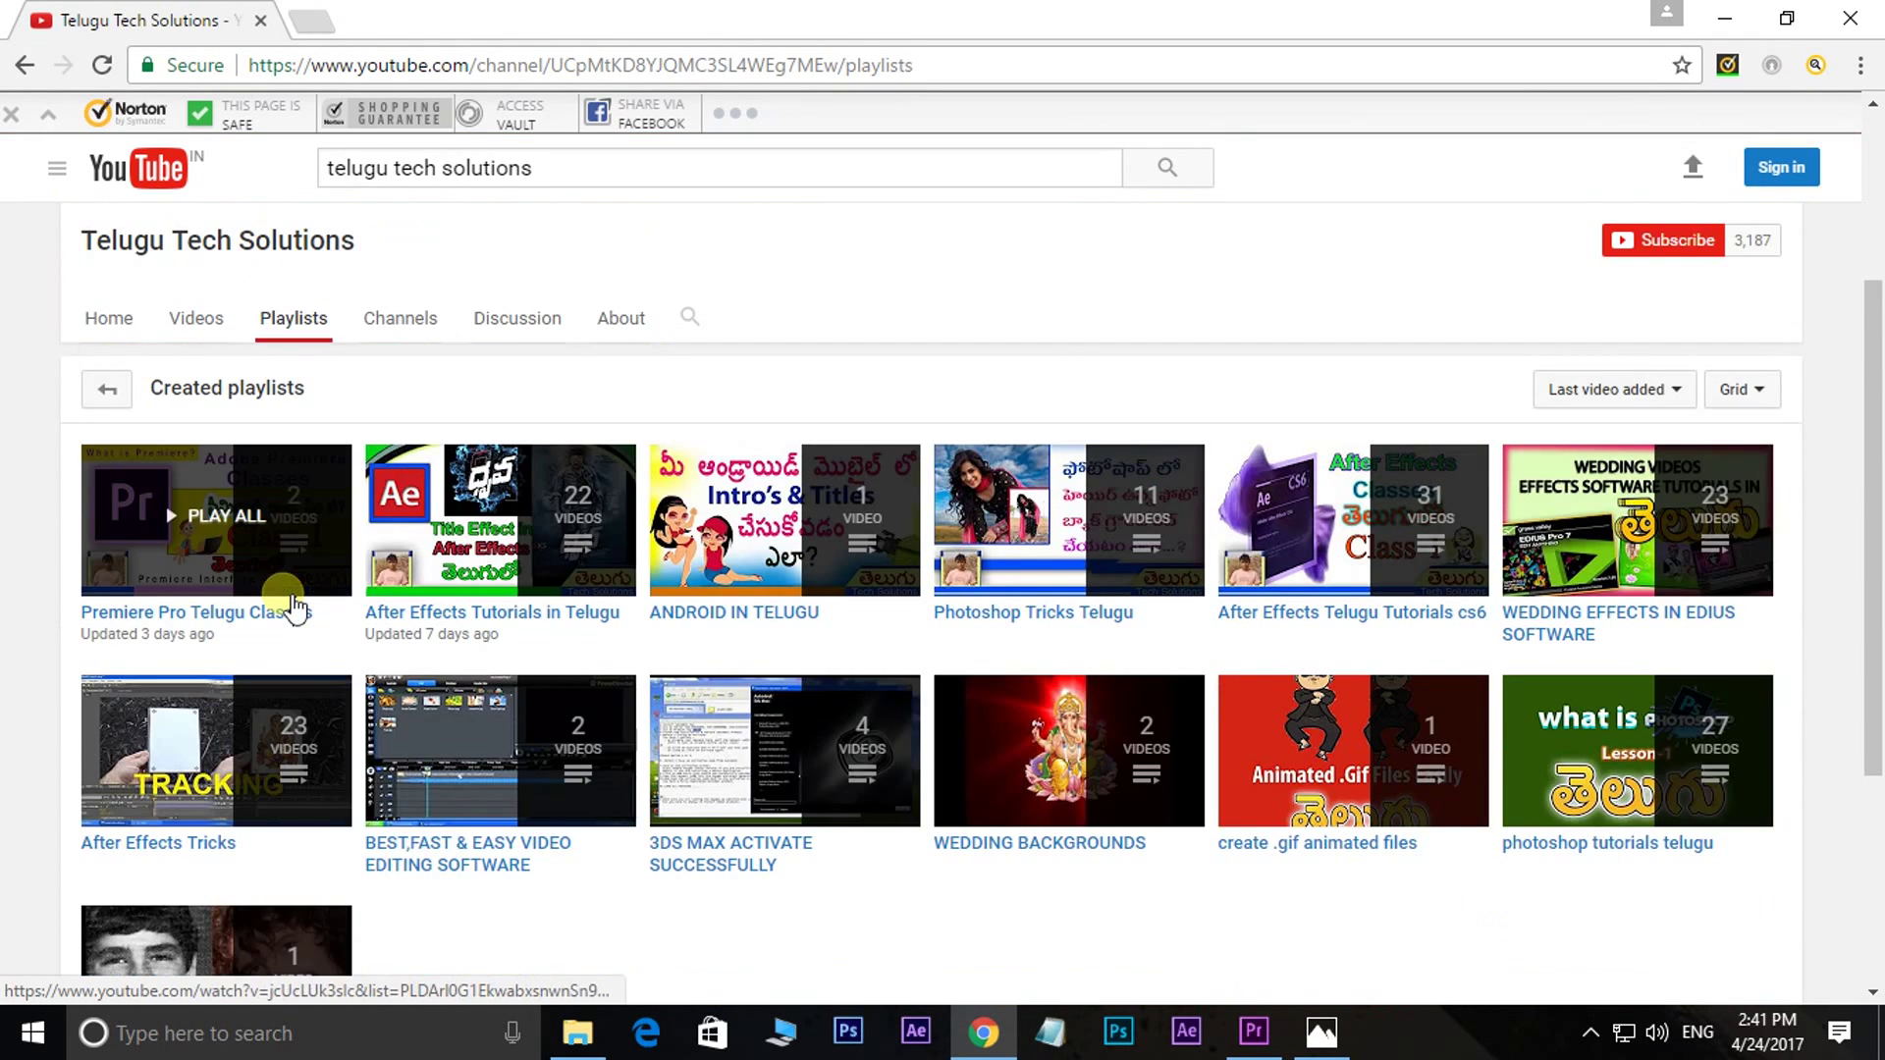
scroll(277, 564, down, 3)
scroll(461, 461, up, 1)
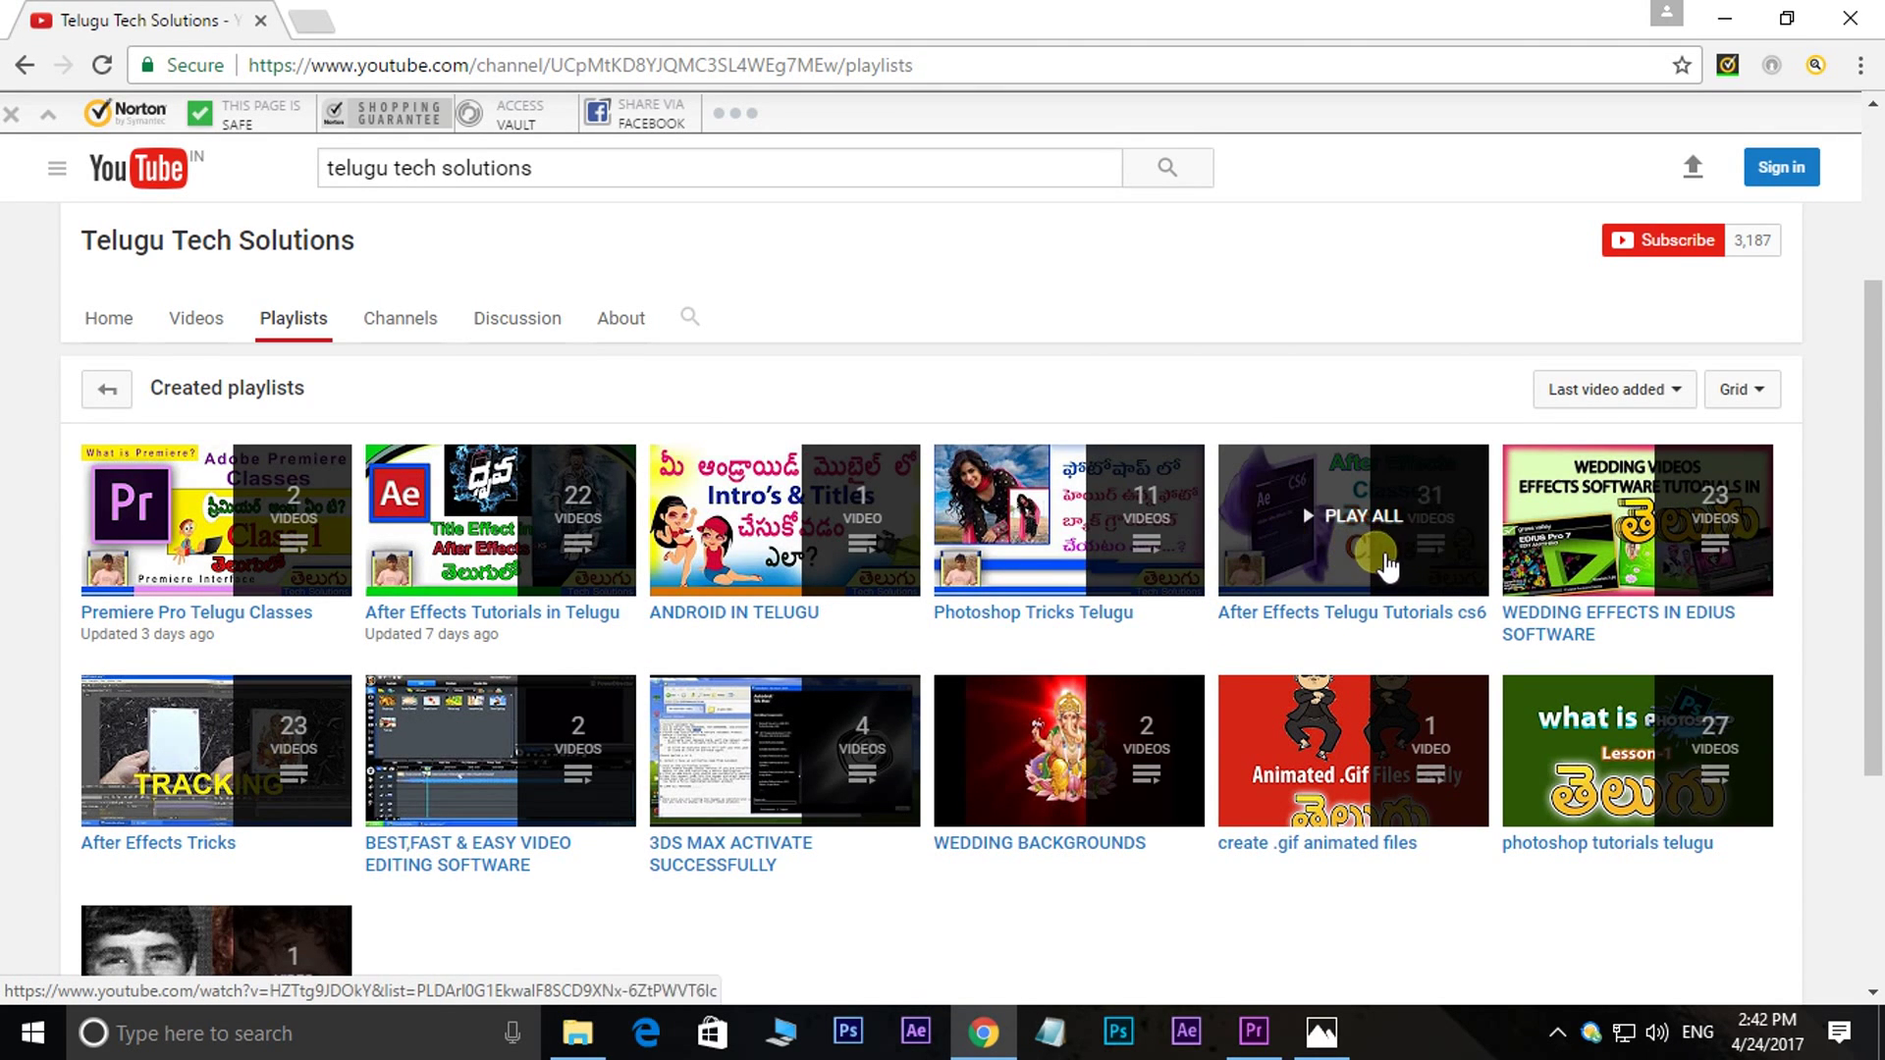
- Dismiss the Java update and ASUS WebStorage notifications
click(1341, 562)
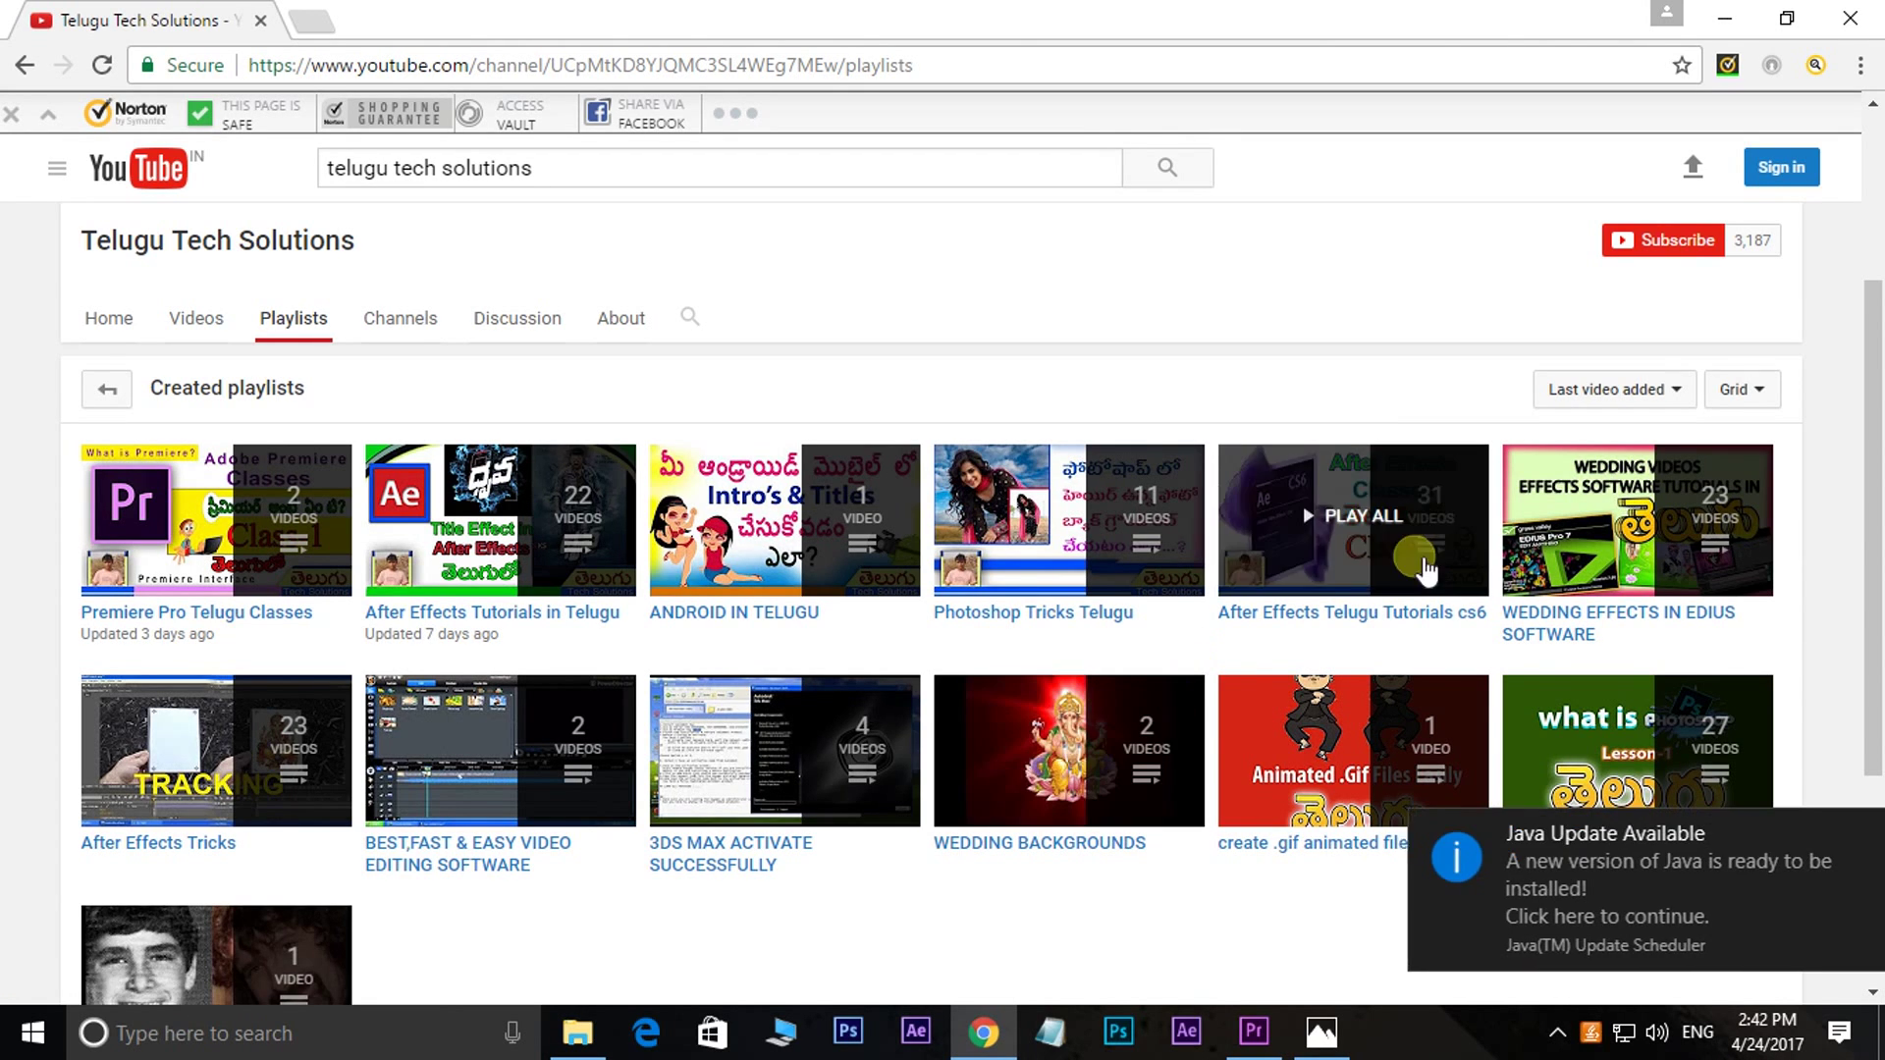
click(1856, 827)
click(1432, 614)
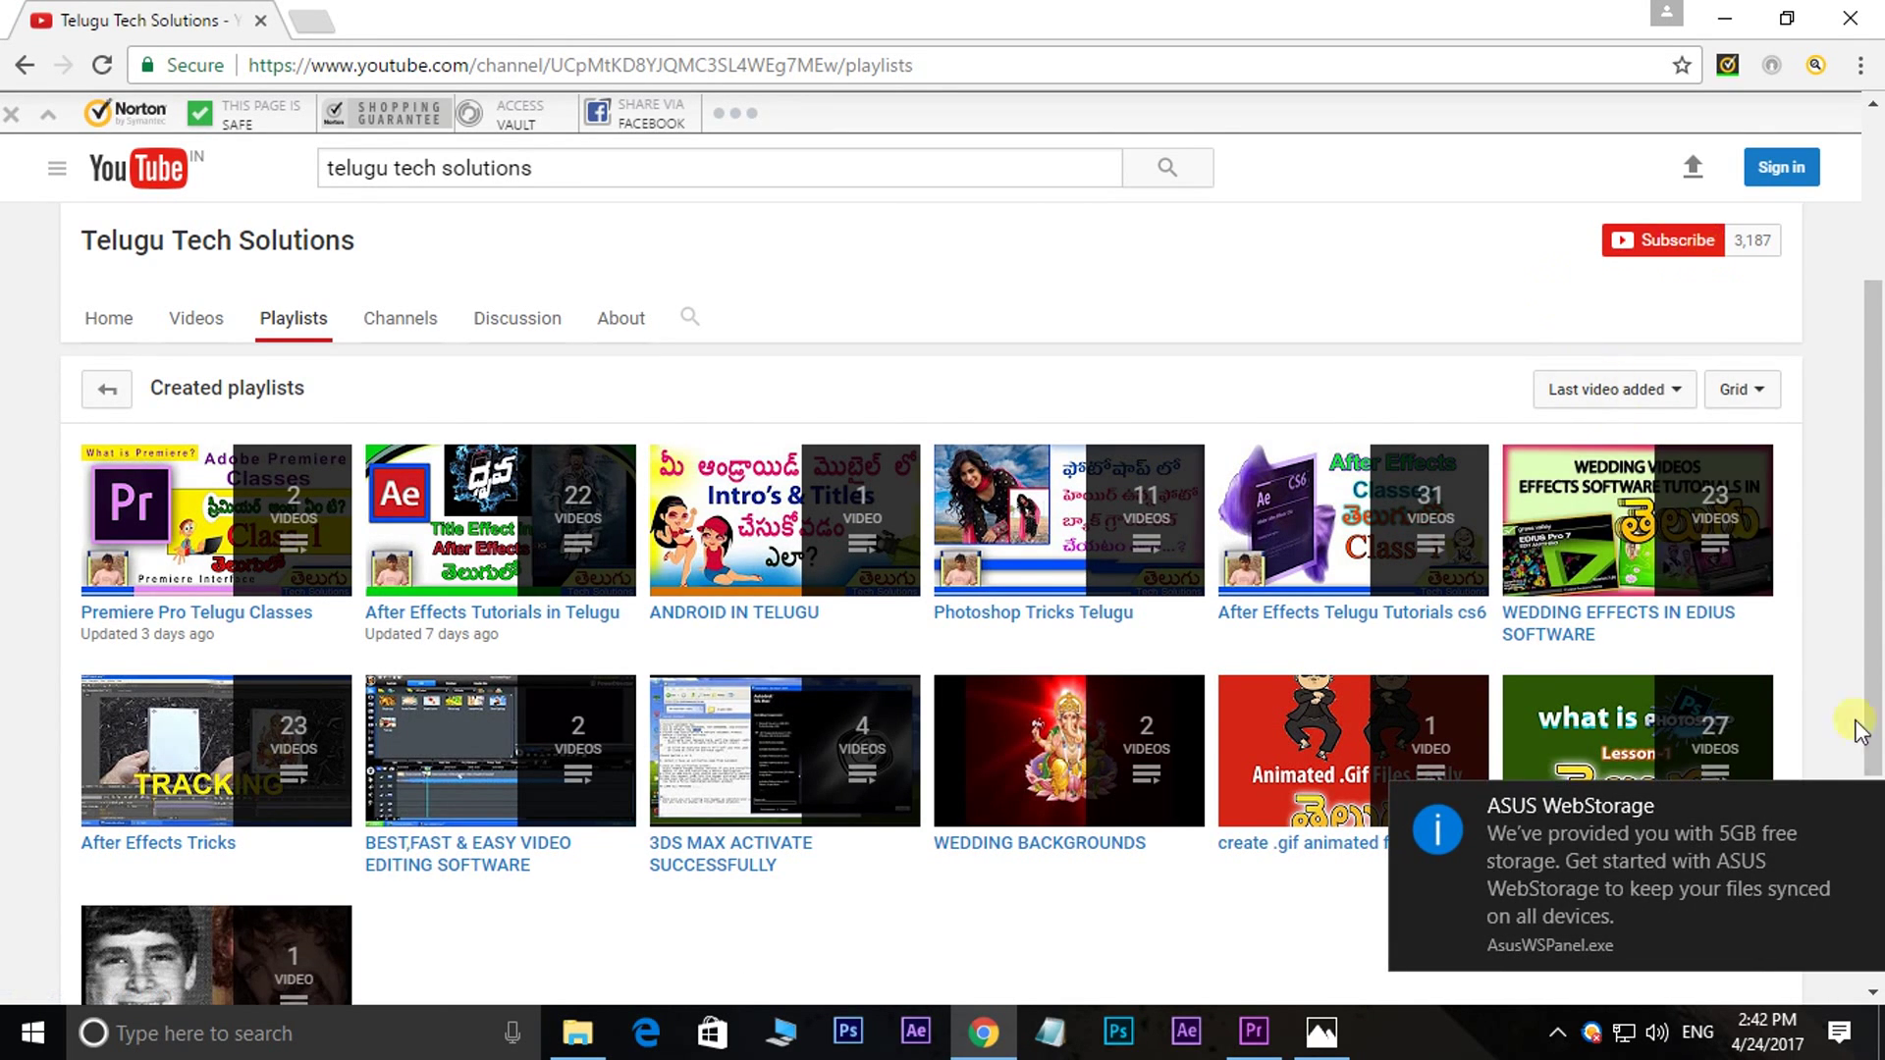
click(1858, 798)
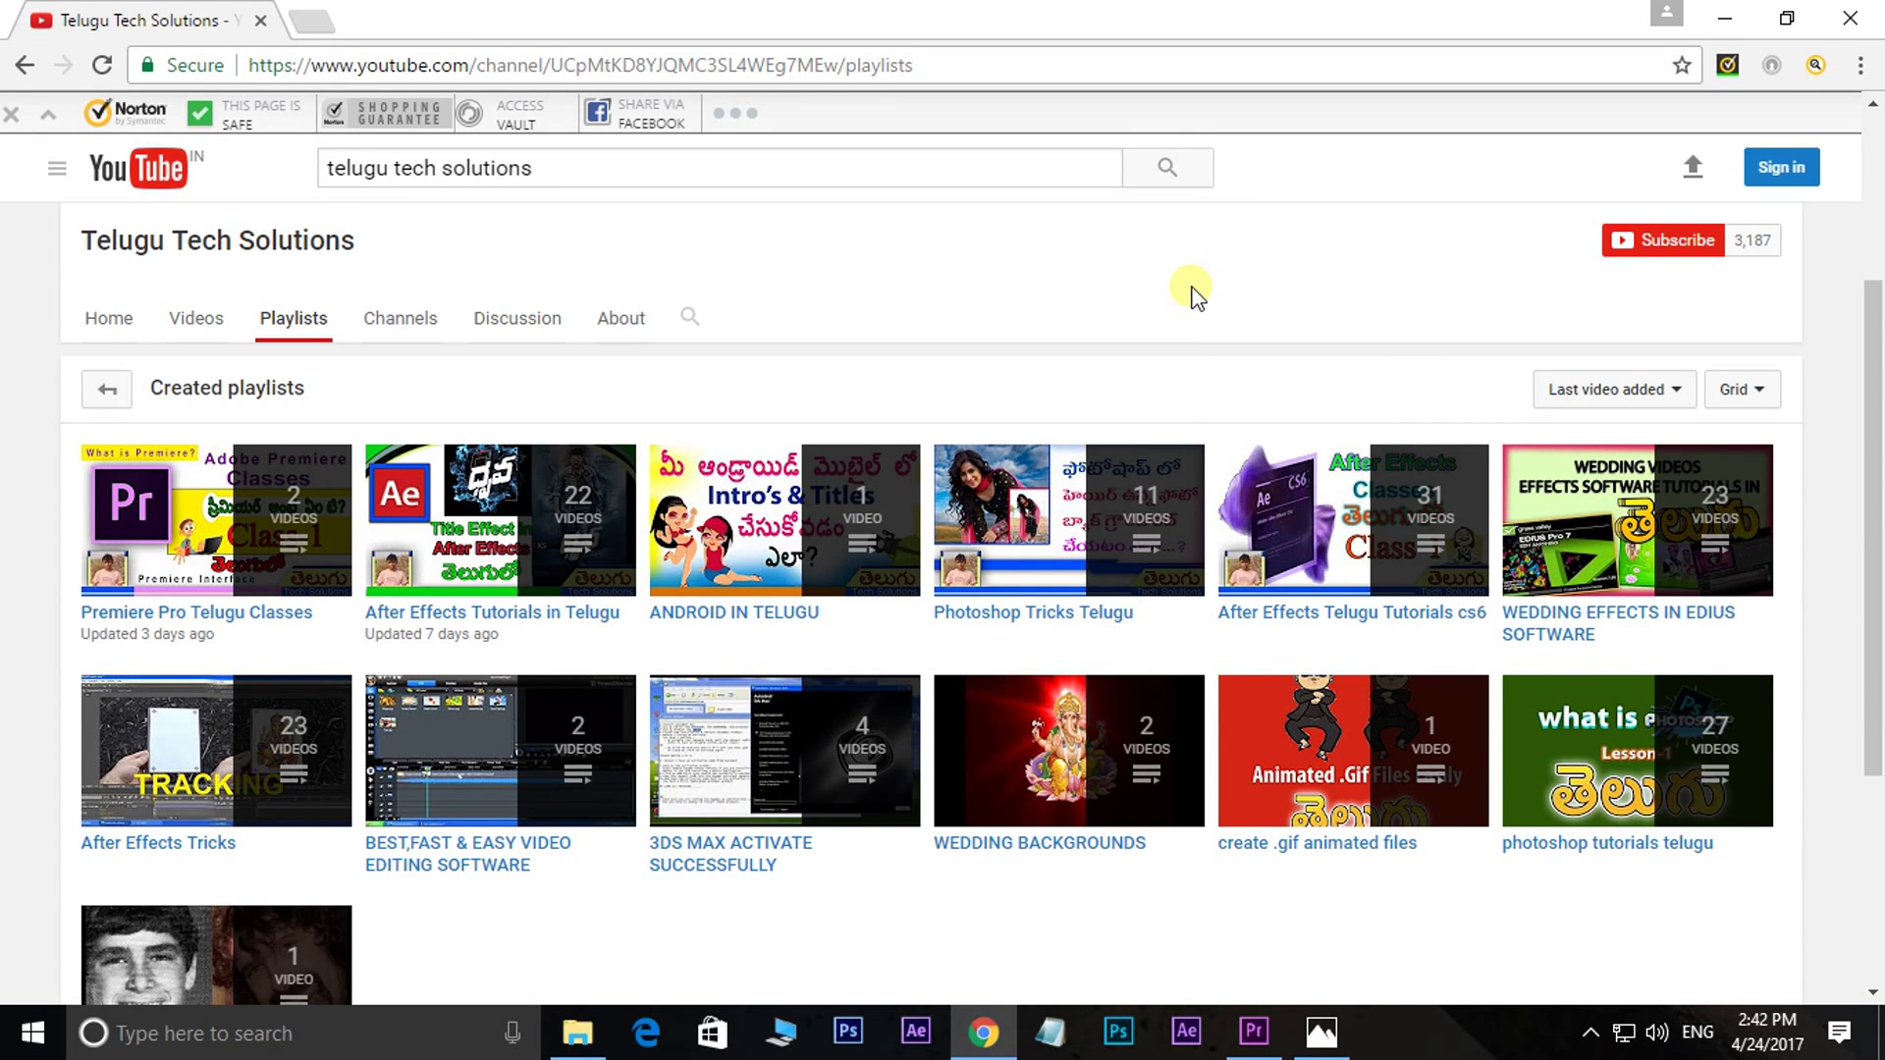
- Back in Premiere, open the Import dialog several times and close it without importing
click(1254, 1031)
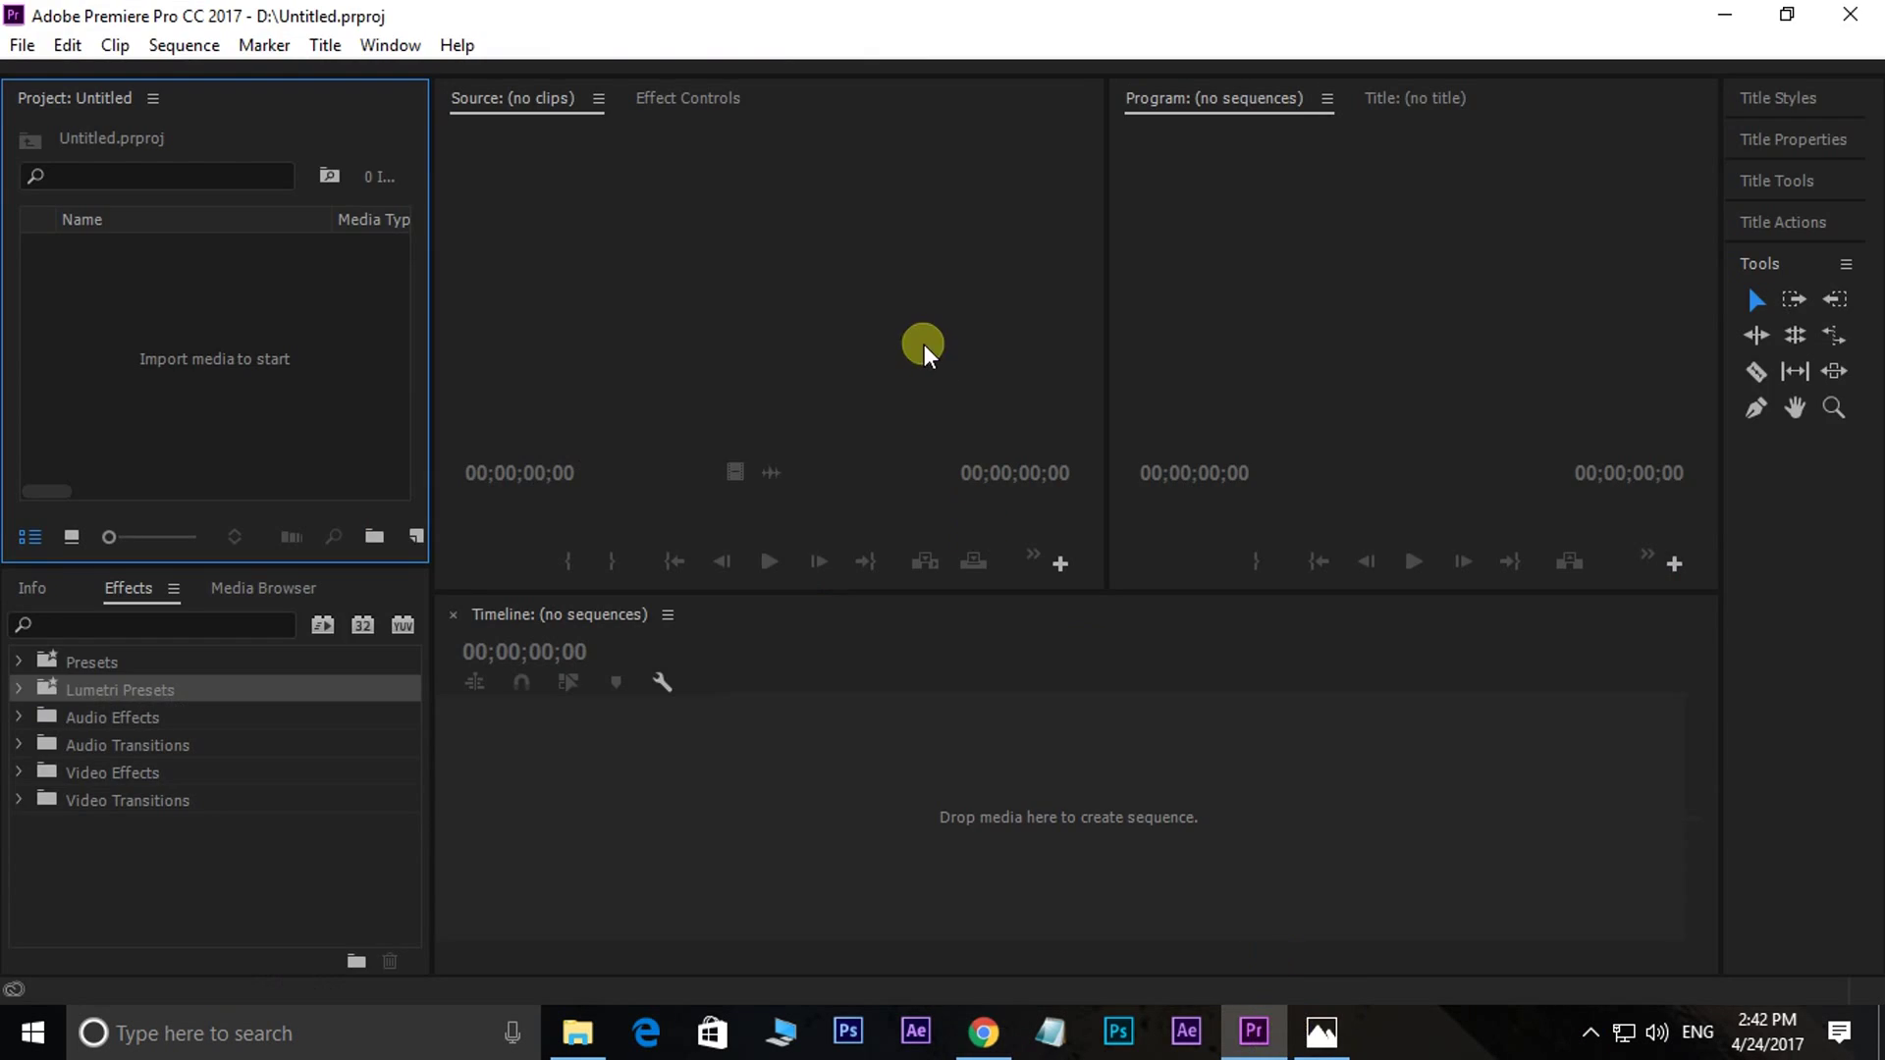
double_click(302, 320)
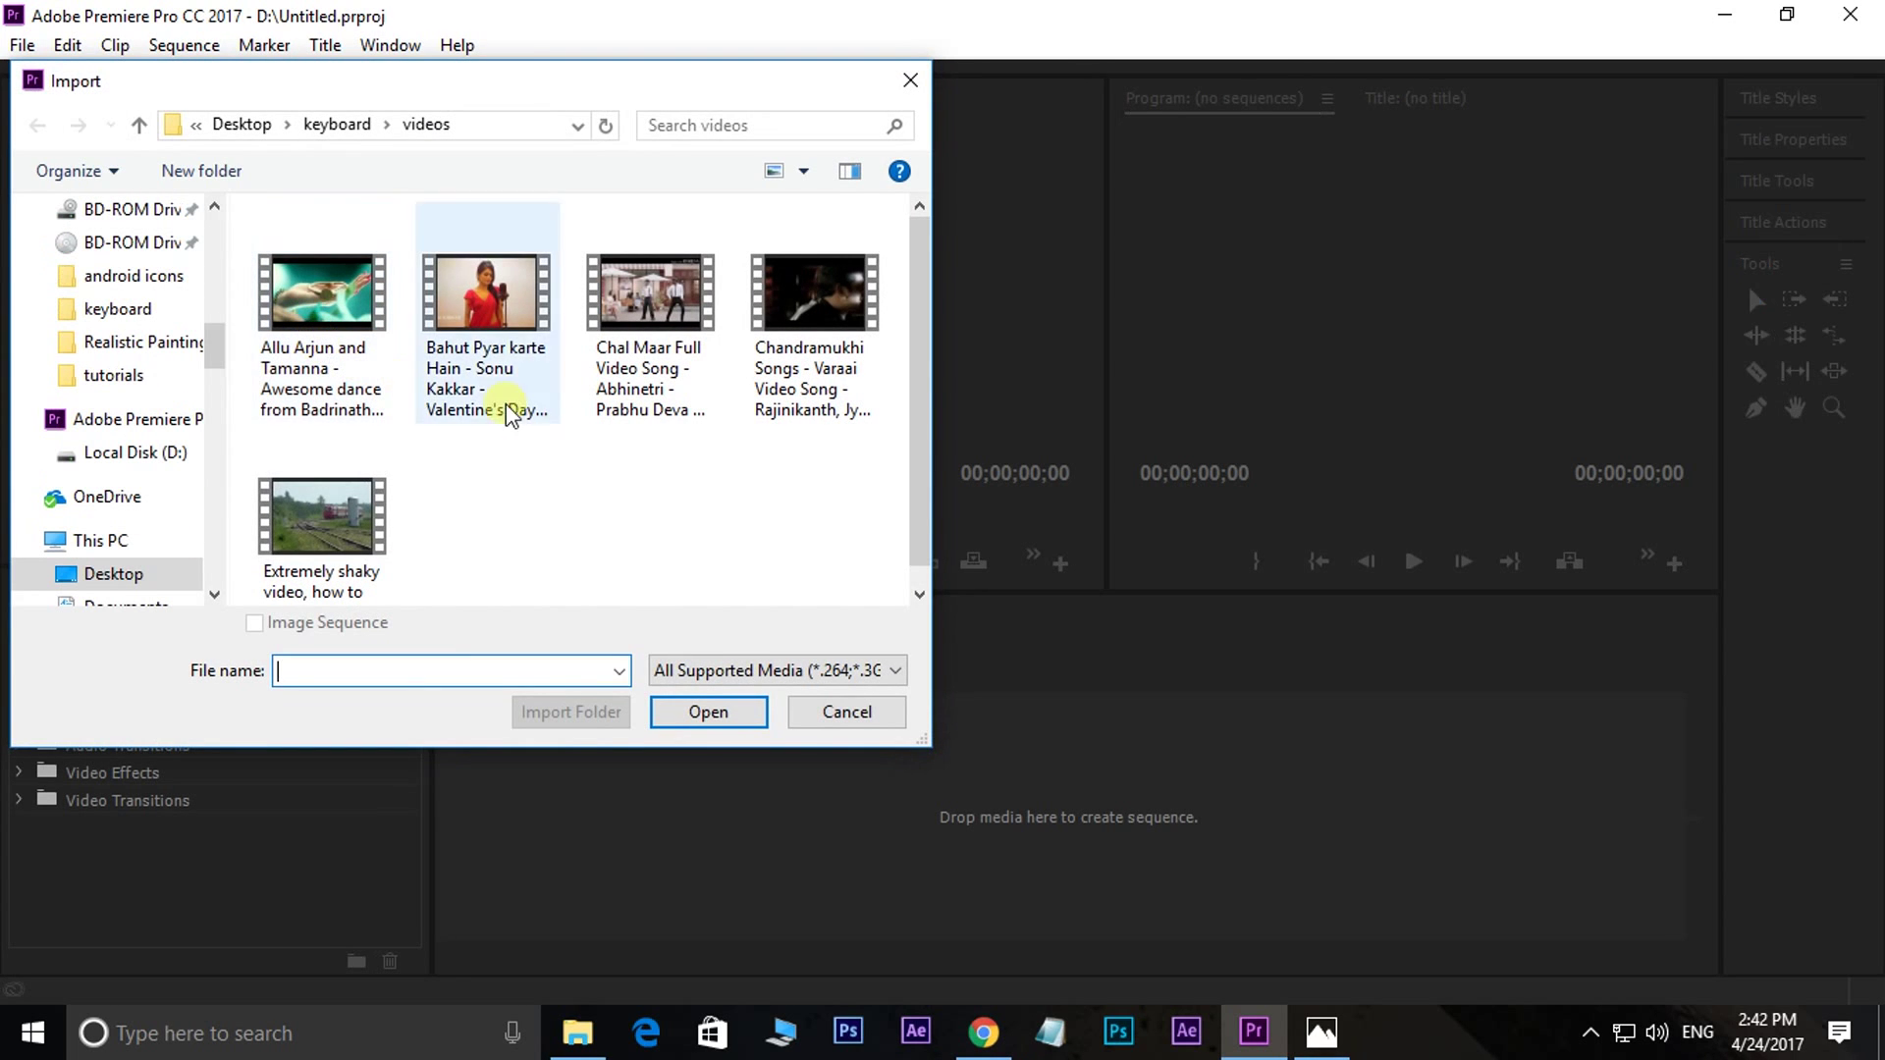
click(850, 711)
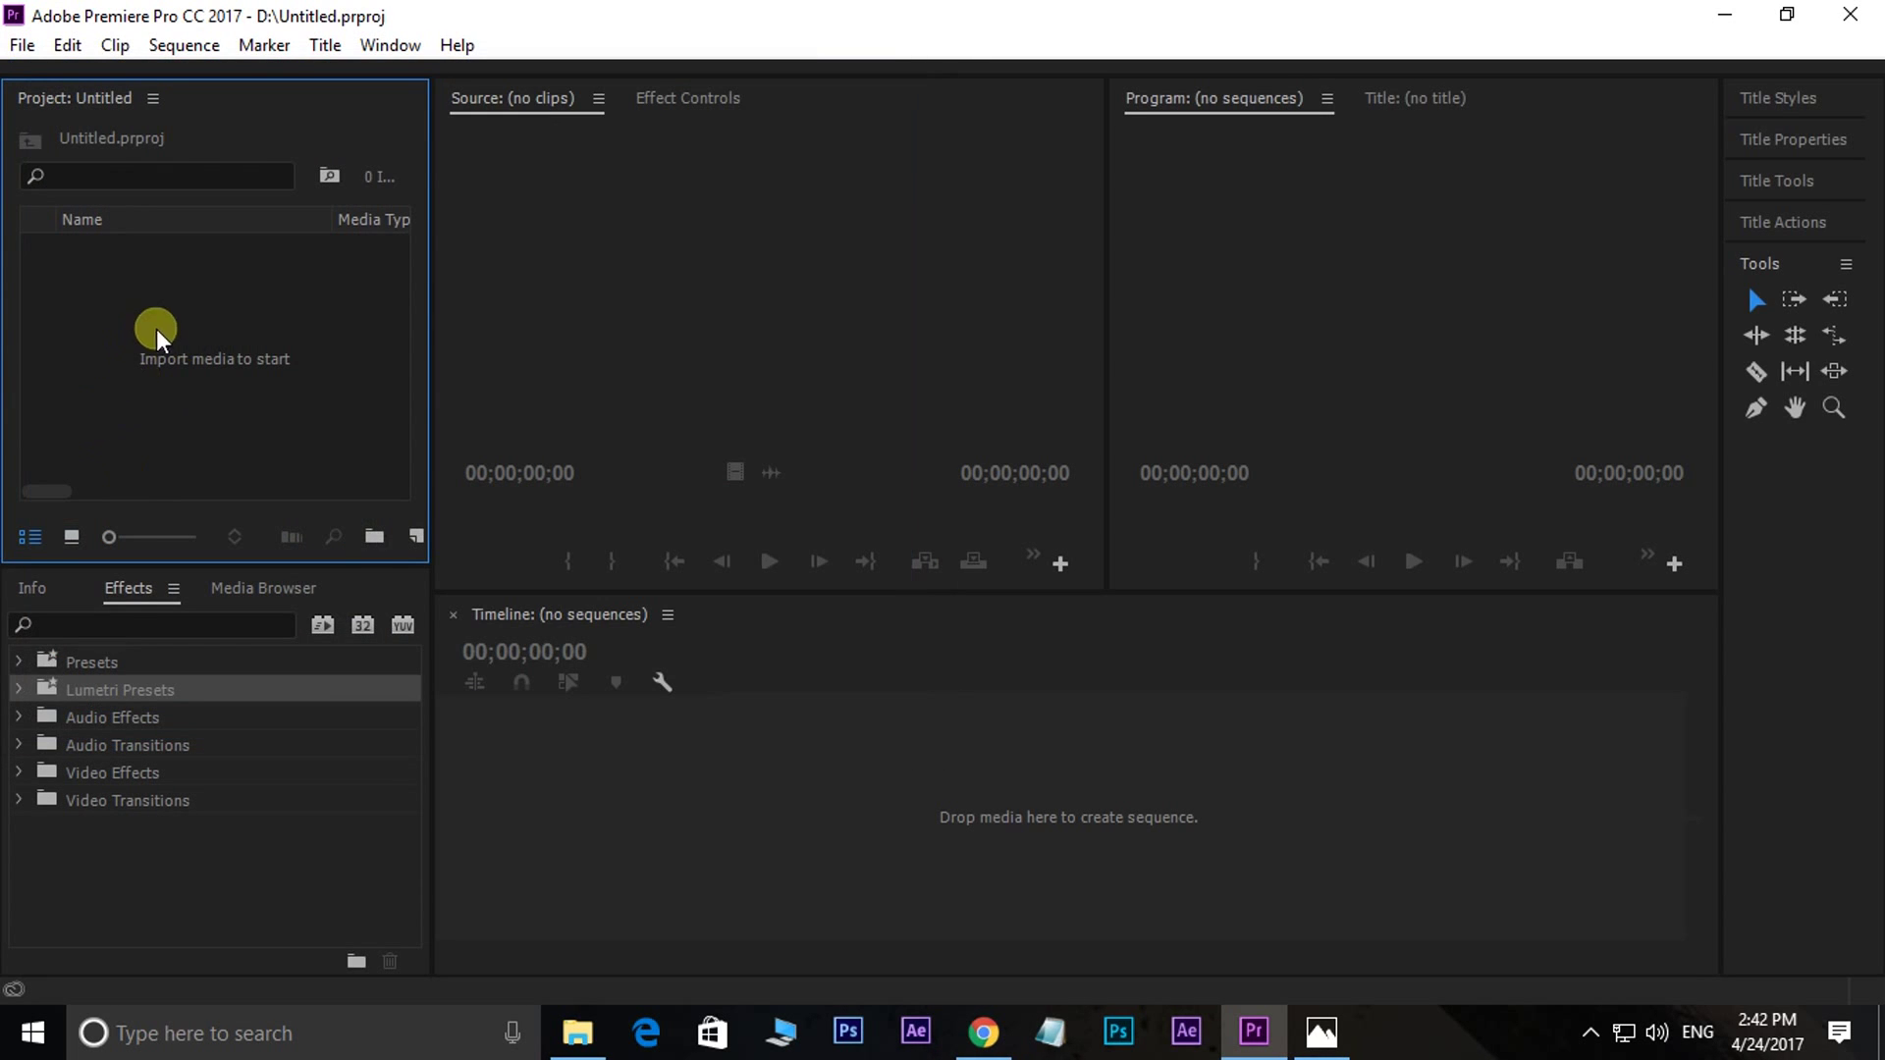
double_click(232, 383)
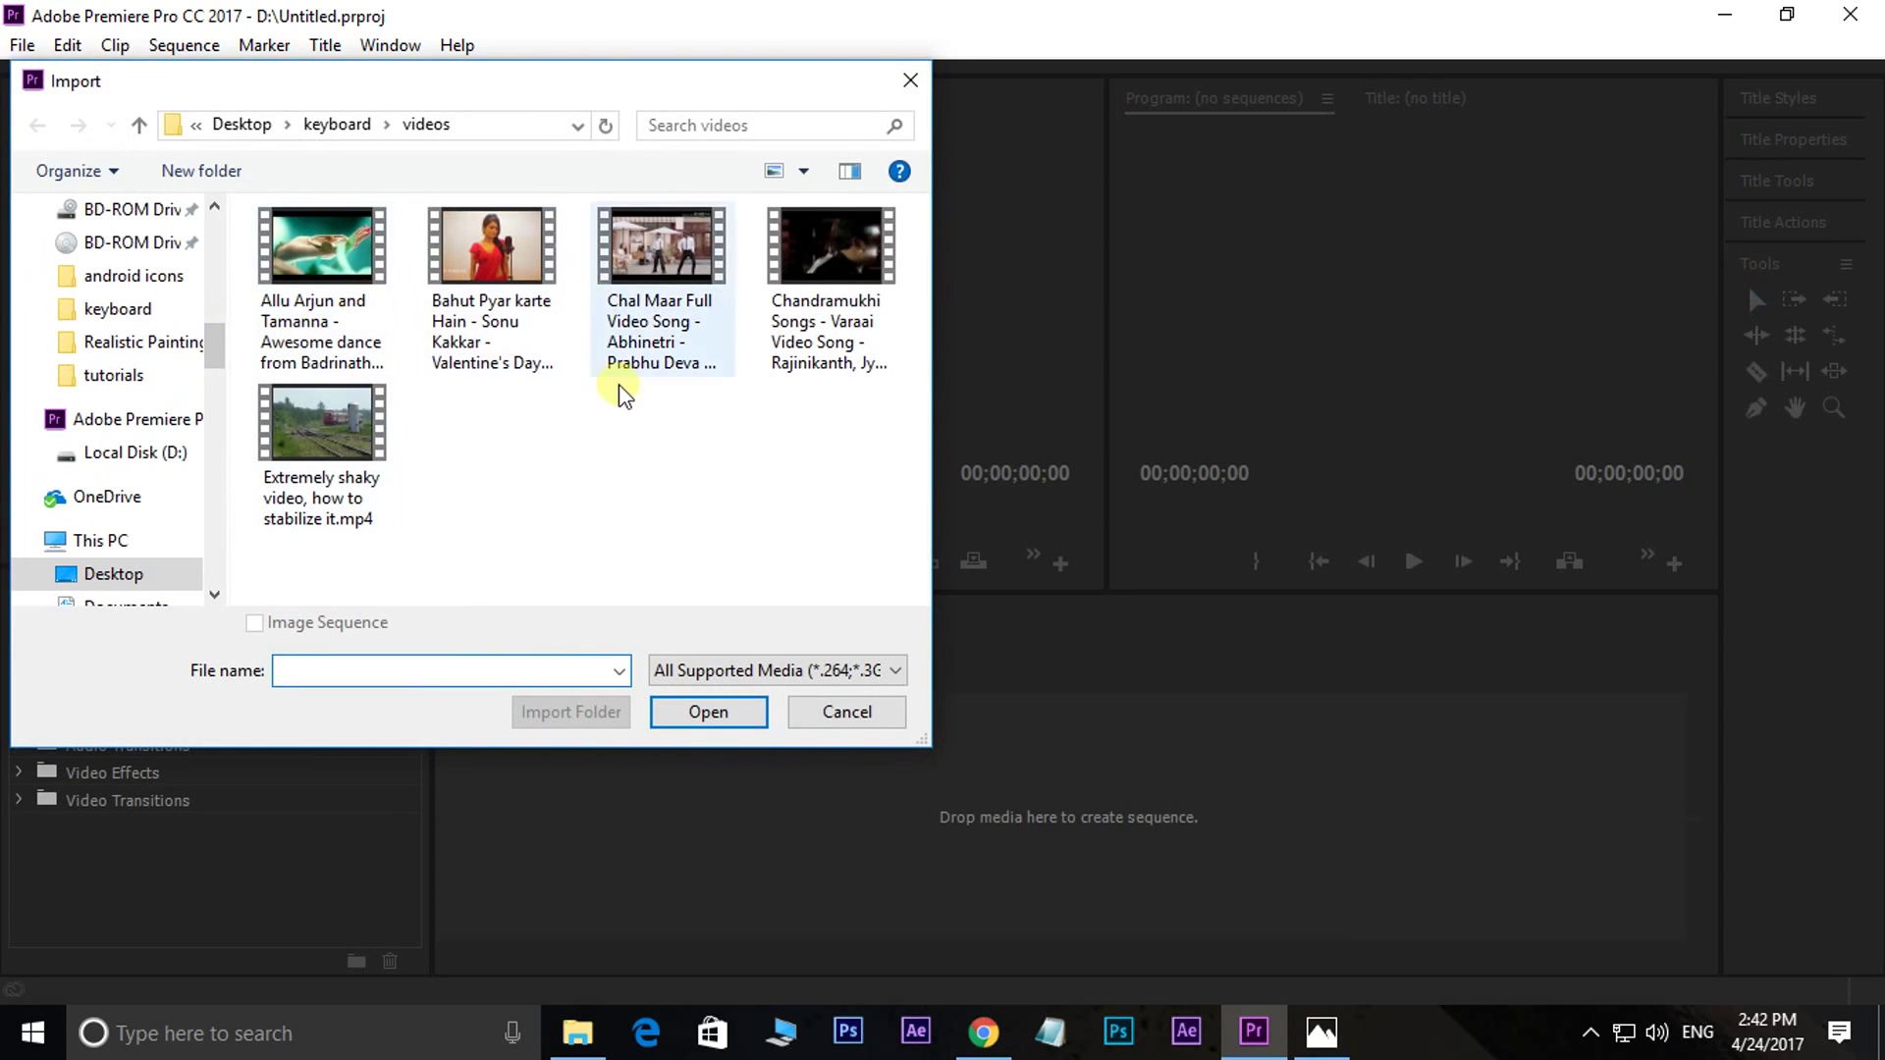
click(863, 720)
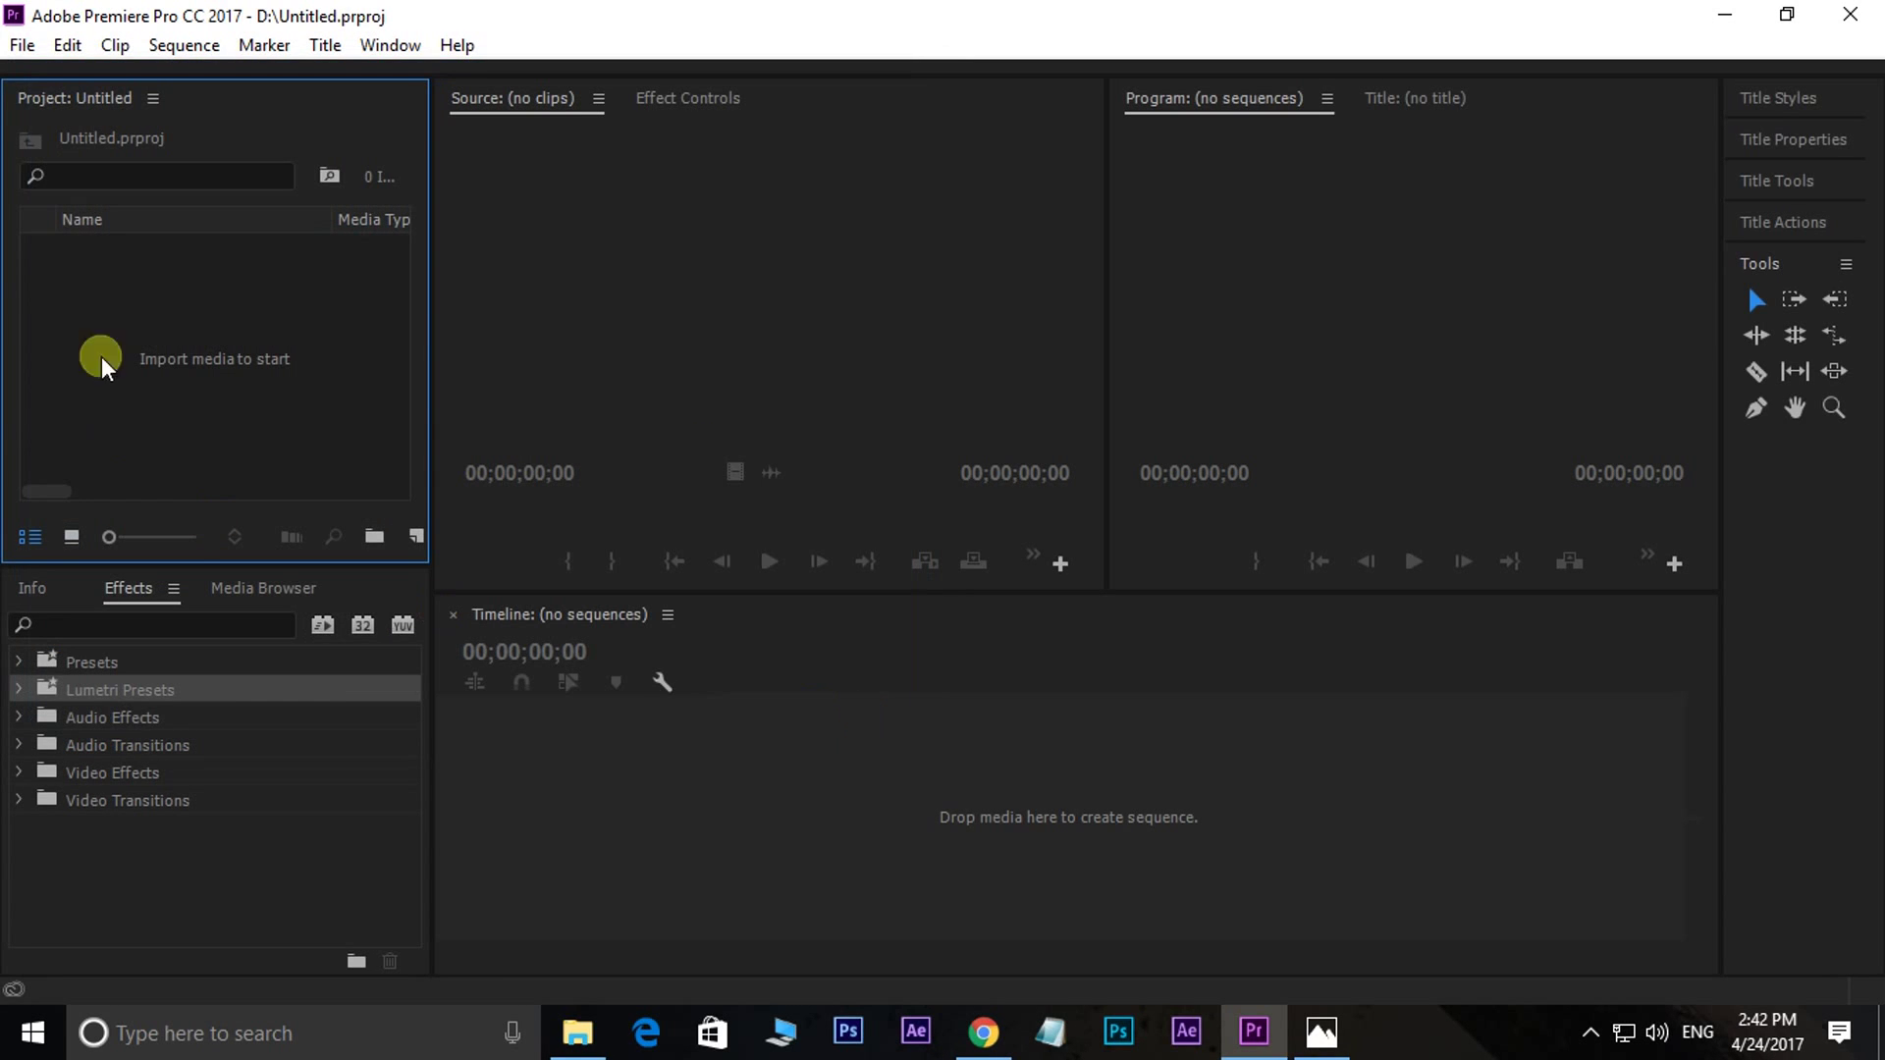
click(29, 51)
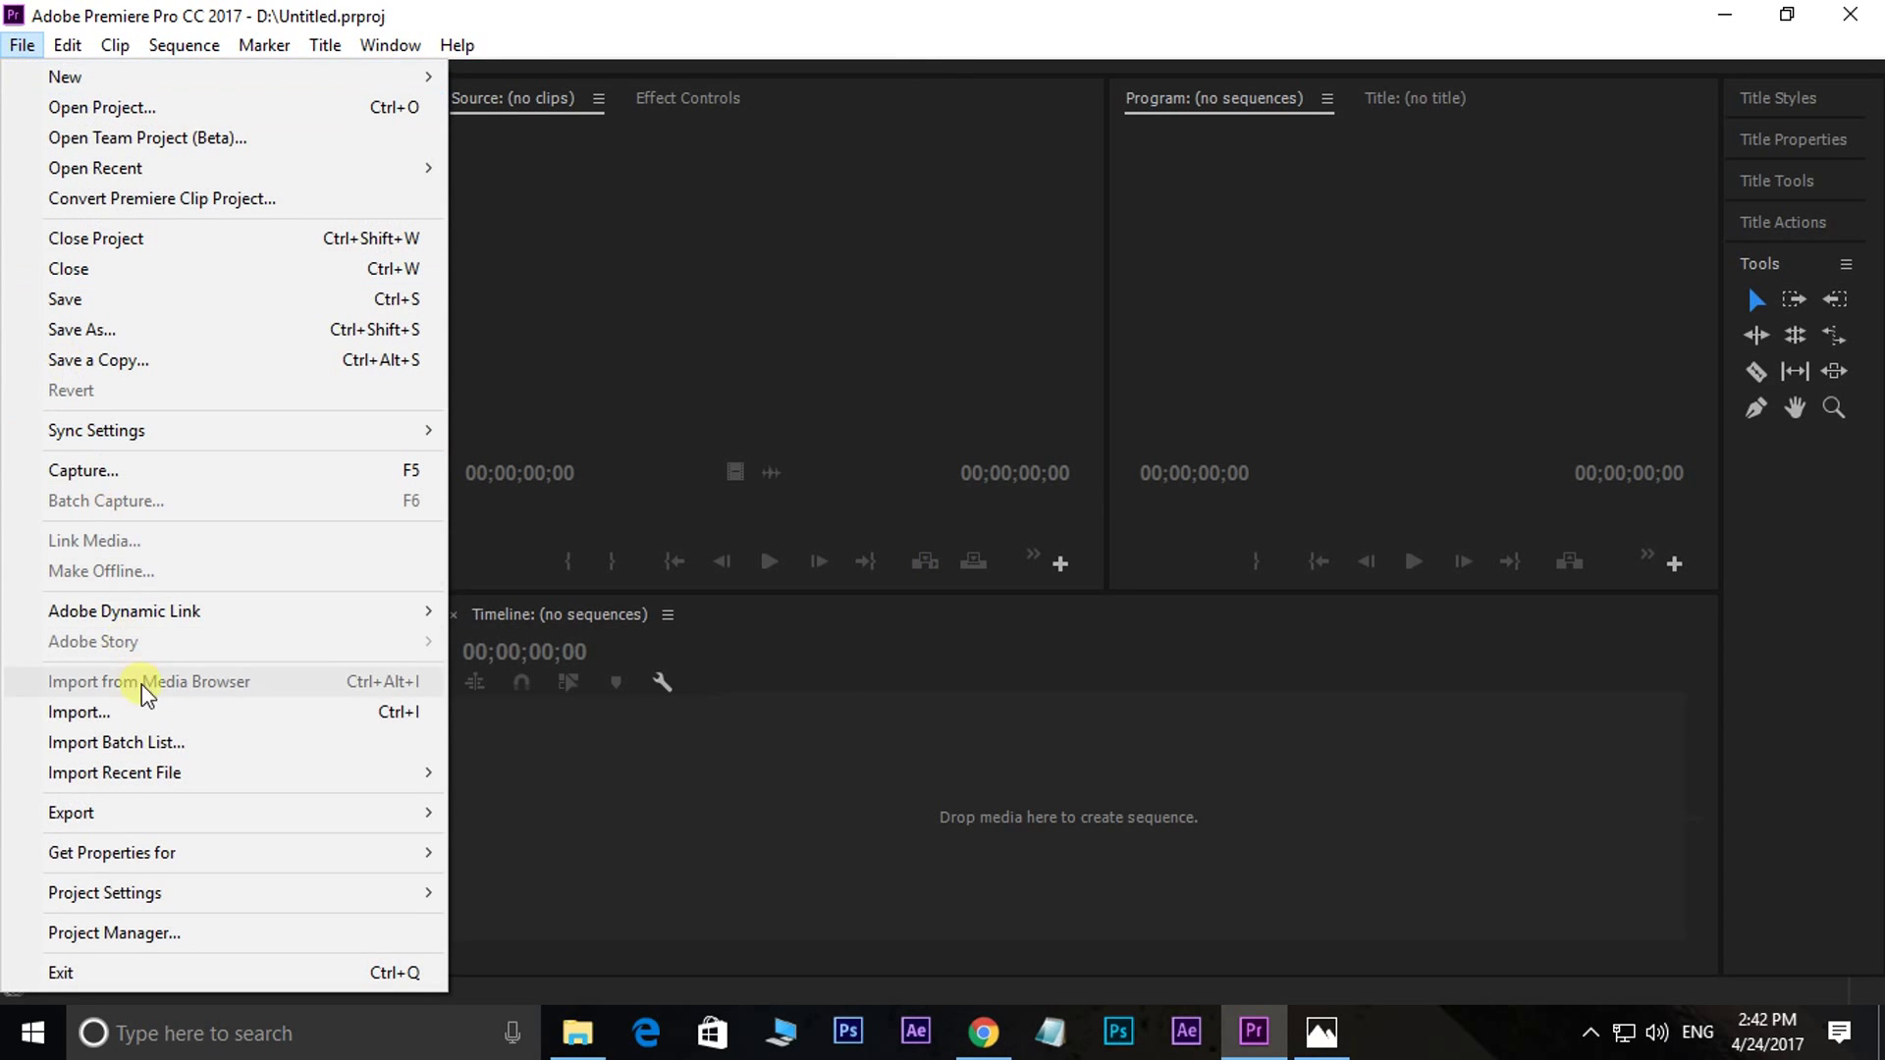
click(203, 714)
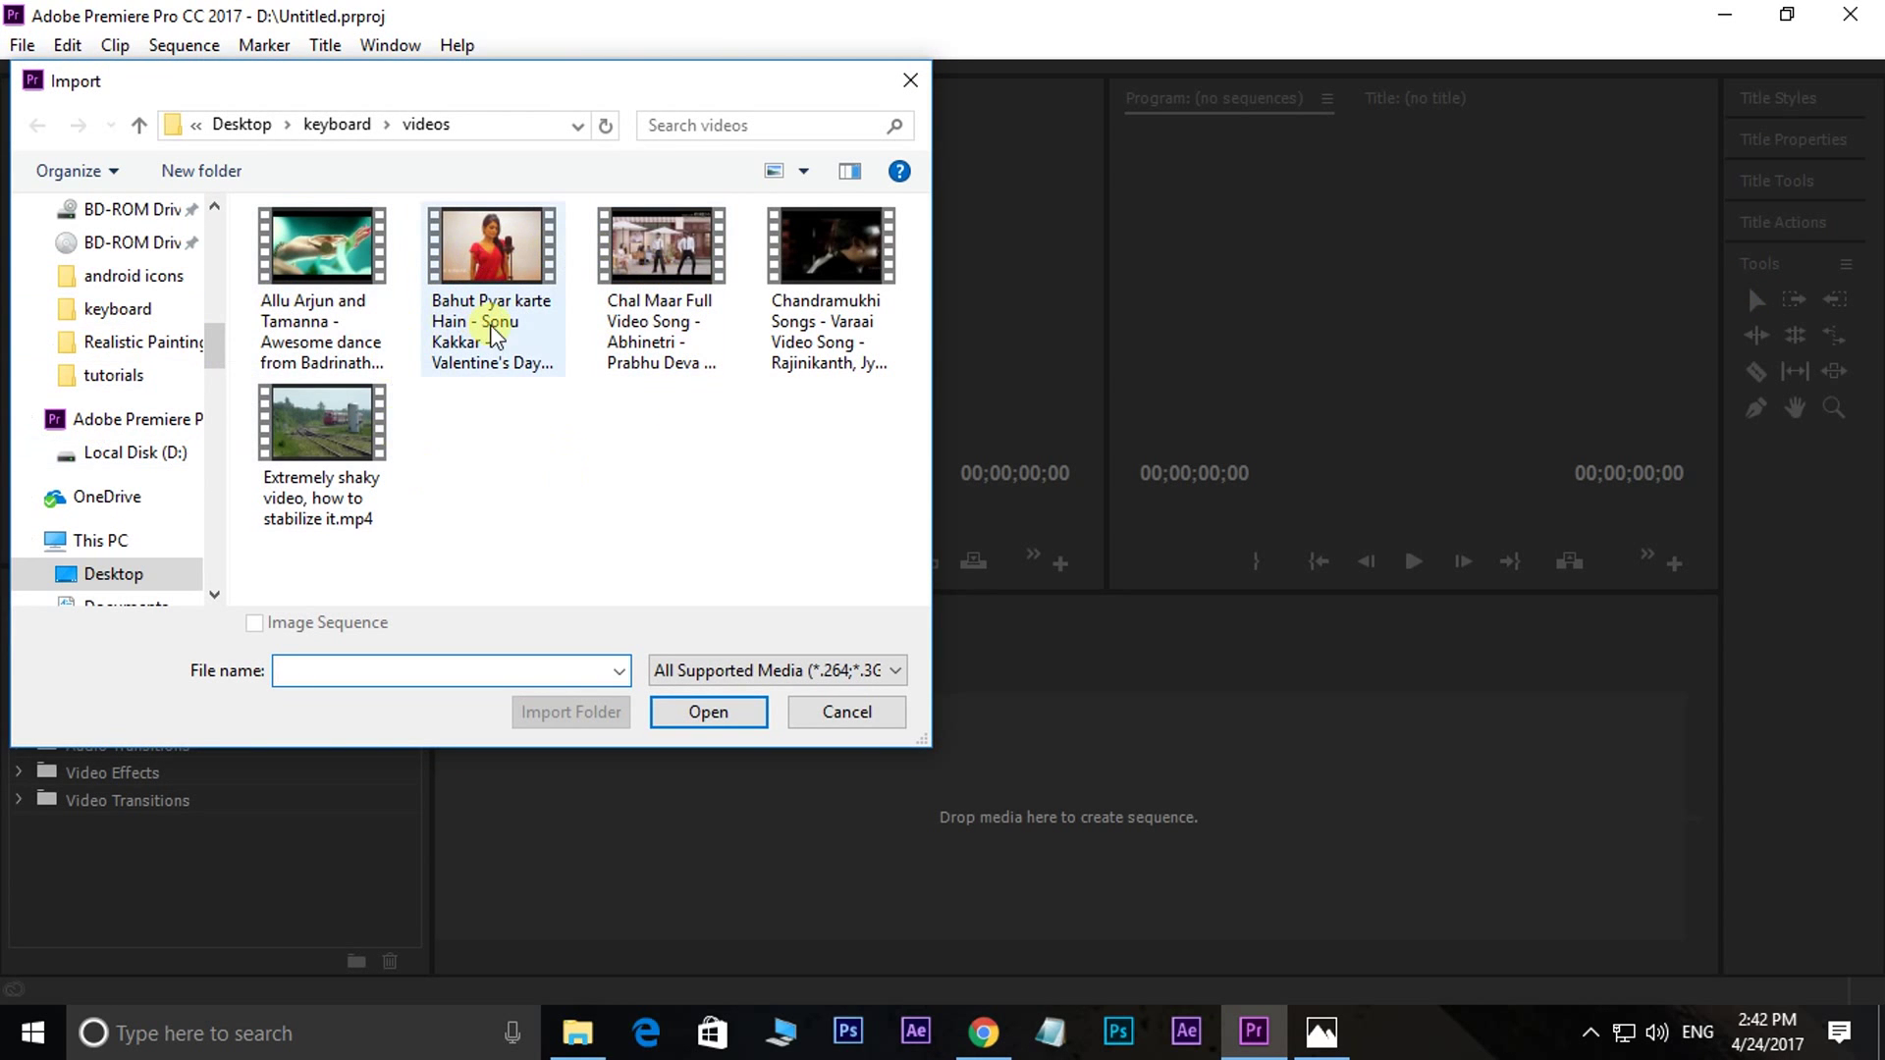
click(860, 716)
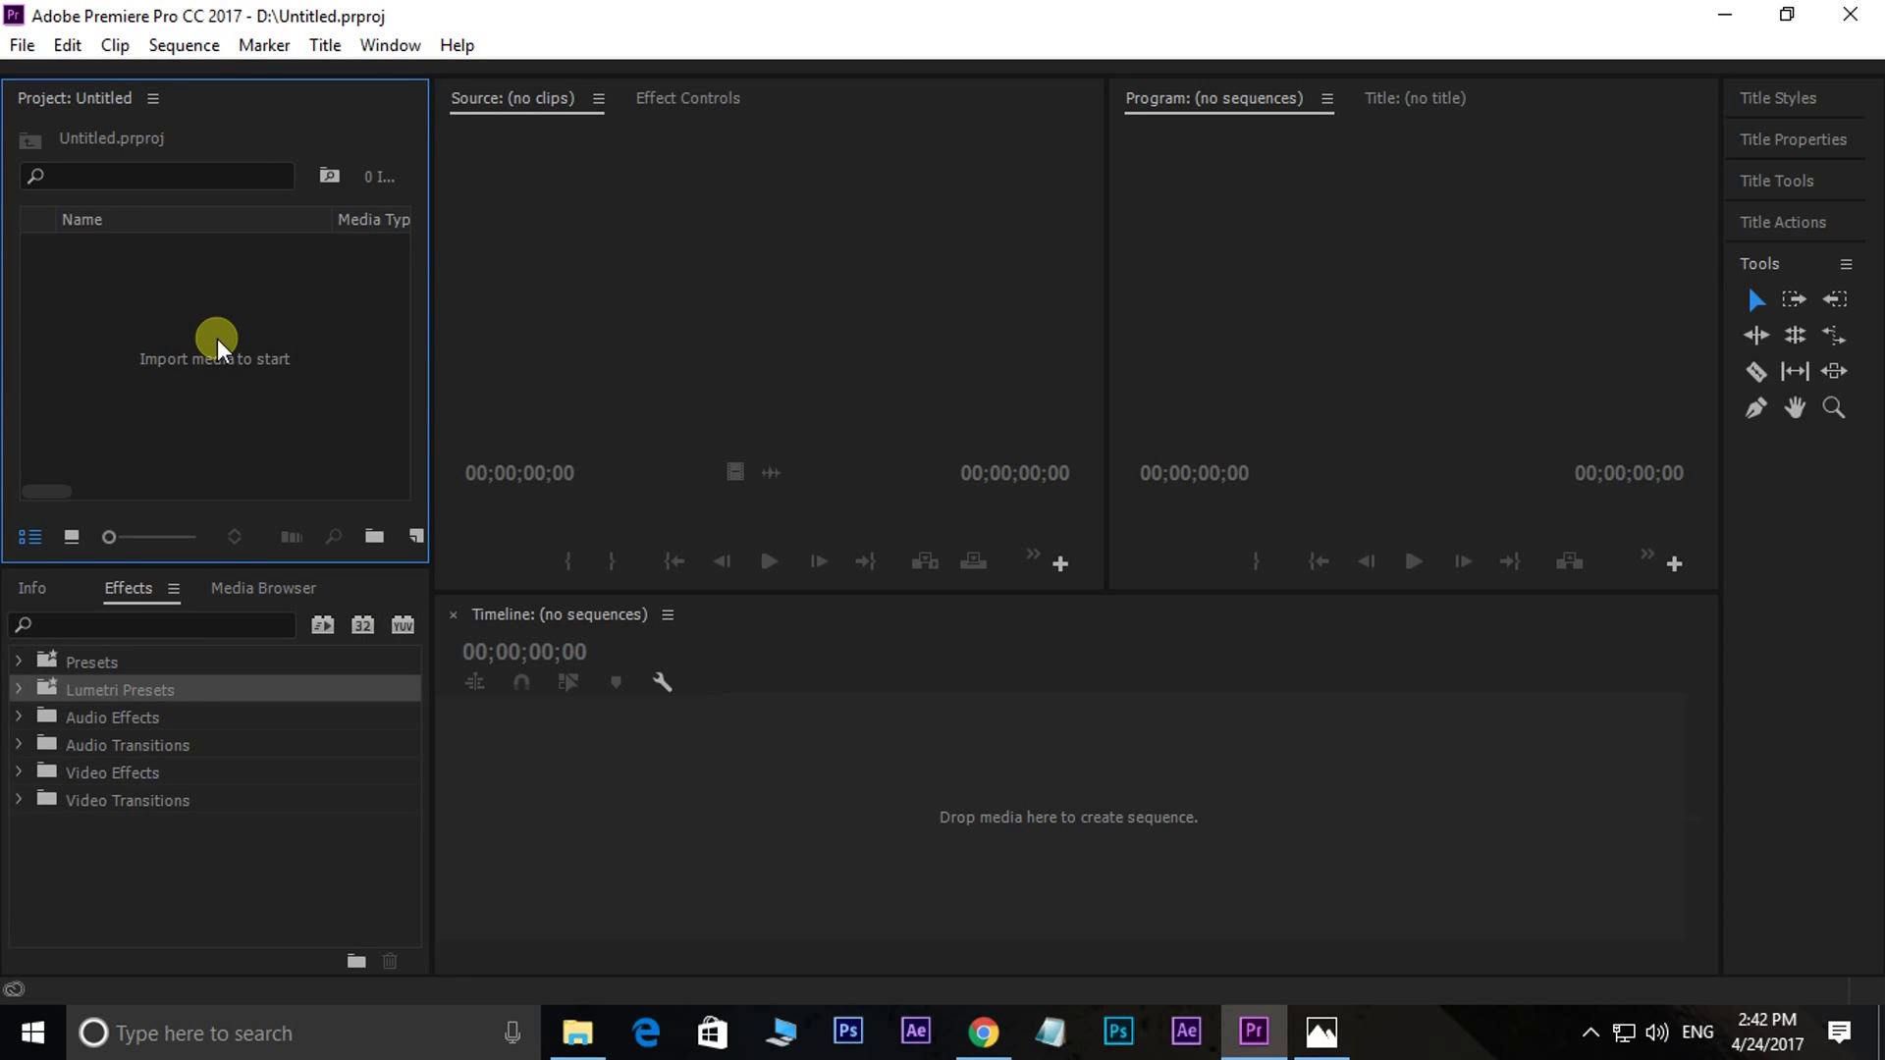
- Drag the five videos from Explorer's videos folder into the Project panel, then minimize Explorer
click(585, 1039)
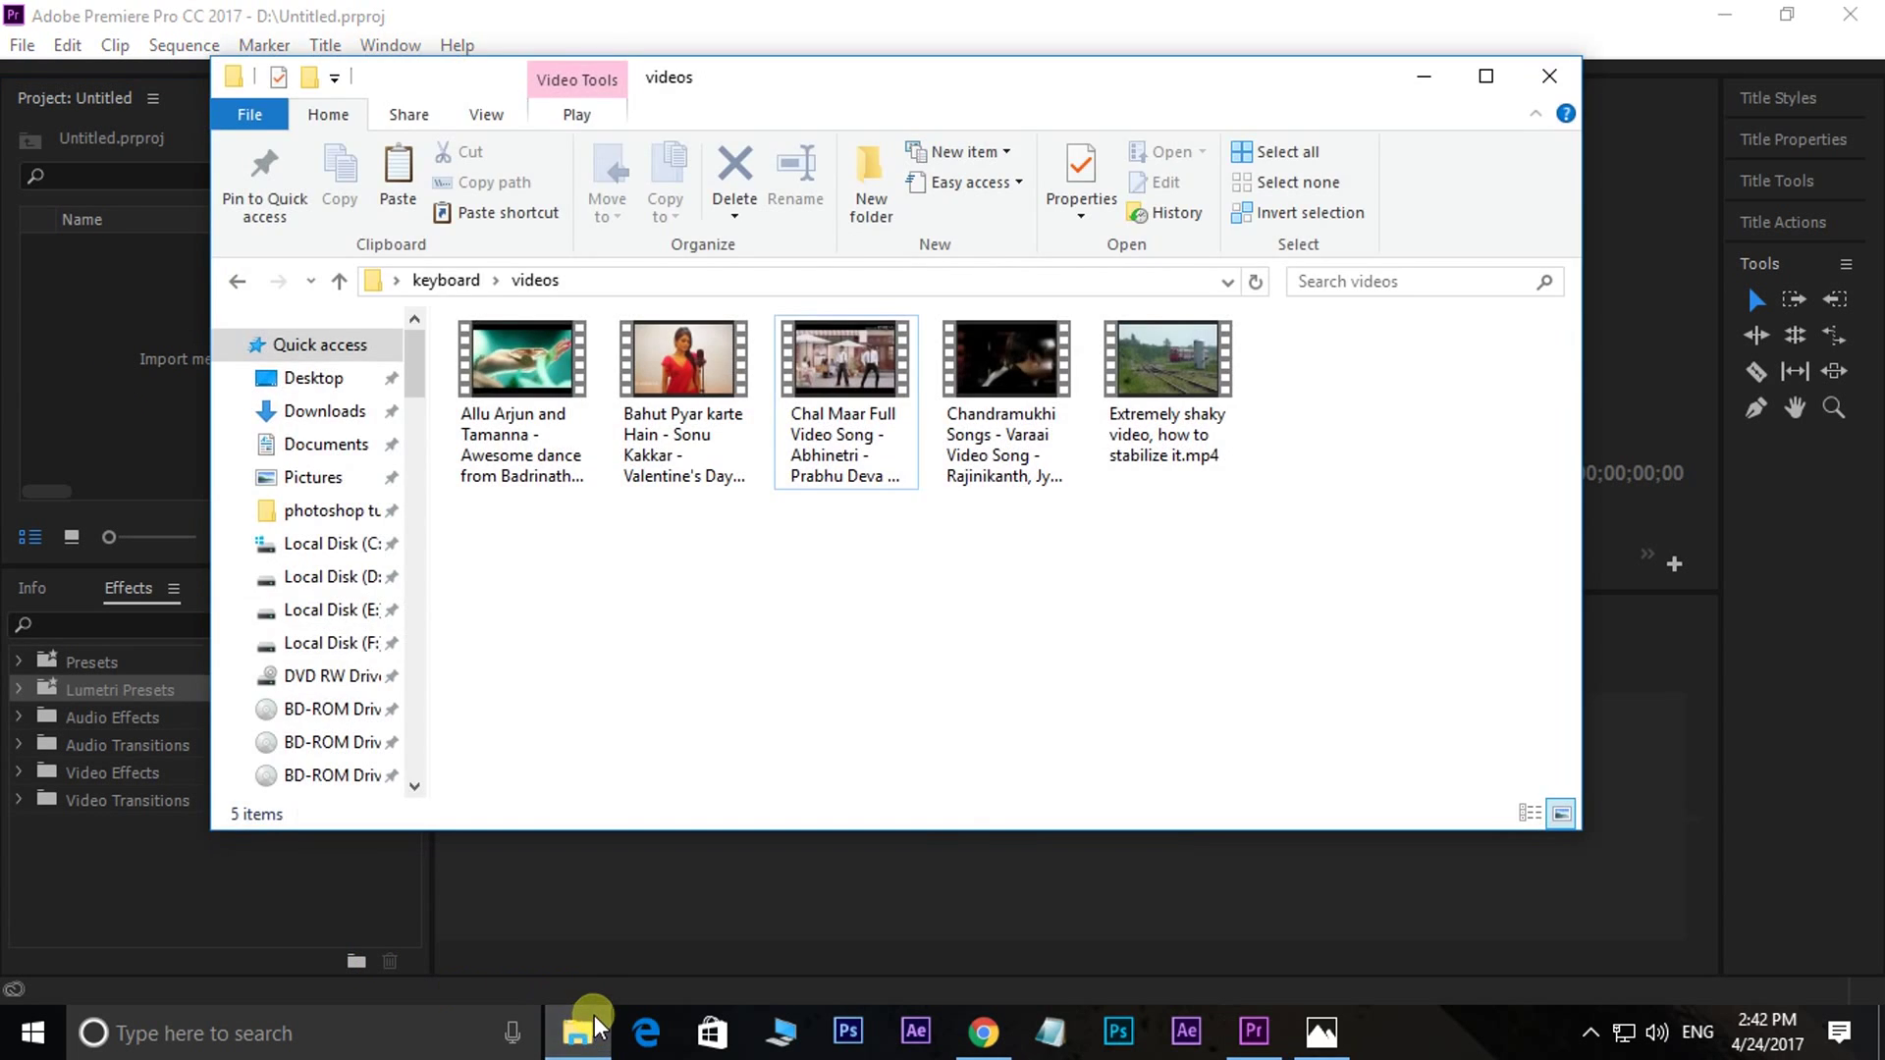
drag(1296, 571, 454, 314)
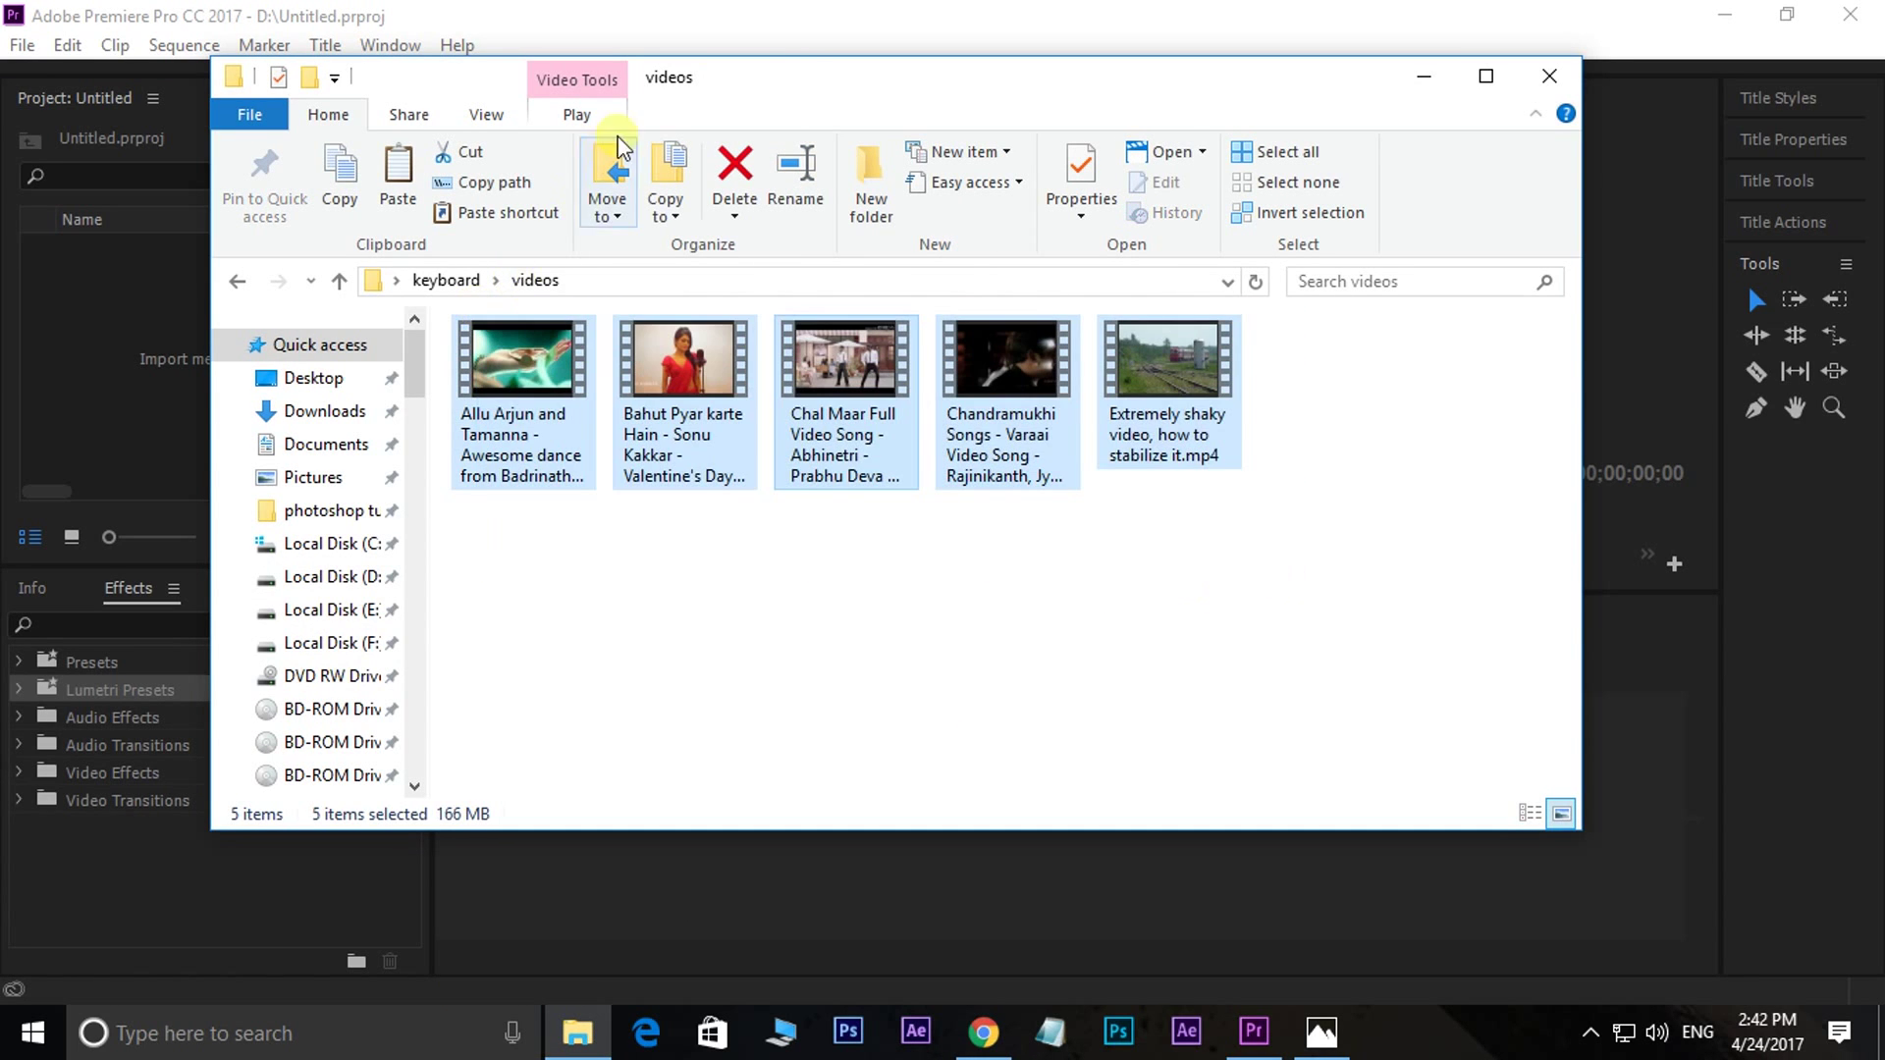
drag(800, 93, 1063, 103)
click(922, 691)
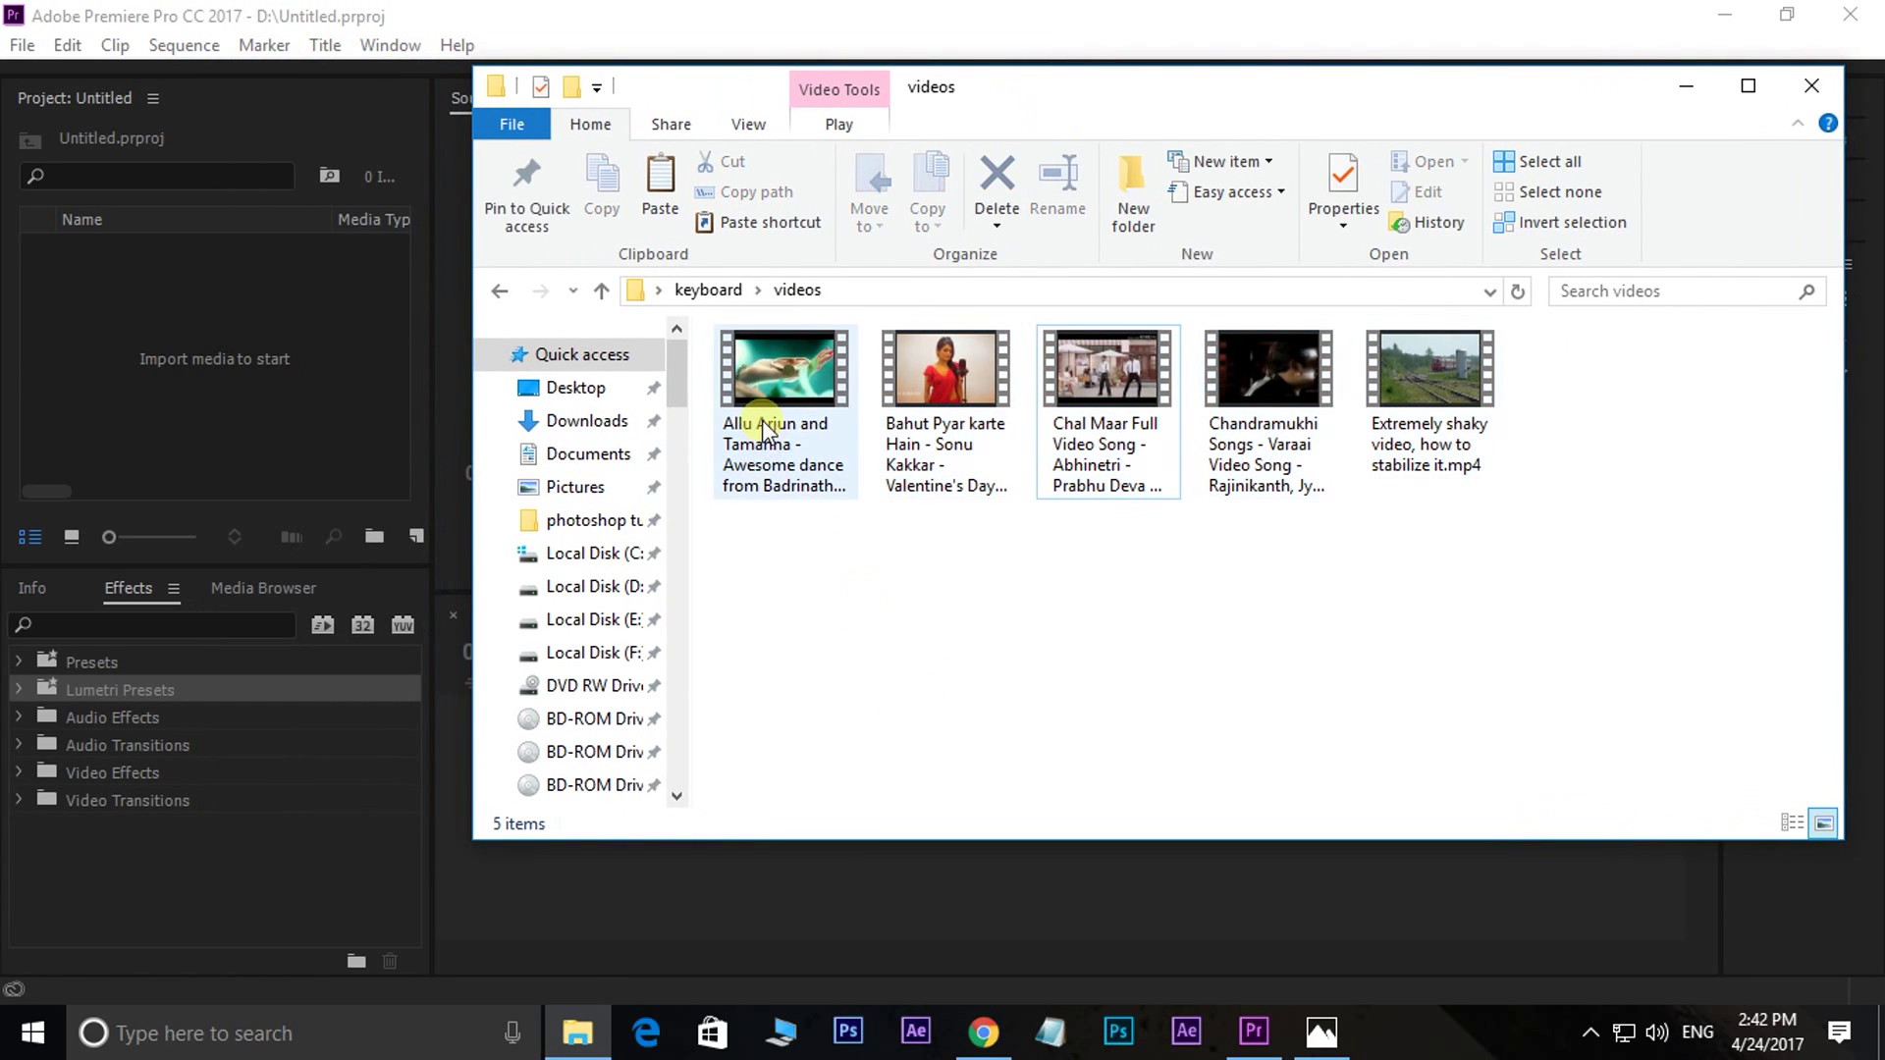
drag(727, 564, 1561, 330)
drag(786, 397, 250, 351)
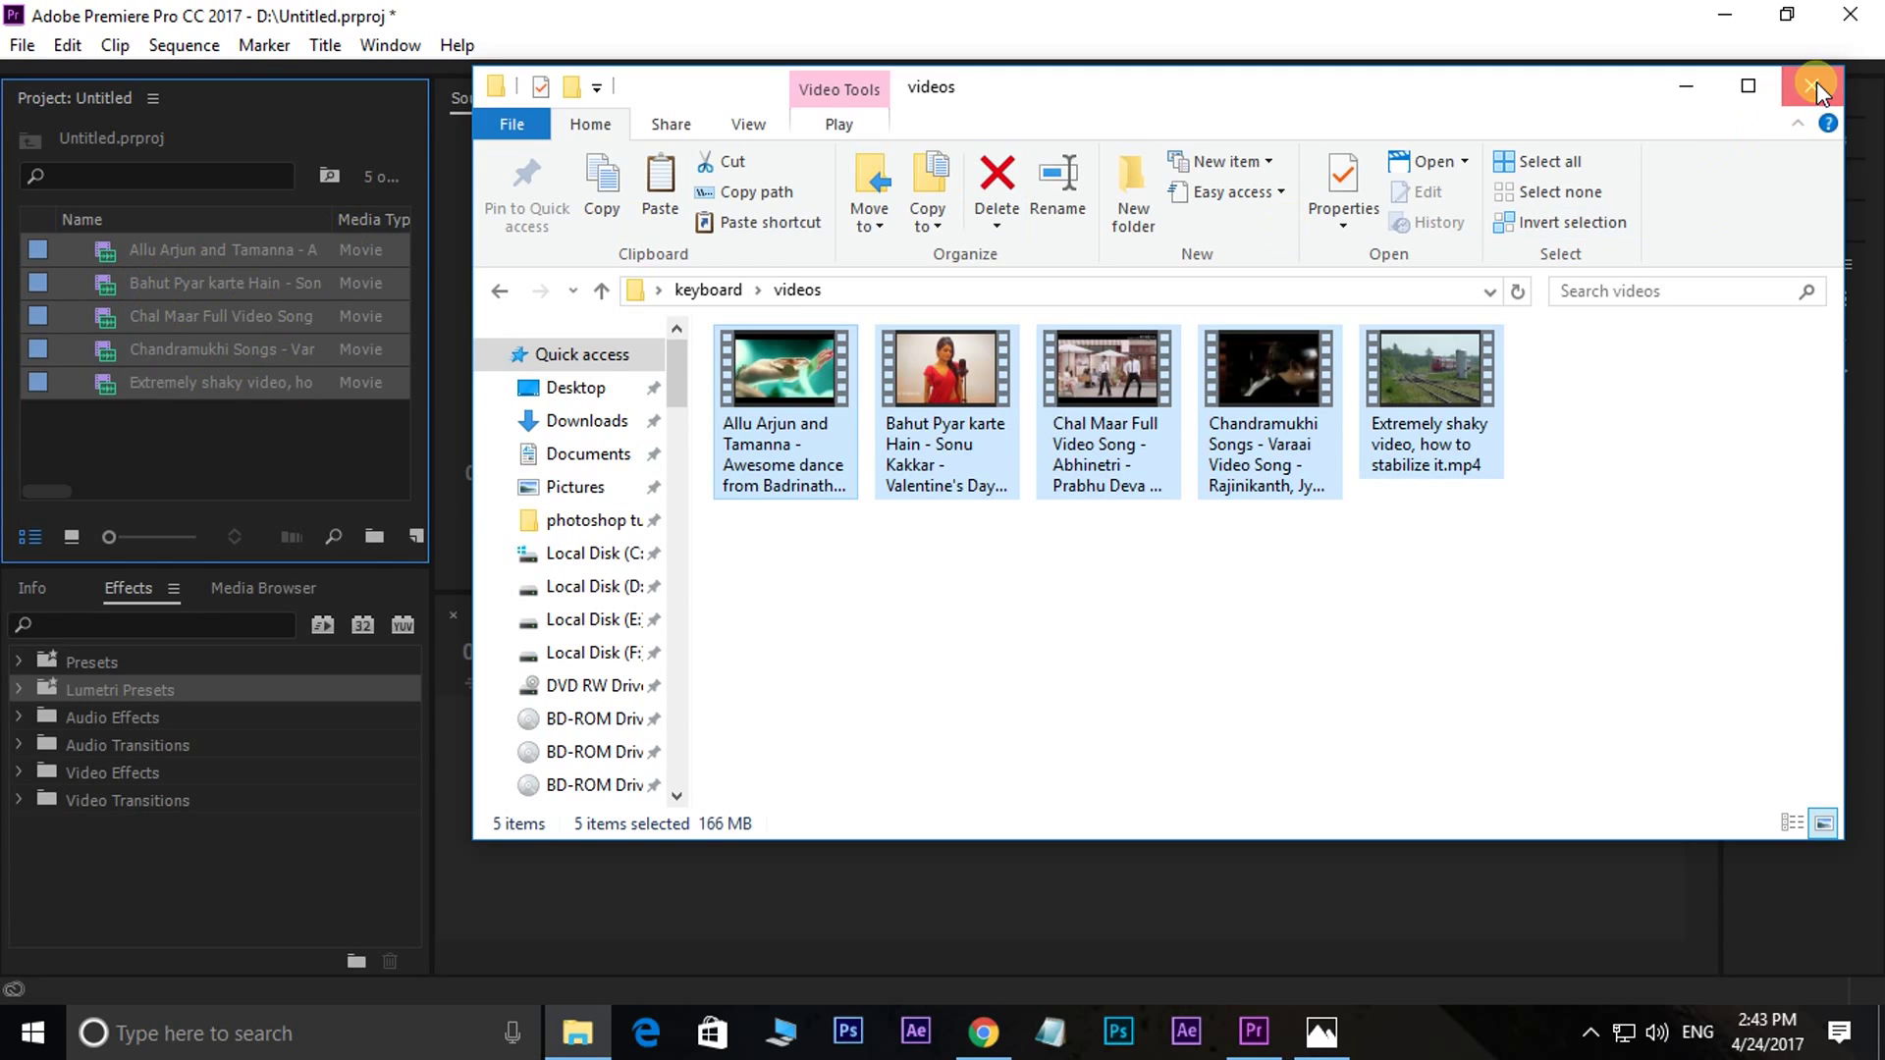
click(1689, 88)
- Clear the selection, then marquee-select all five movie clips in the Project panel
click(238, 455)
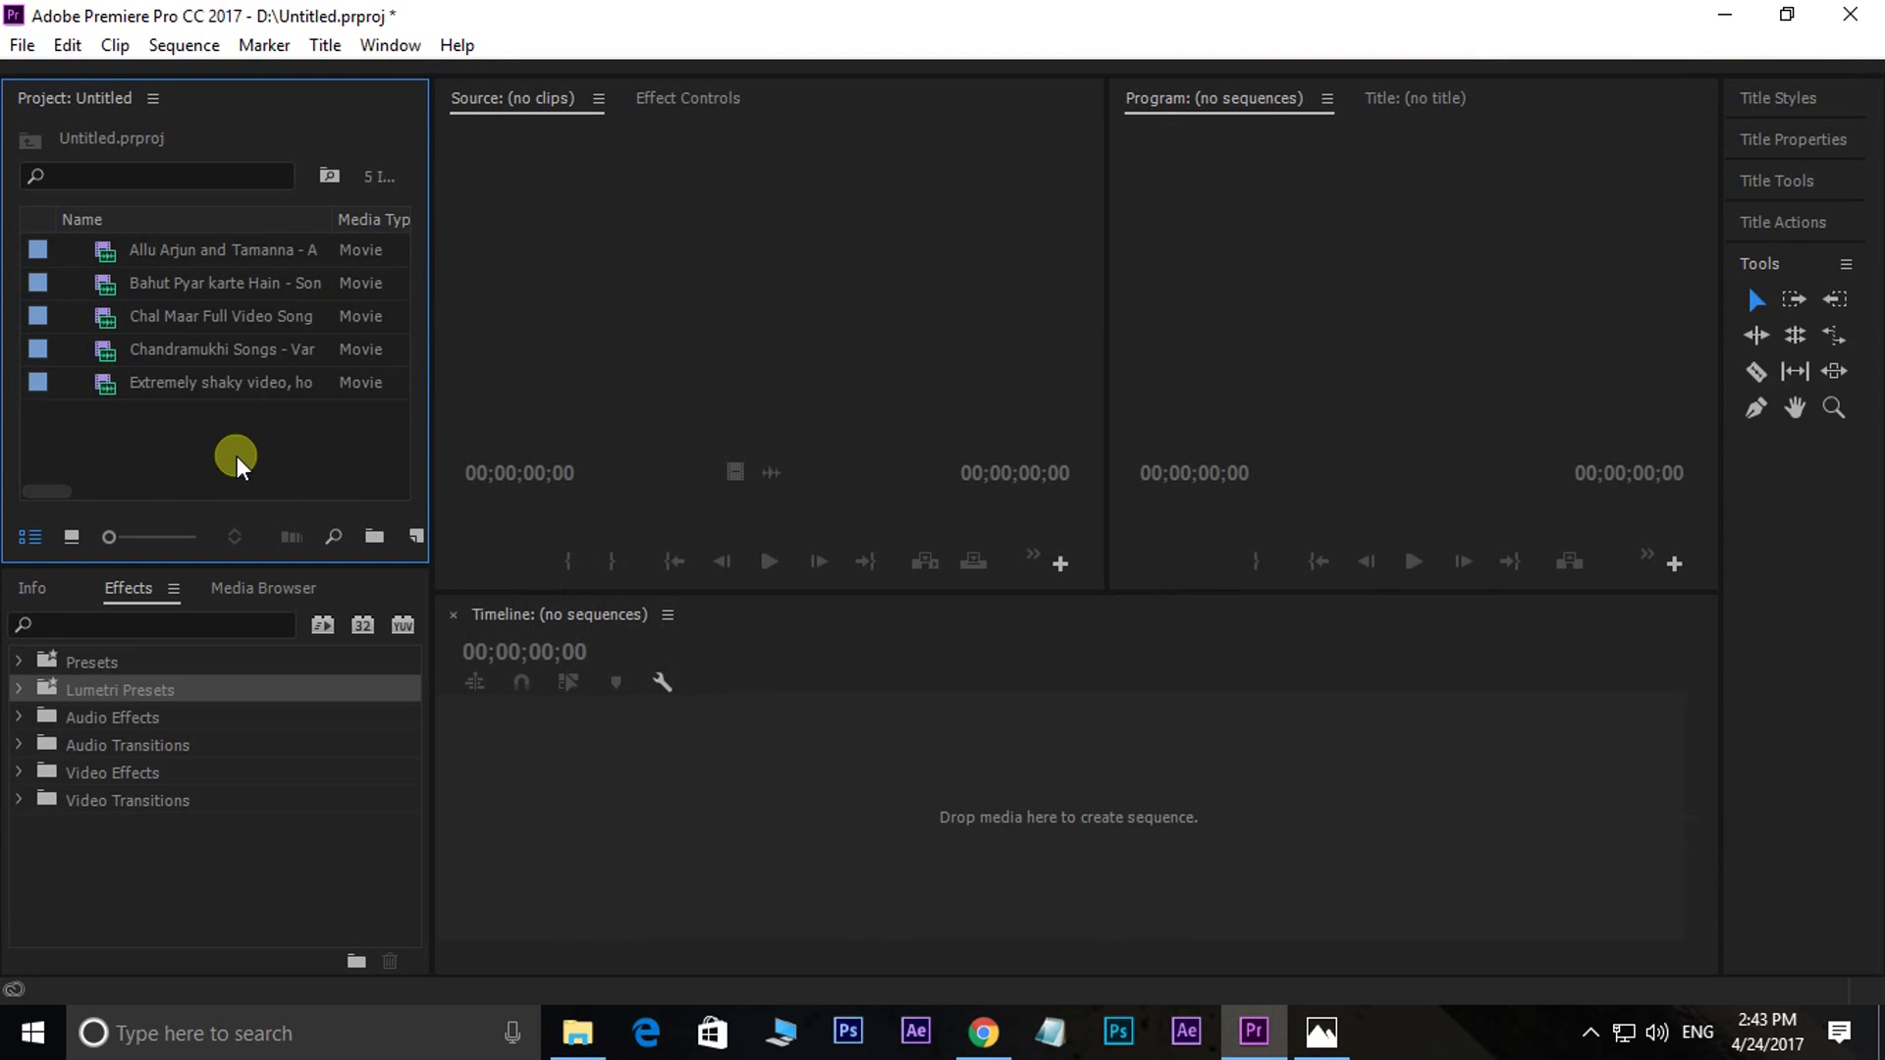
drag(120, 440, 255, 246)
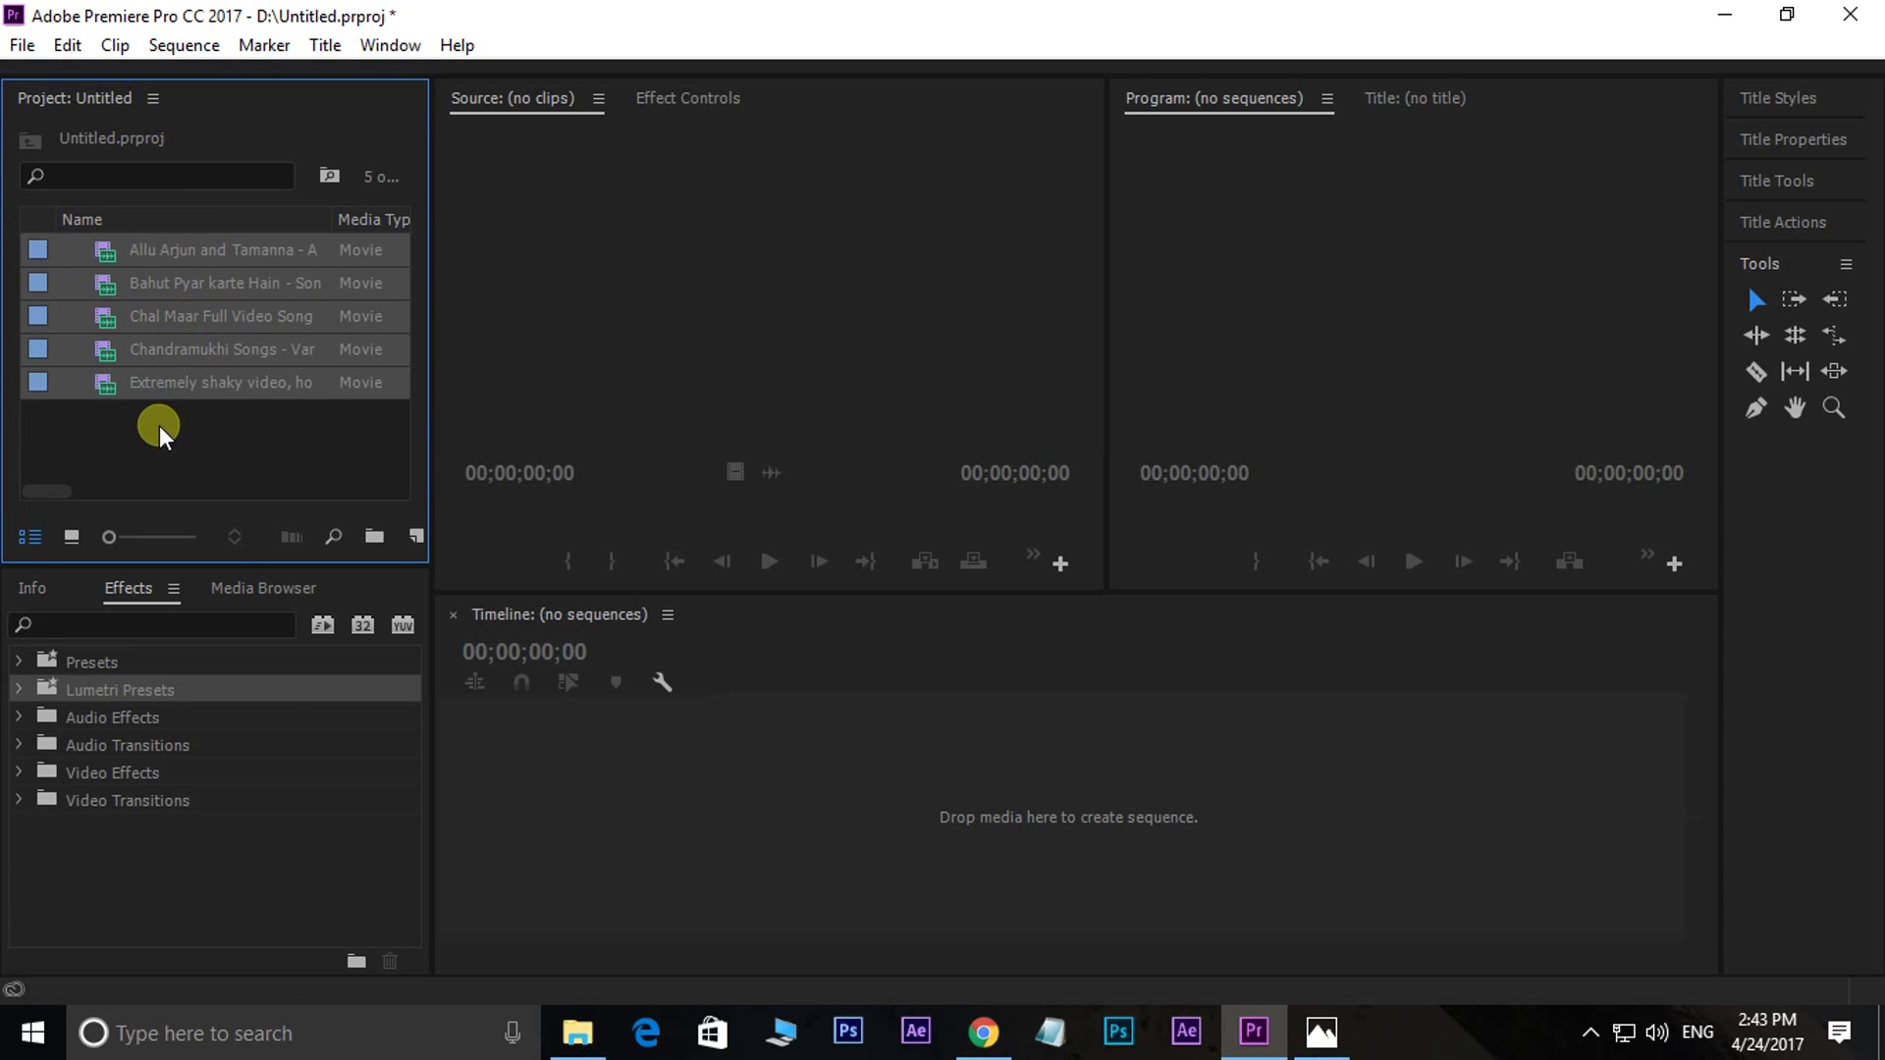
- Show clips as thumbnails, enlarge the Project panel, heighten Effects, and reselect all five clips
click(71, 540)
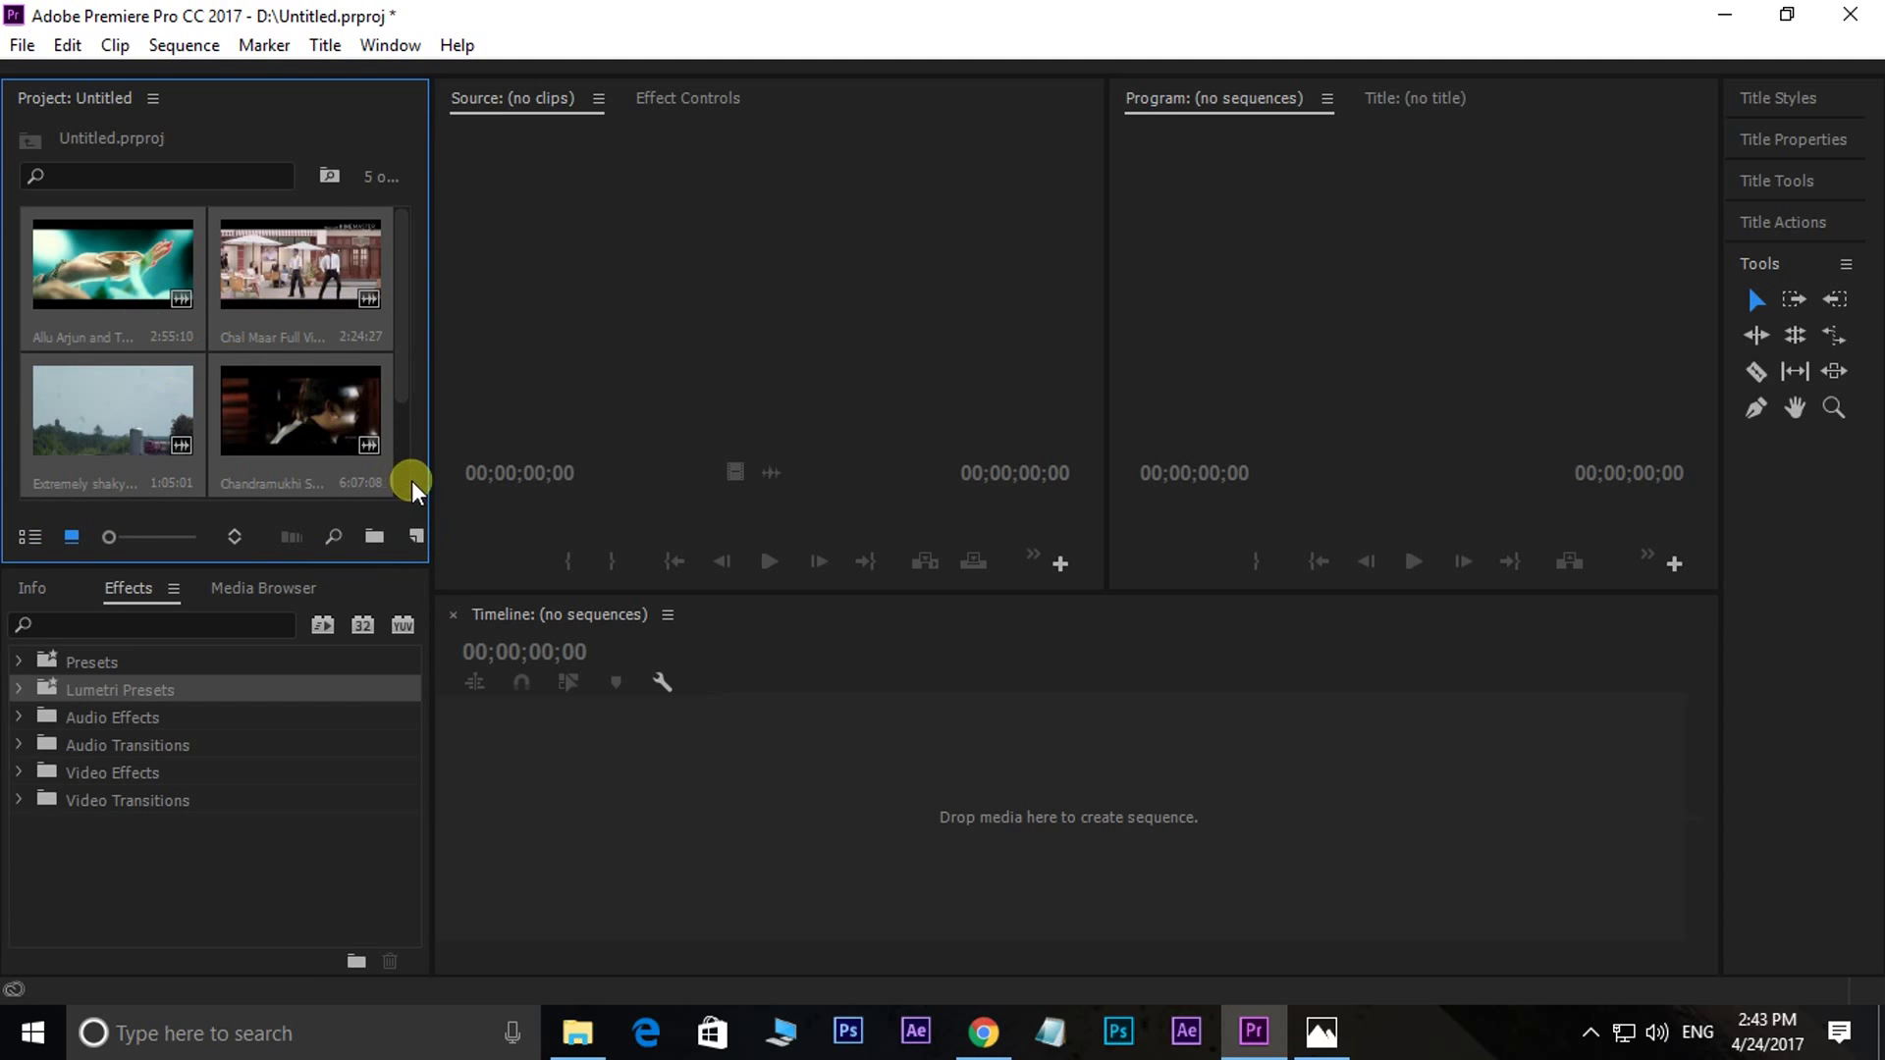
drag(439, 497, 538, 495)
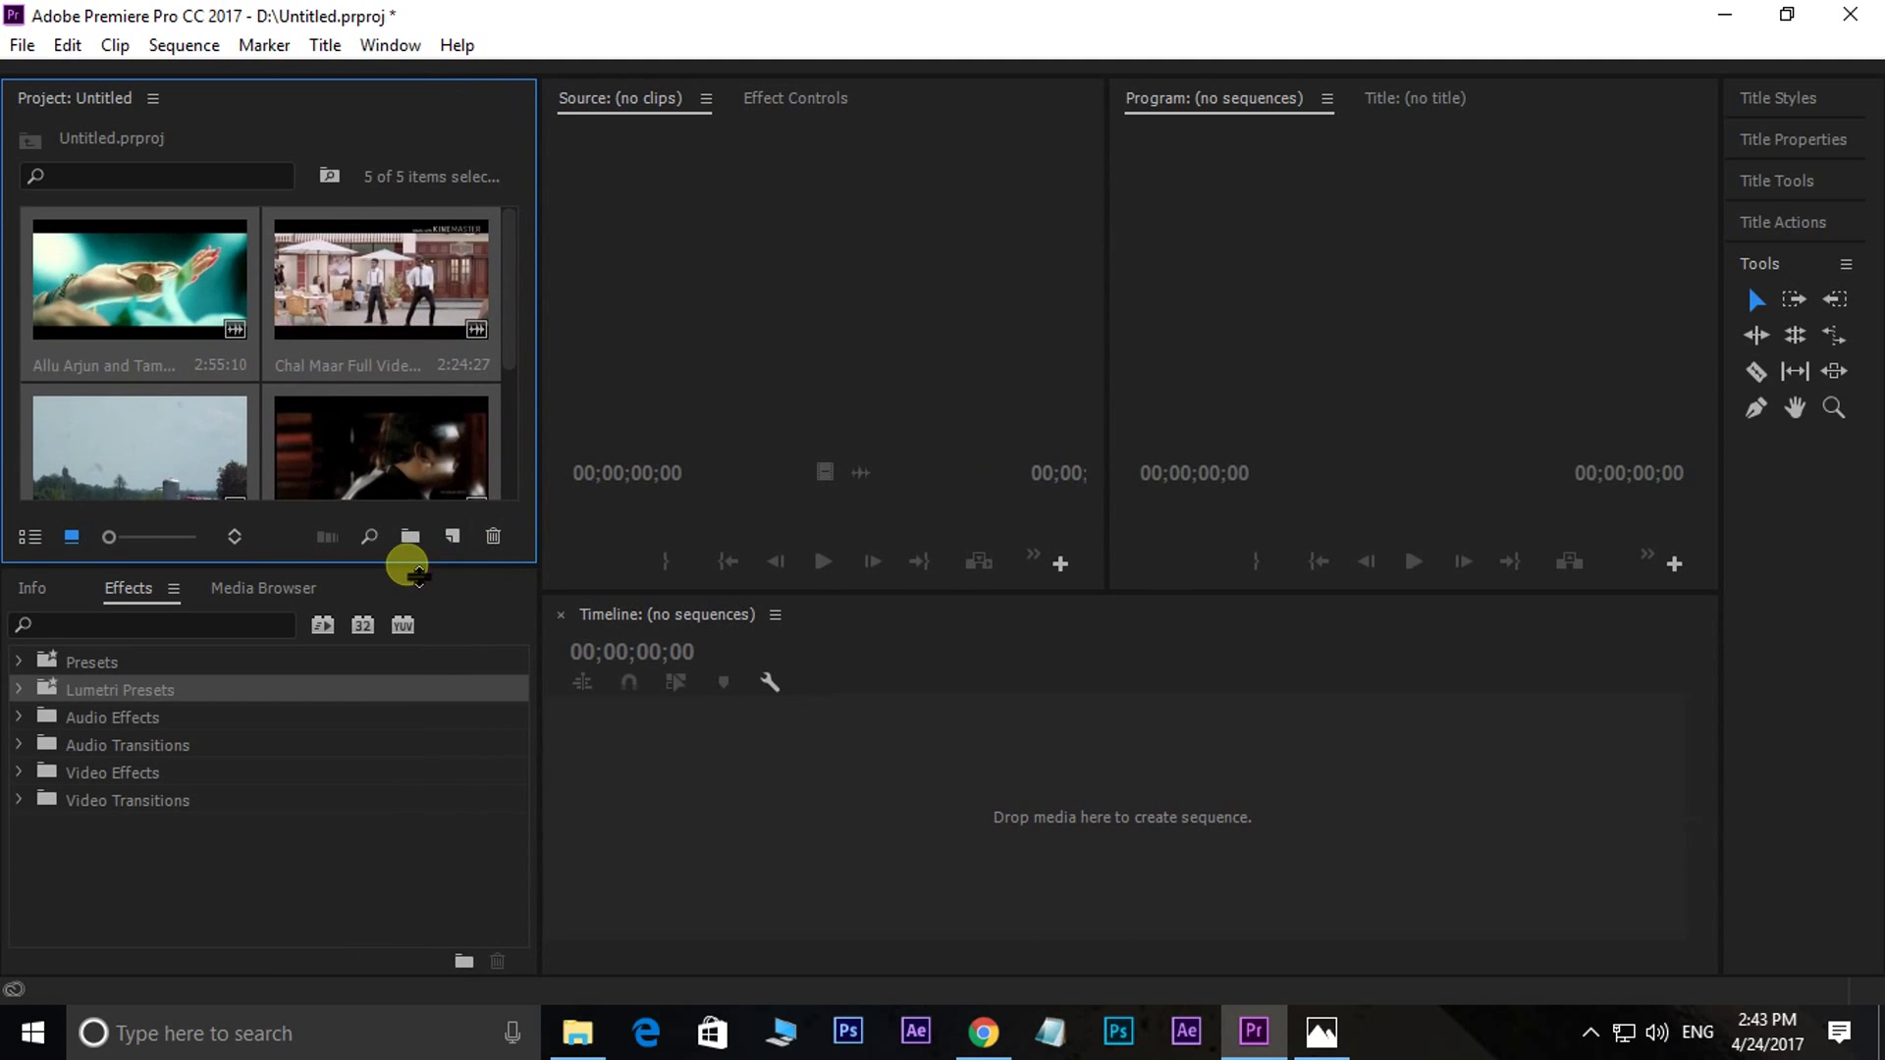
drag(411, 565, 408, 810)
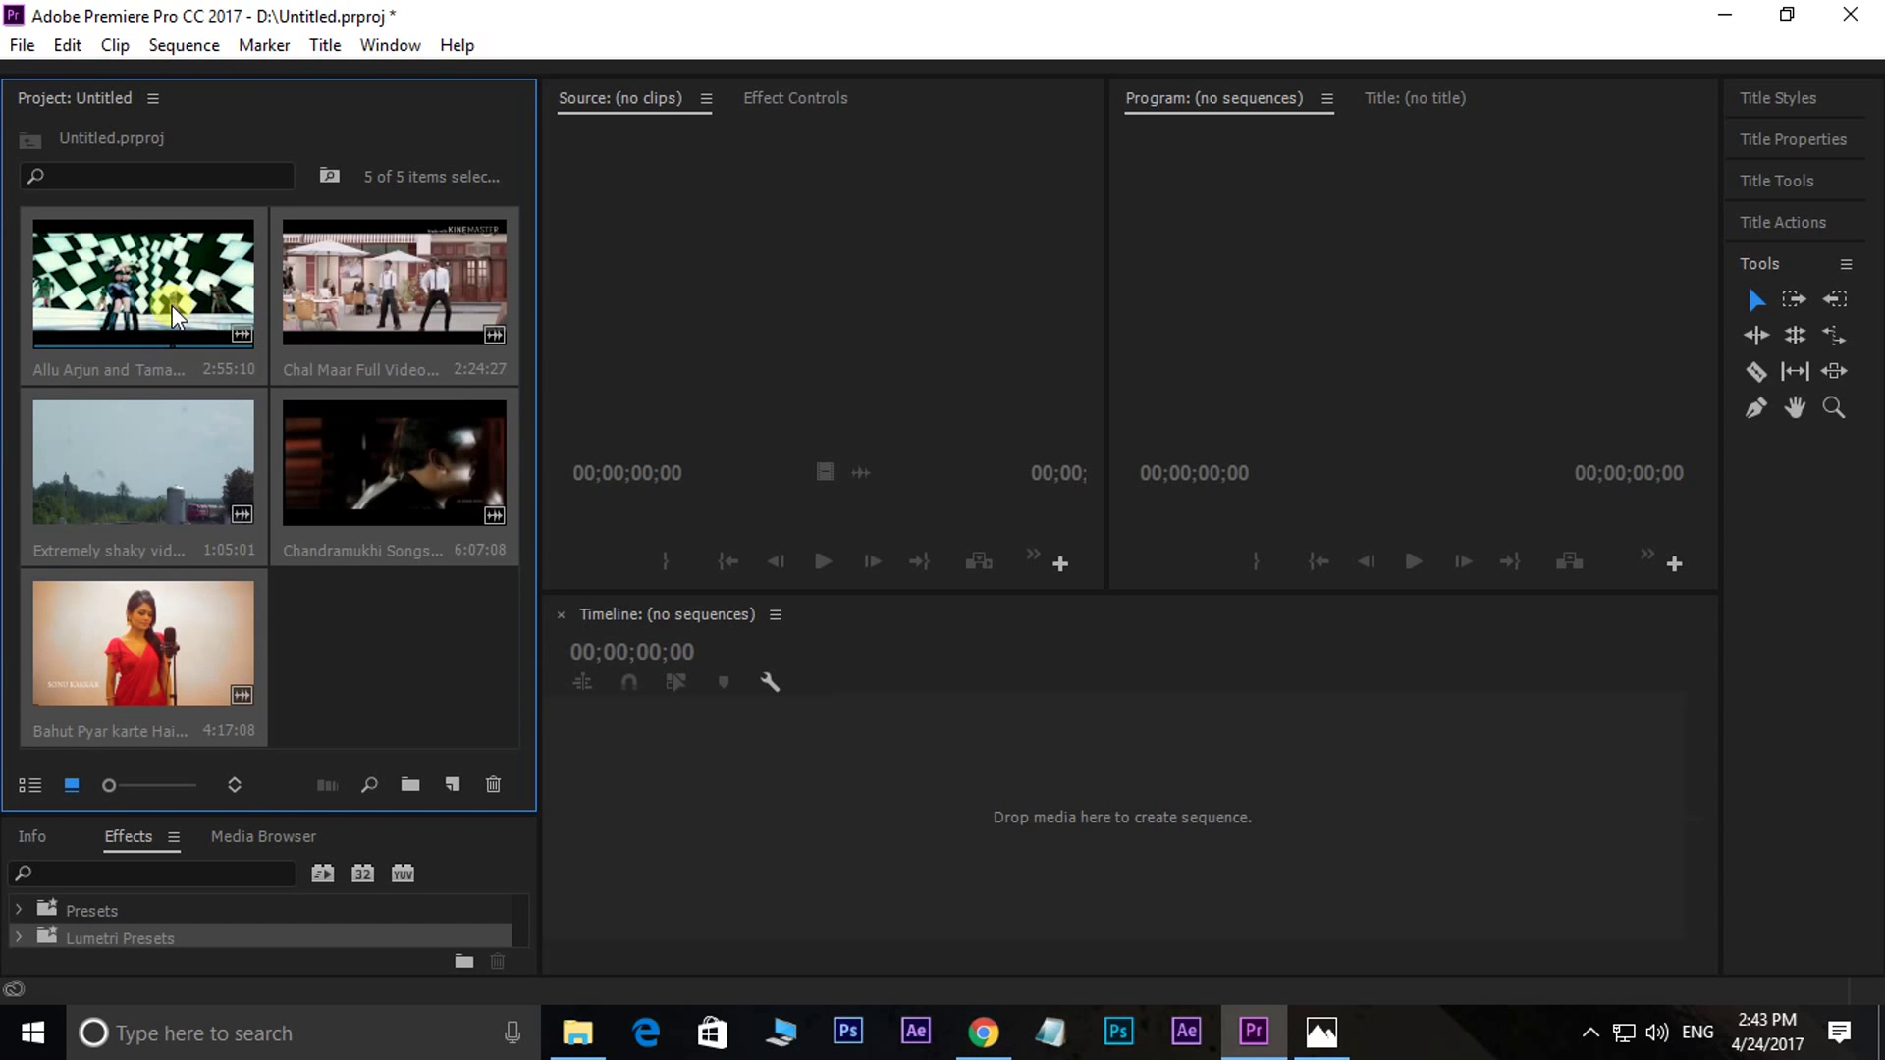
drag(259, 813, 261, 707)
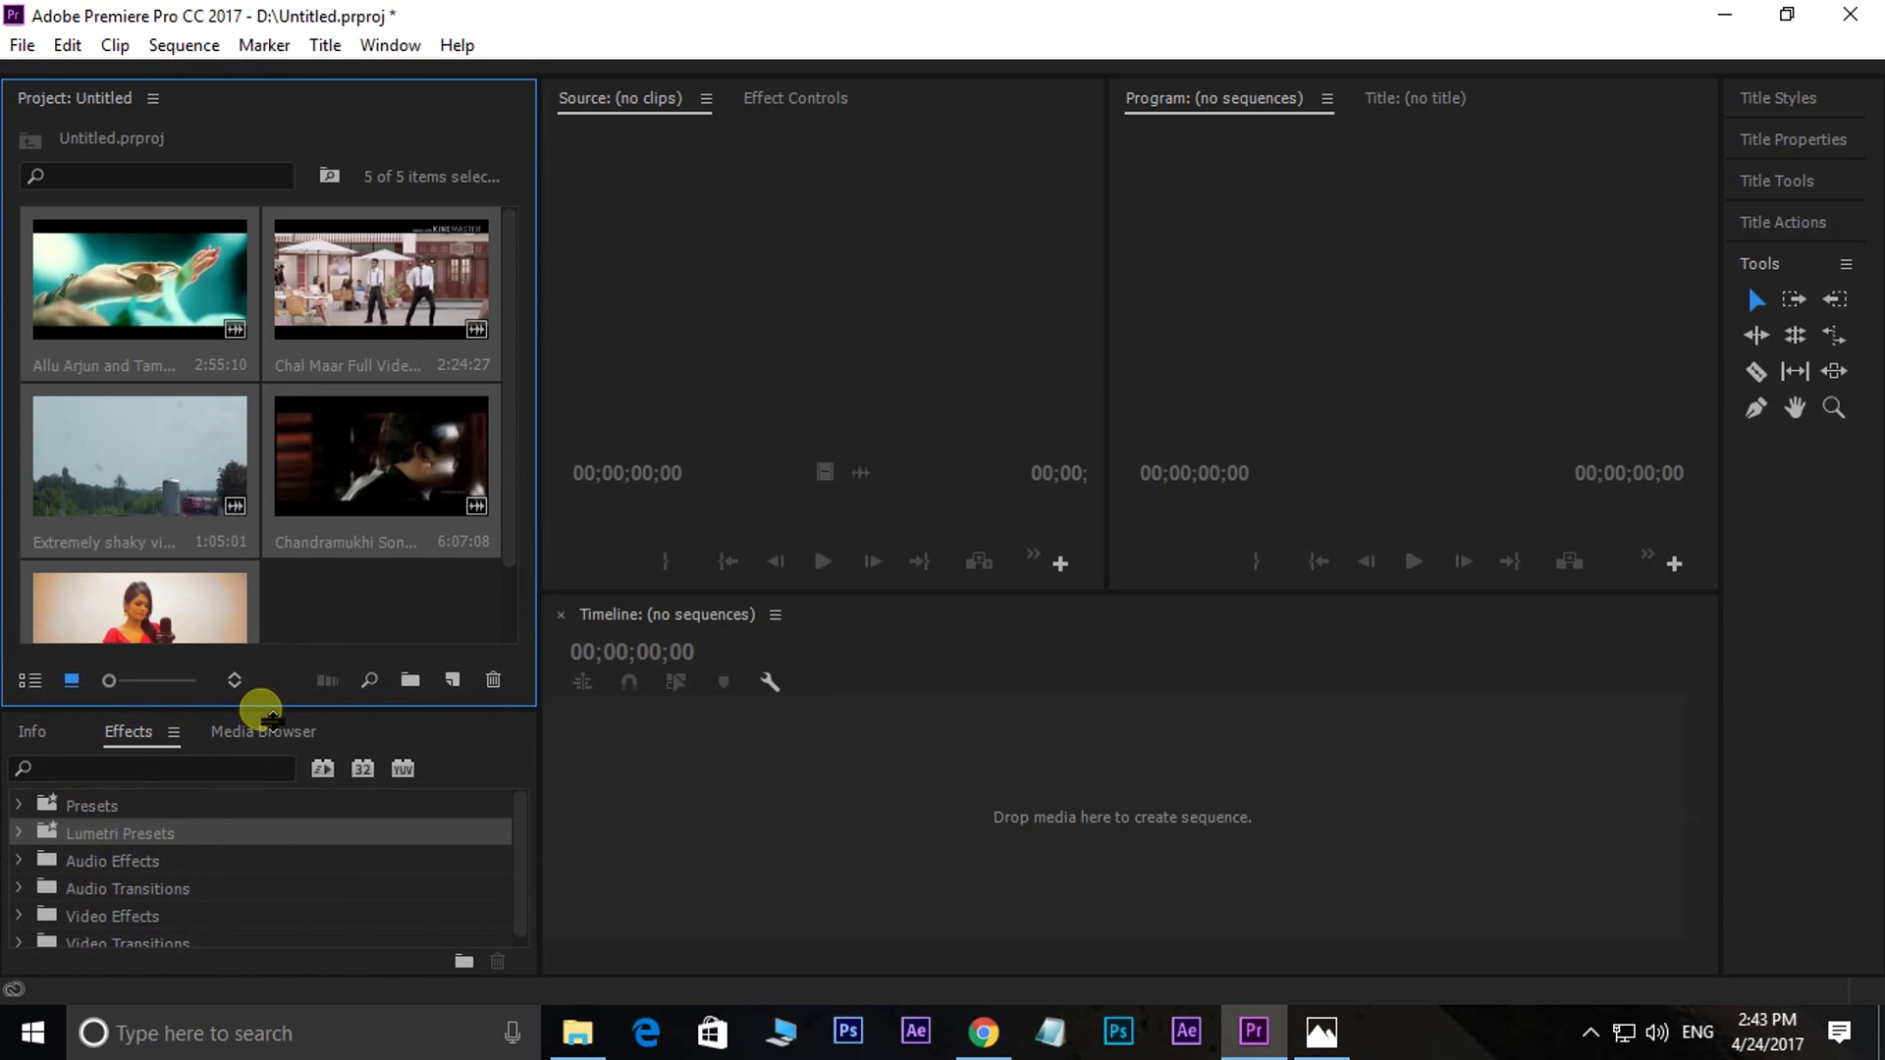
click(389, 608)
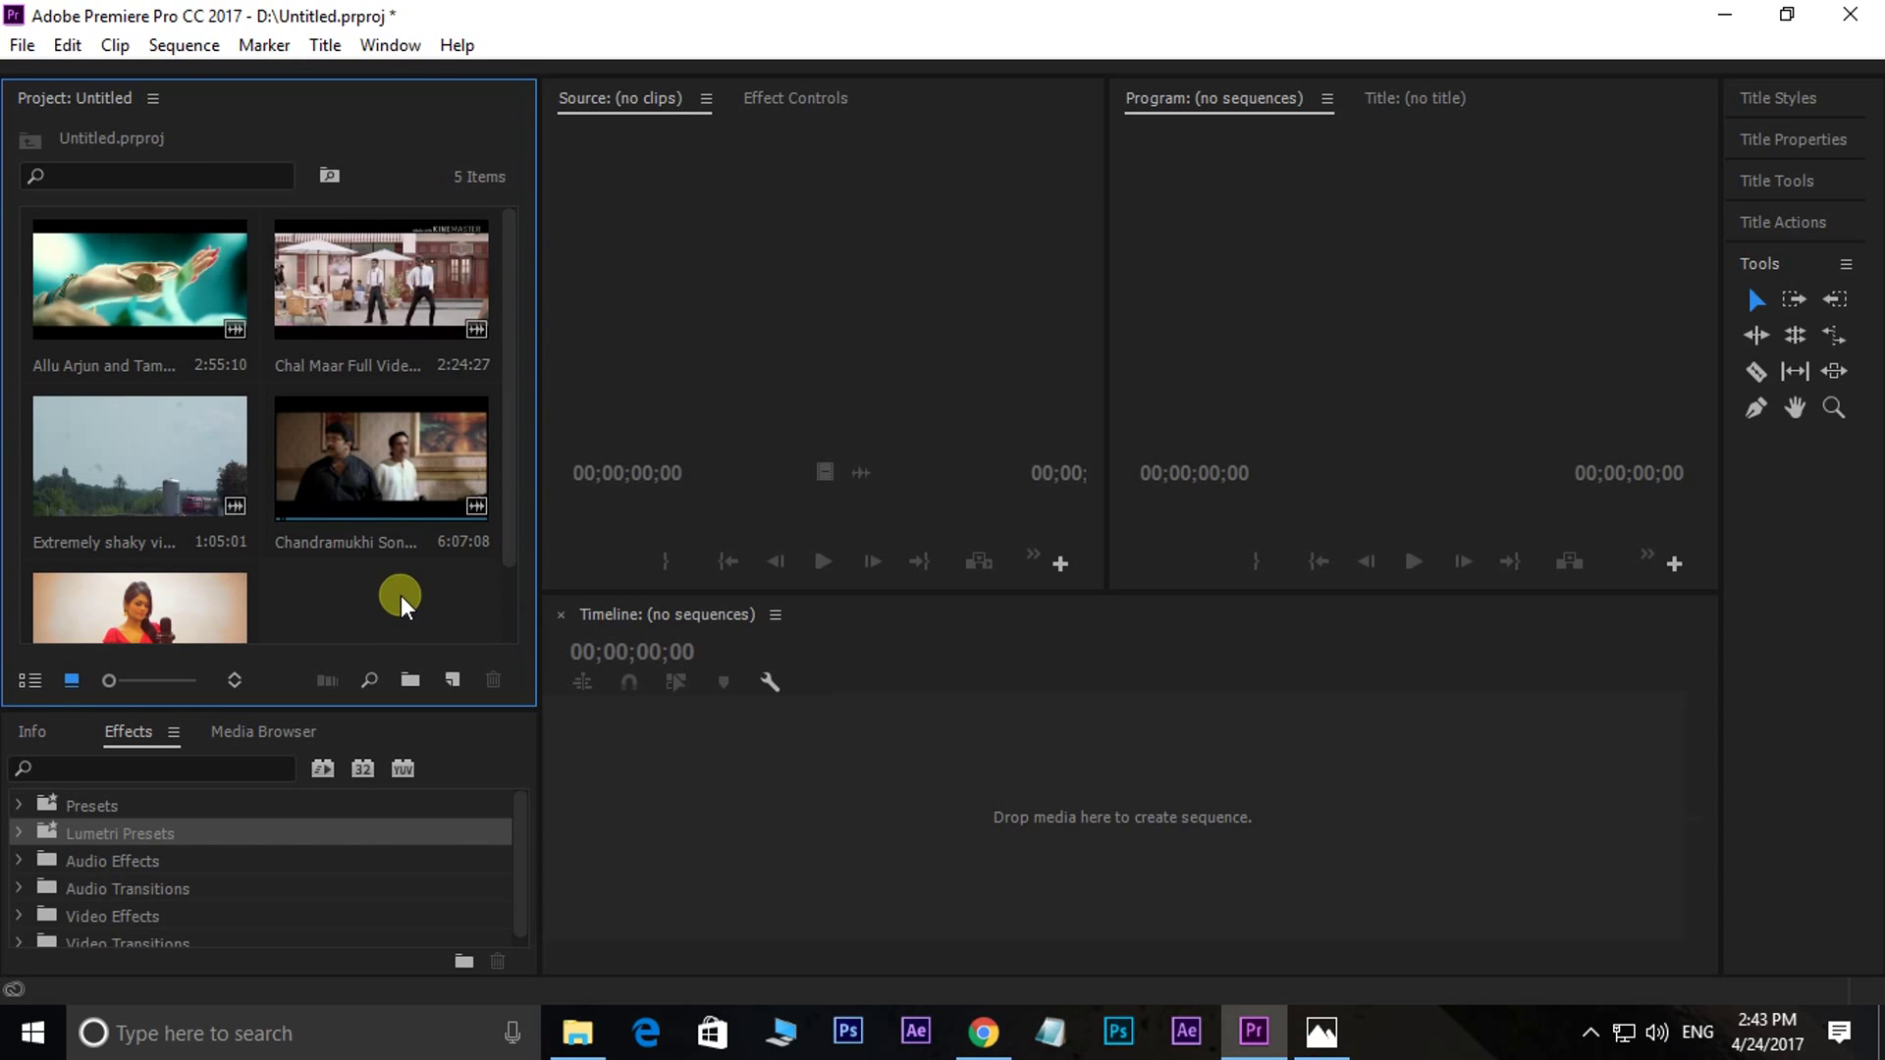
drag(438, 603, 109, 285)
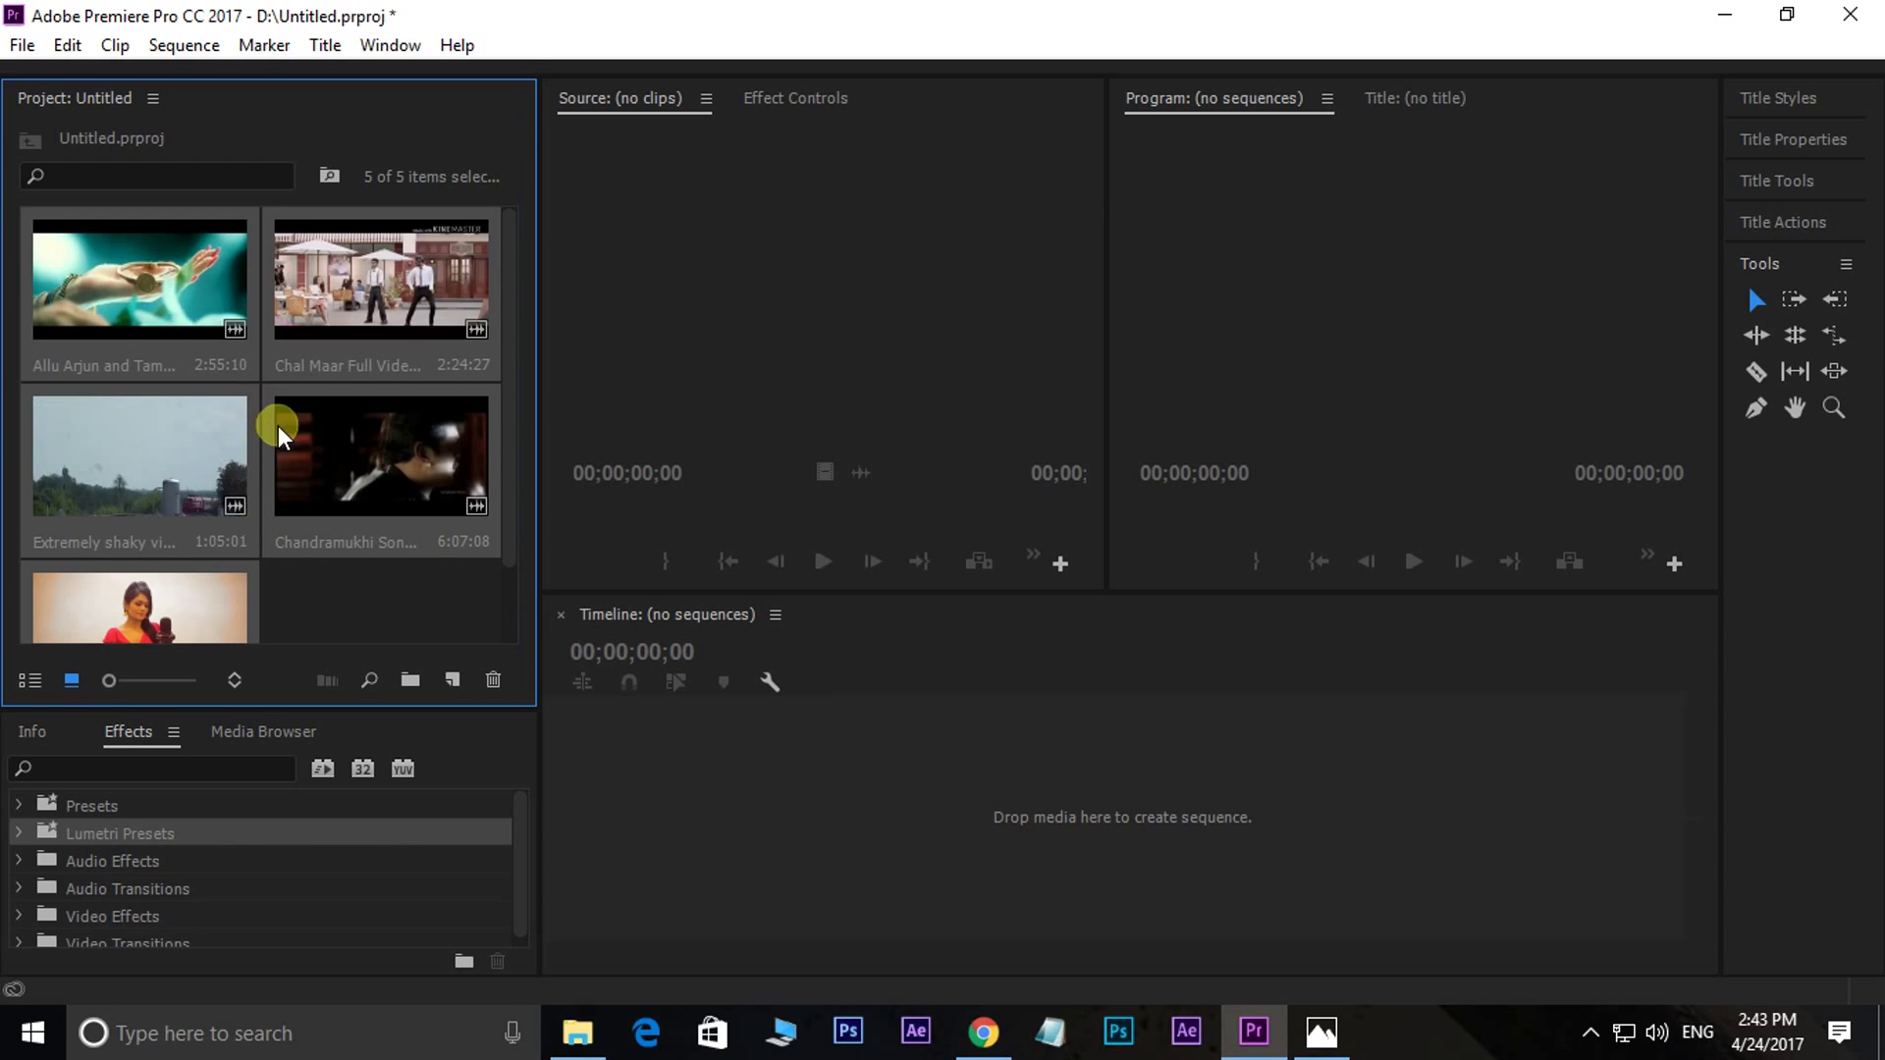
- Delete the five selected video clips, leaving the project with 0 items
key(Delete)
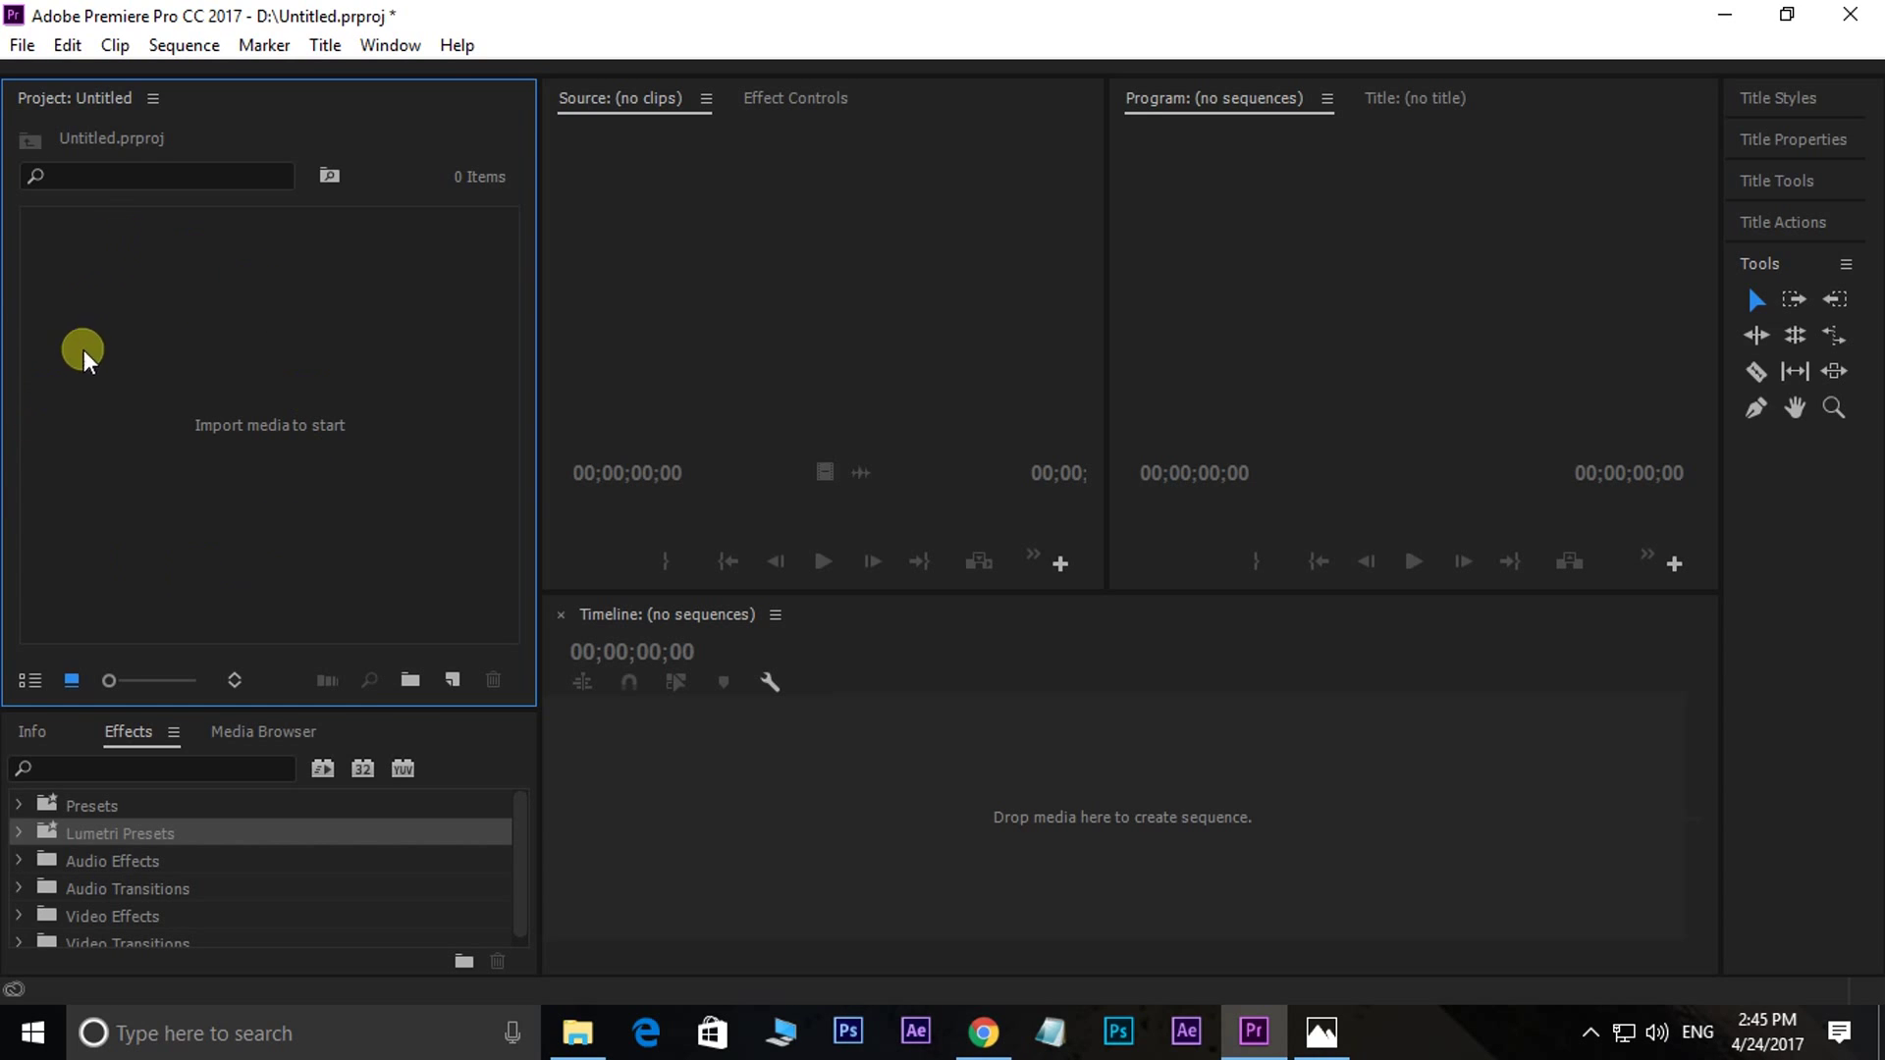
- Create and delete a bin, make a new 'Bin' with the shortcut, and view the shortcut image
click(406, 679)
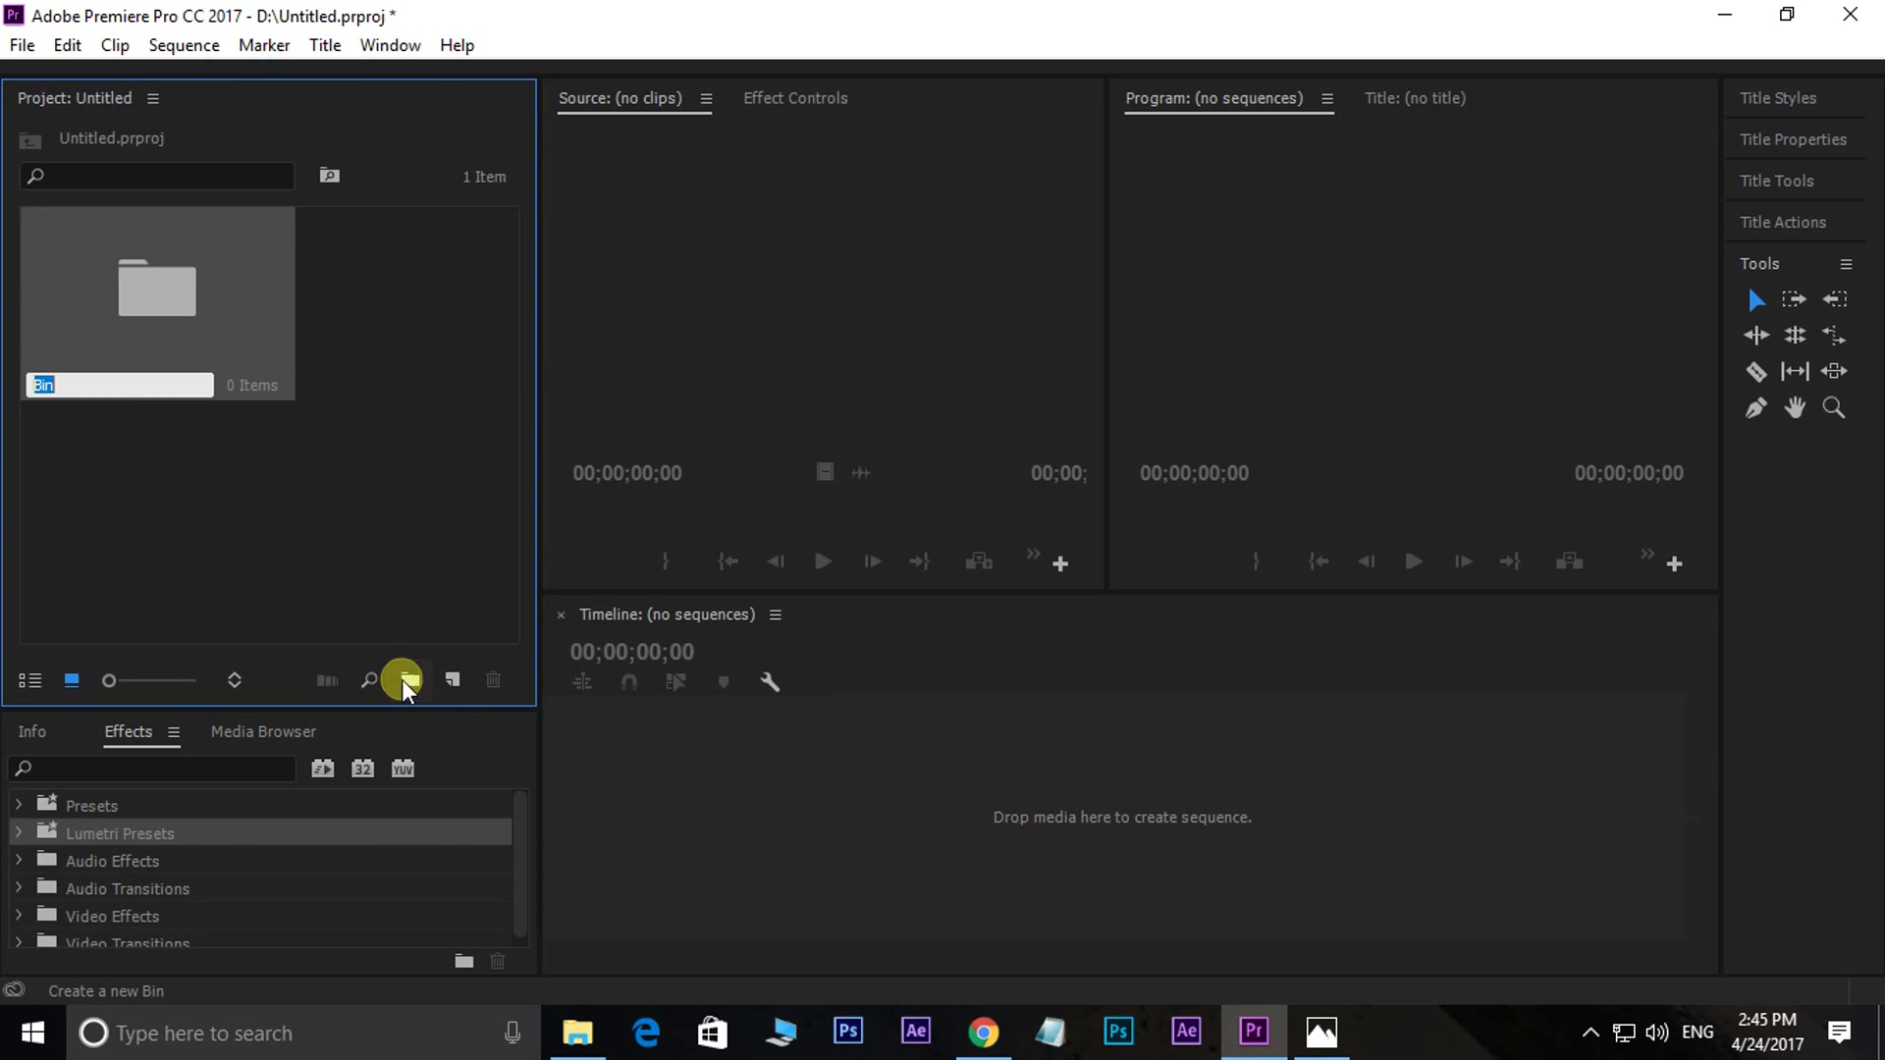
click(390, 475)
click(190, 275)
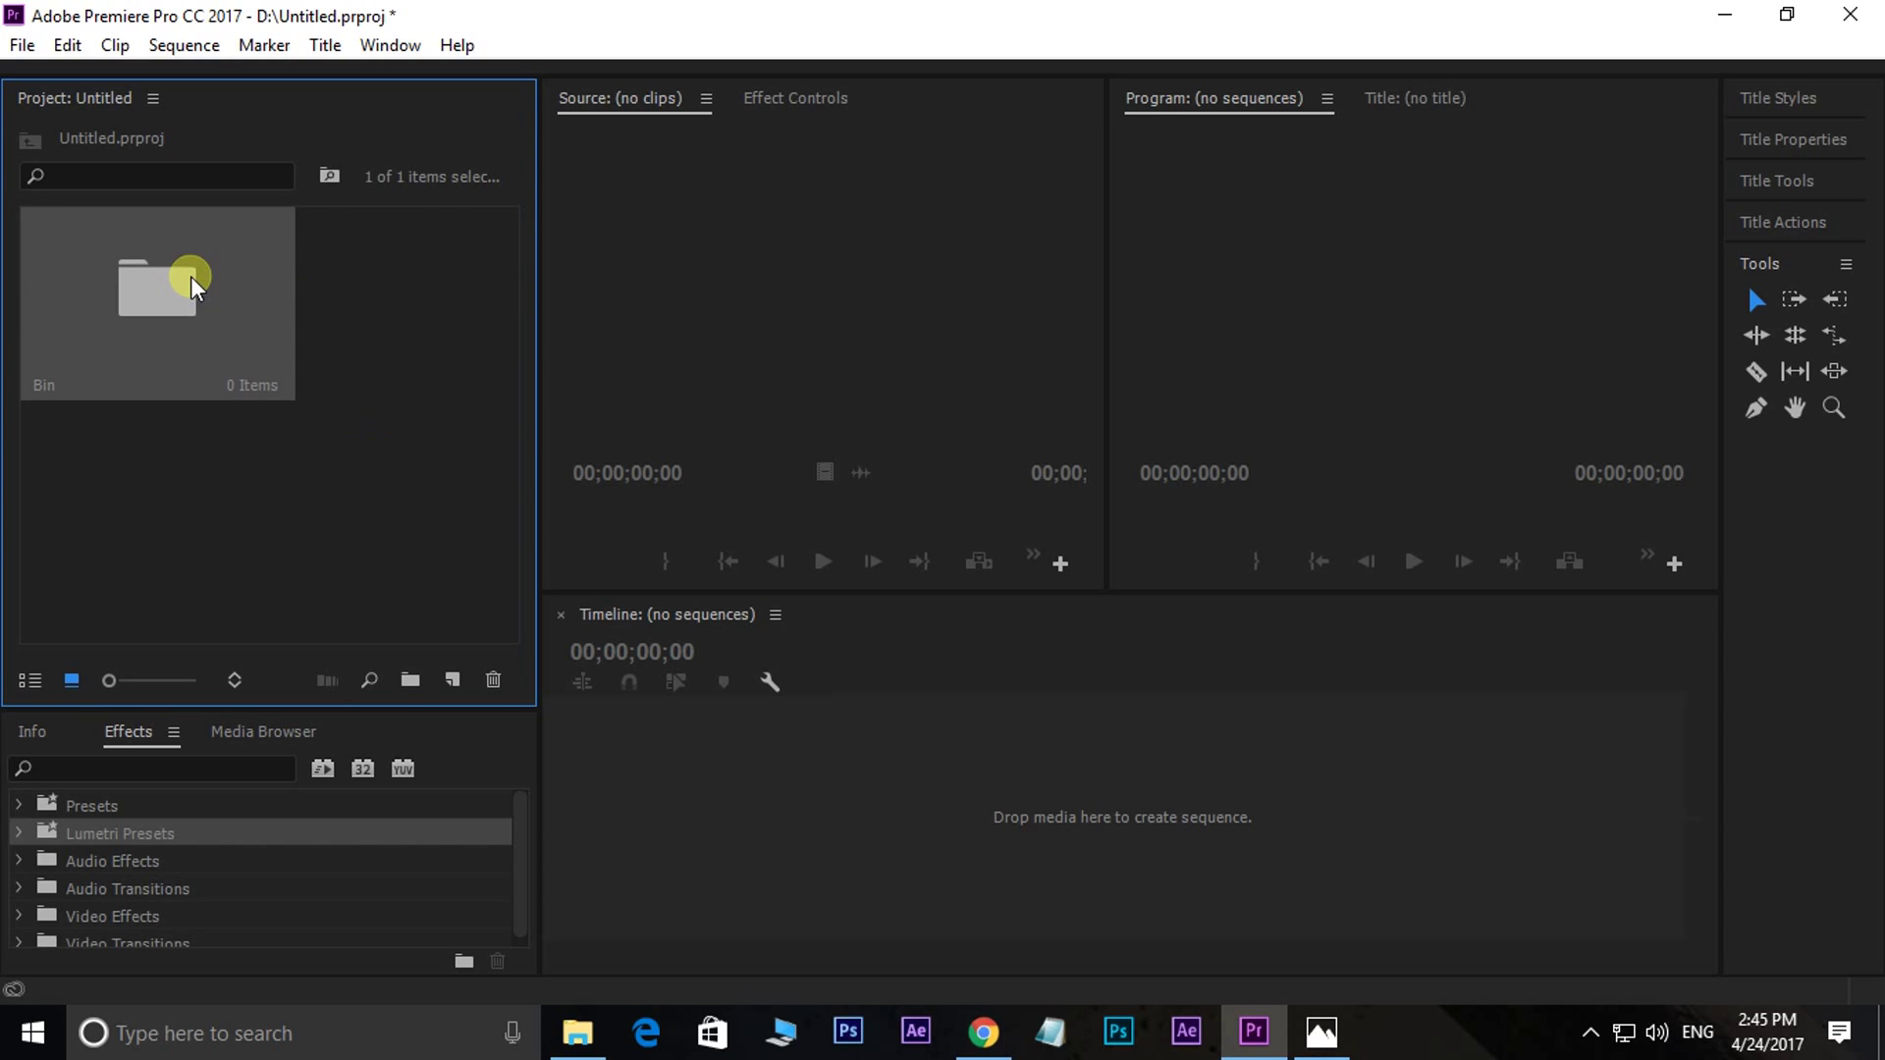
key(Delete)
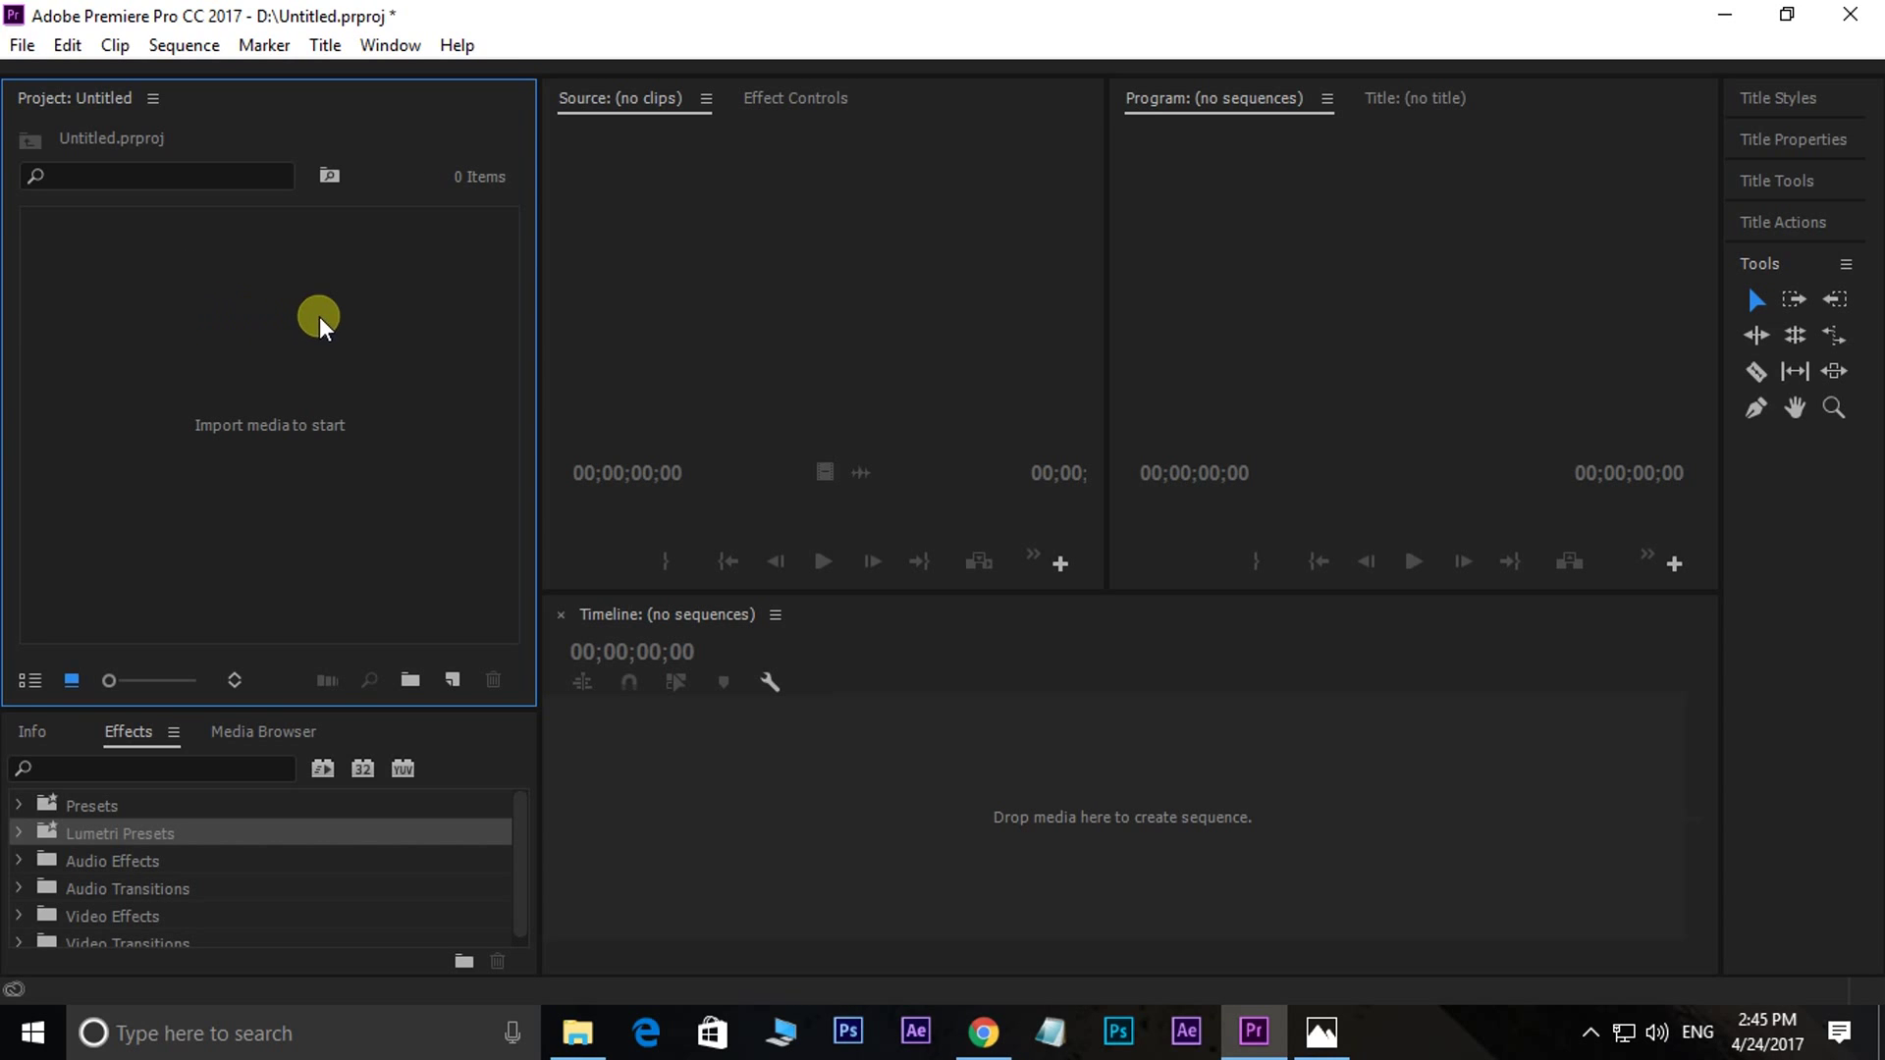
key(ctrl+b)
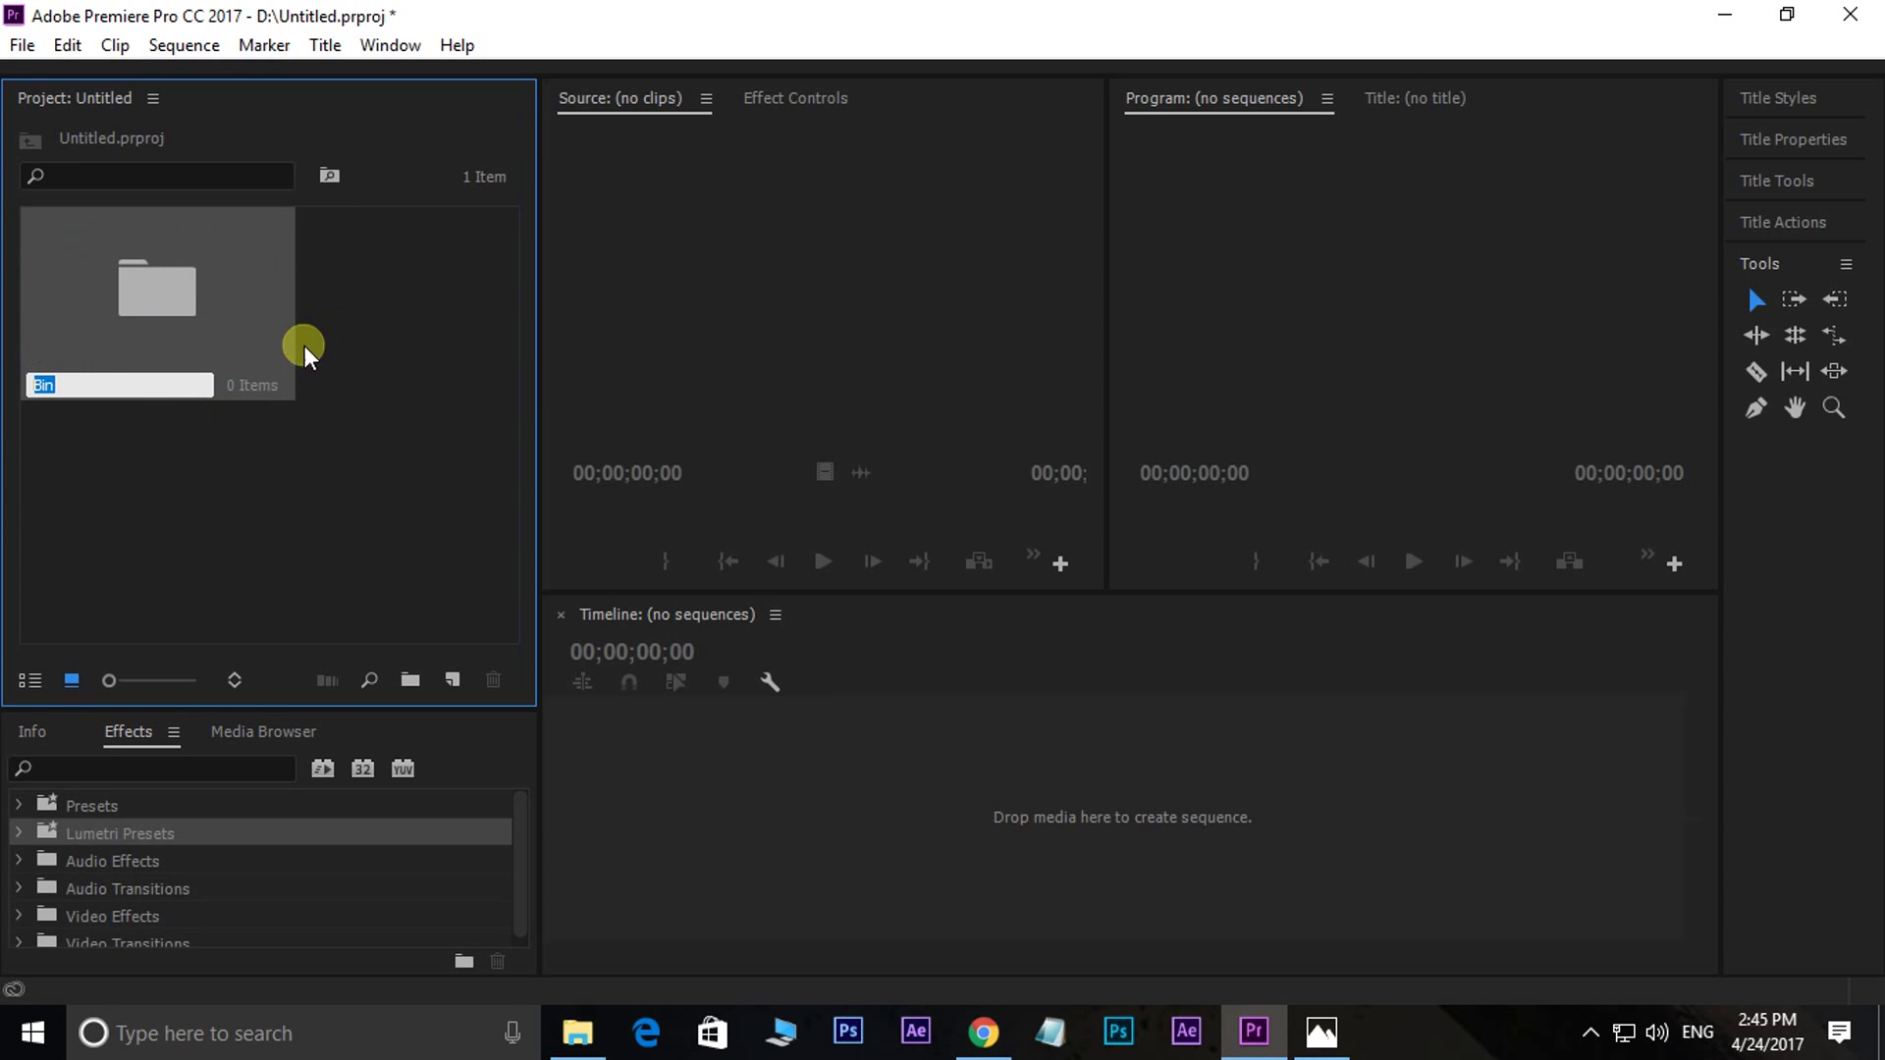
click(1318, 1028)
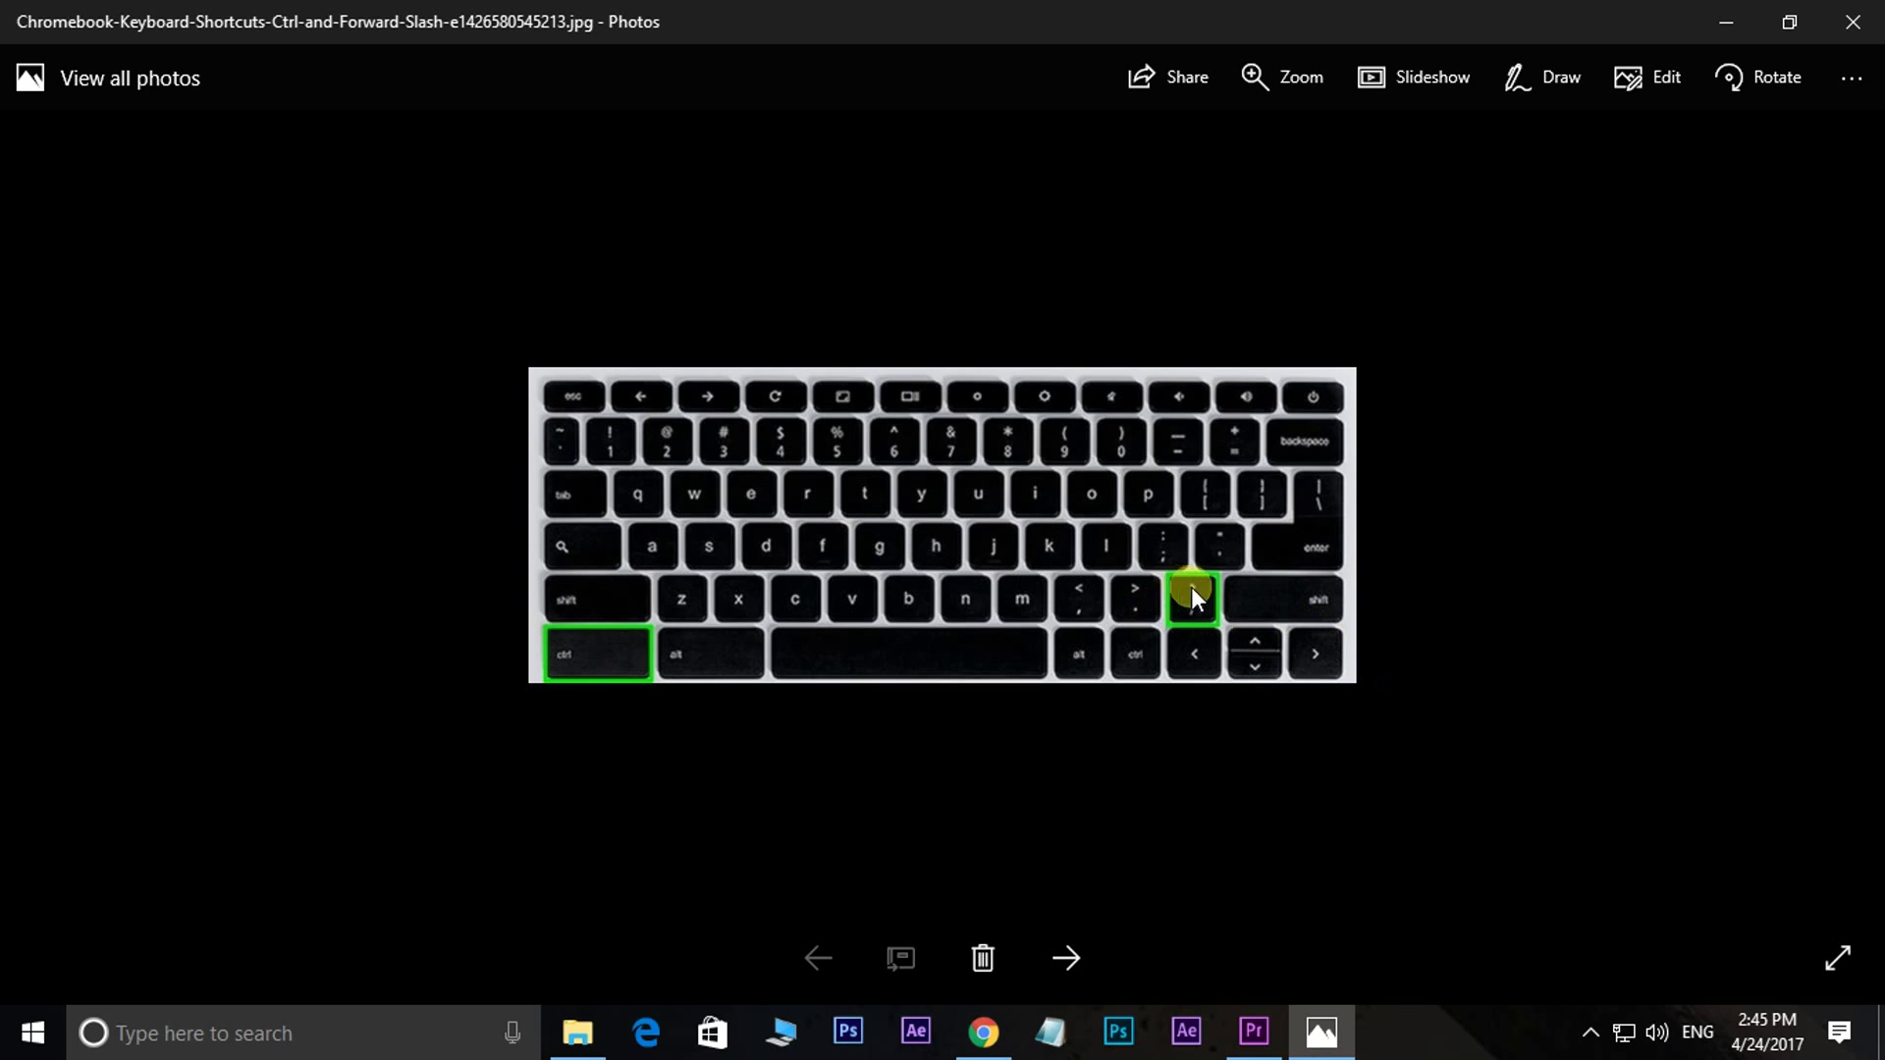
click(1253, 1031)
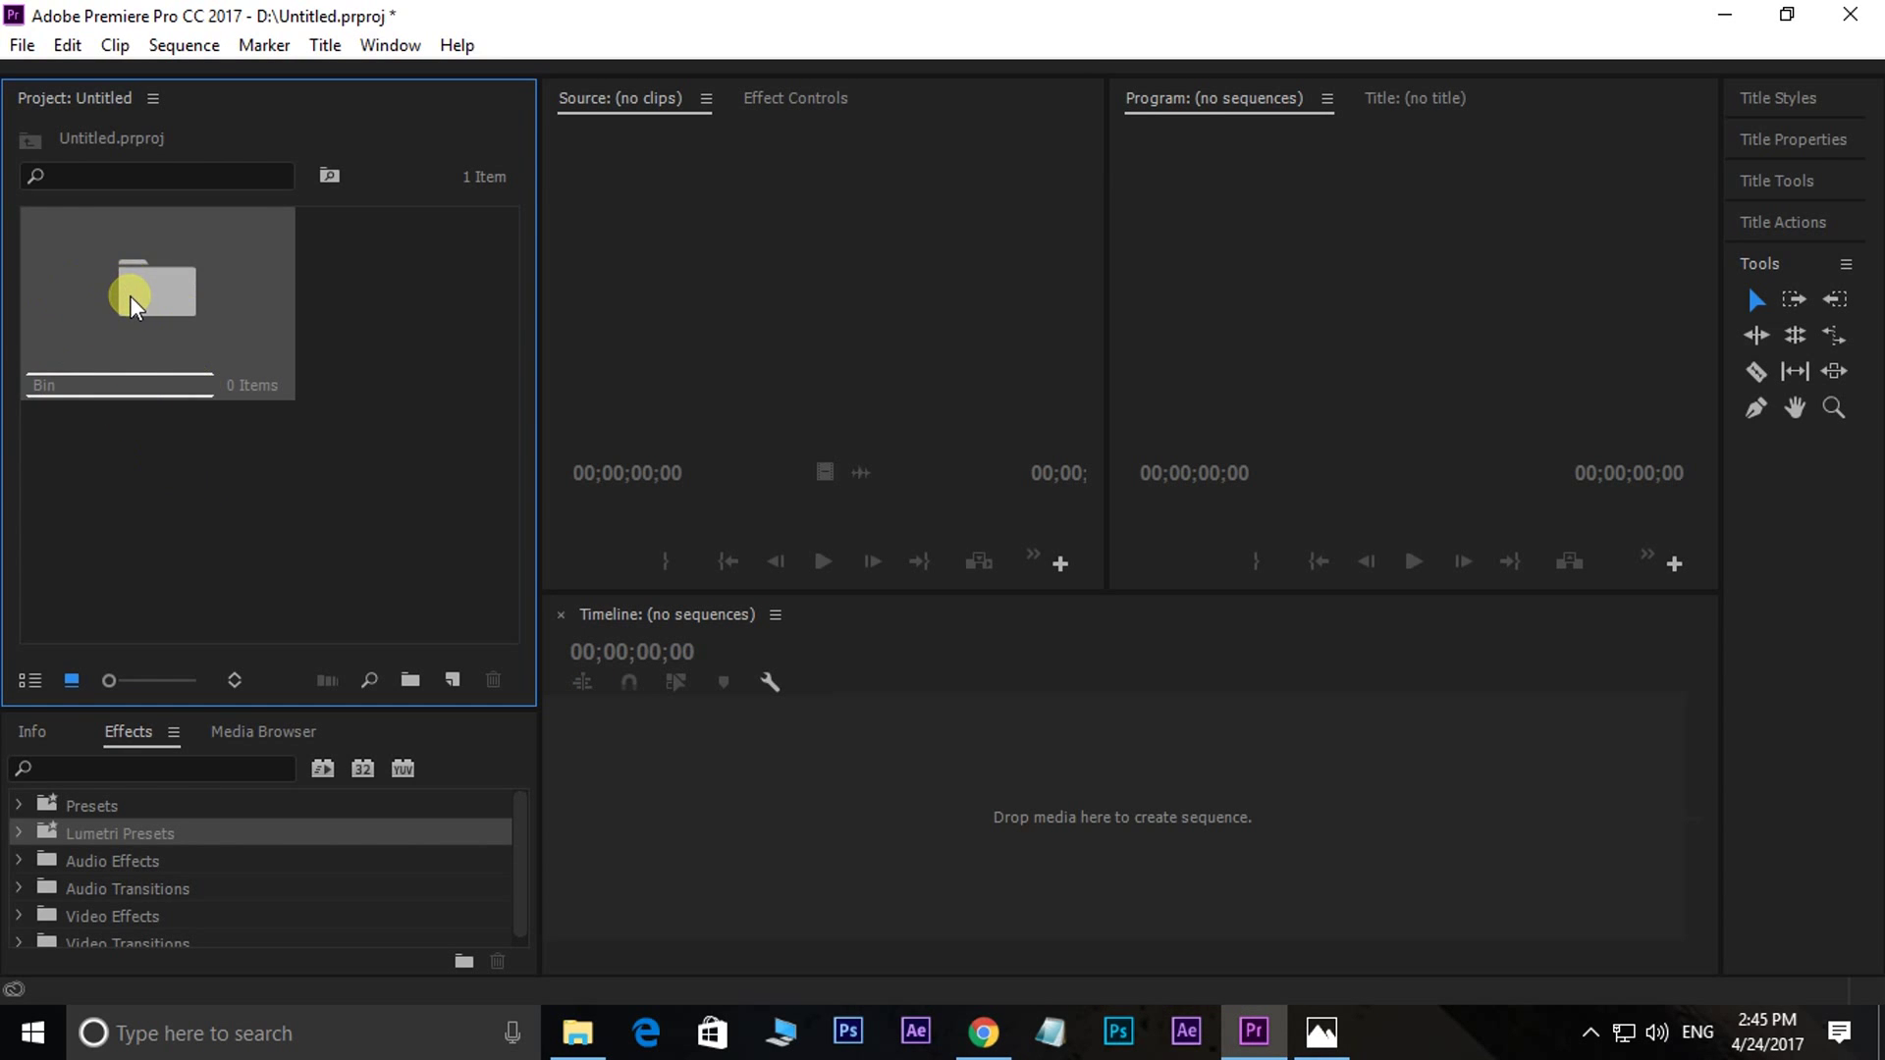
- Rename the bin from 'Bin' to 'videos'
click(134, 505)
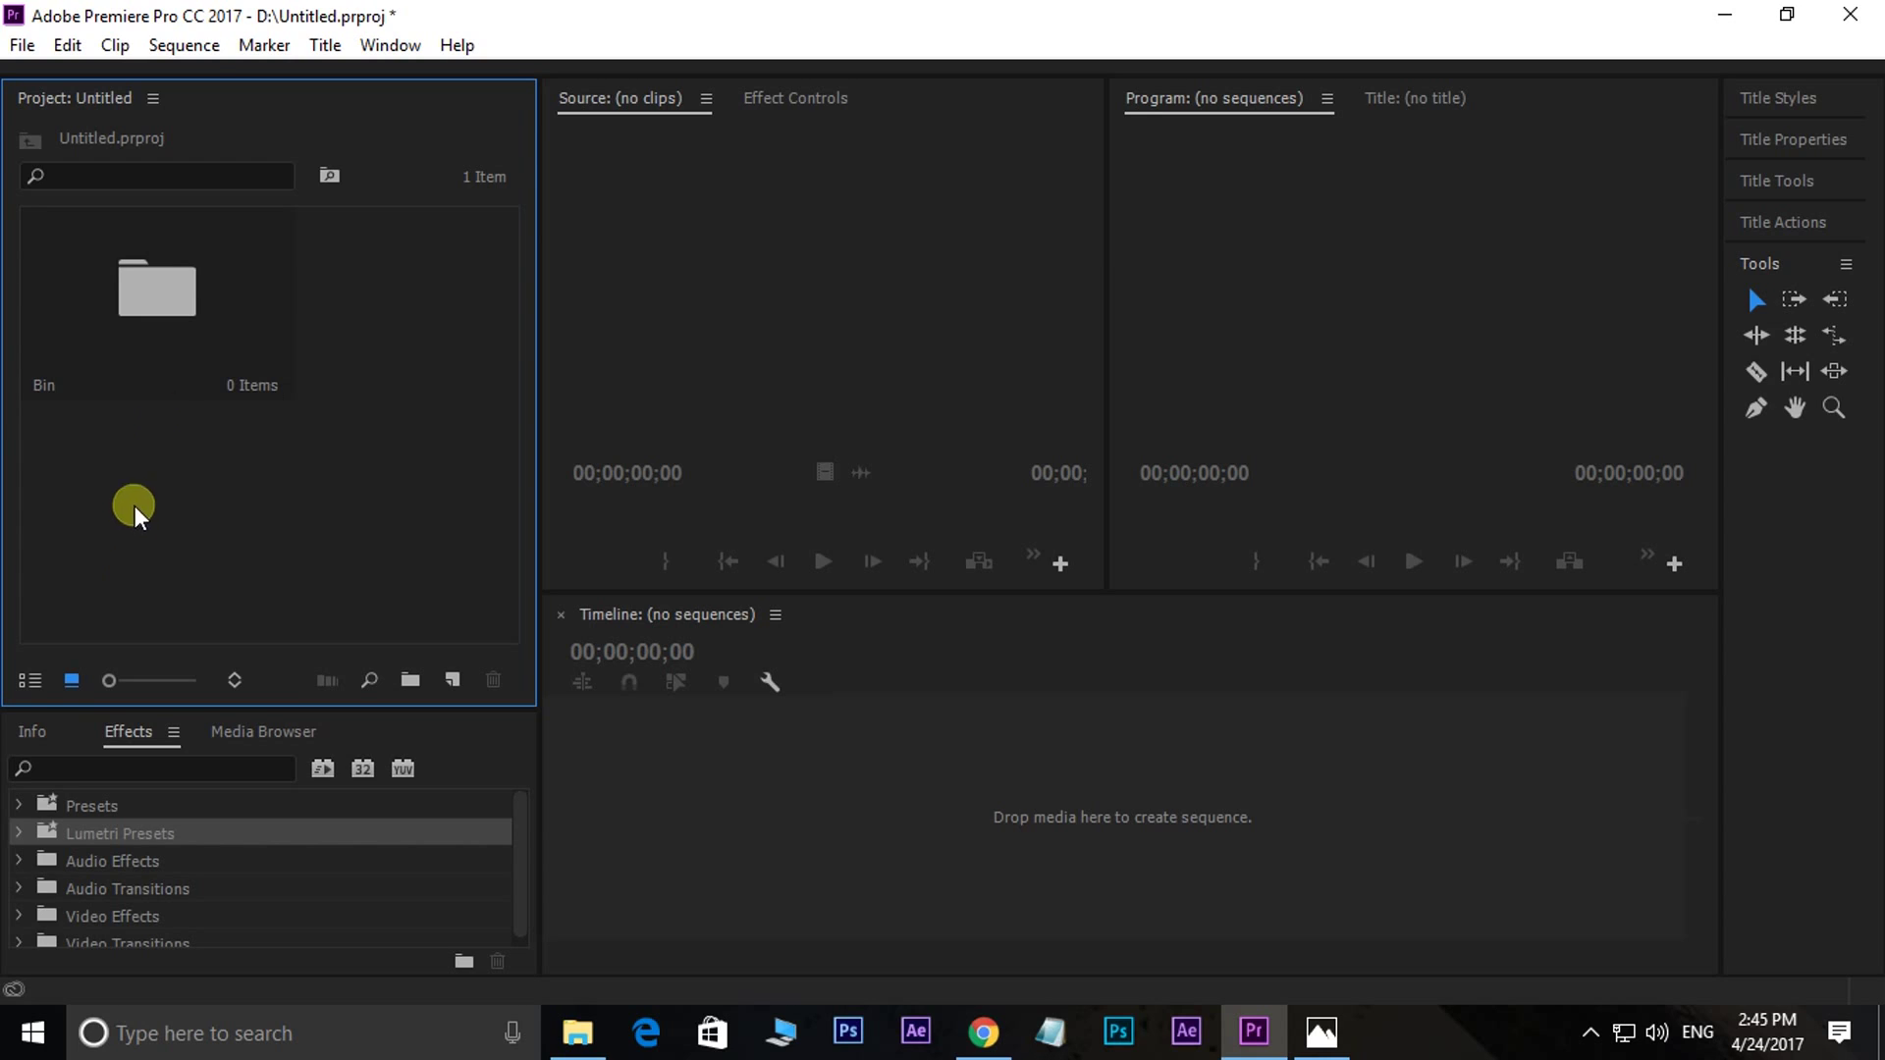
click(162, 303)
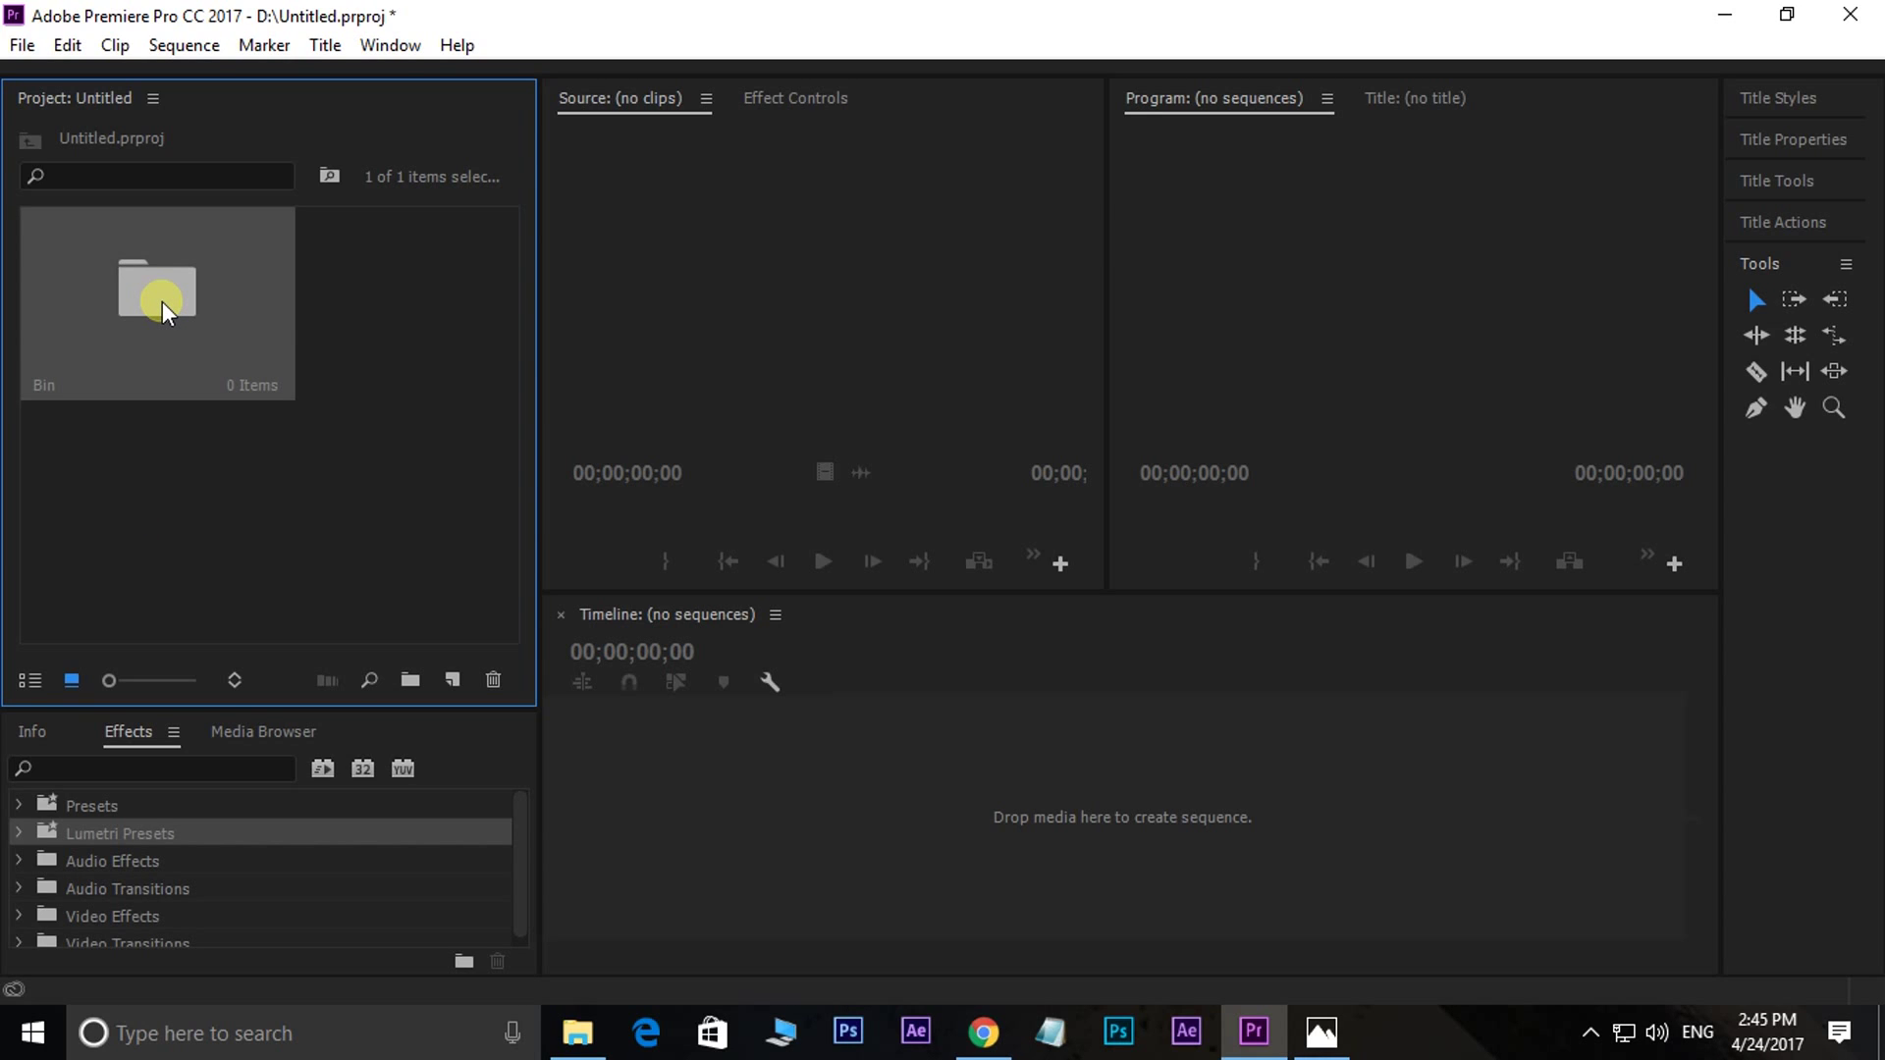
click(162, 303)
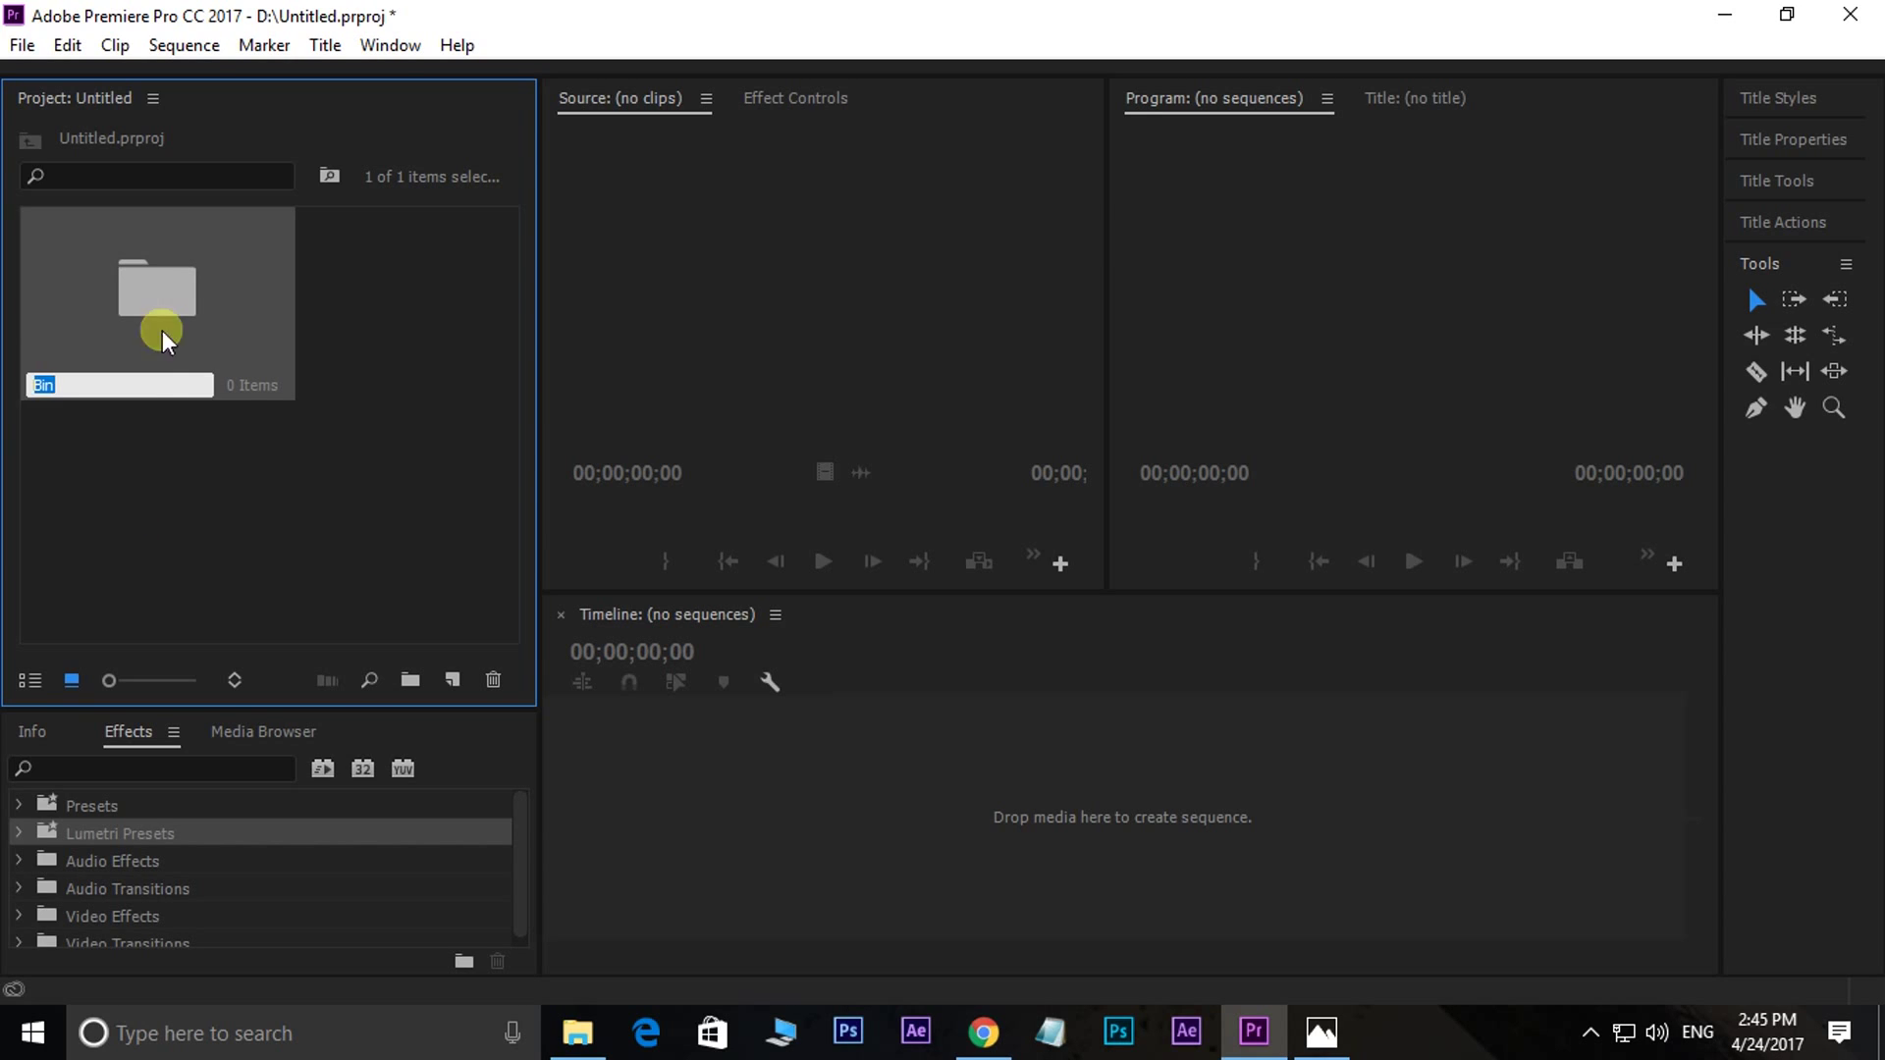
click(95, 390)
double_click(98, 394)
text(videos)
click(286, 480)
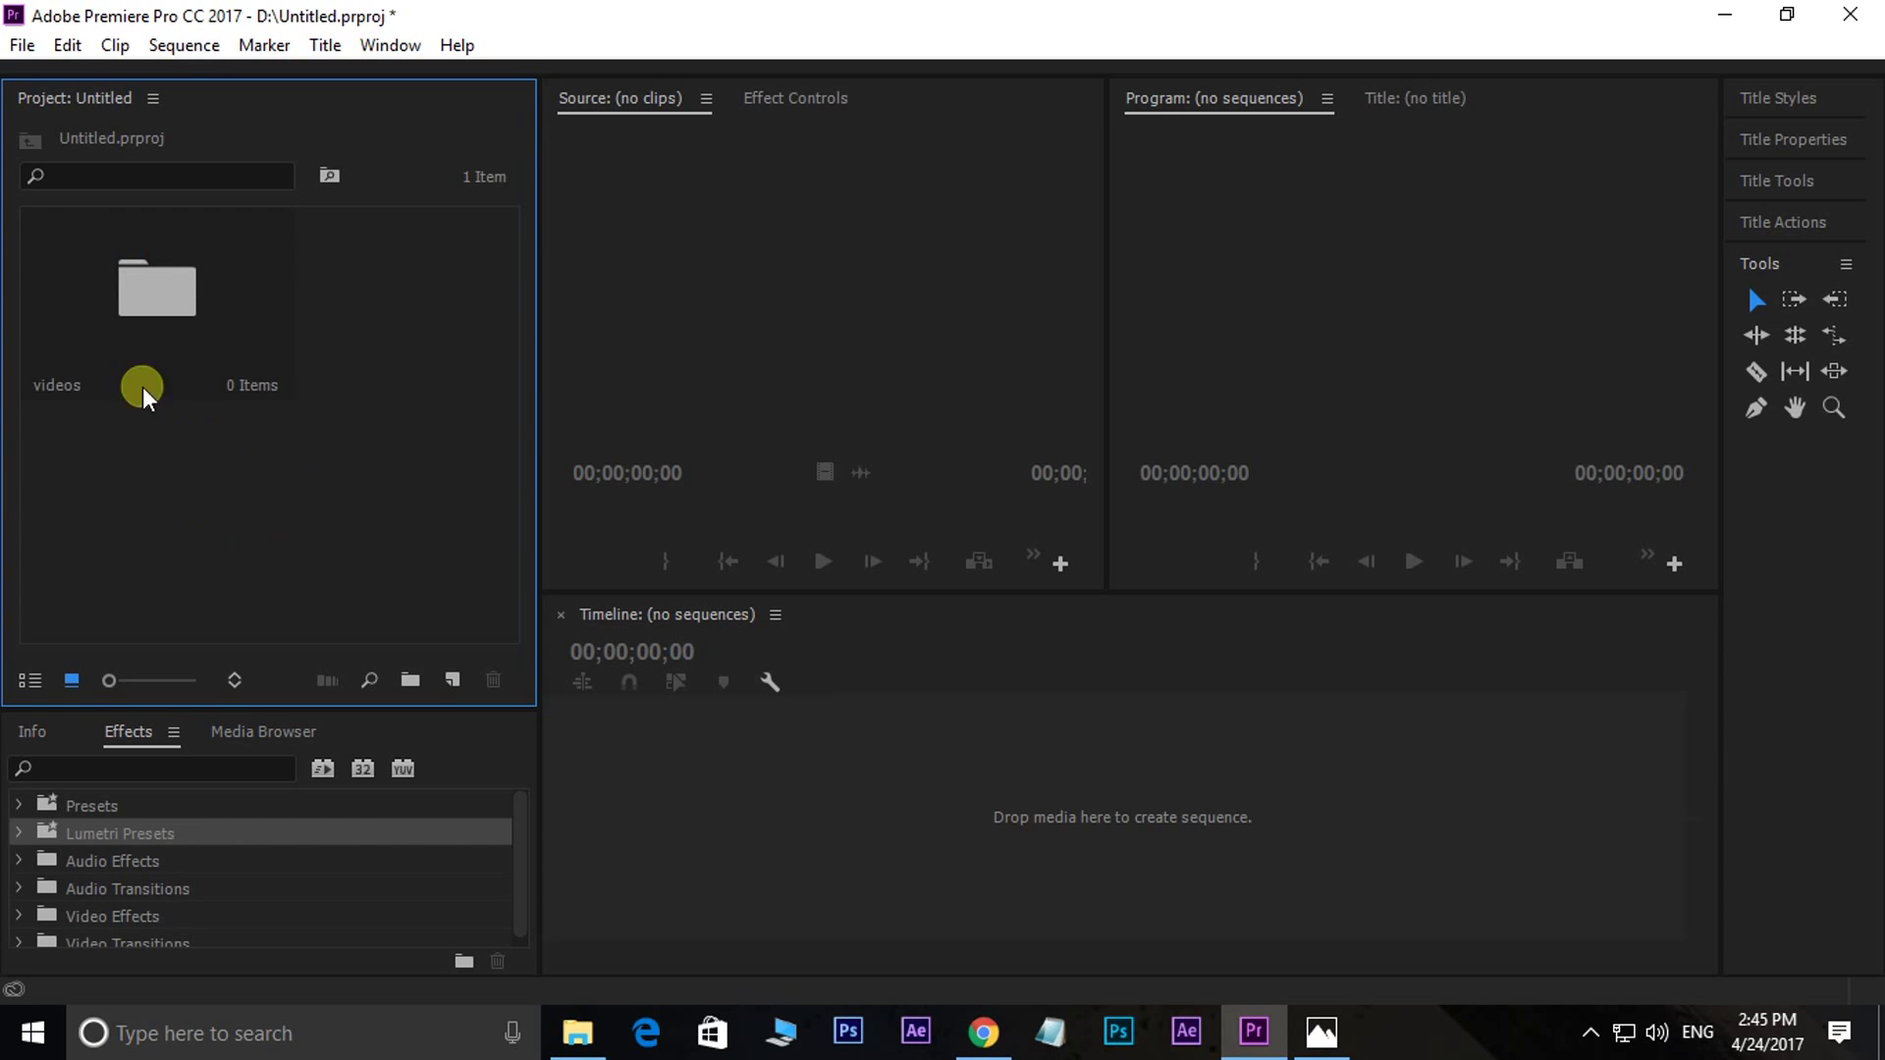
- Toggle the project between List View and Icon View, then deselect the videos bin
click(134, 282)
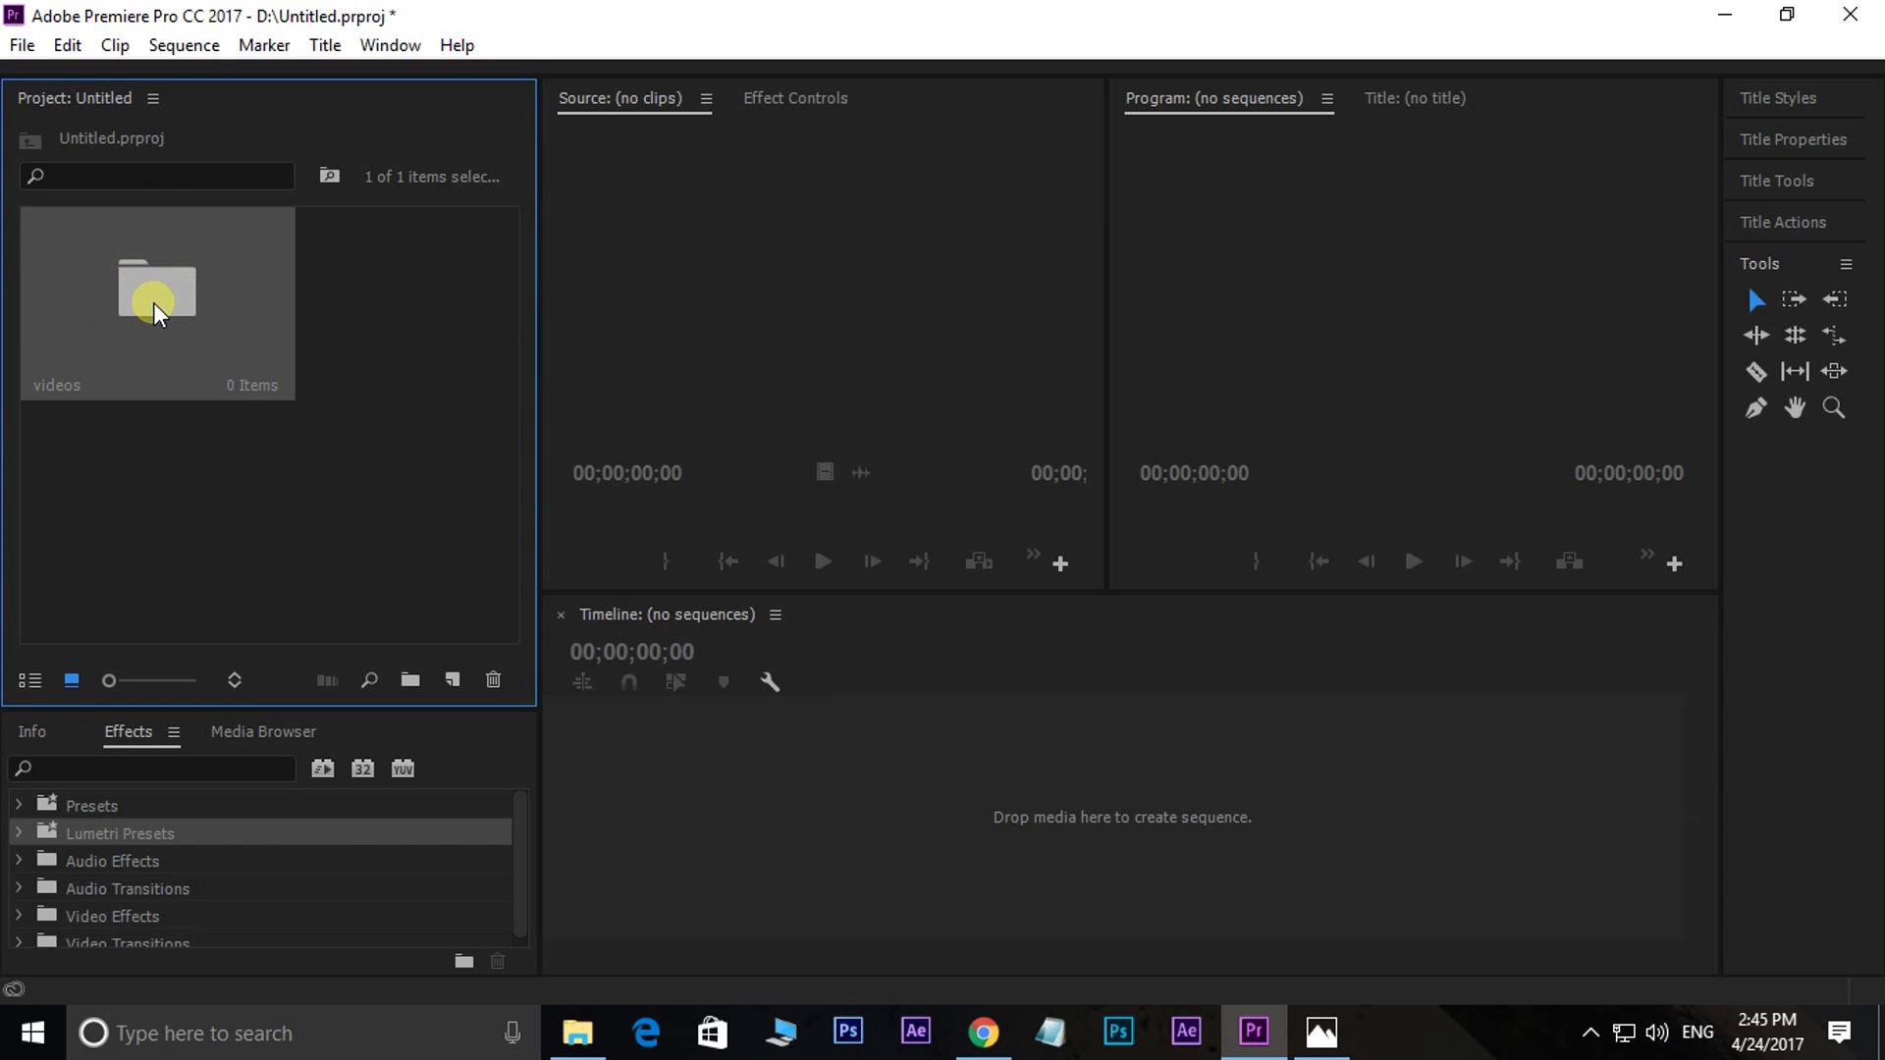
click(24, 680)
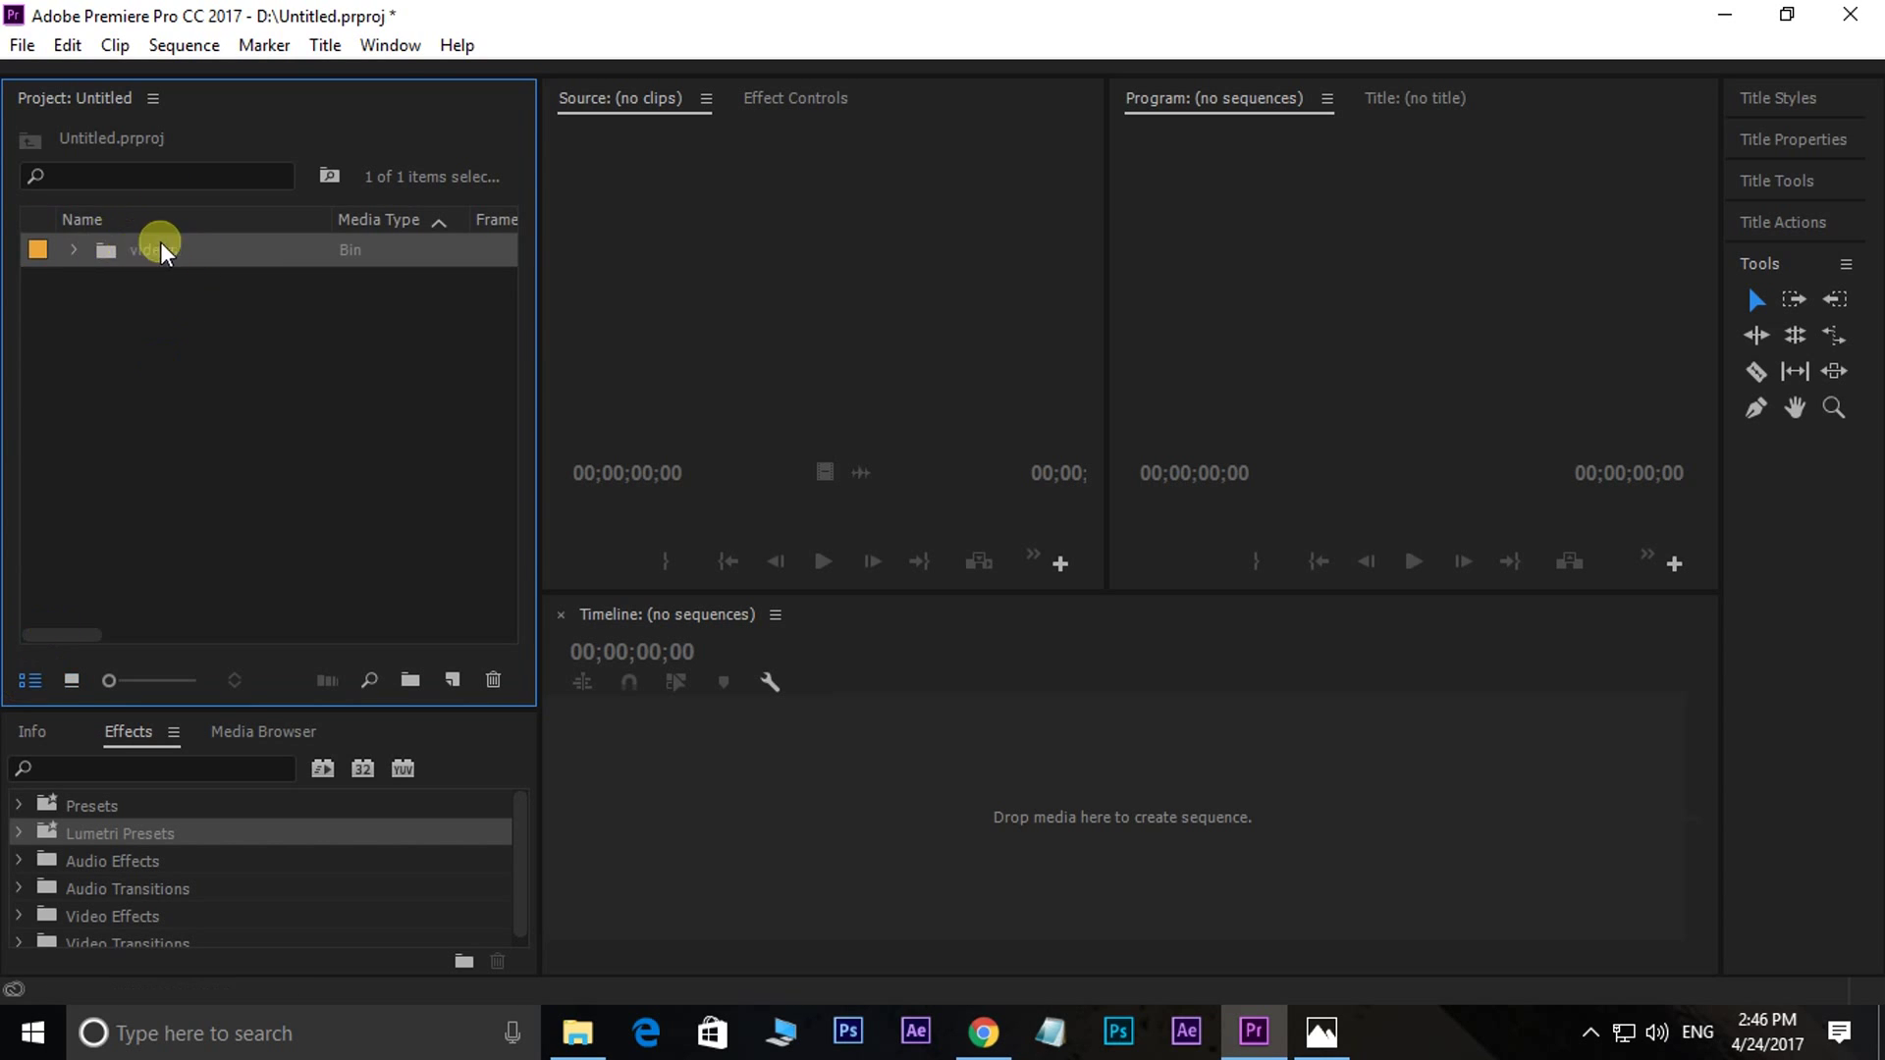
click(71, 683)
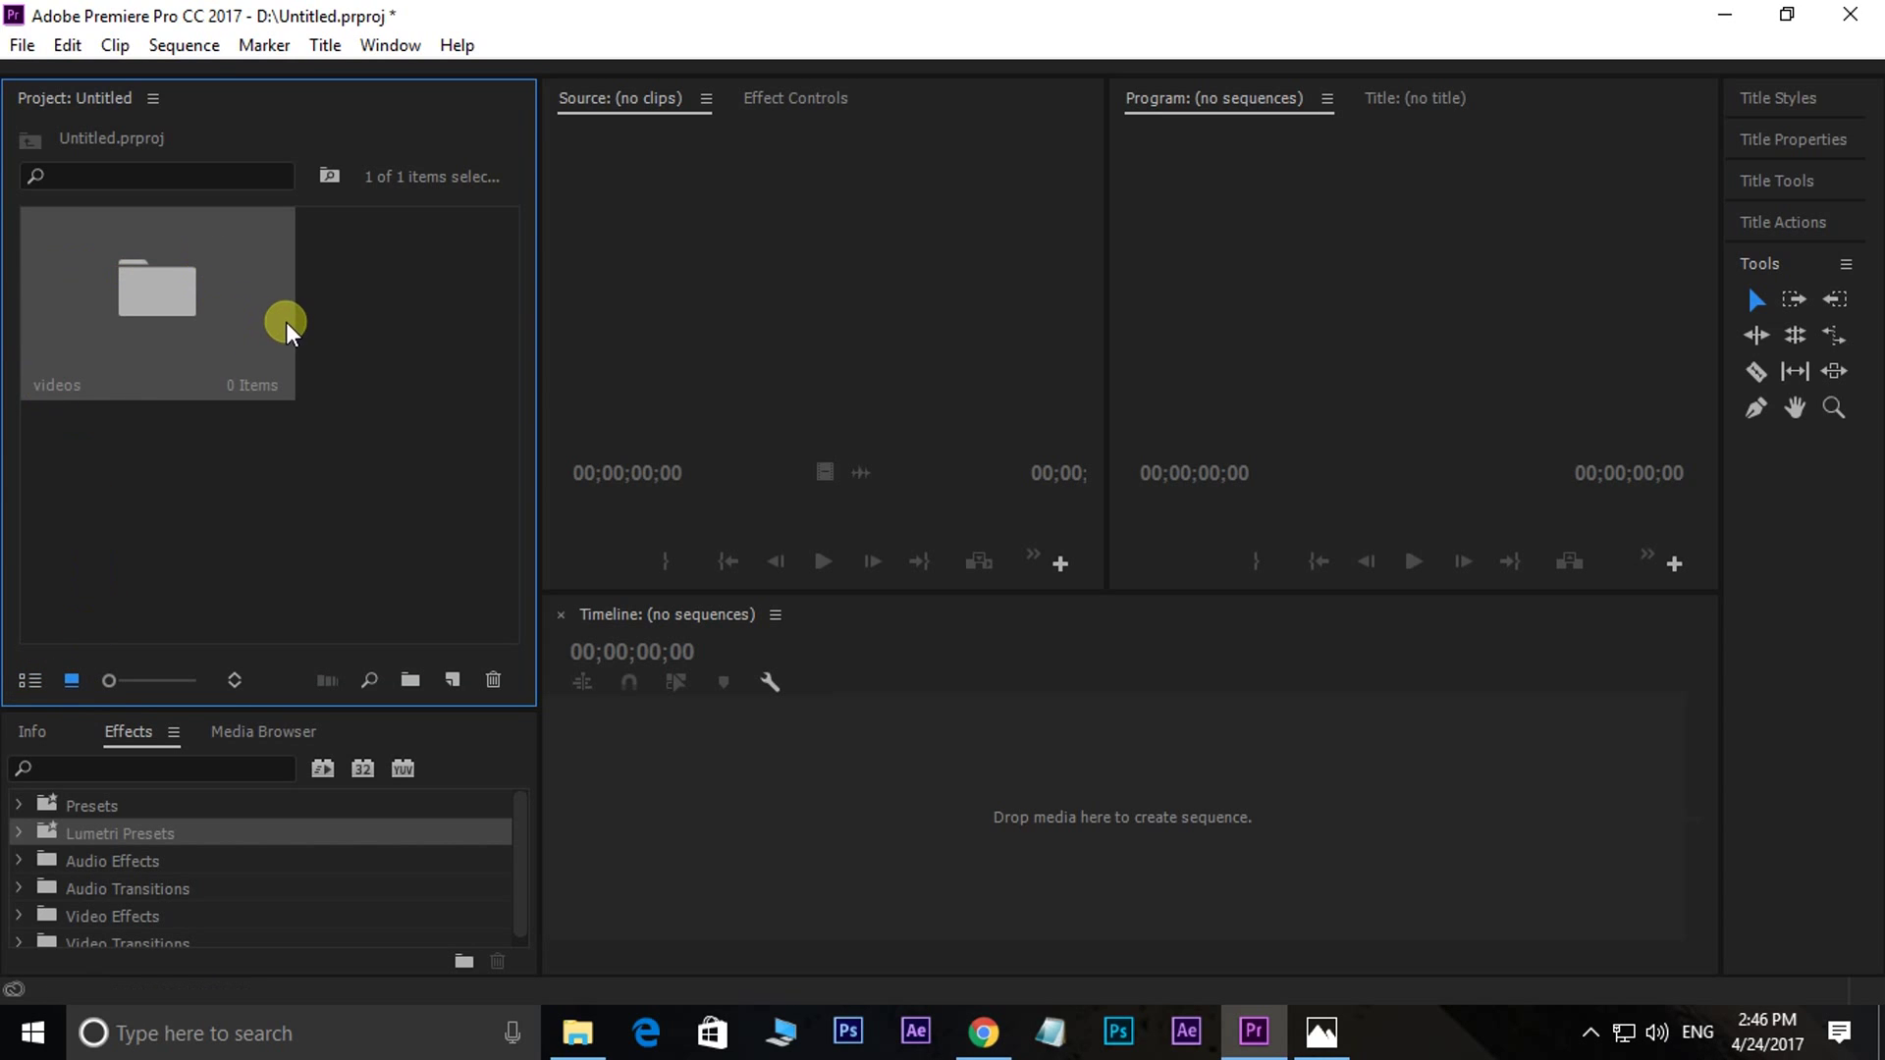
click(311, 497)
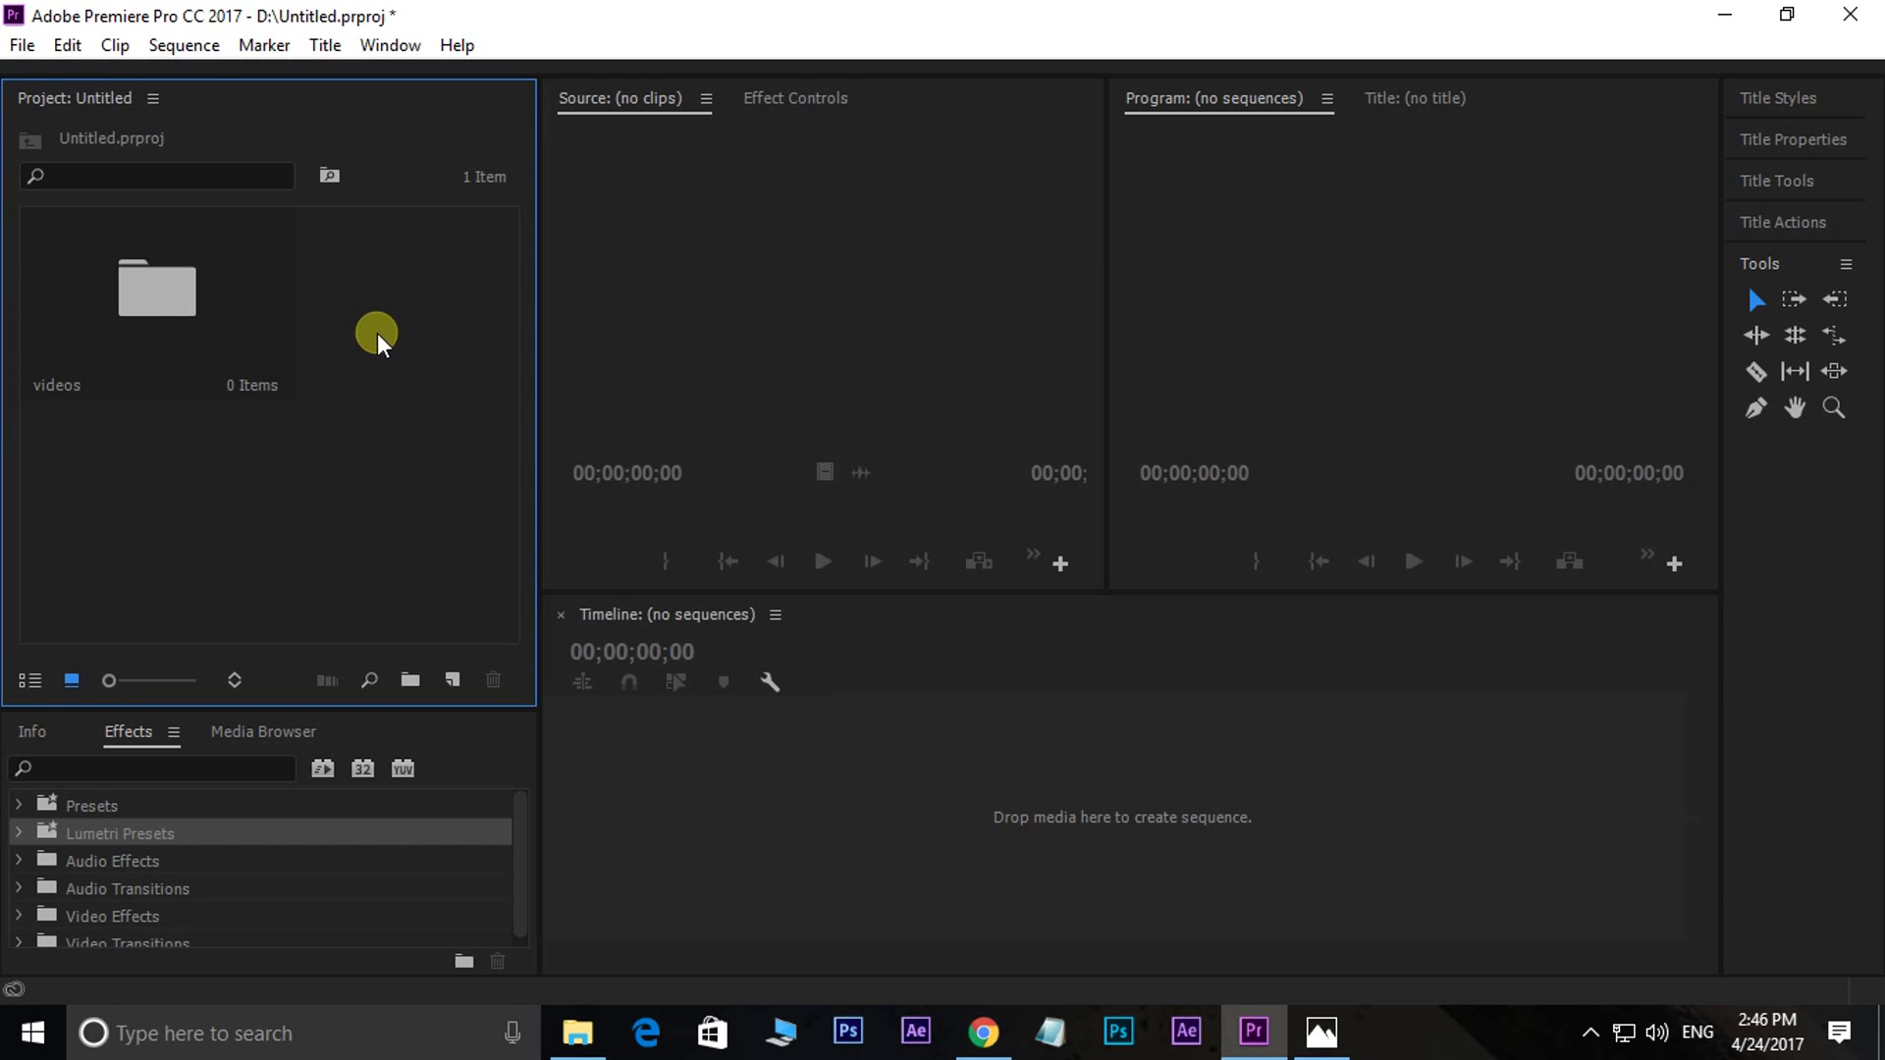
- Add three bins via the new-bin shortcut, named audio, photoshop and images
key(ctrl+slash)
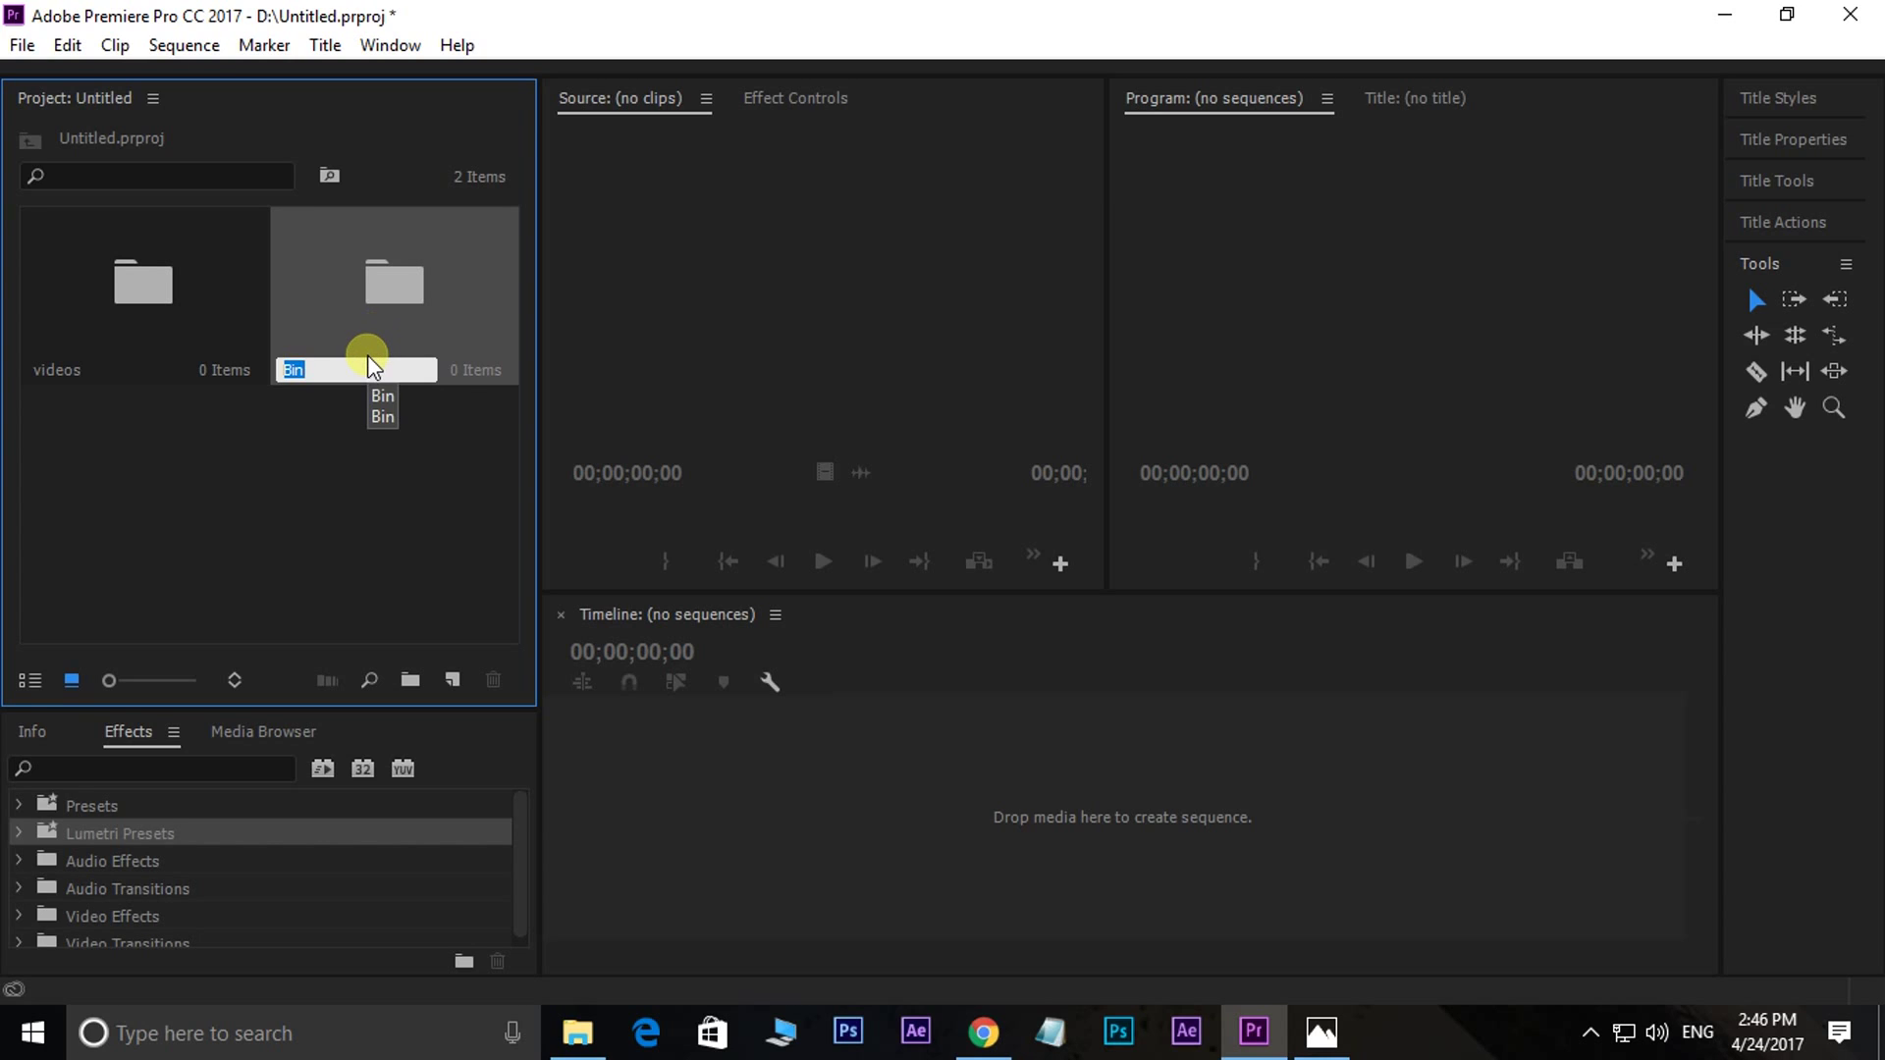
text(audio)
click(228, 521)
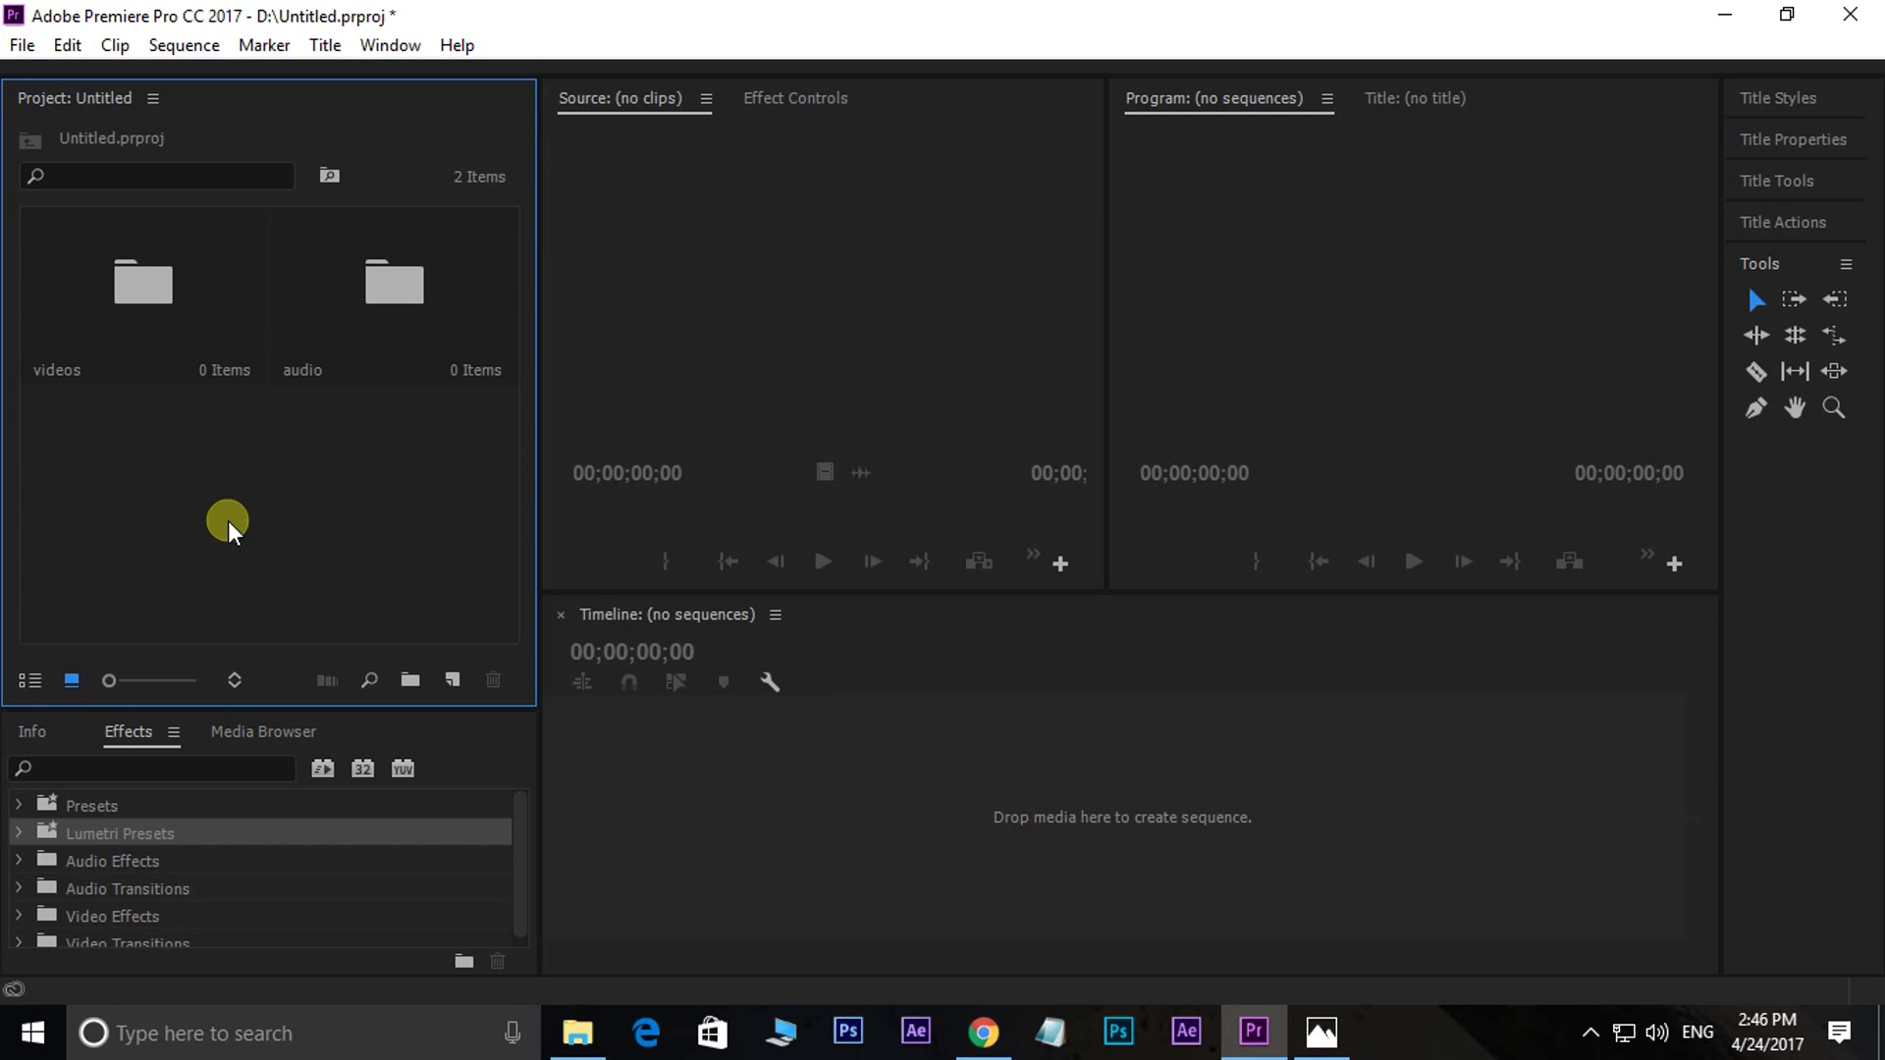
key(ctrl+slash)
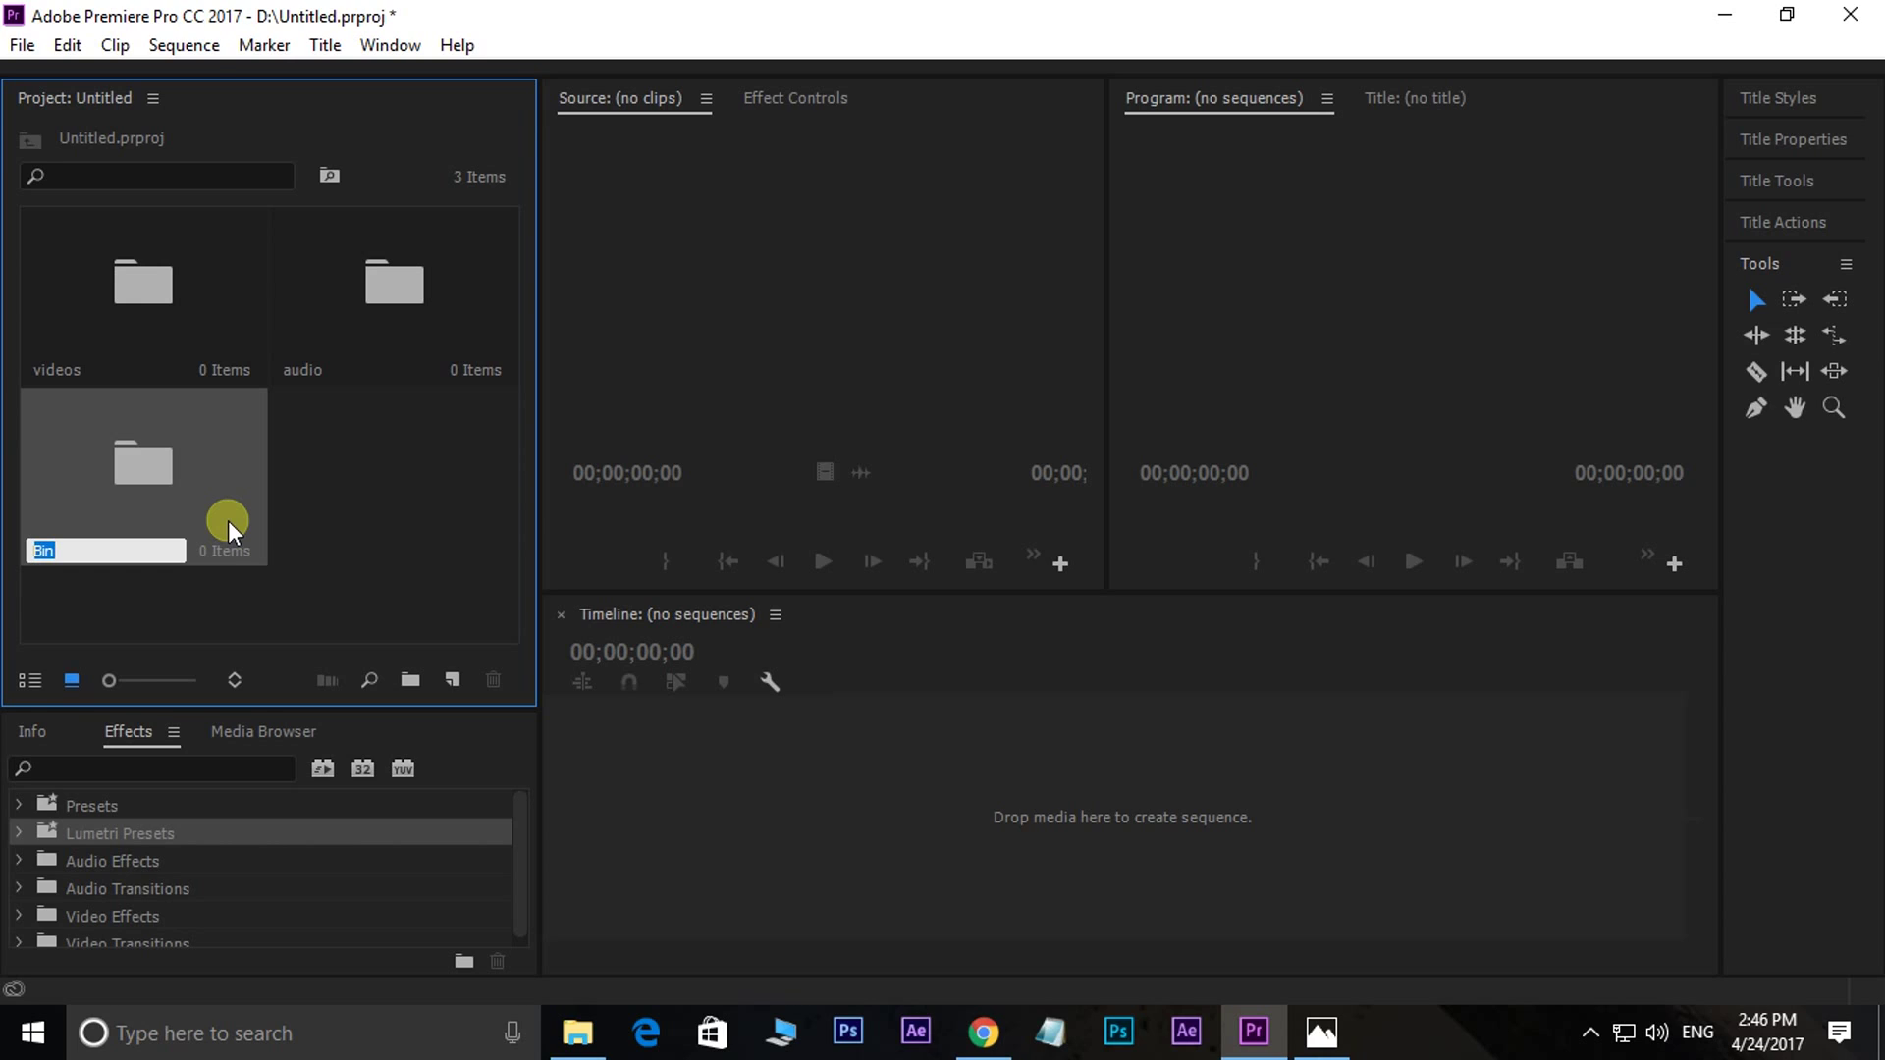
text(photoshop)
click(415, 475)
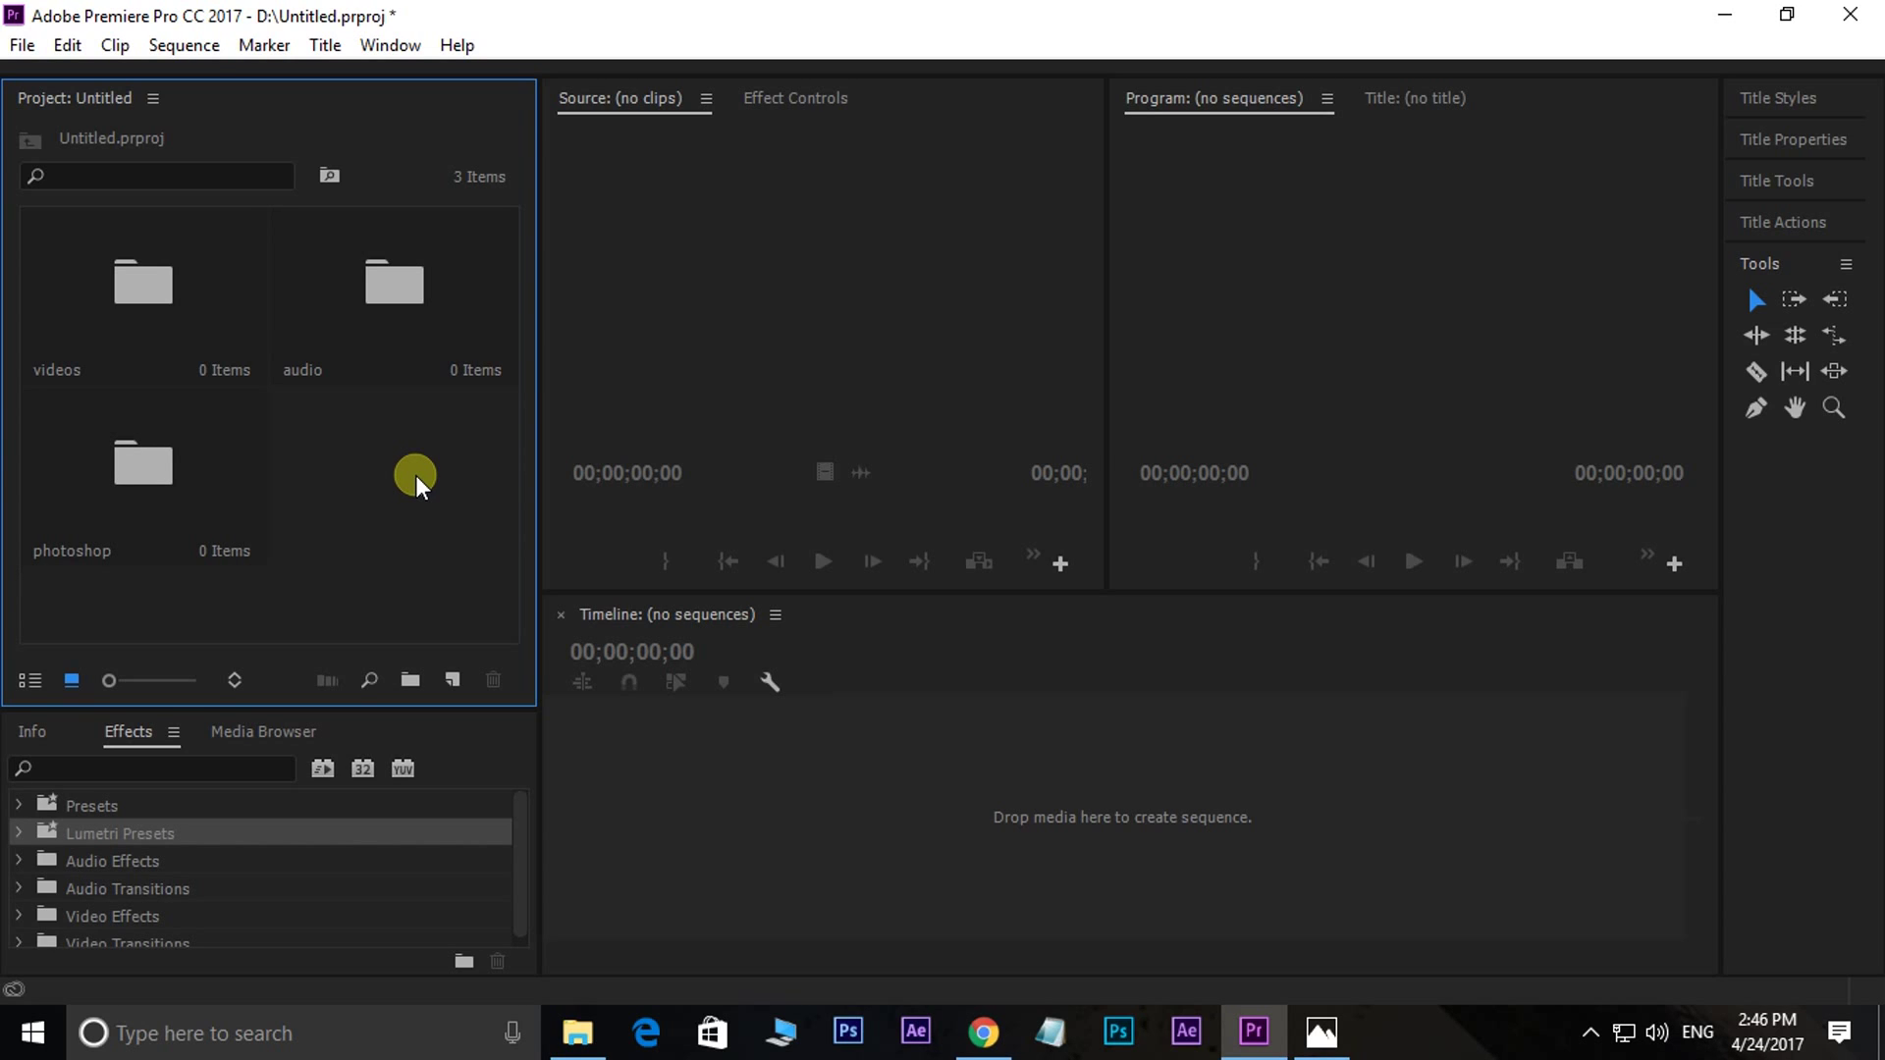
key(ctrl+b)
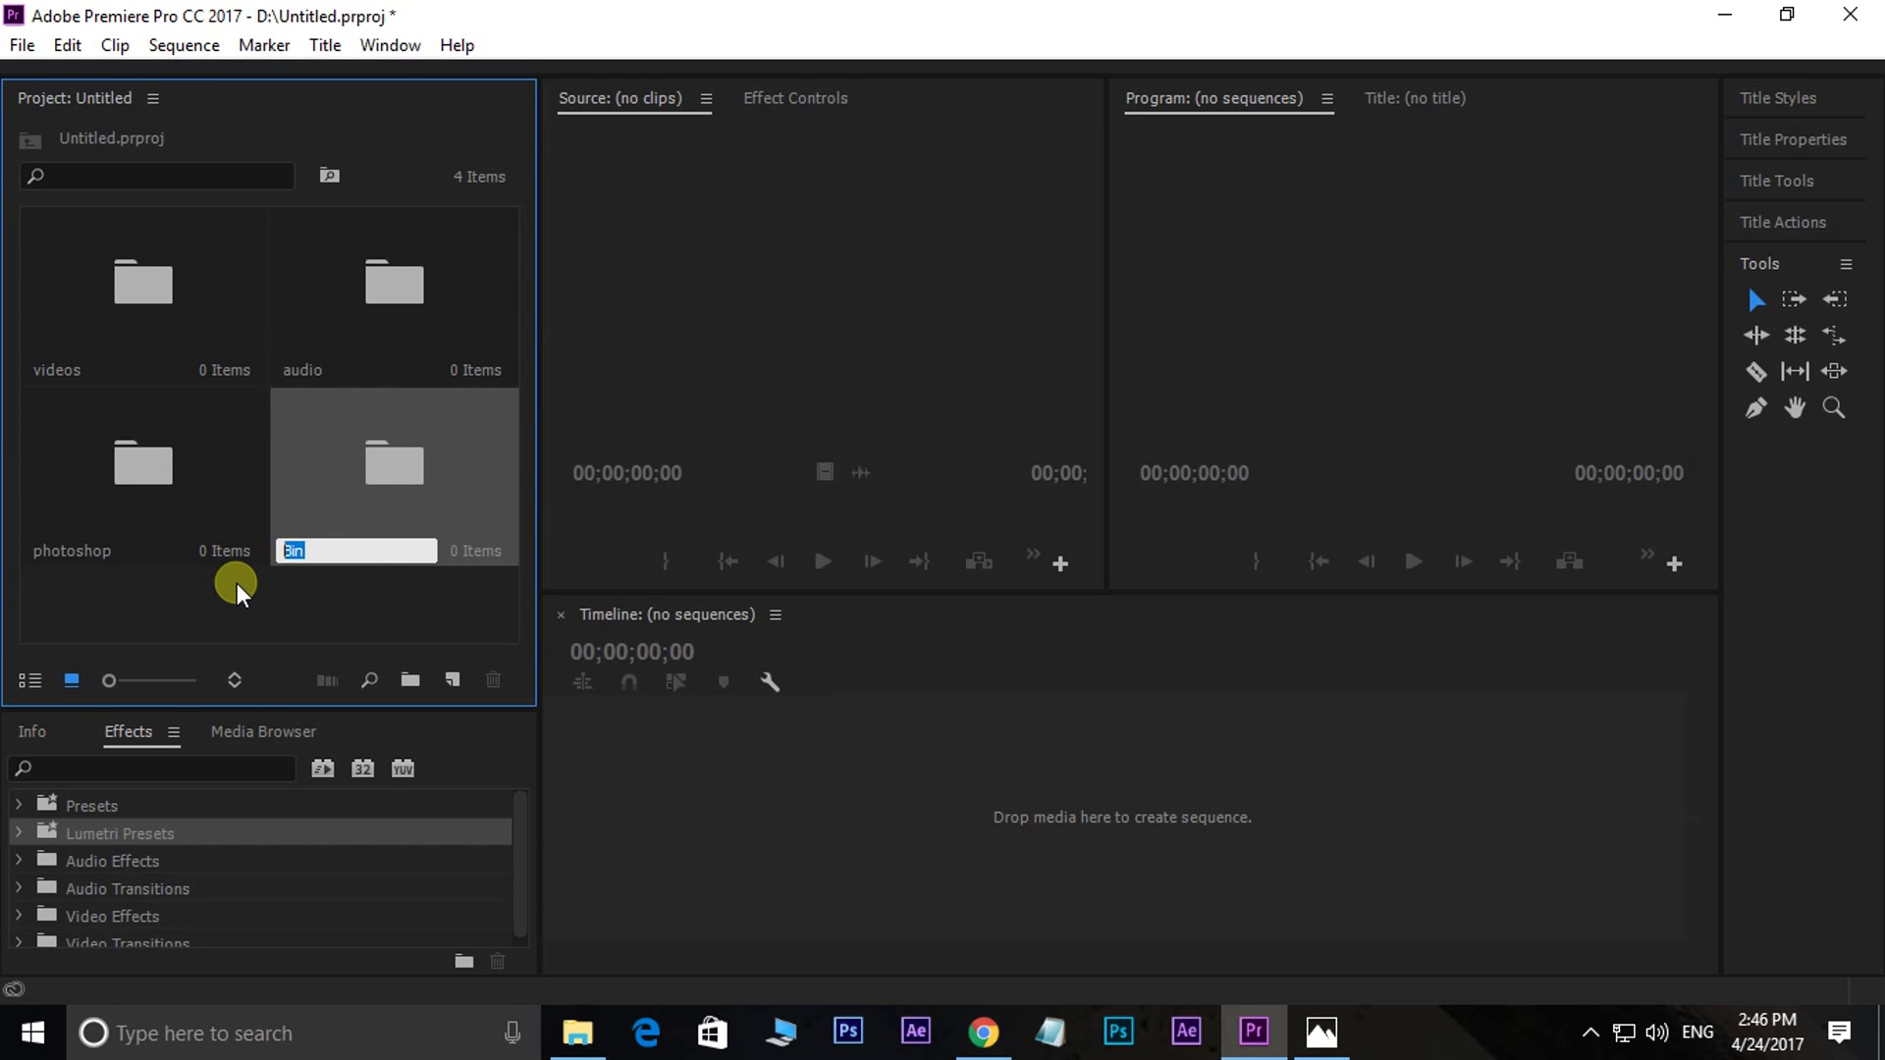
text(images)
click(216, 605)
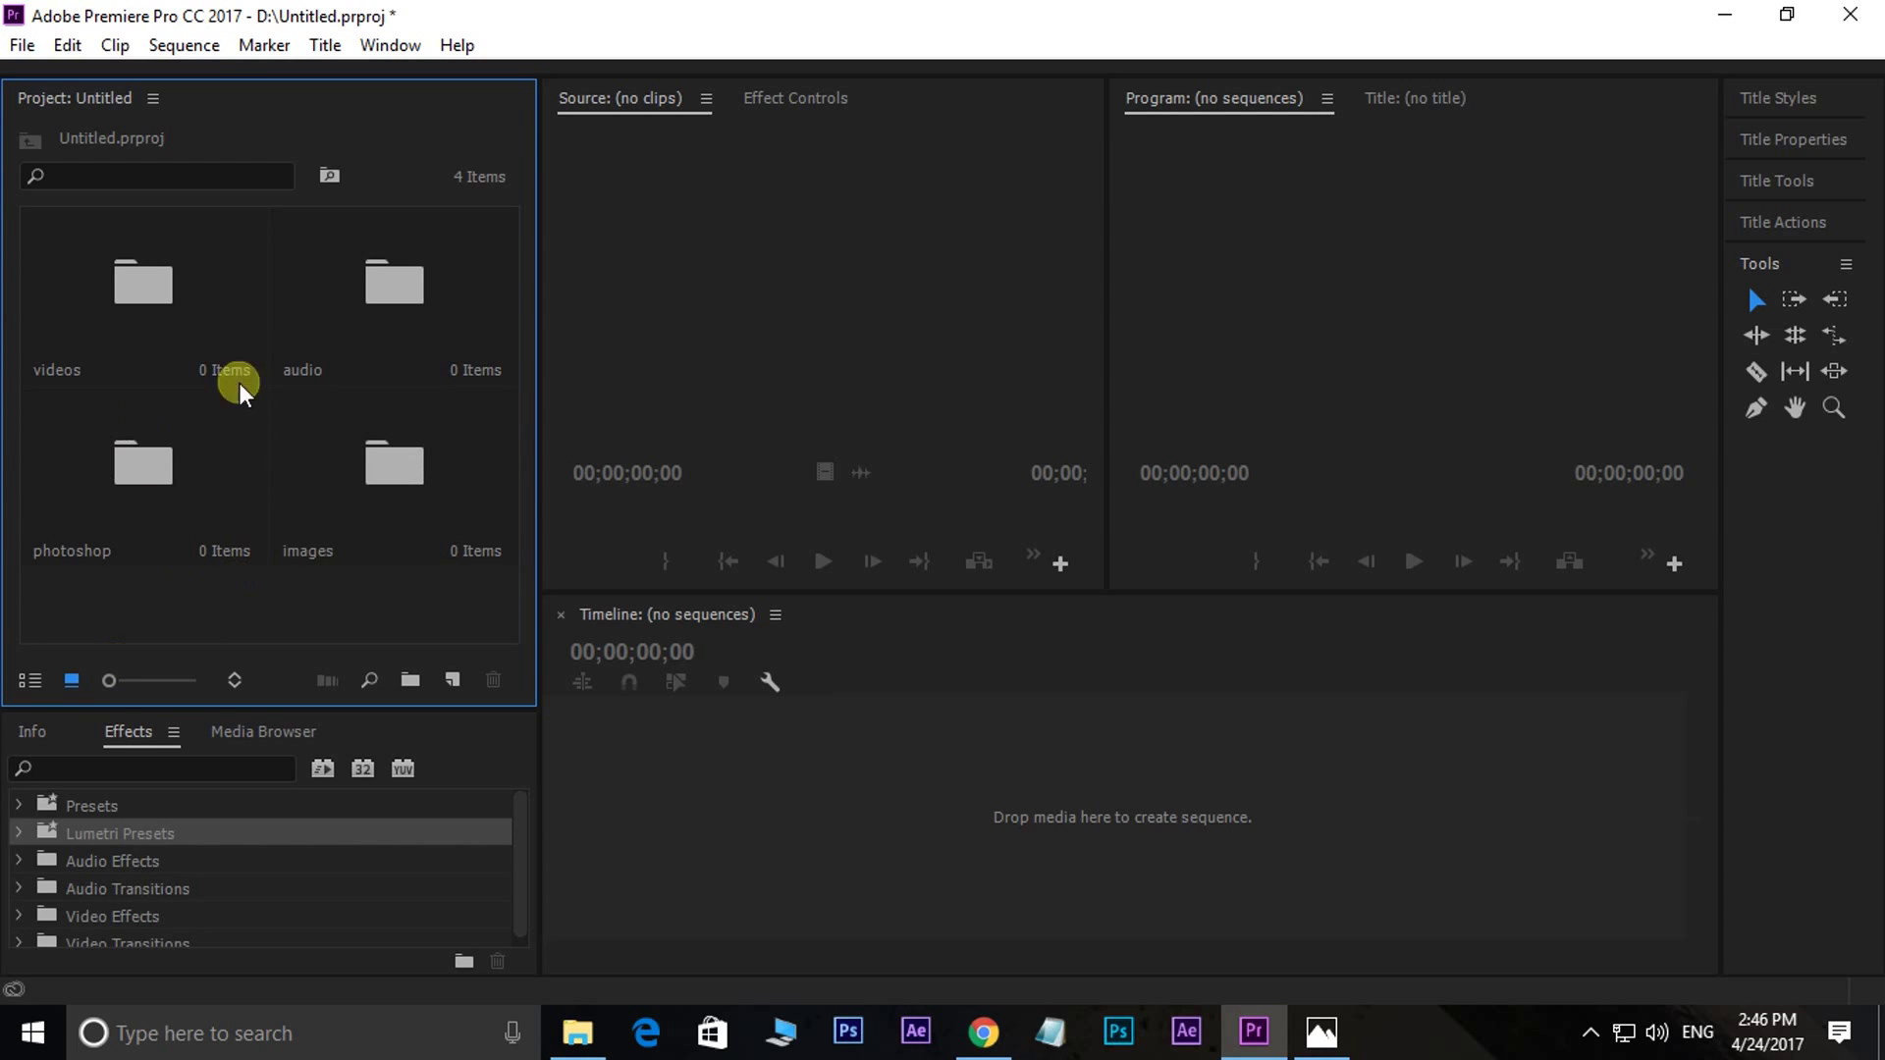
- Open the videos bin and import all five video files into it
double_click(149, 285)
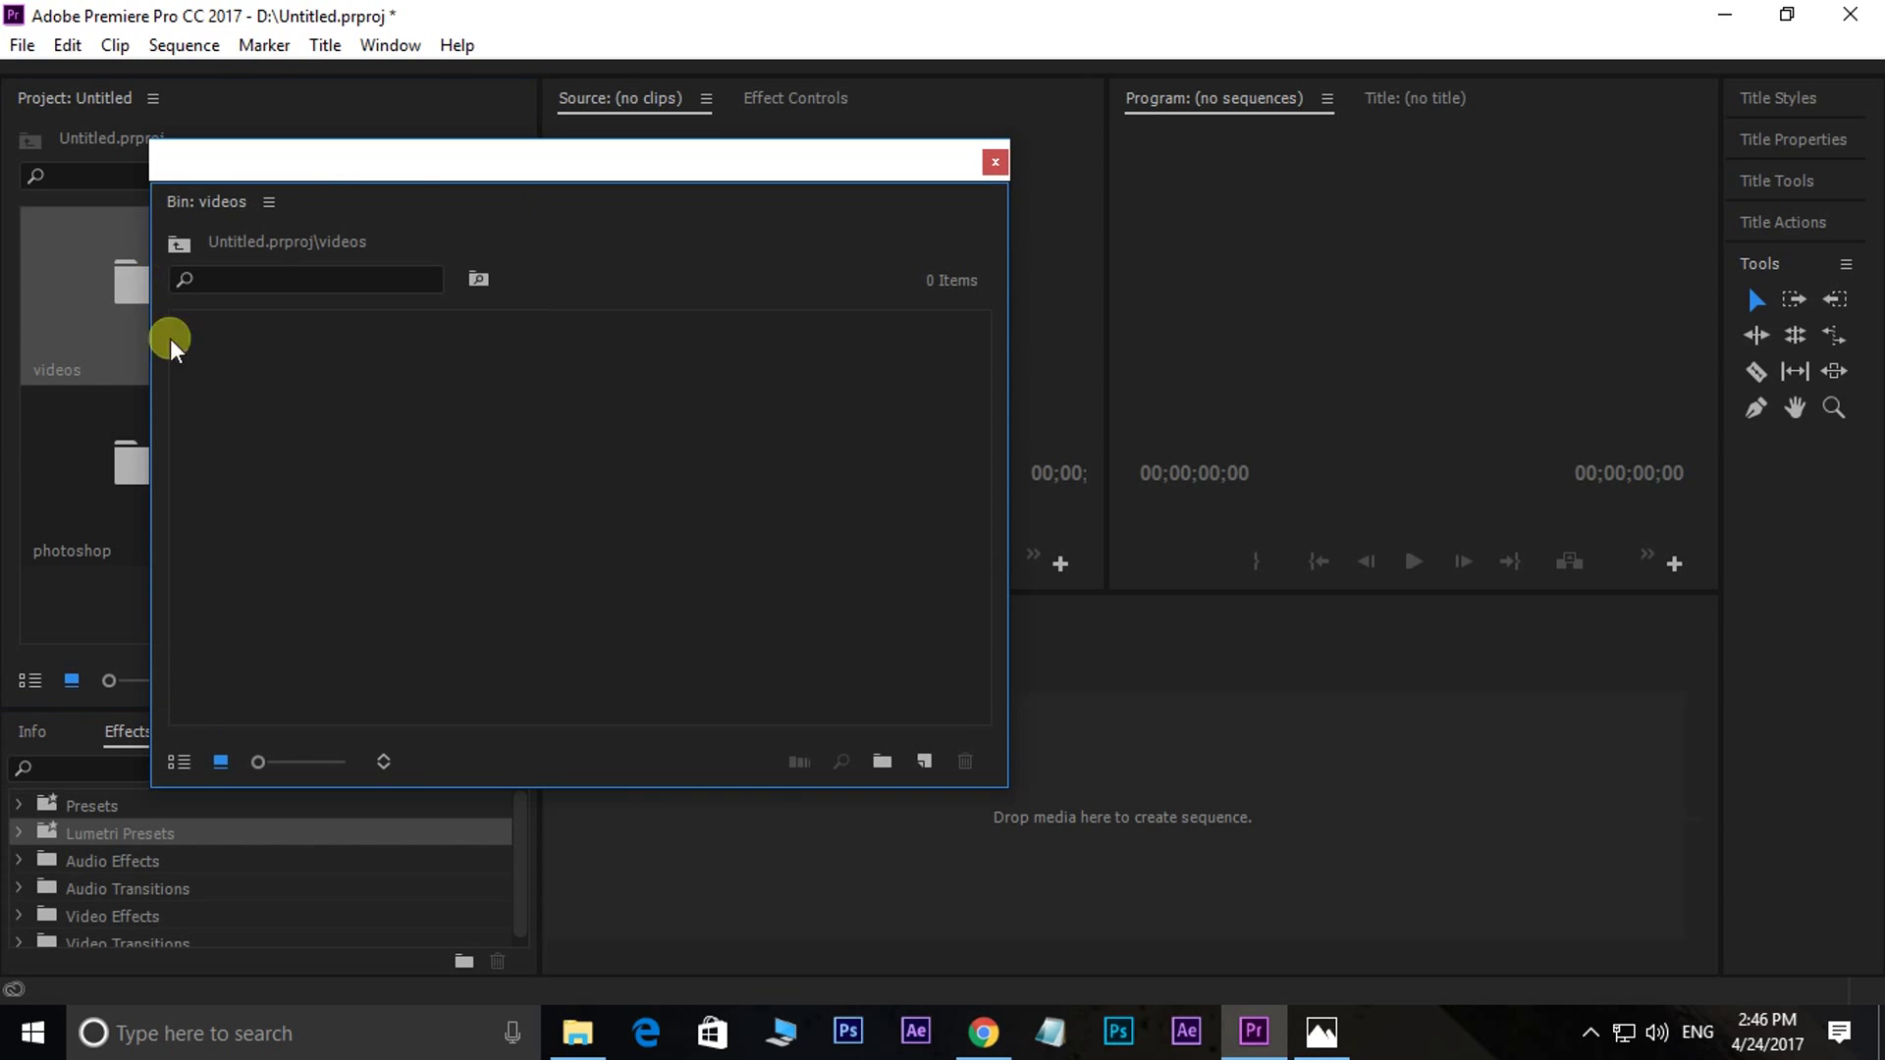
double_click(436, 442)
drag(741, 531, 291, 167)
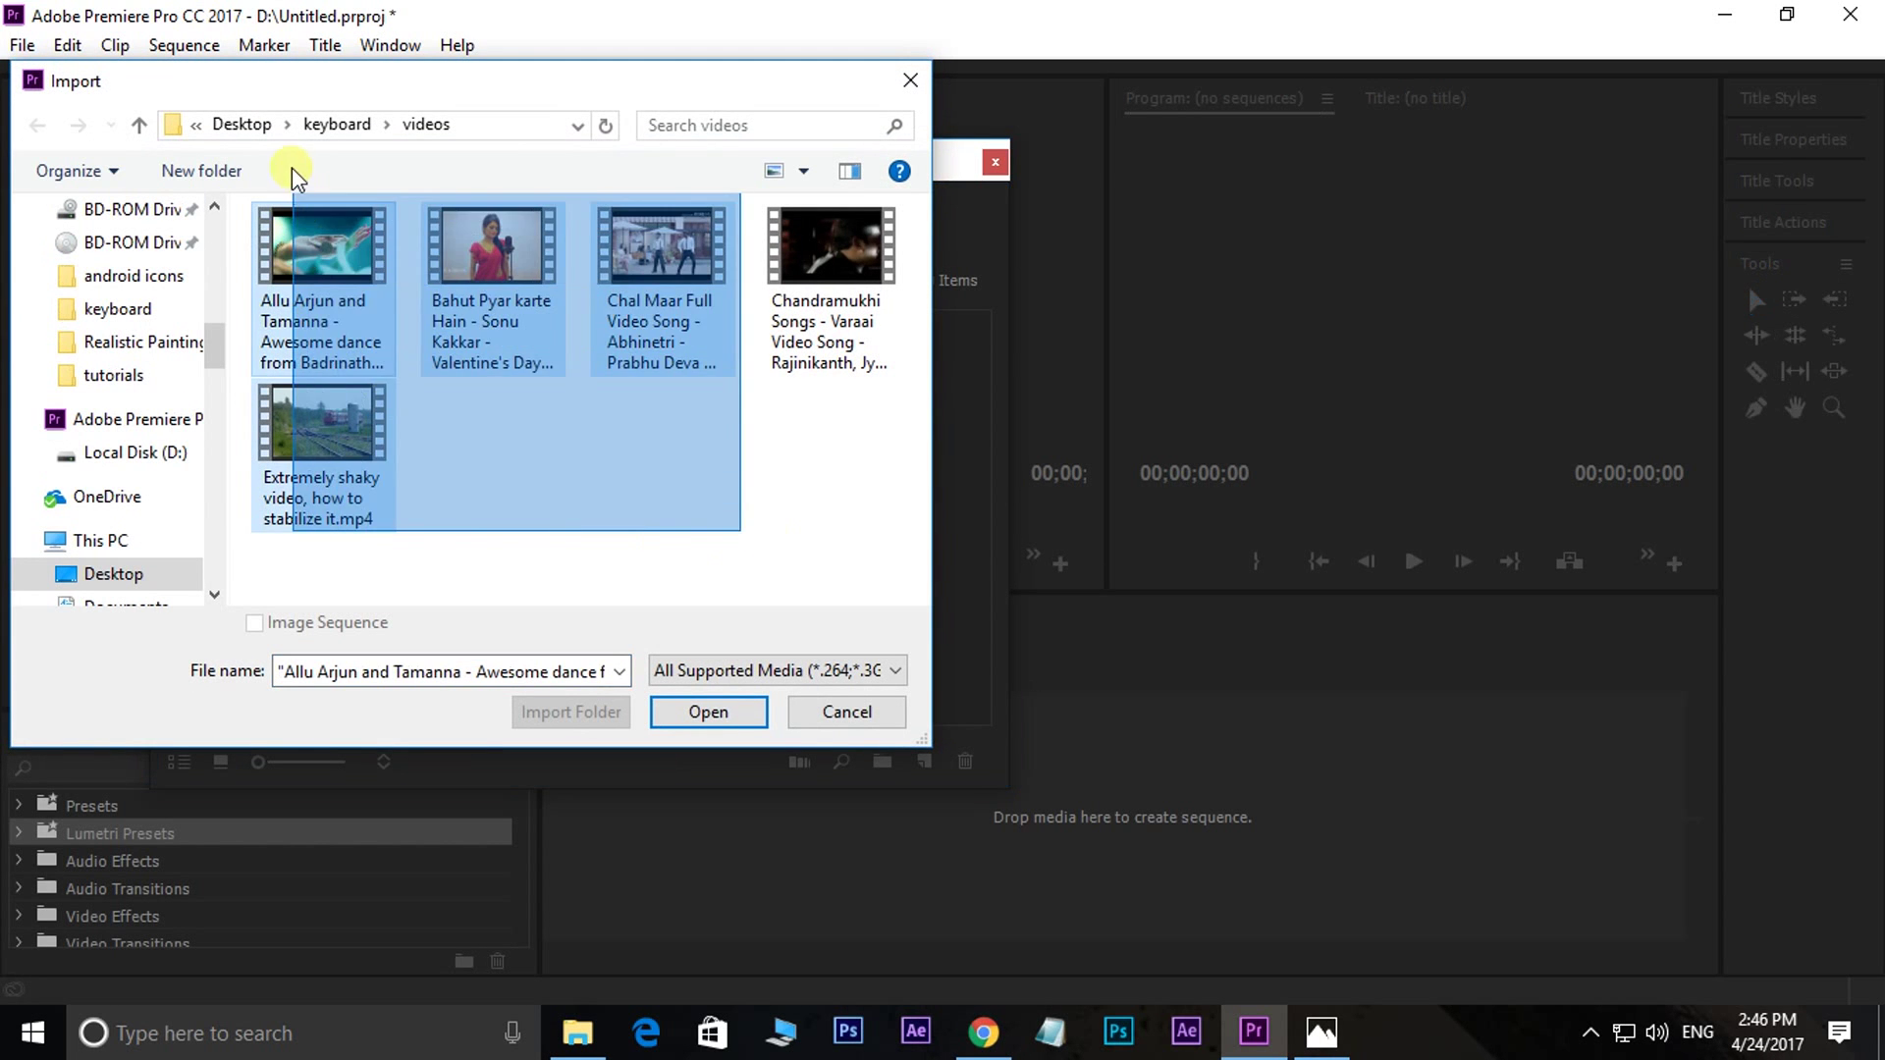
drag(819, 550, 294, 257)
click(708, 715)
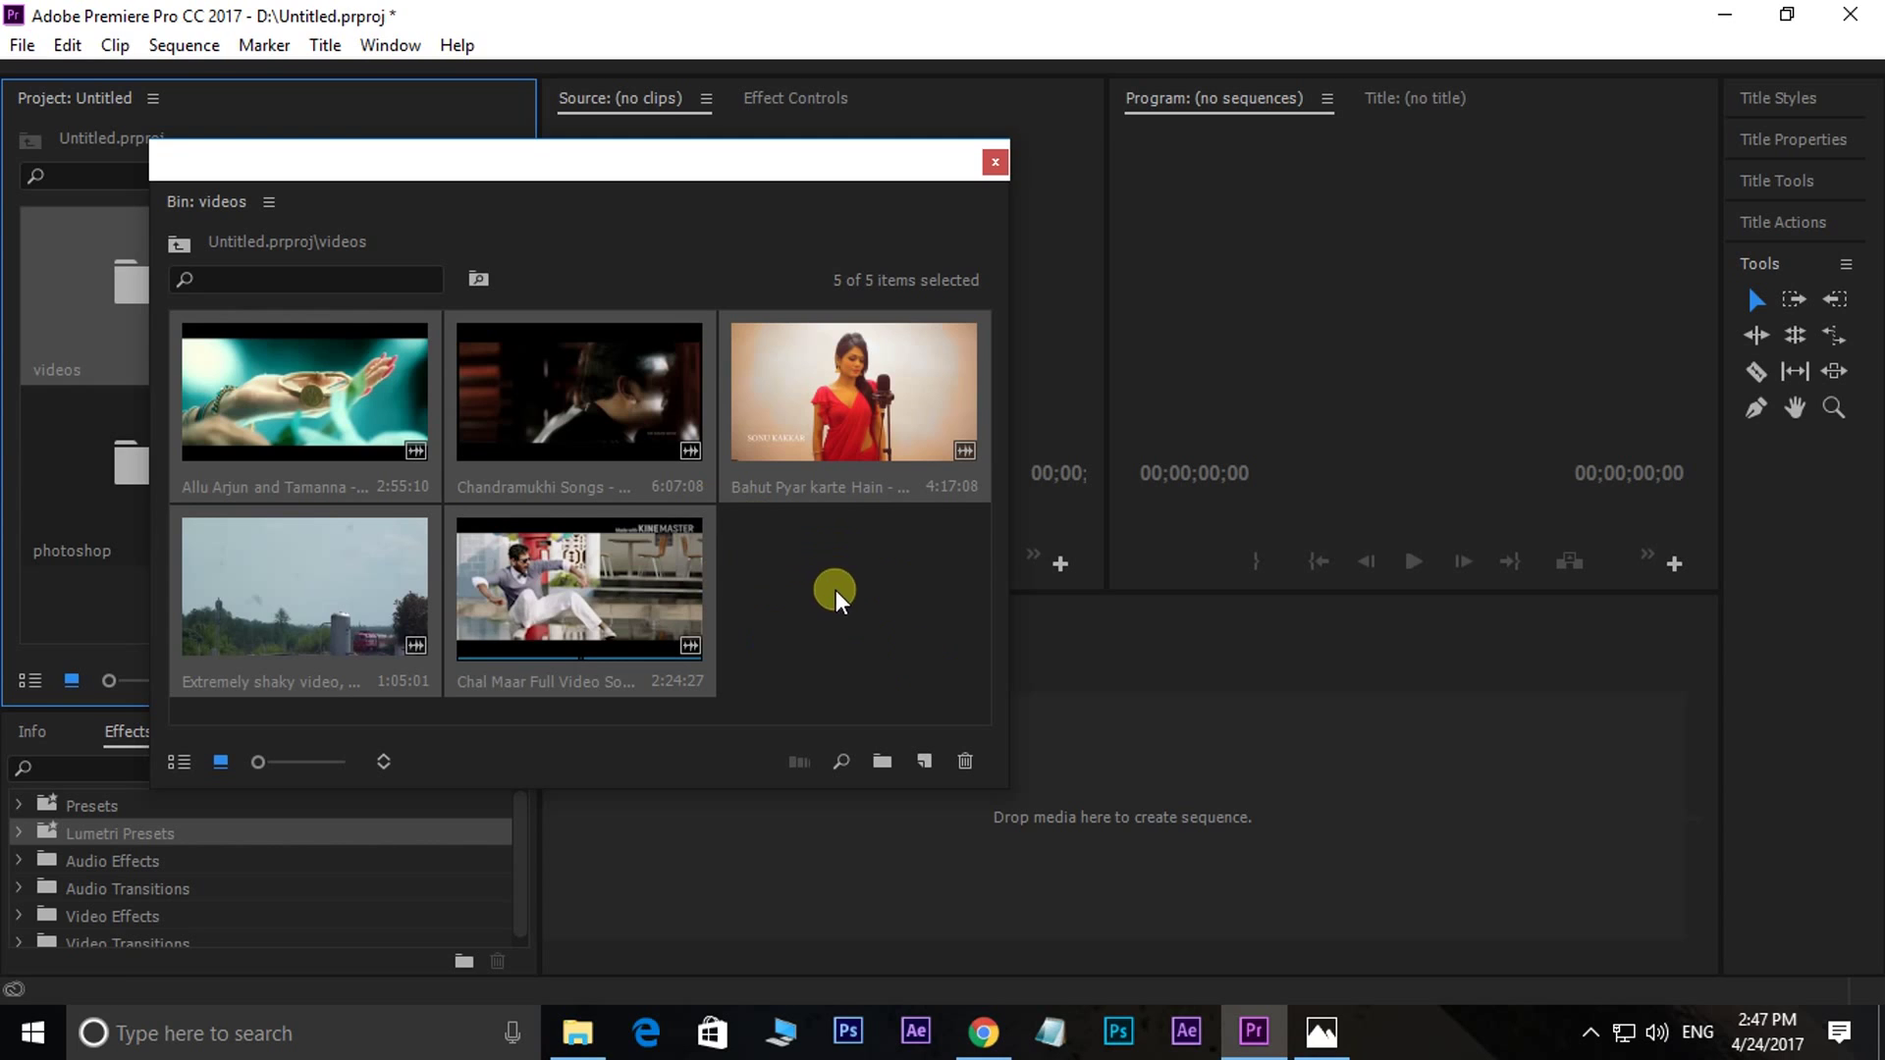
- Add and then delete a stray empty bin inside videos, then close the bin window
click(883, 763)
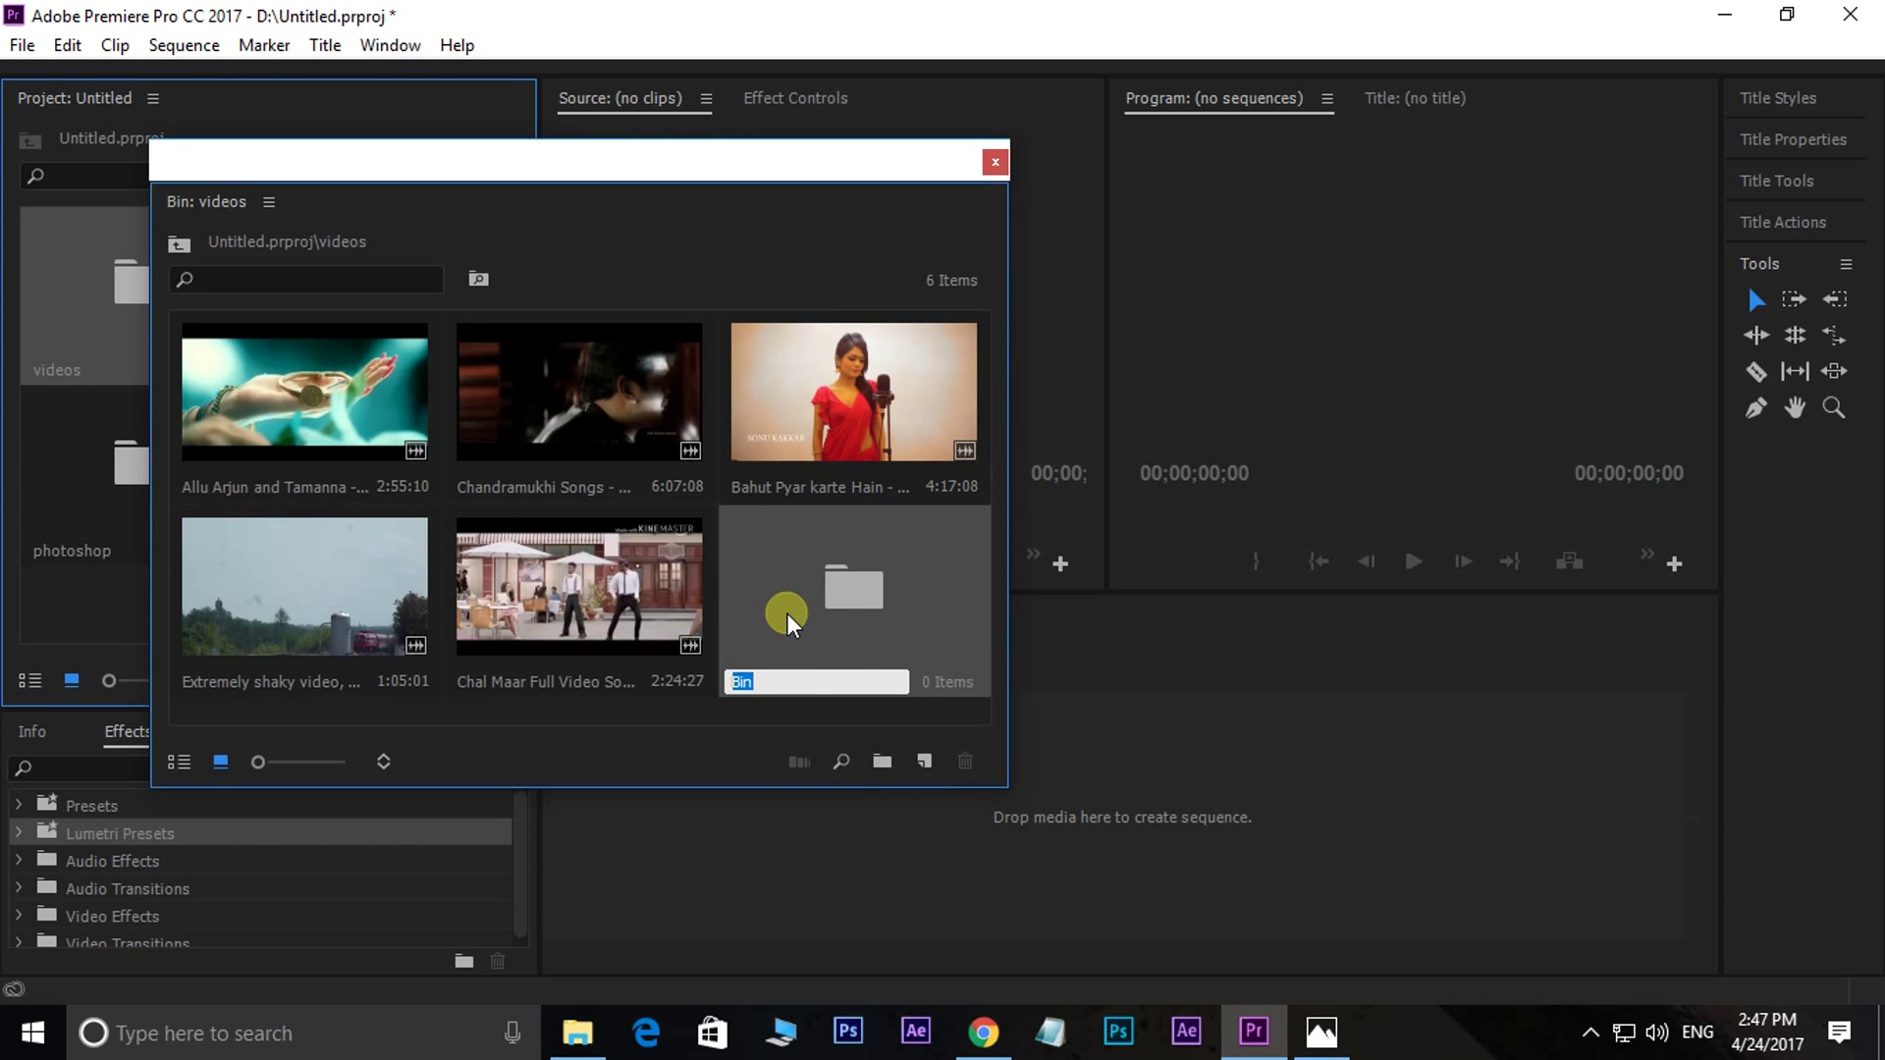
key(Return)
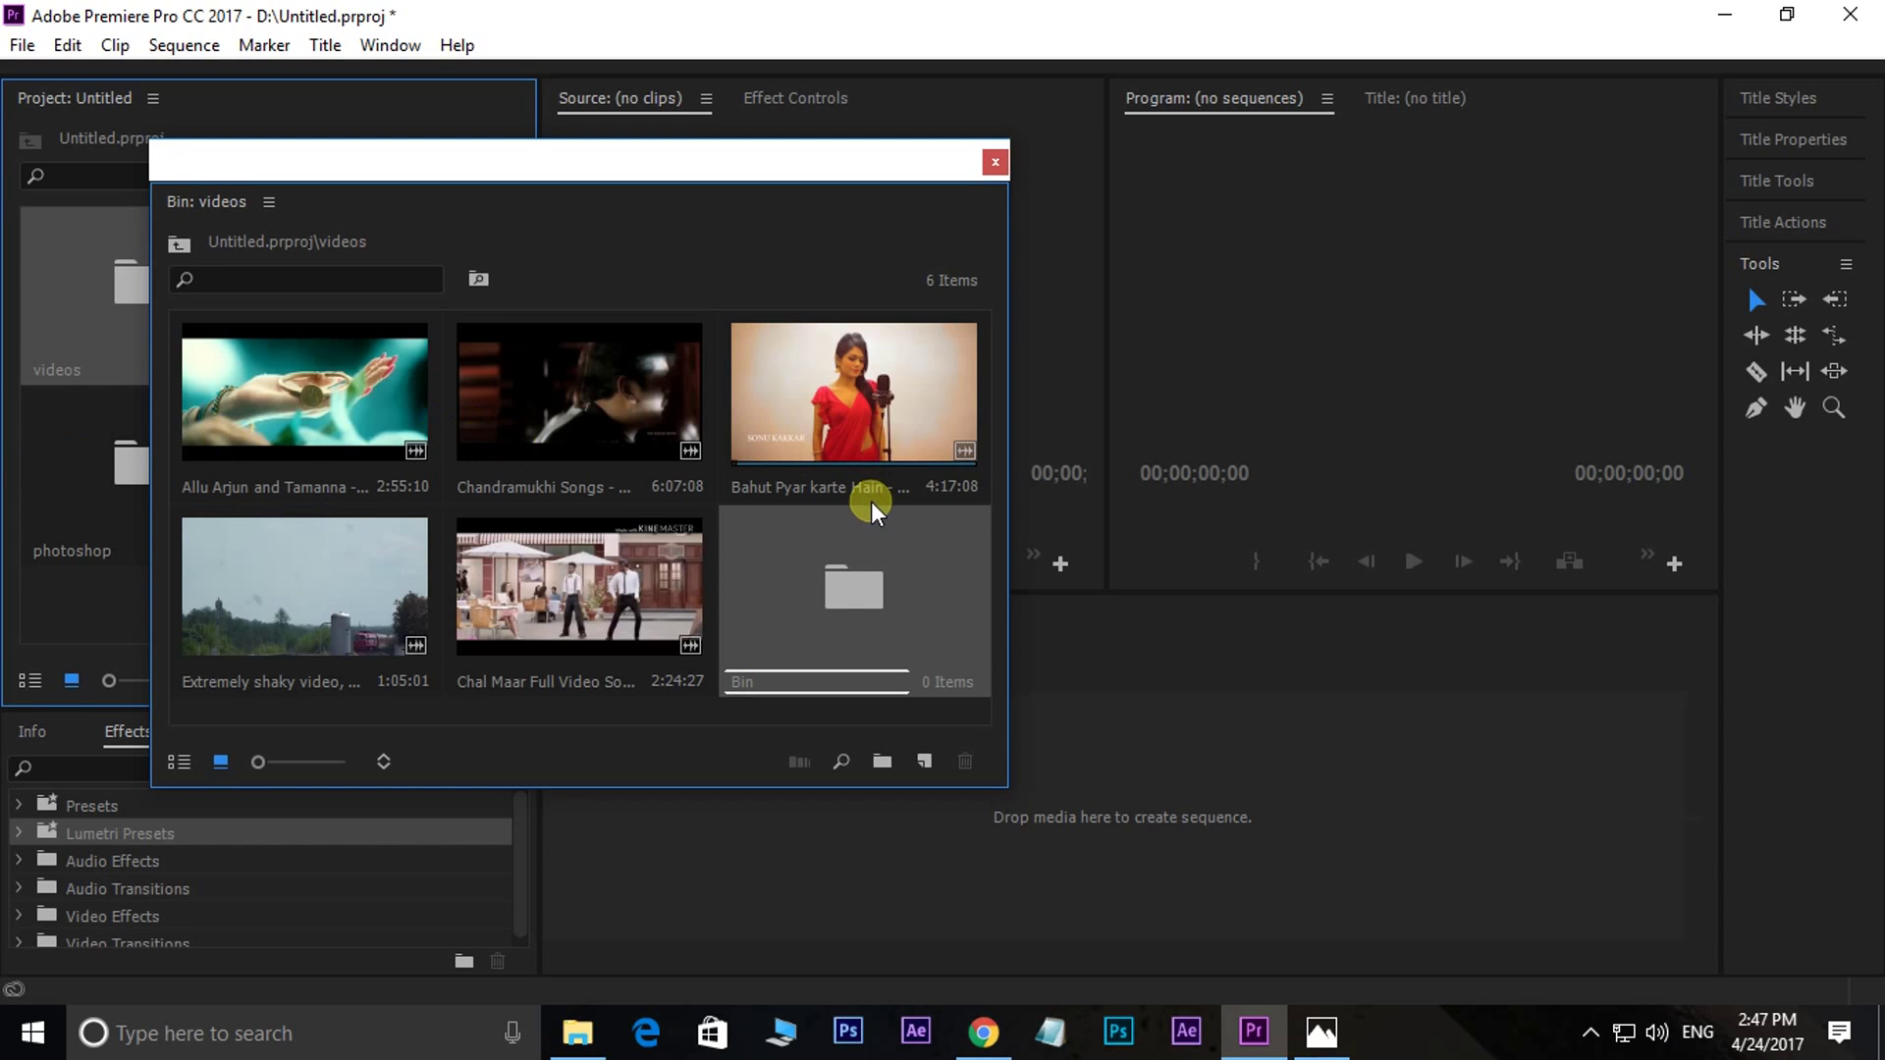
click(889, 601)
click(965, 761)
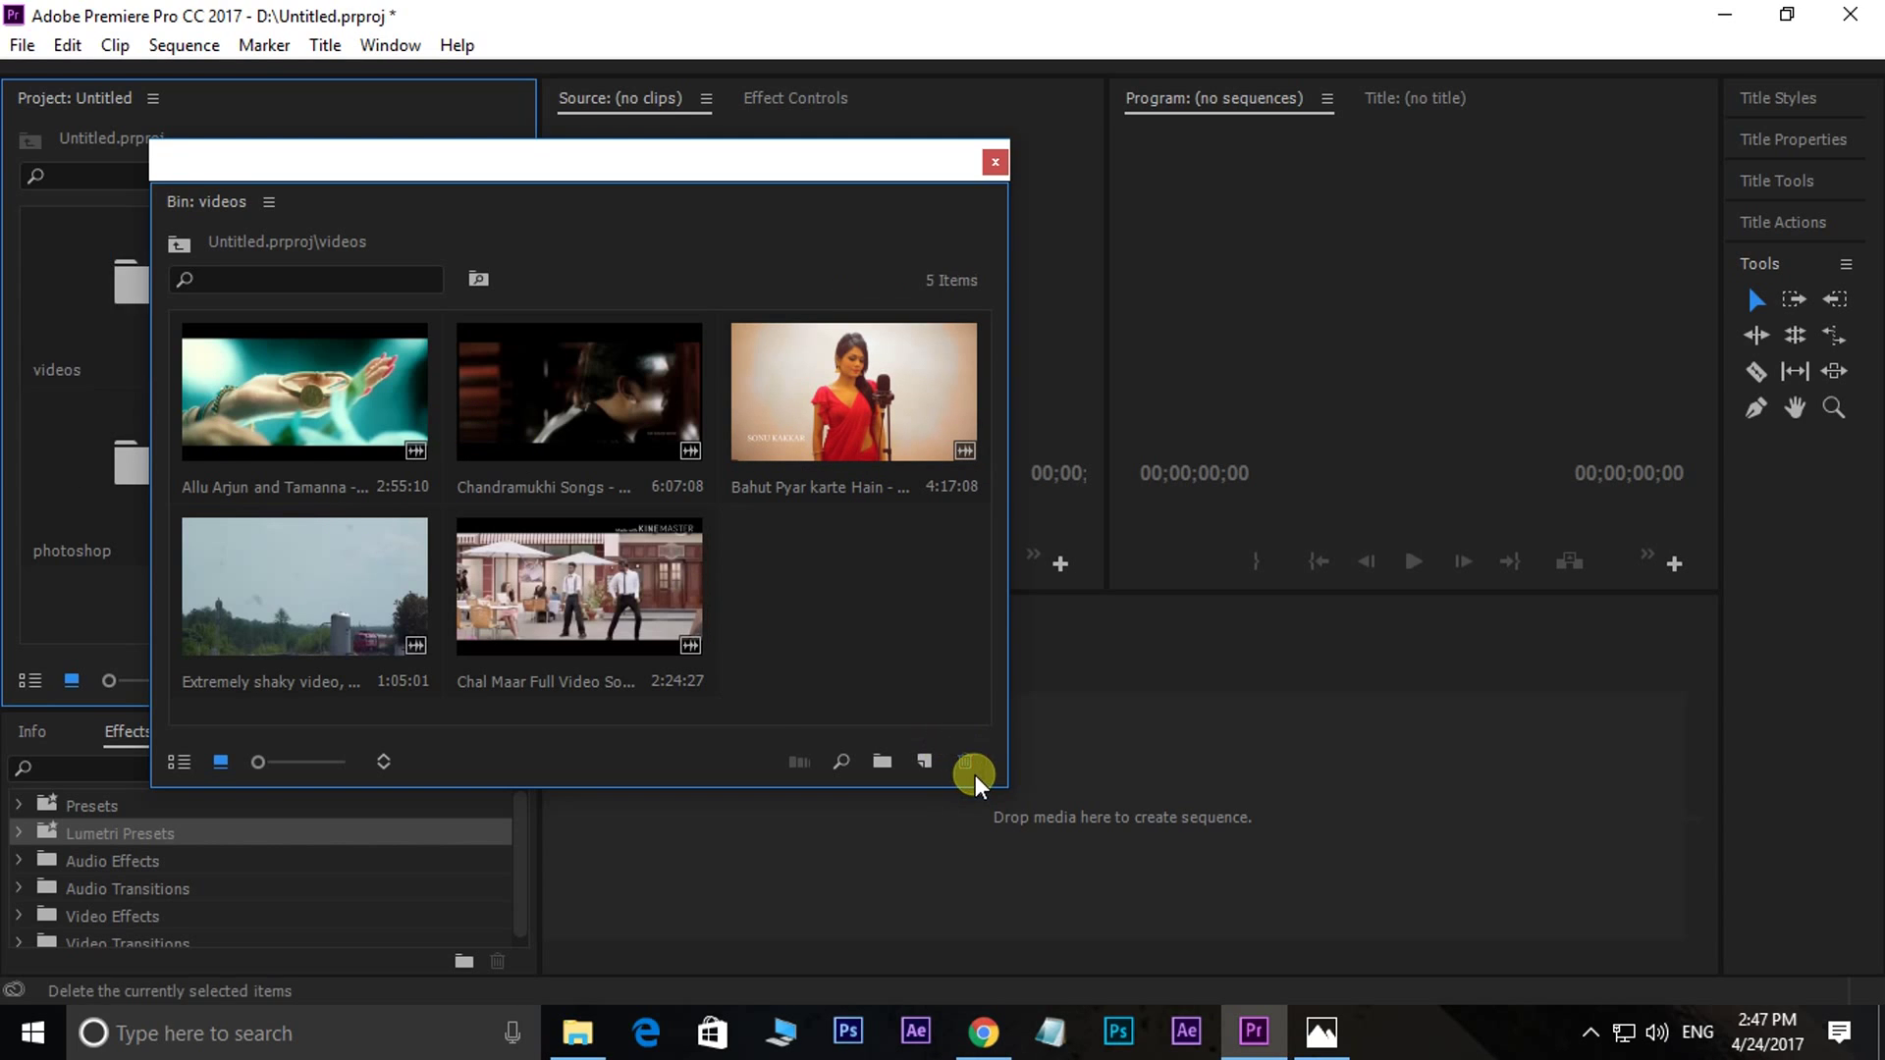
click(993, 165)
- Open the audio bin and import all seven mp3 files from the keyboard > mp3 folder
click(352, 267)
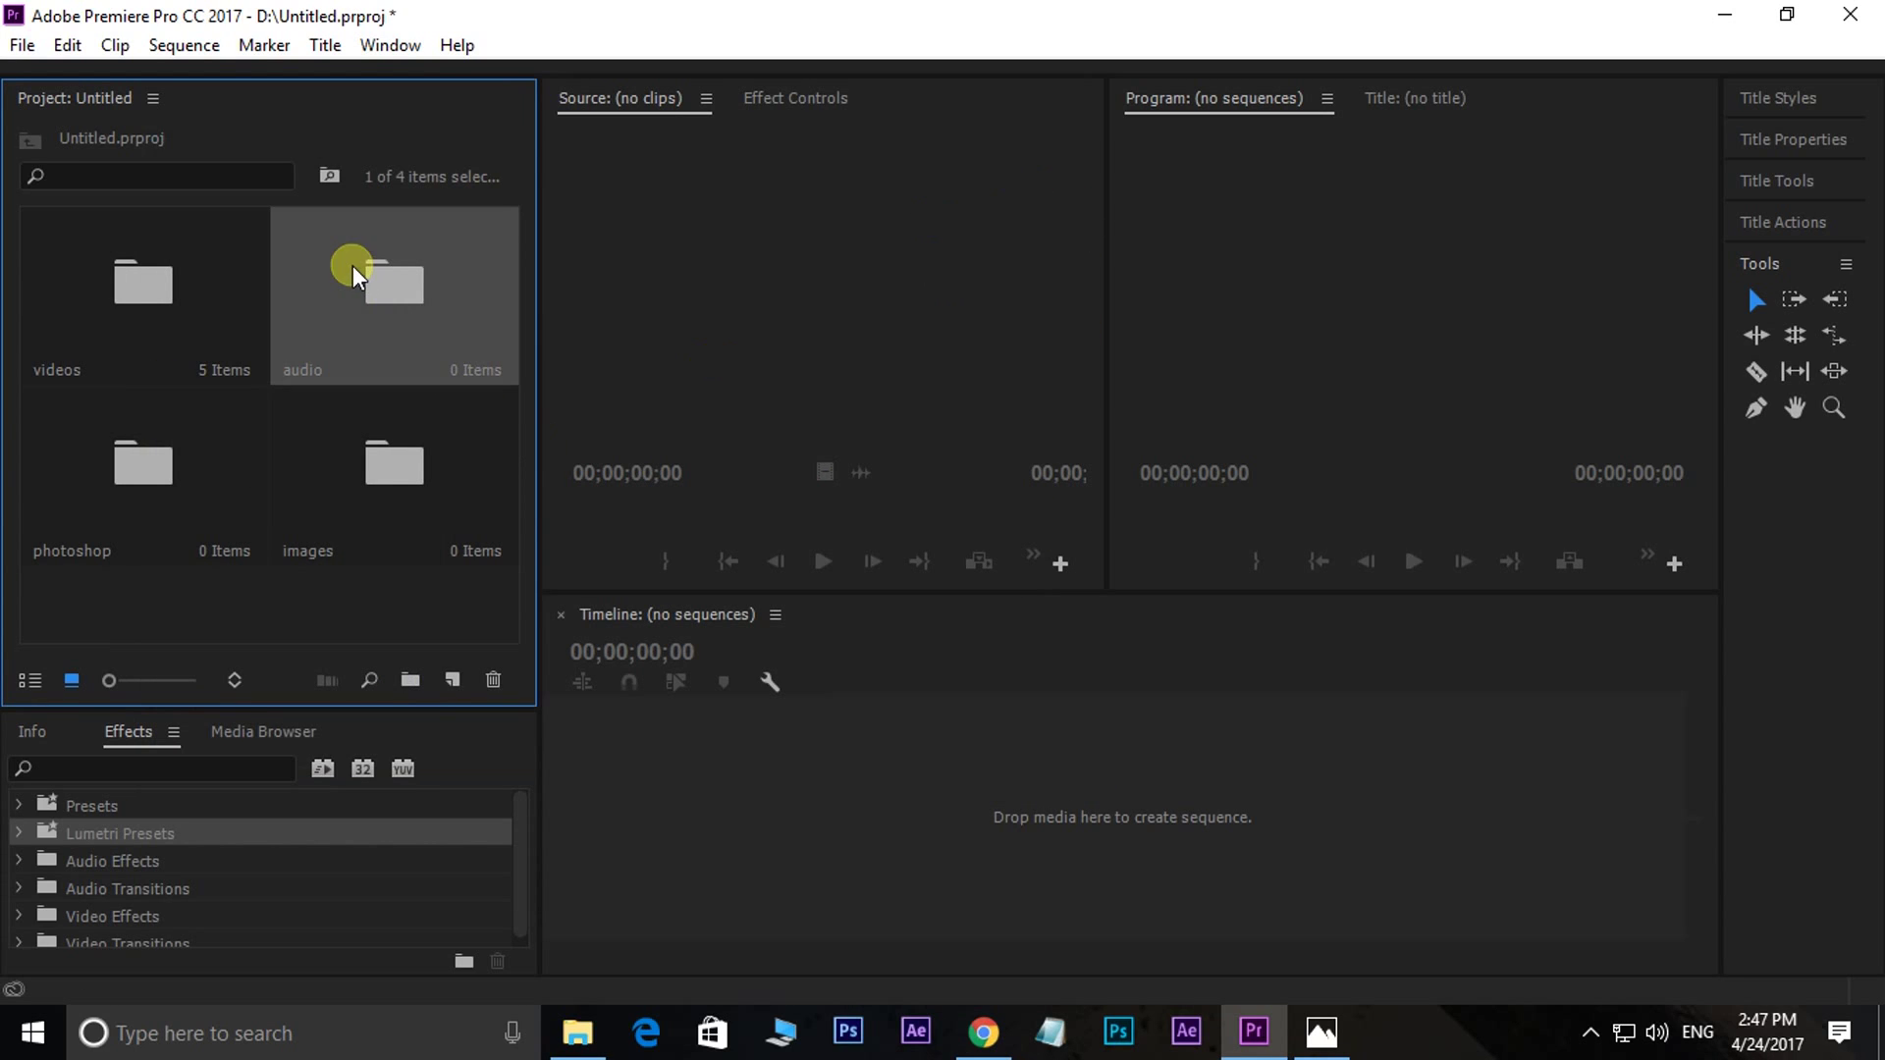
click(151, 278)
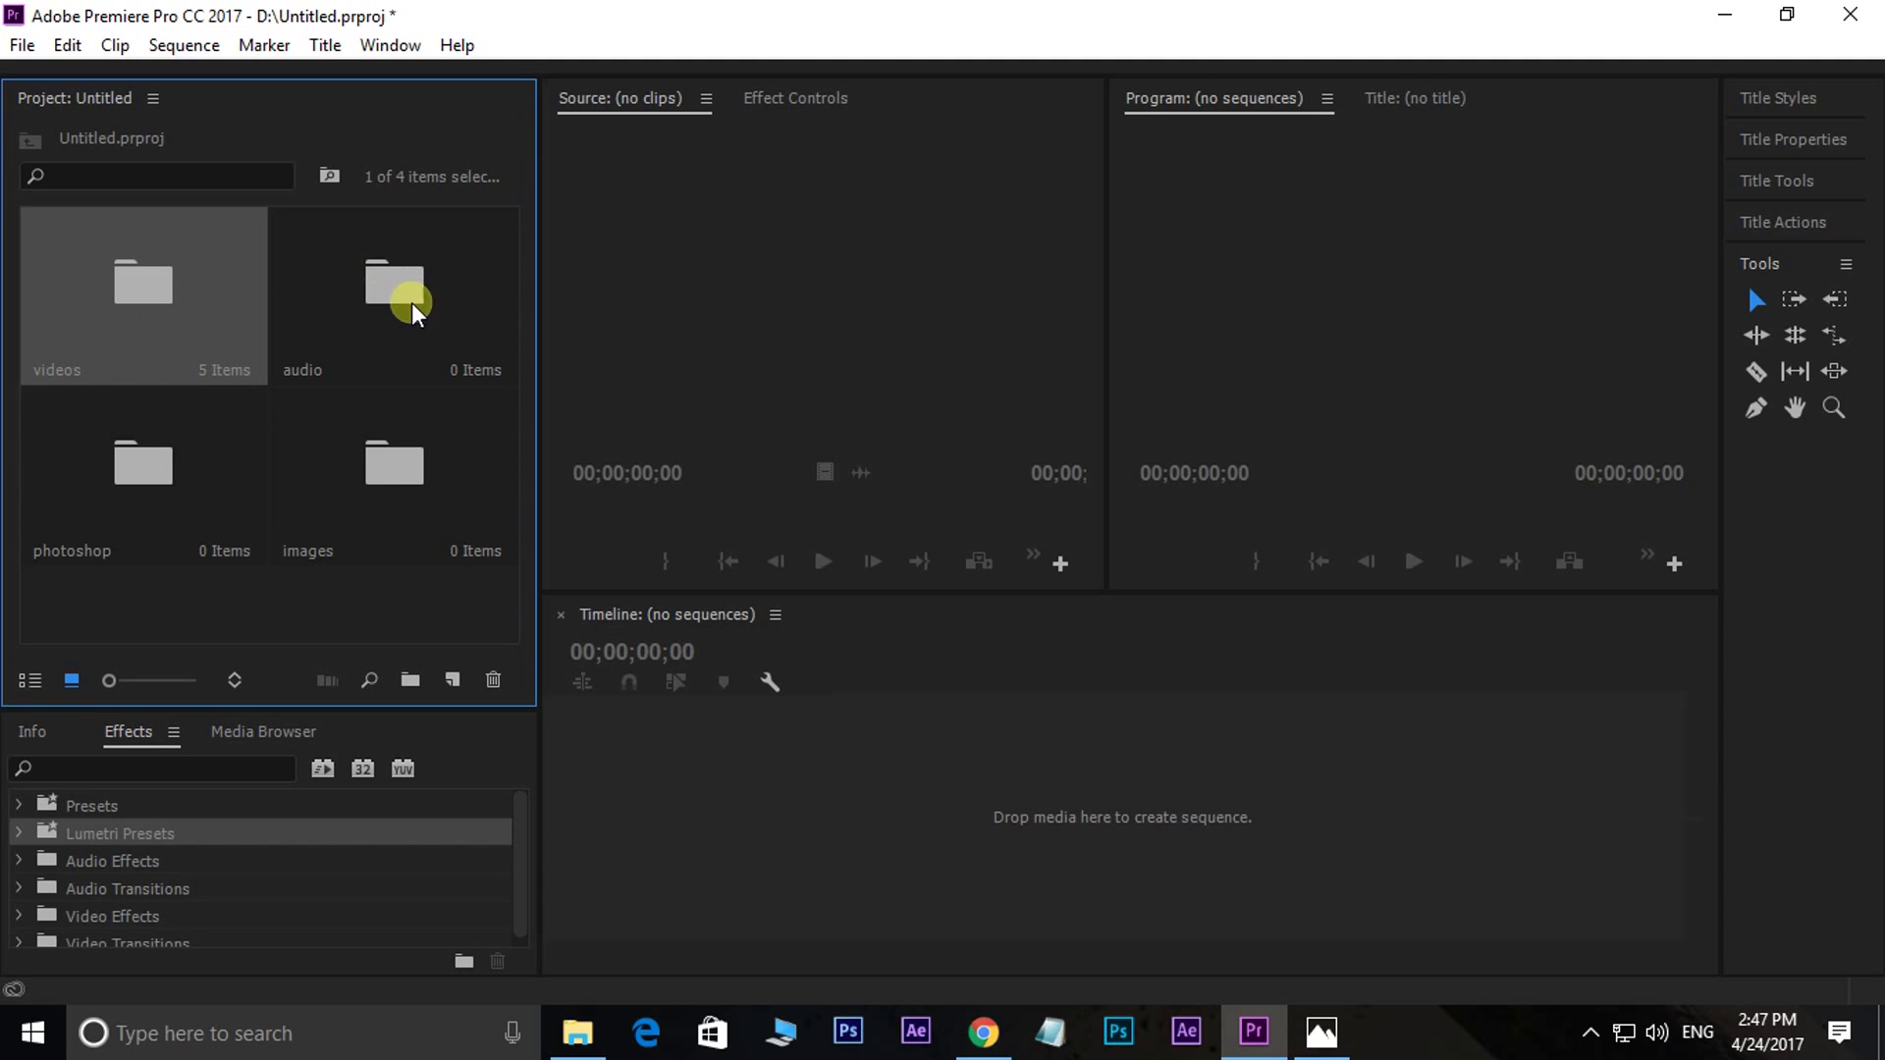
double_click(379, 287)
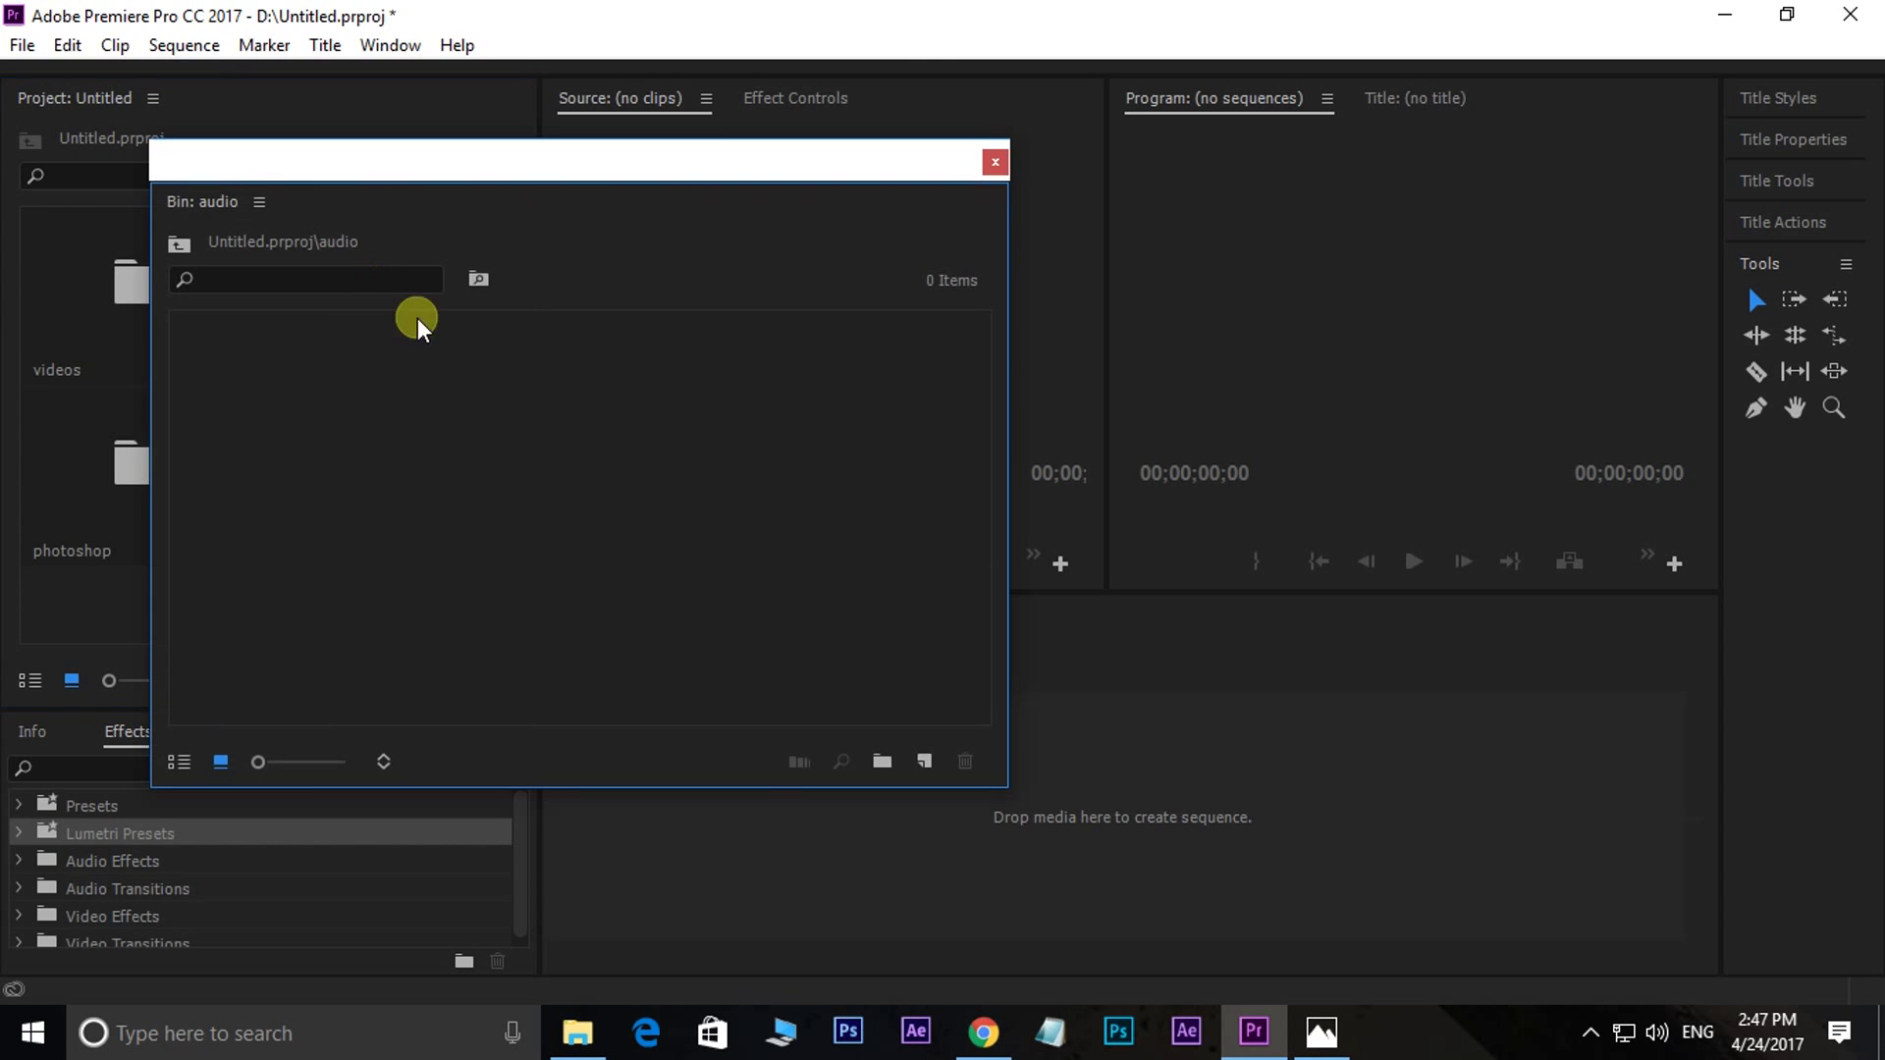
double_click(516, 448)
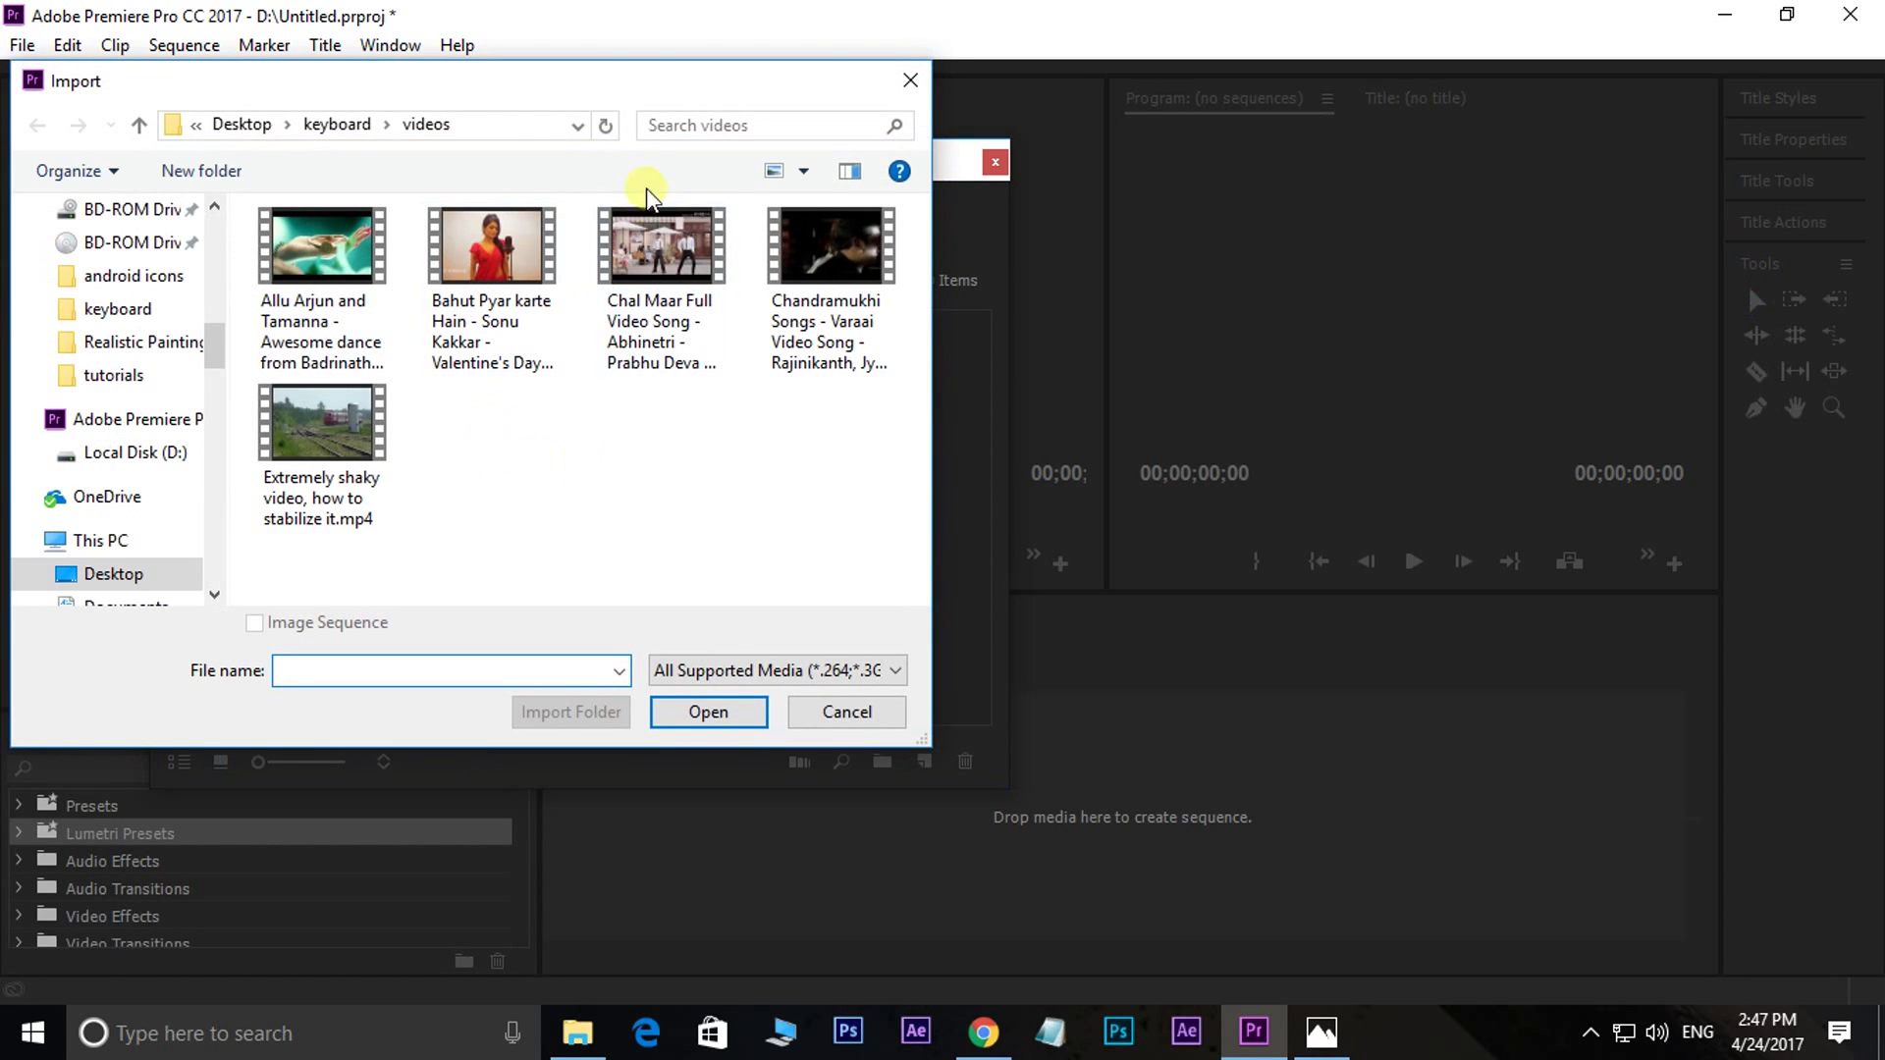
click(138, 124)
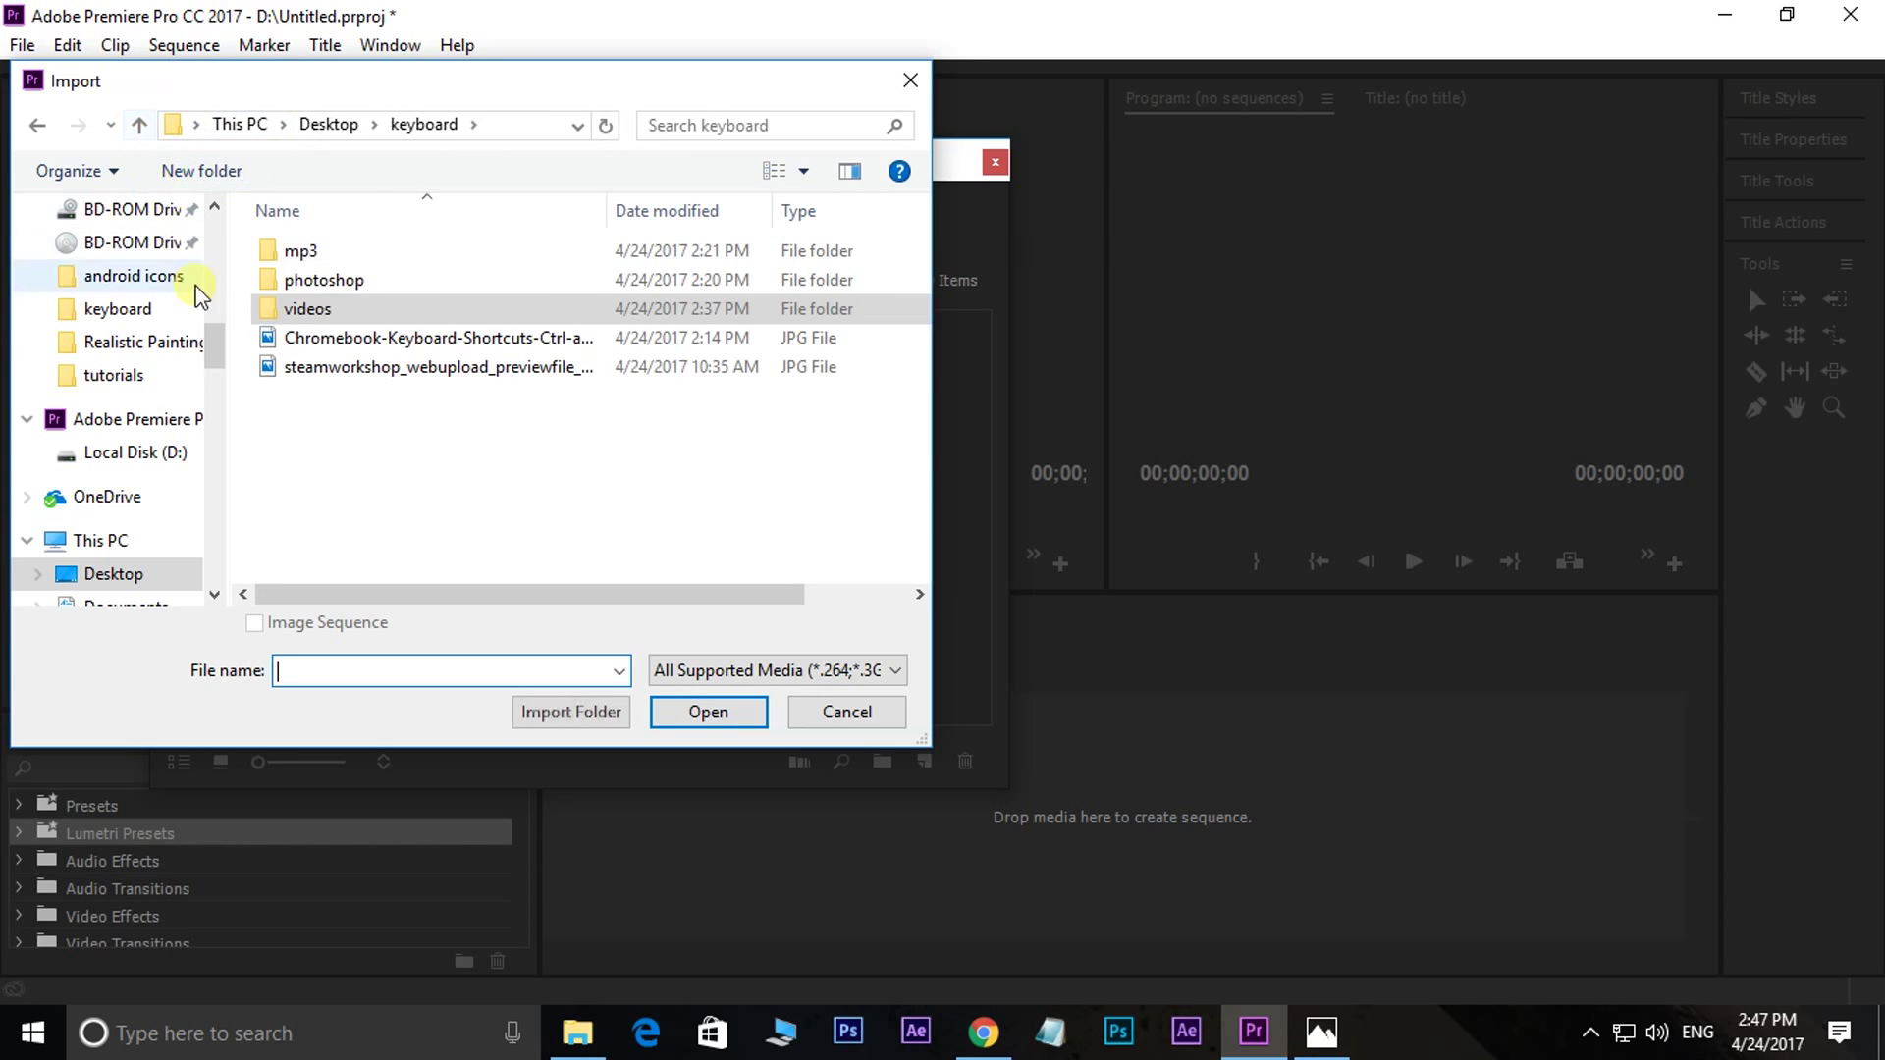
click(302, 251)
double_click(303, 251)
drag(344, 492, 420, 244)
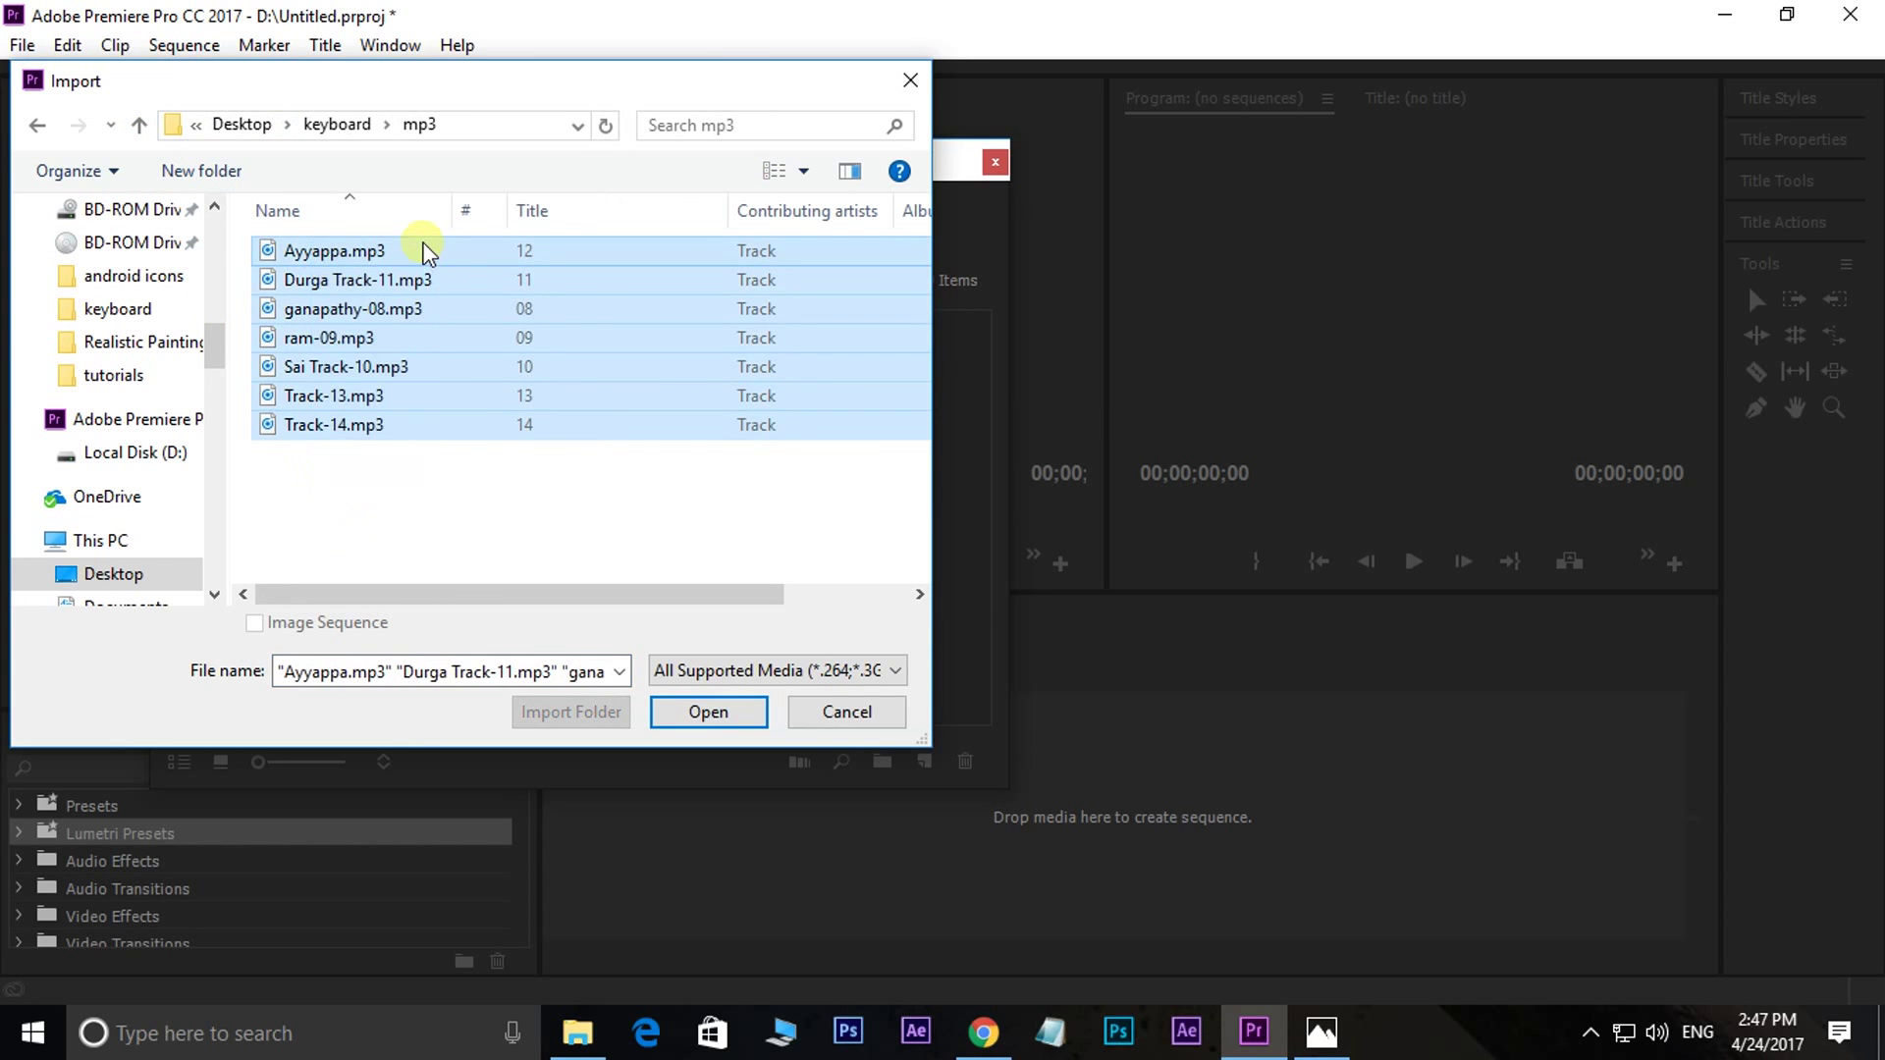
click(709, 717)
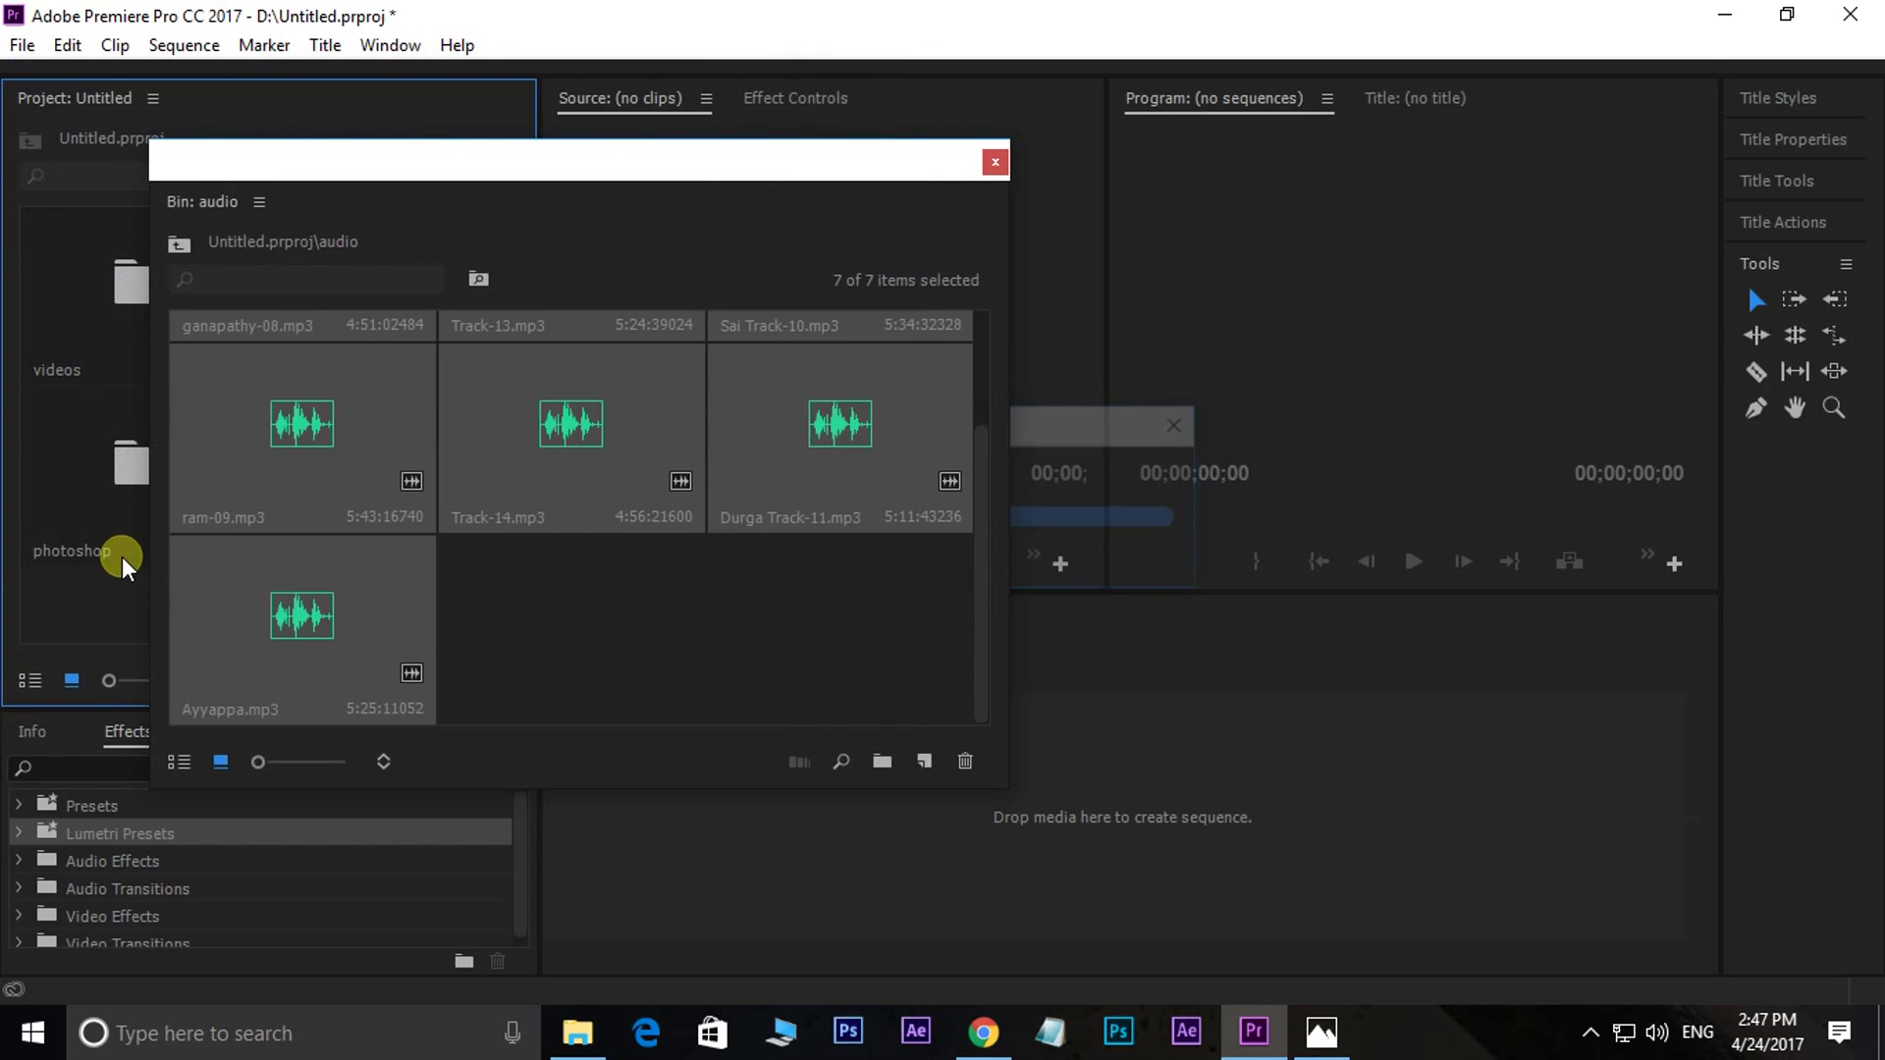
click(763, 615)
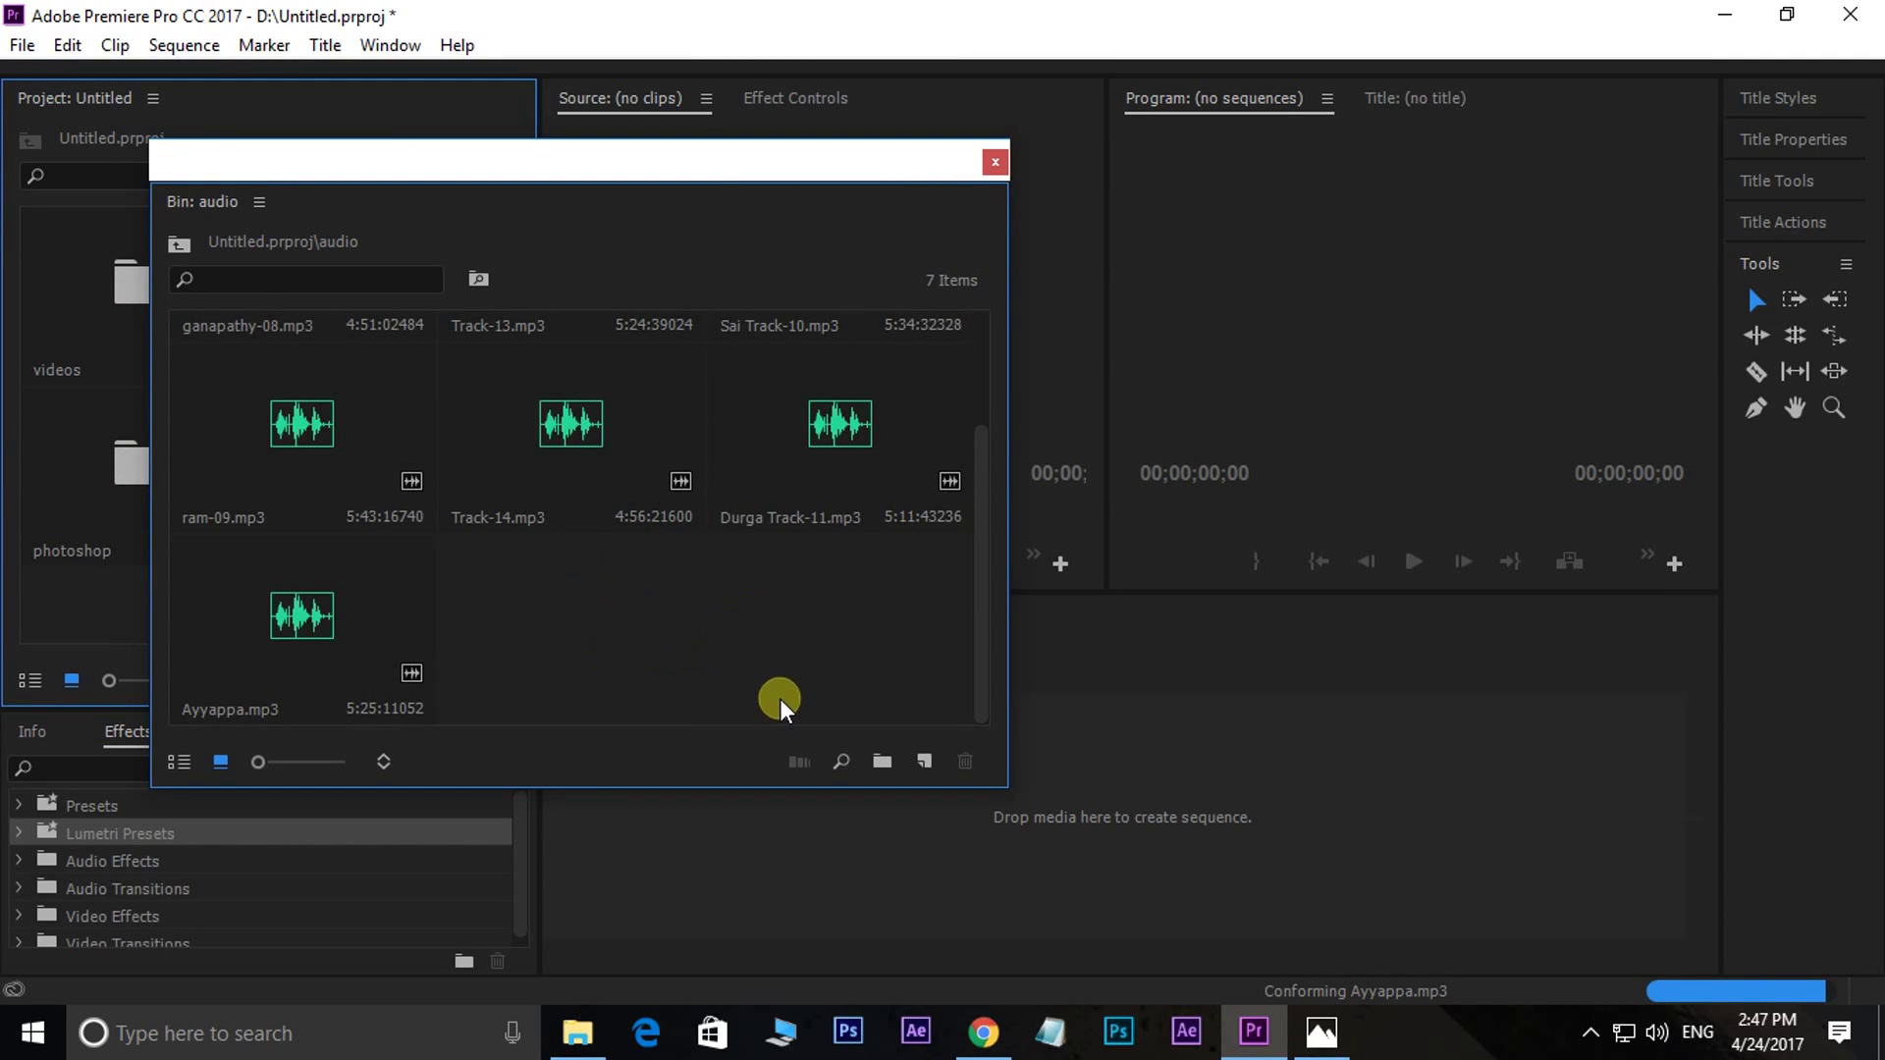
drag(780, 698, 221, 255)
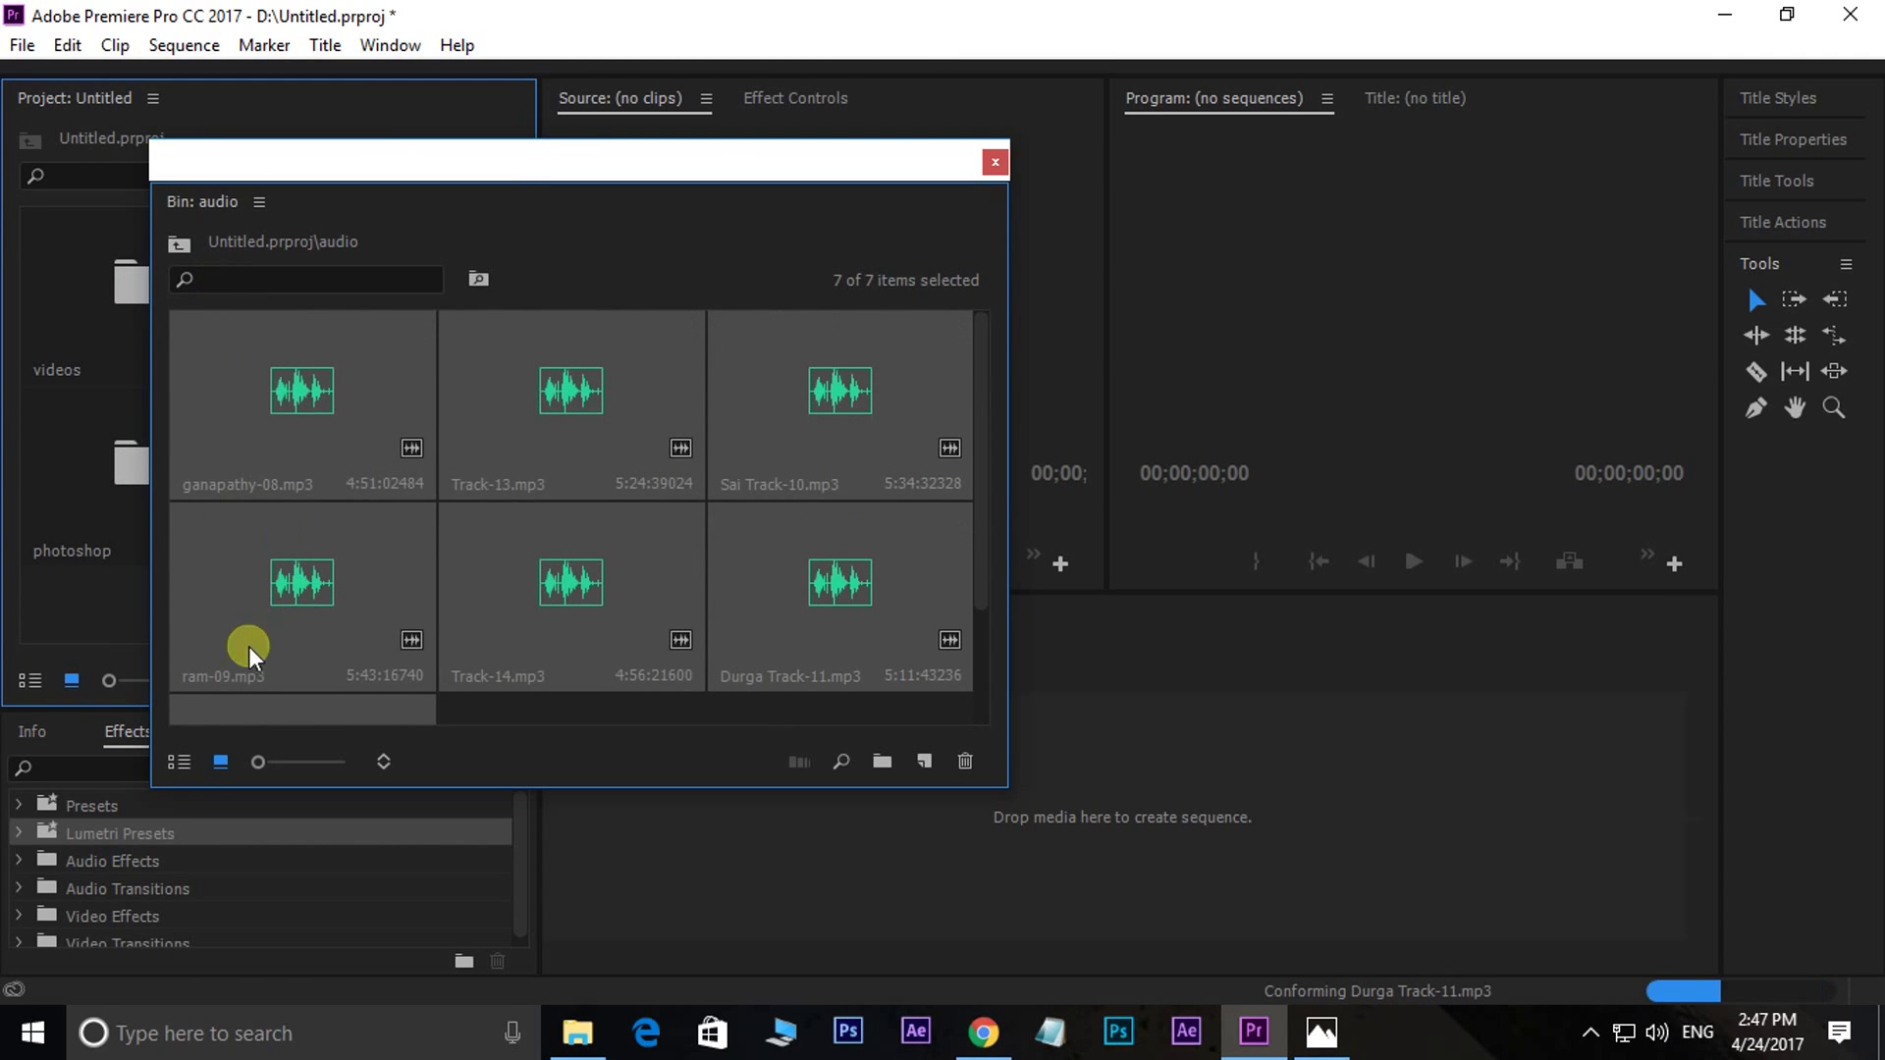
- Show the audio bin as a list, filter it by 'ay', then clear the search
click(181, 761)
click(486, 625)
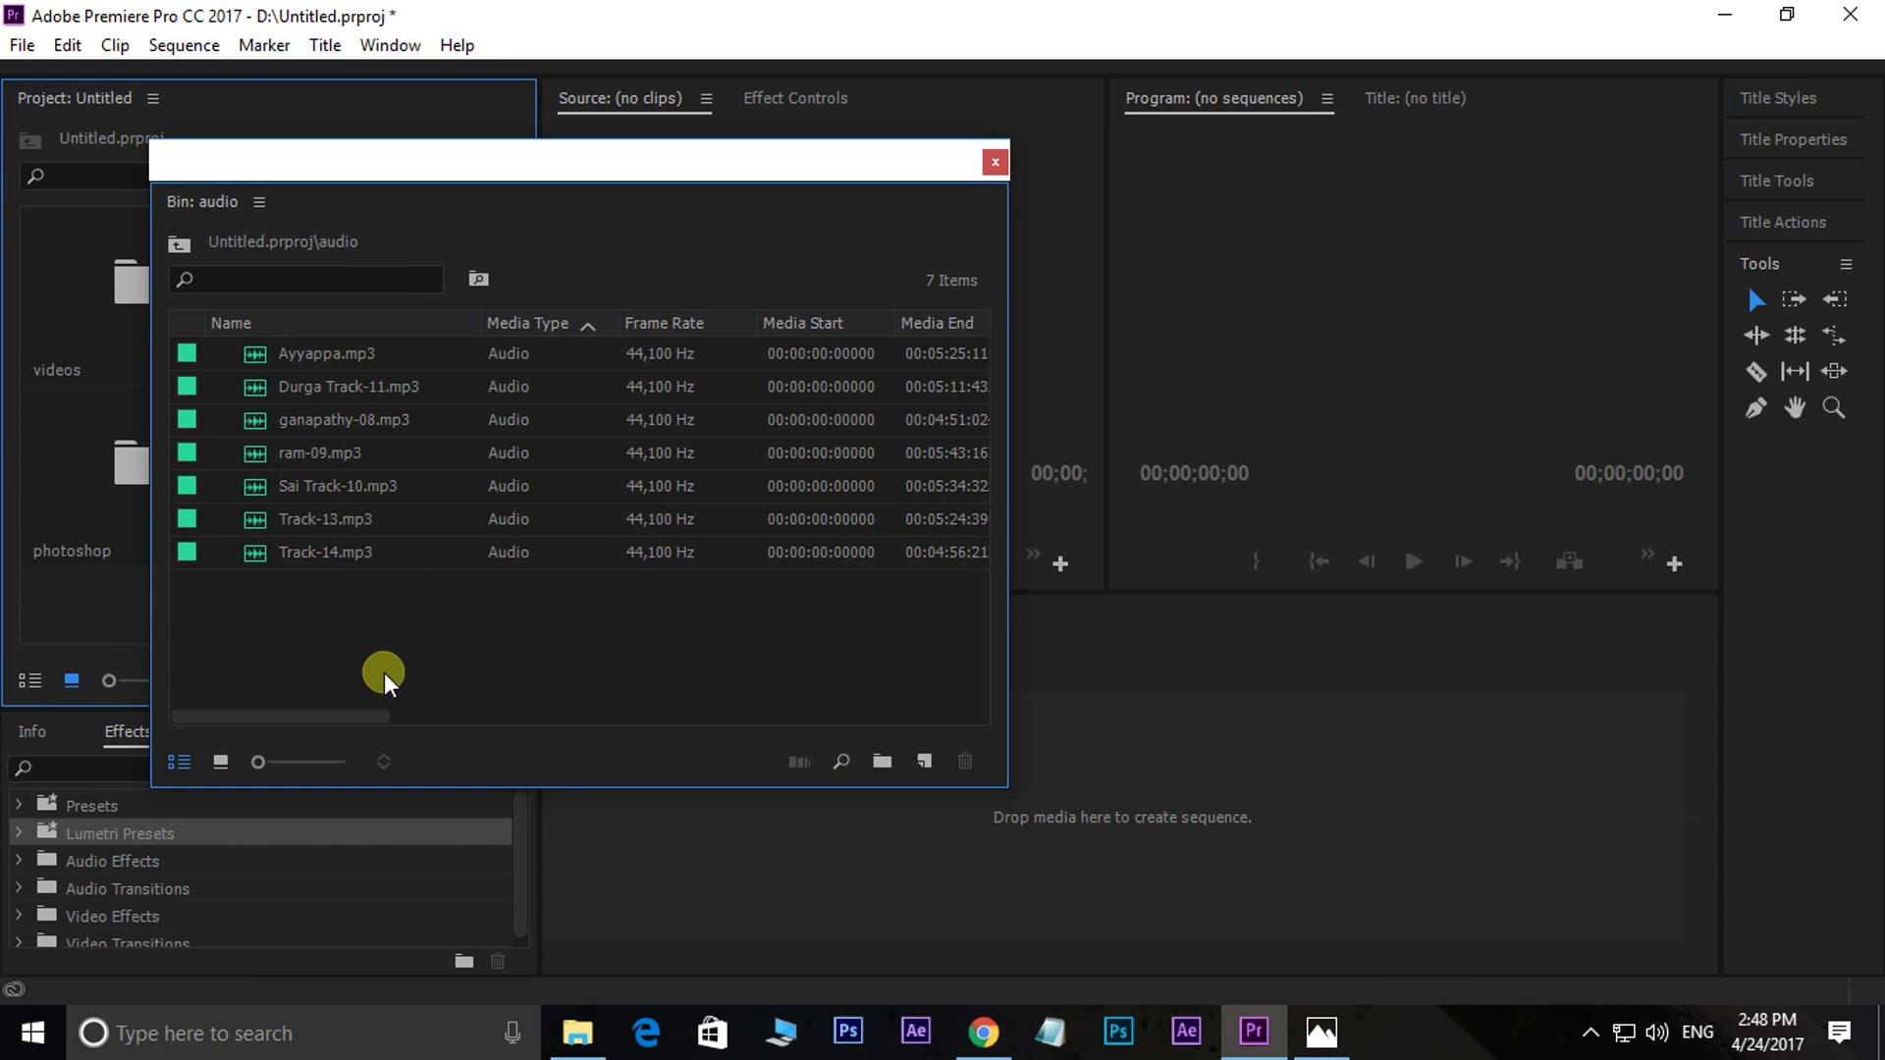
click(293, 283)
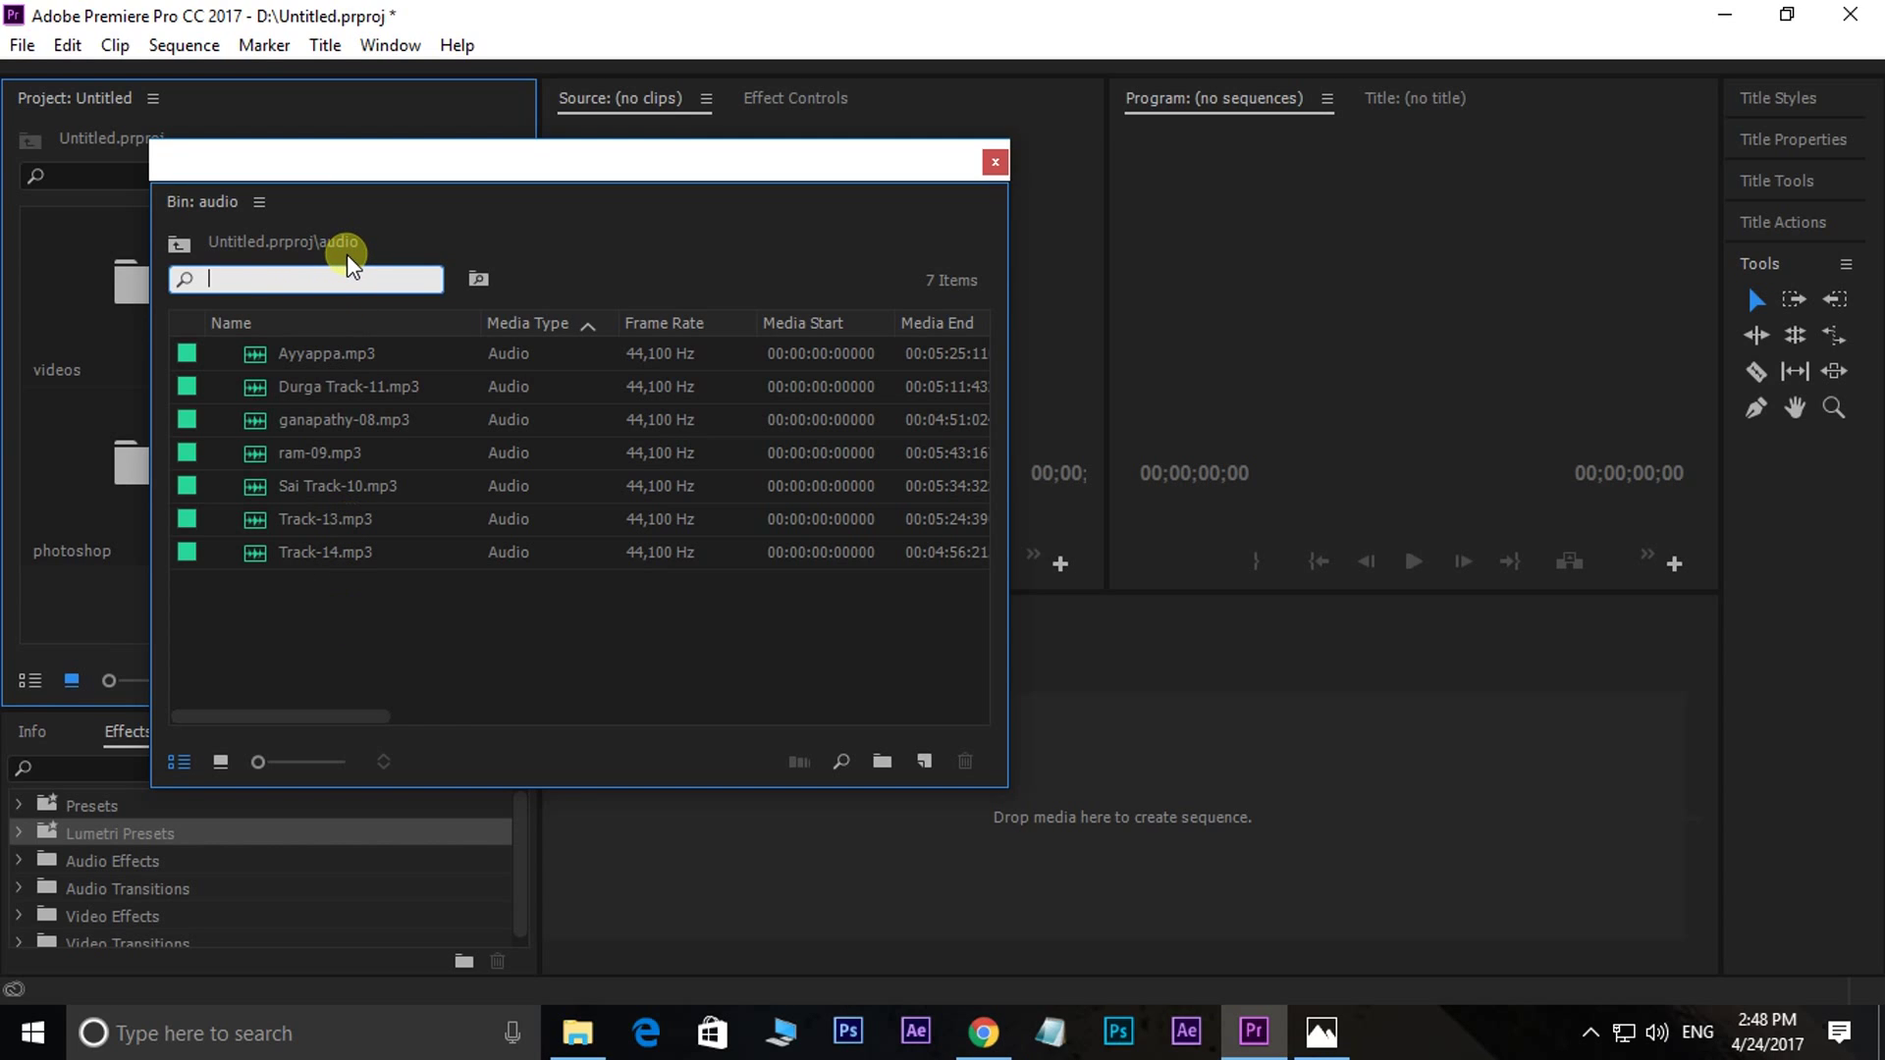
text(aya)
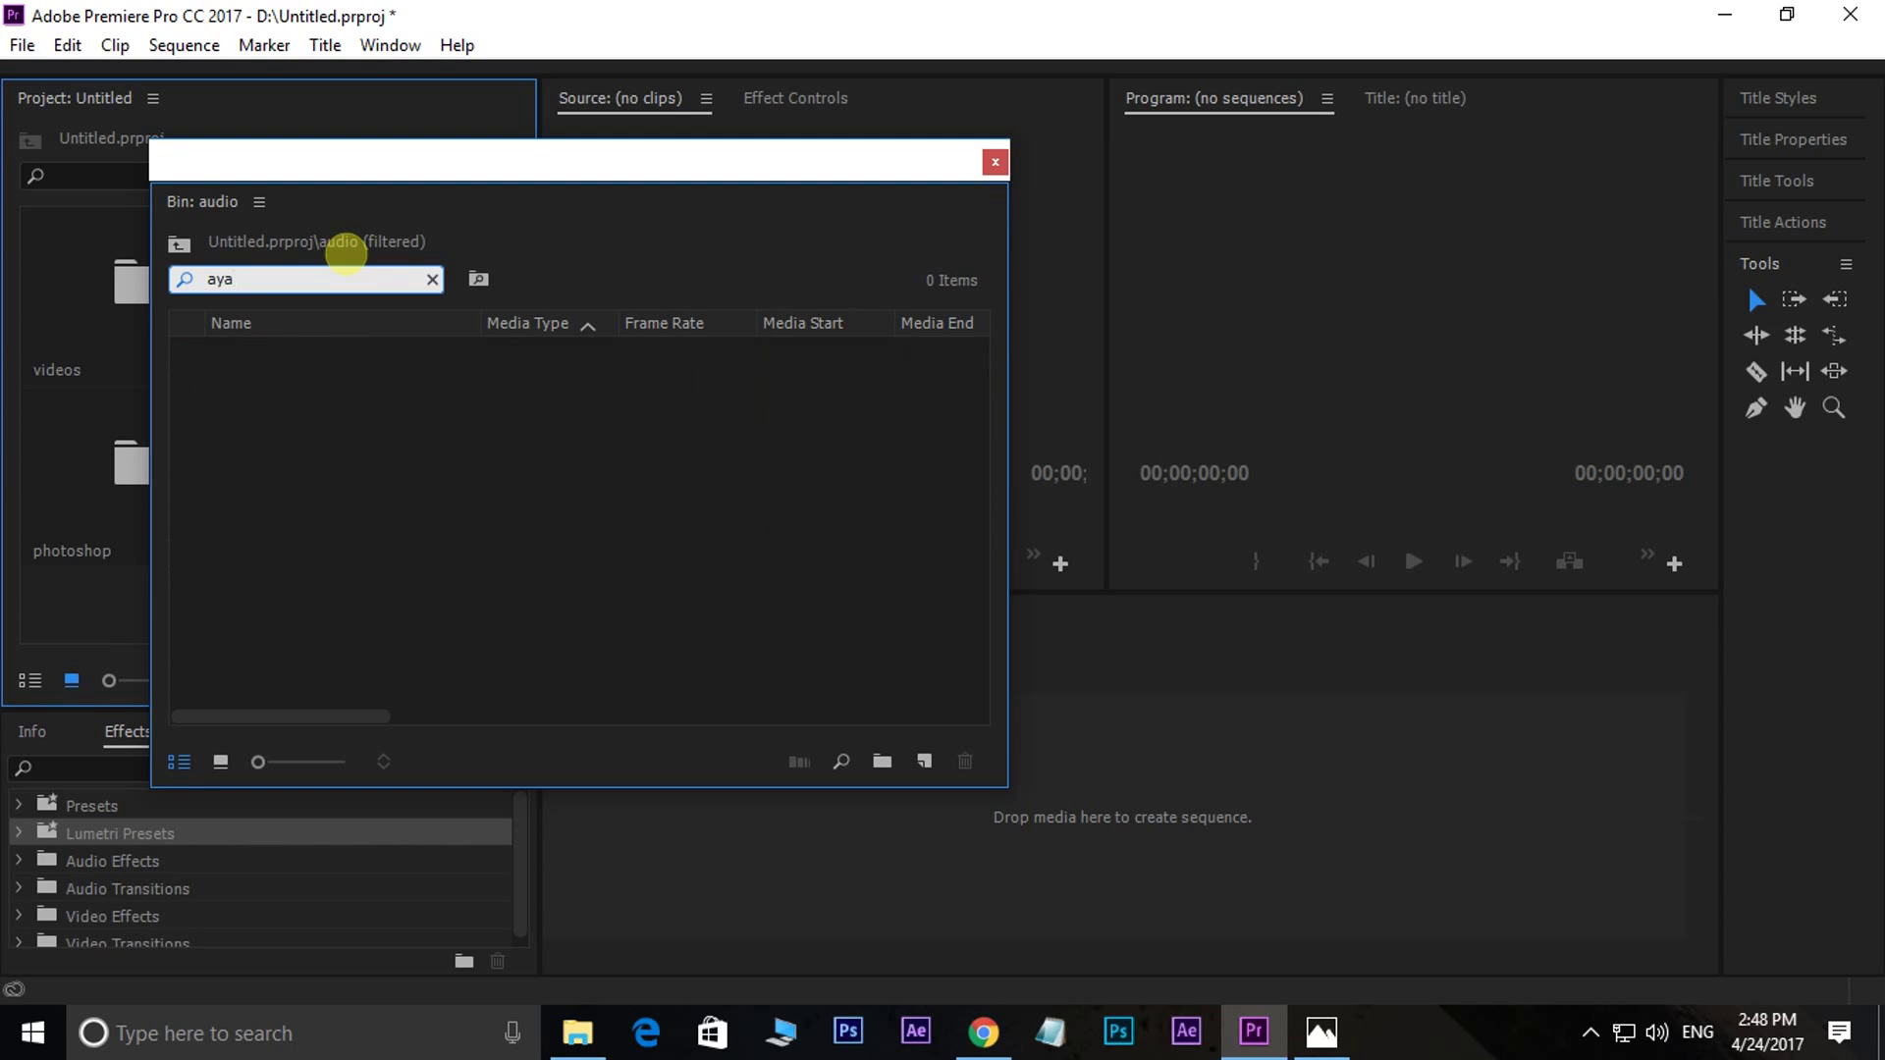
key(BackSpace)
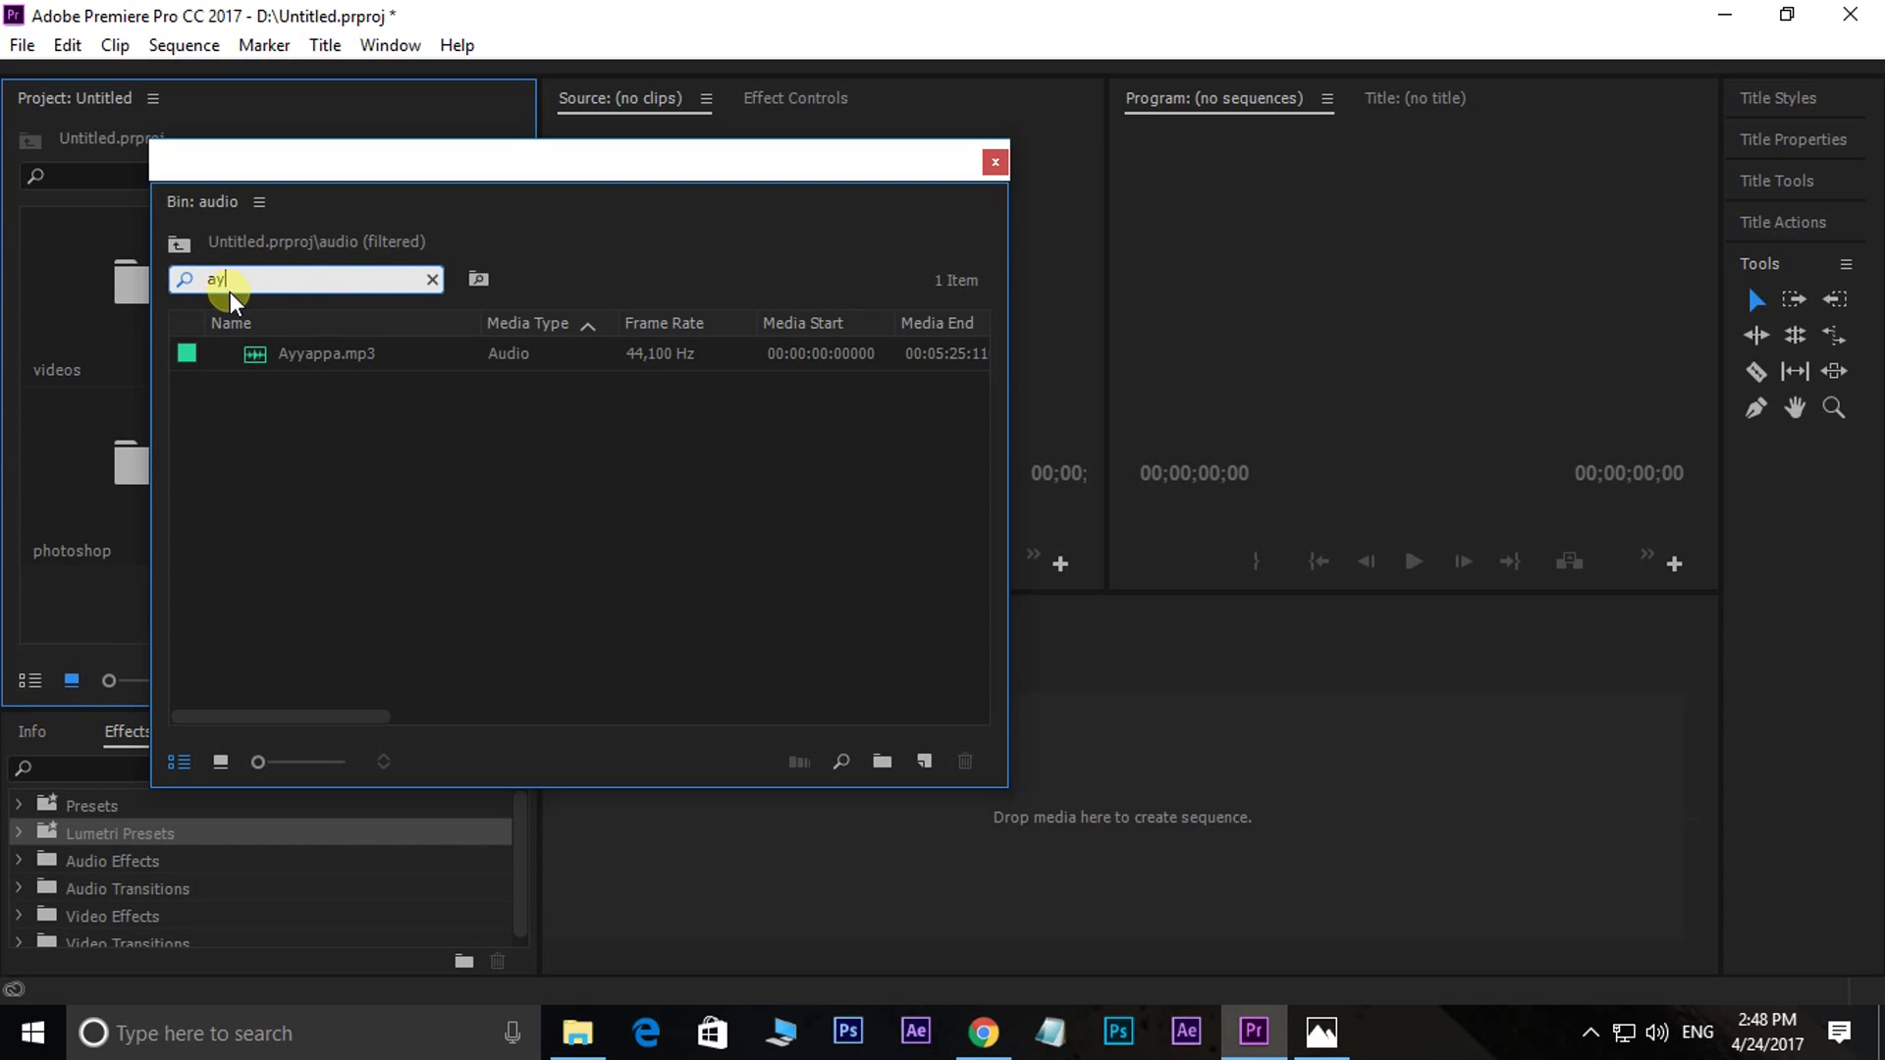
drag(252, 279, 181, 281)
key(BackSpace)
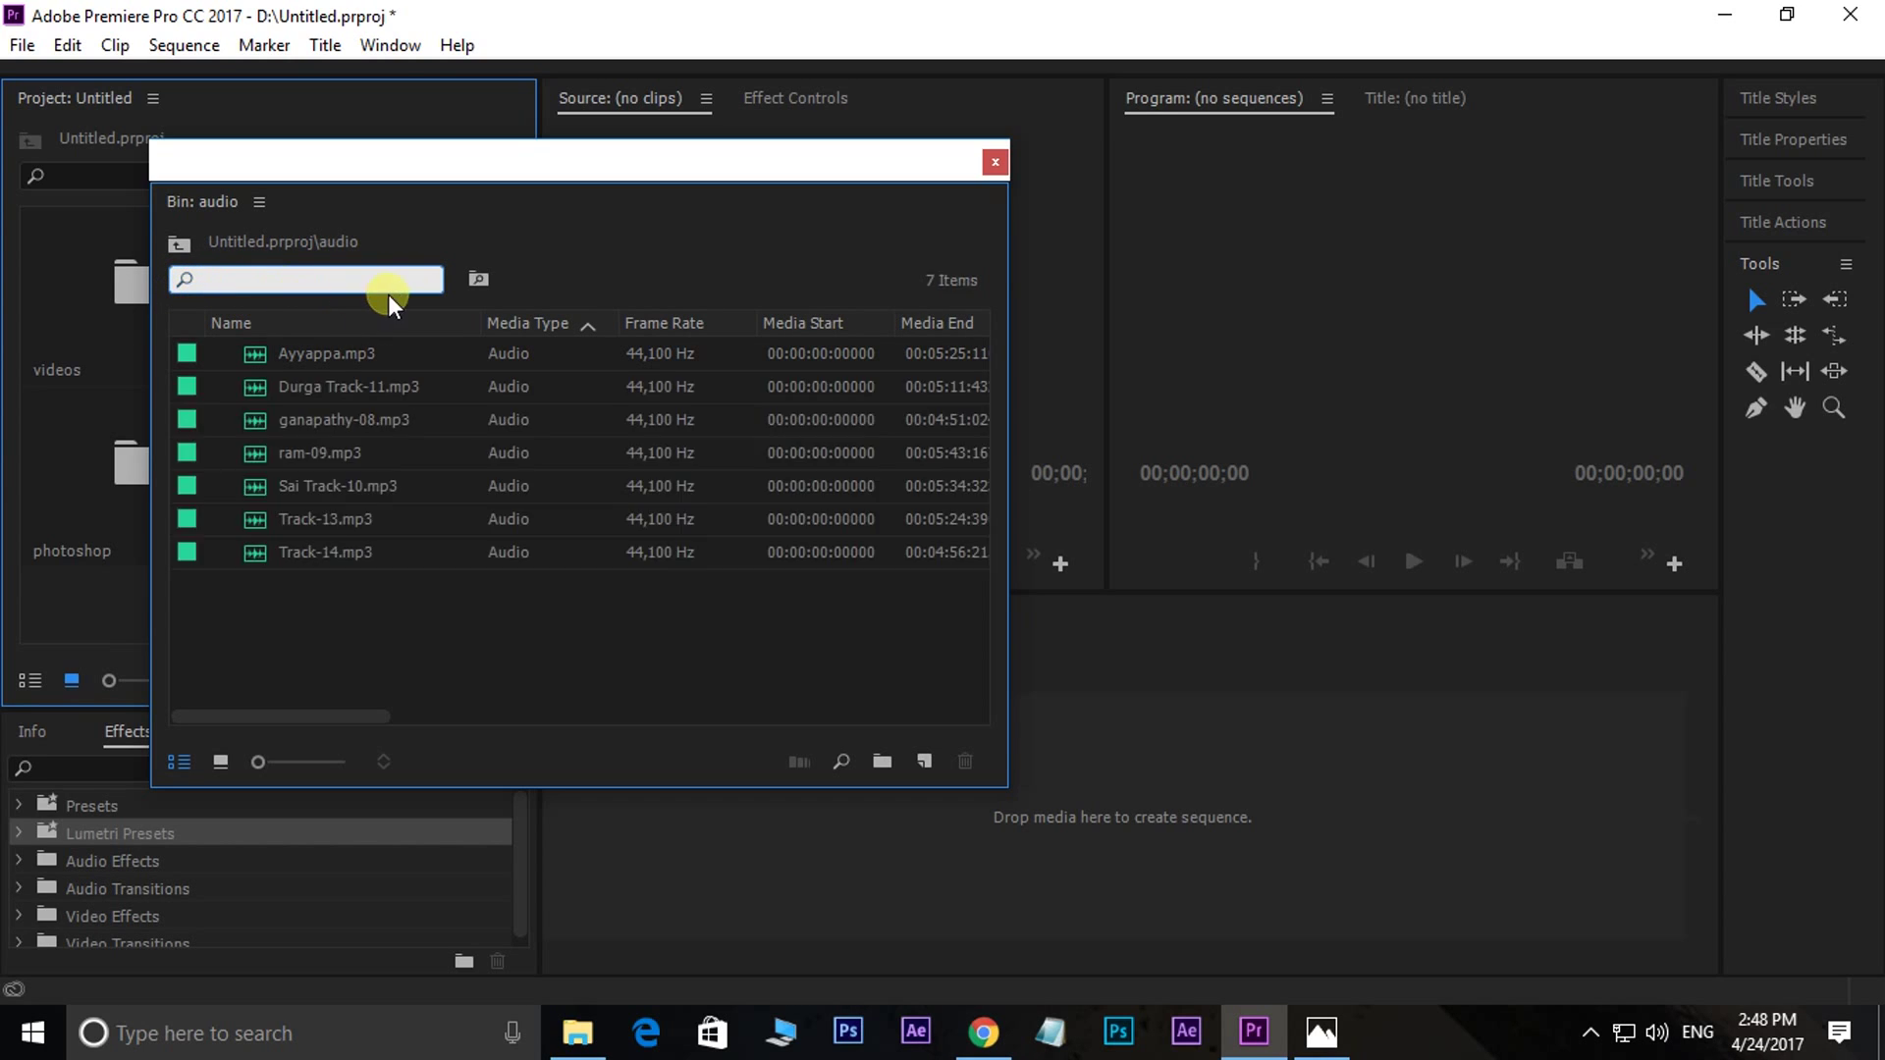
click(364, 639)
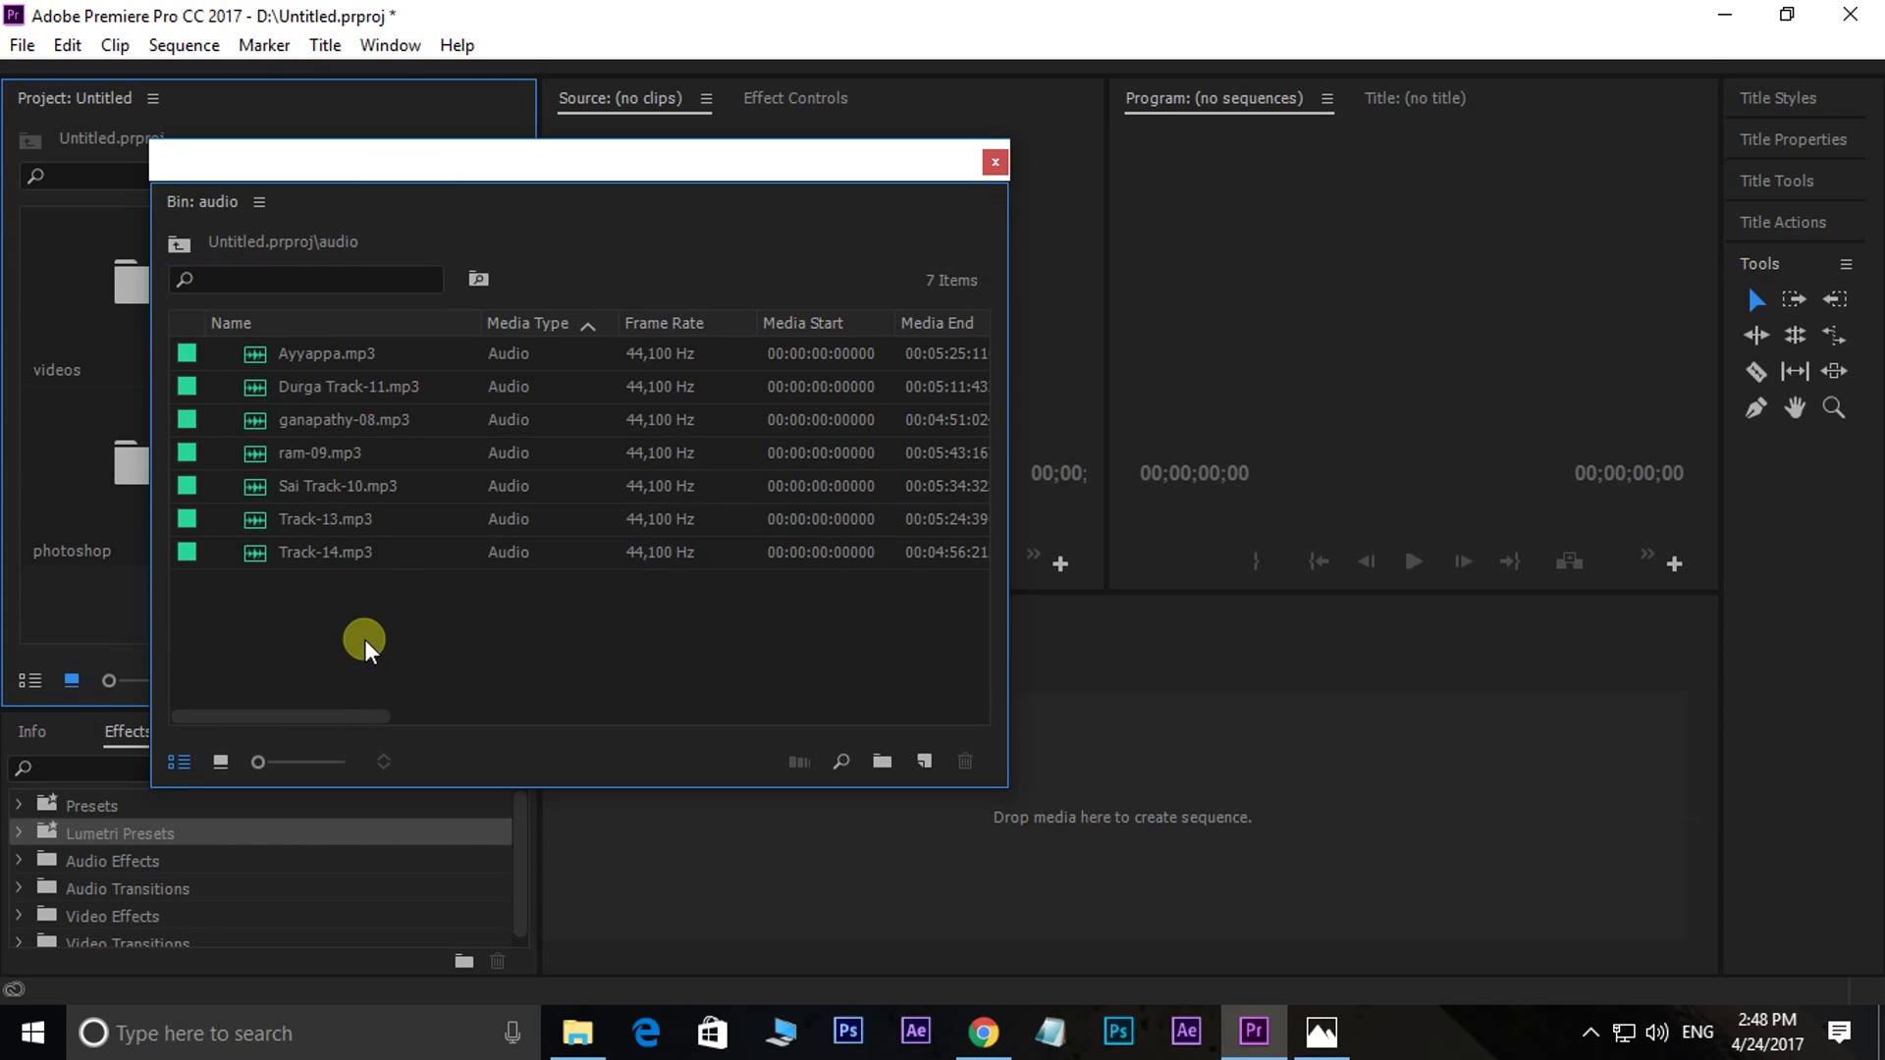
- Close the audio bin and open the photoshop bin's Import dialog
click(994, 162)
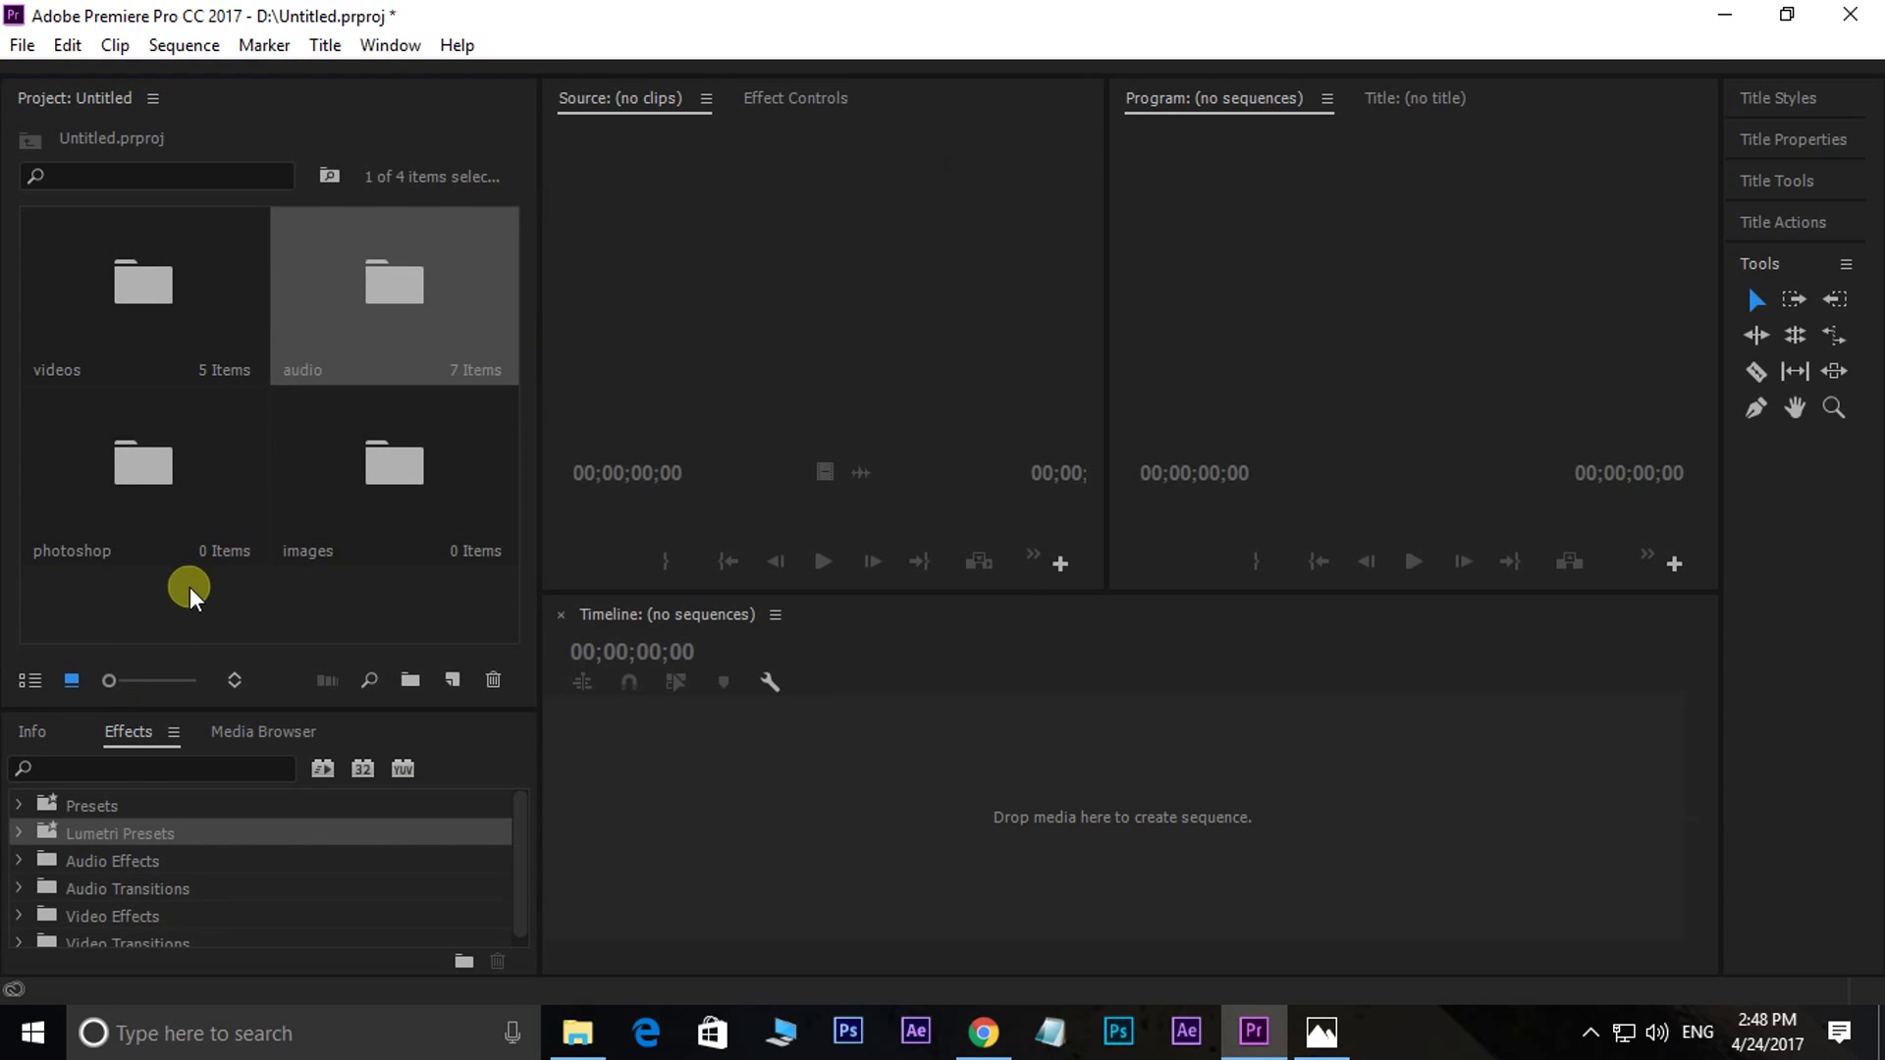
double_click(154, 478)
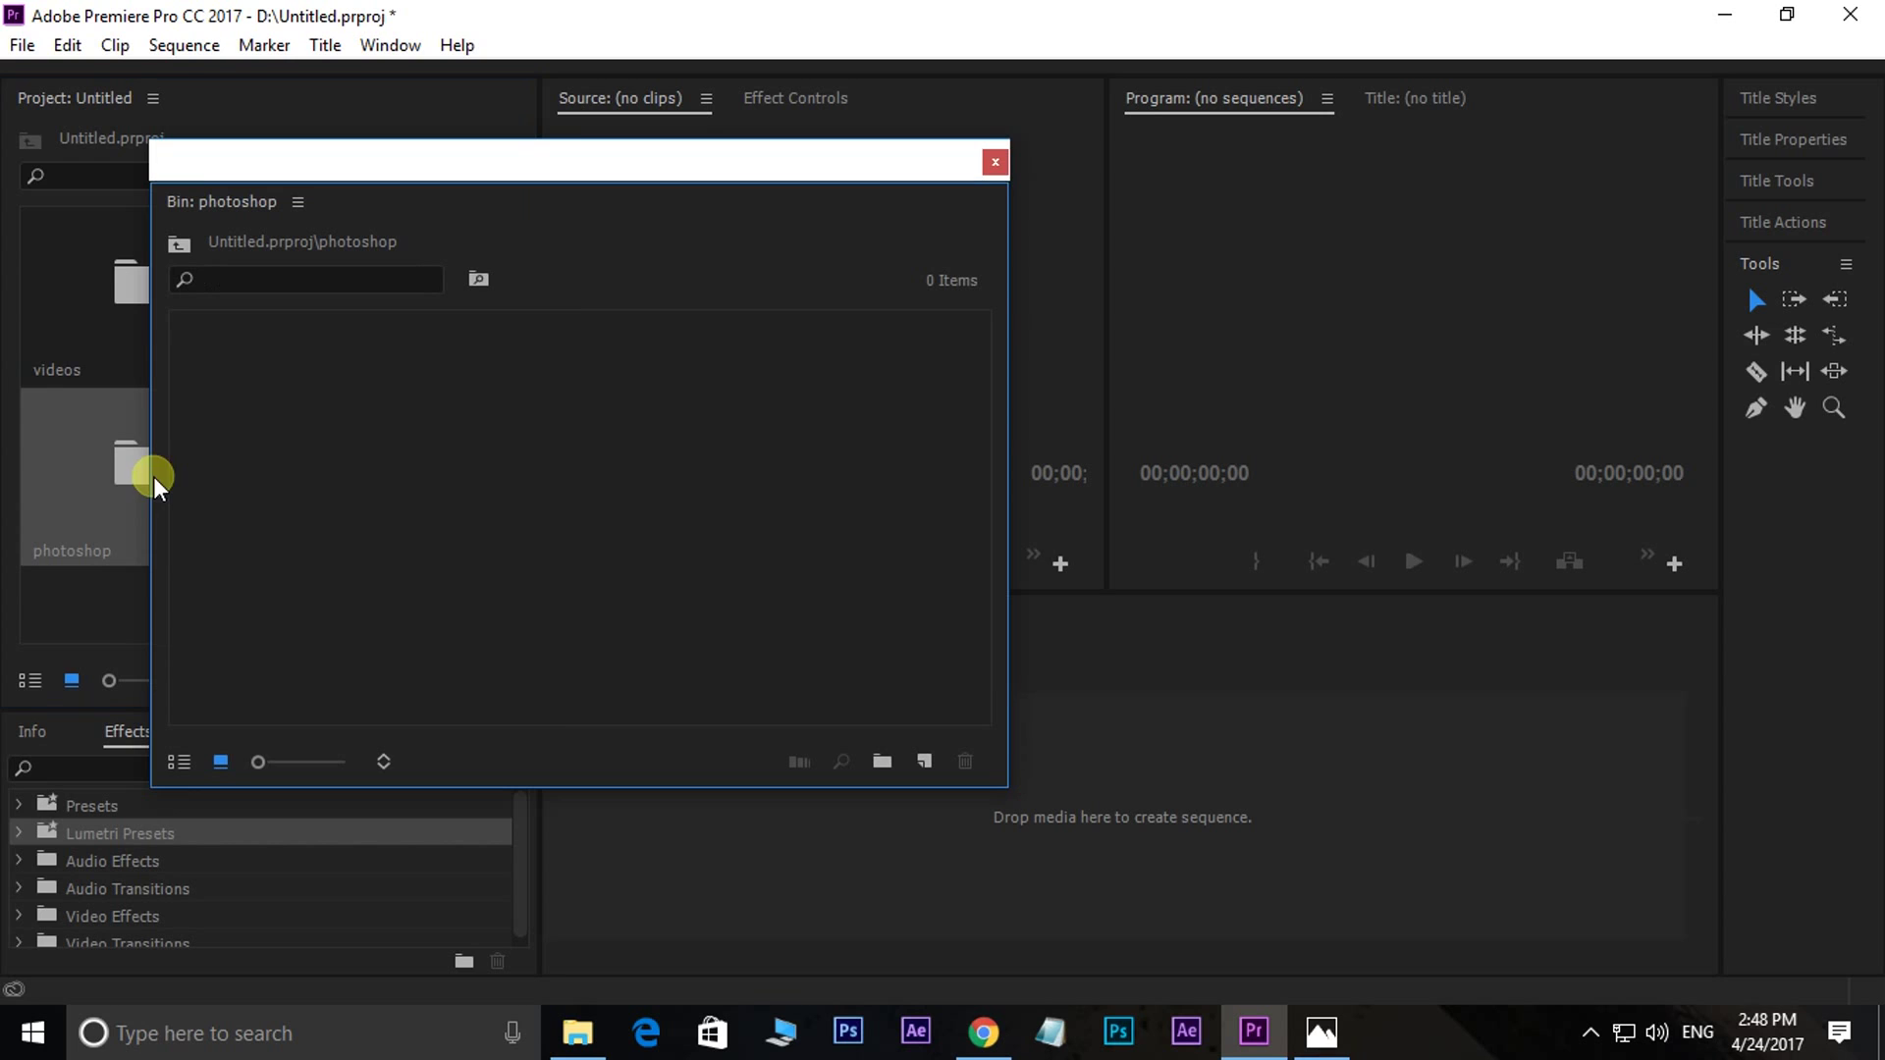
double_click(552, 428)
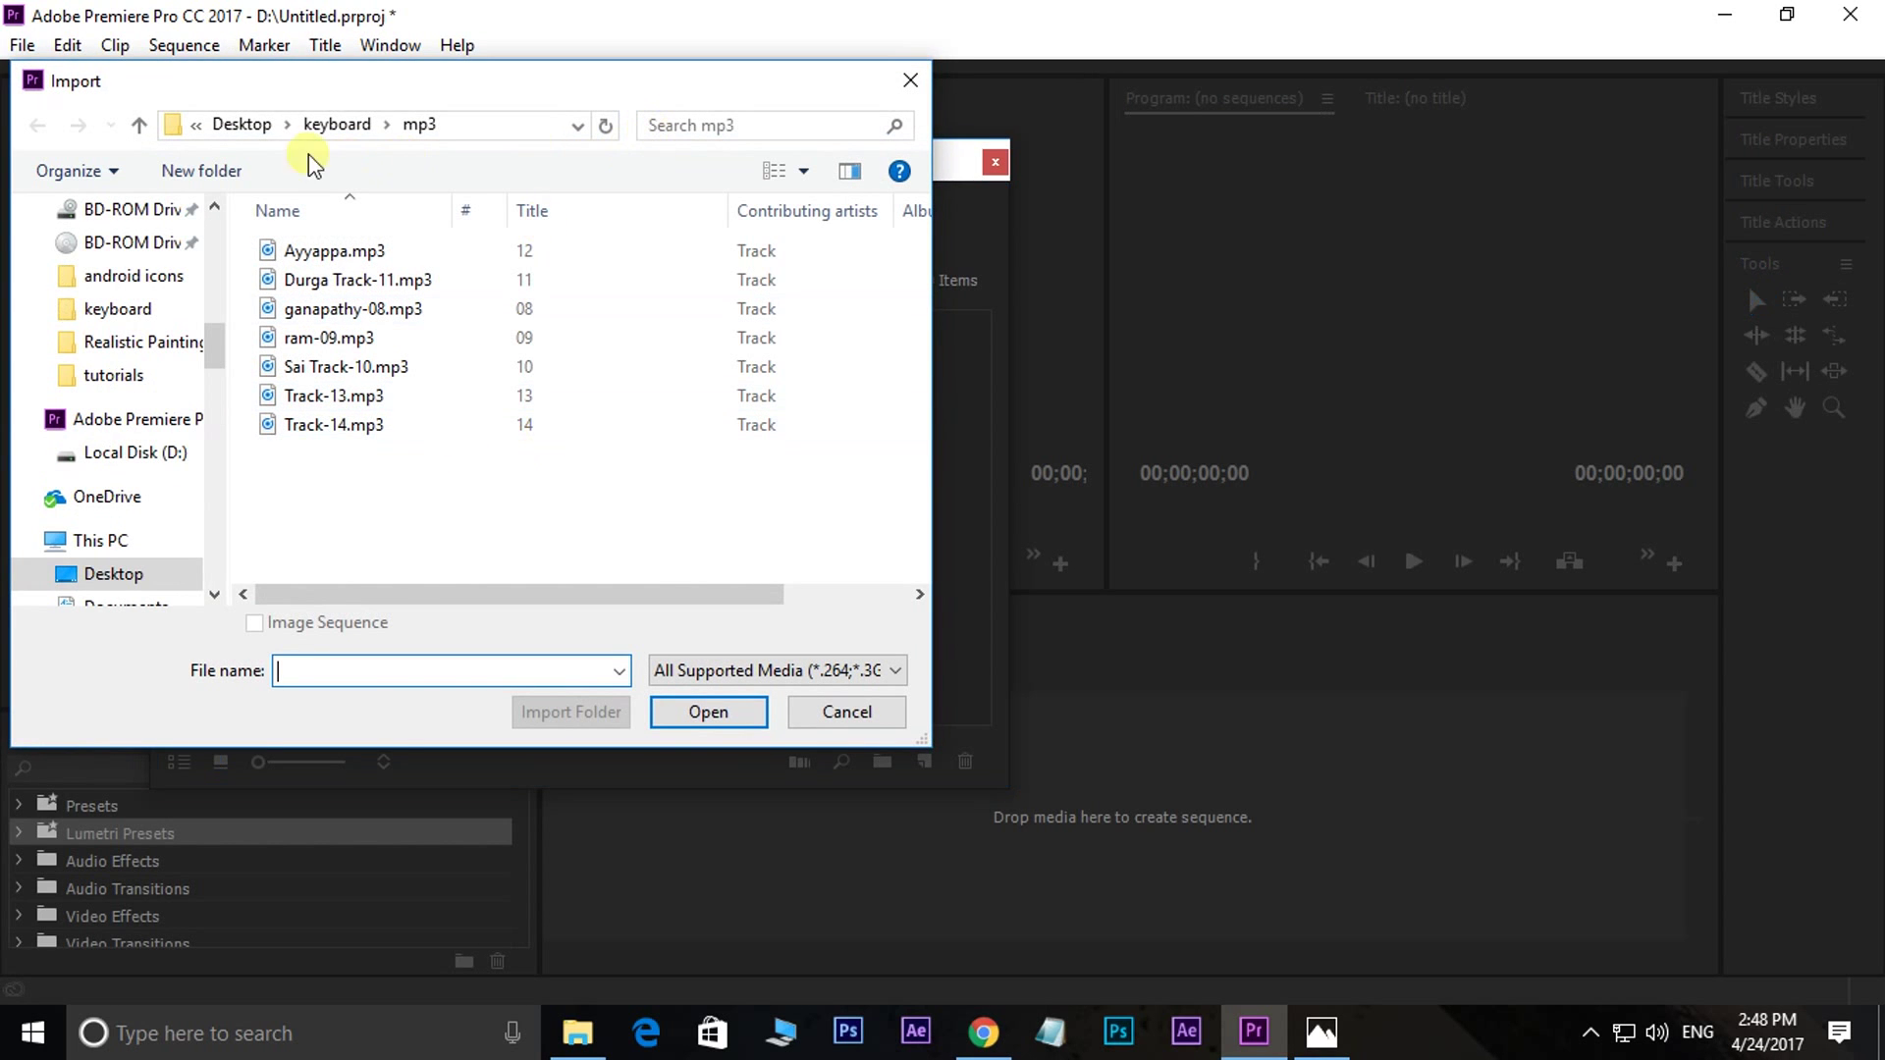
- Choose the title PSD in the keyboard > photoshop folder for import
click(139, 124)
click(319, 285)
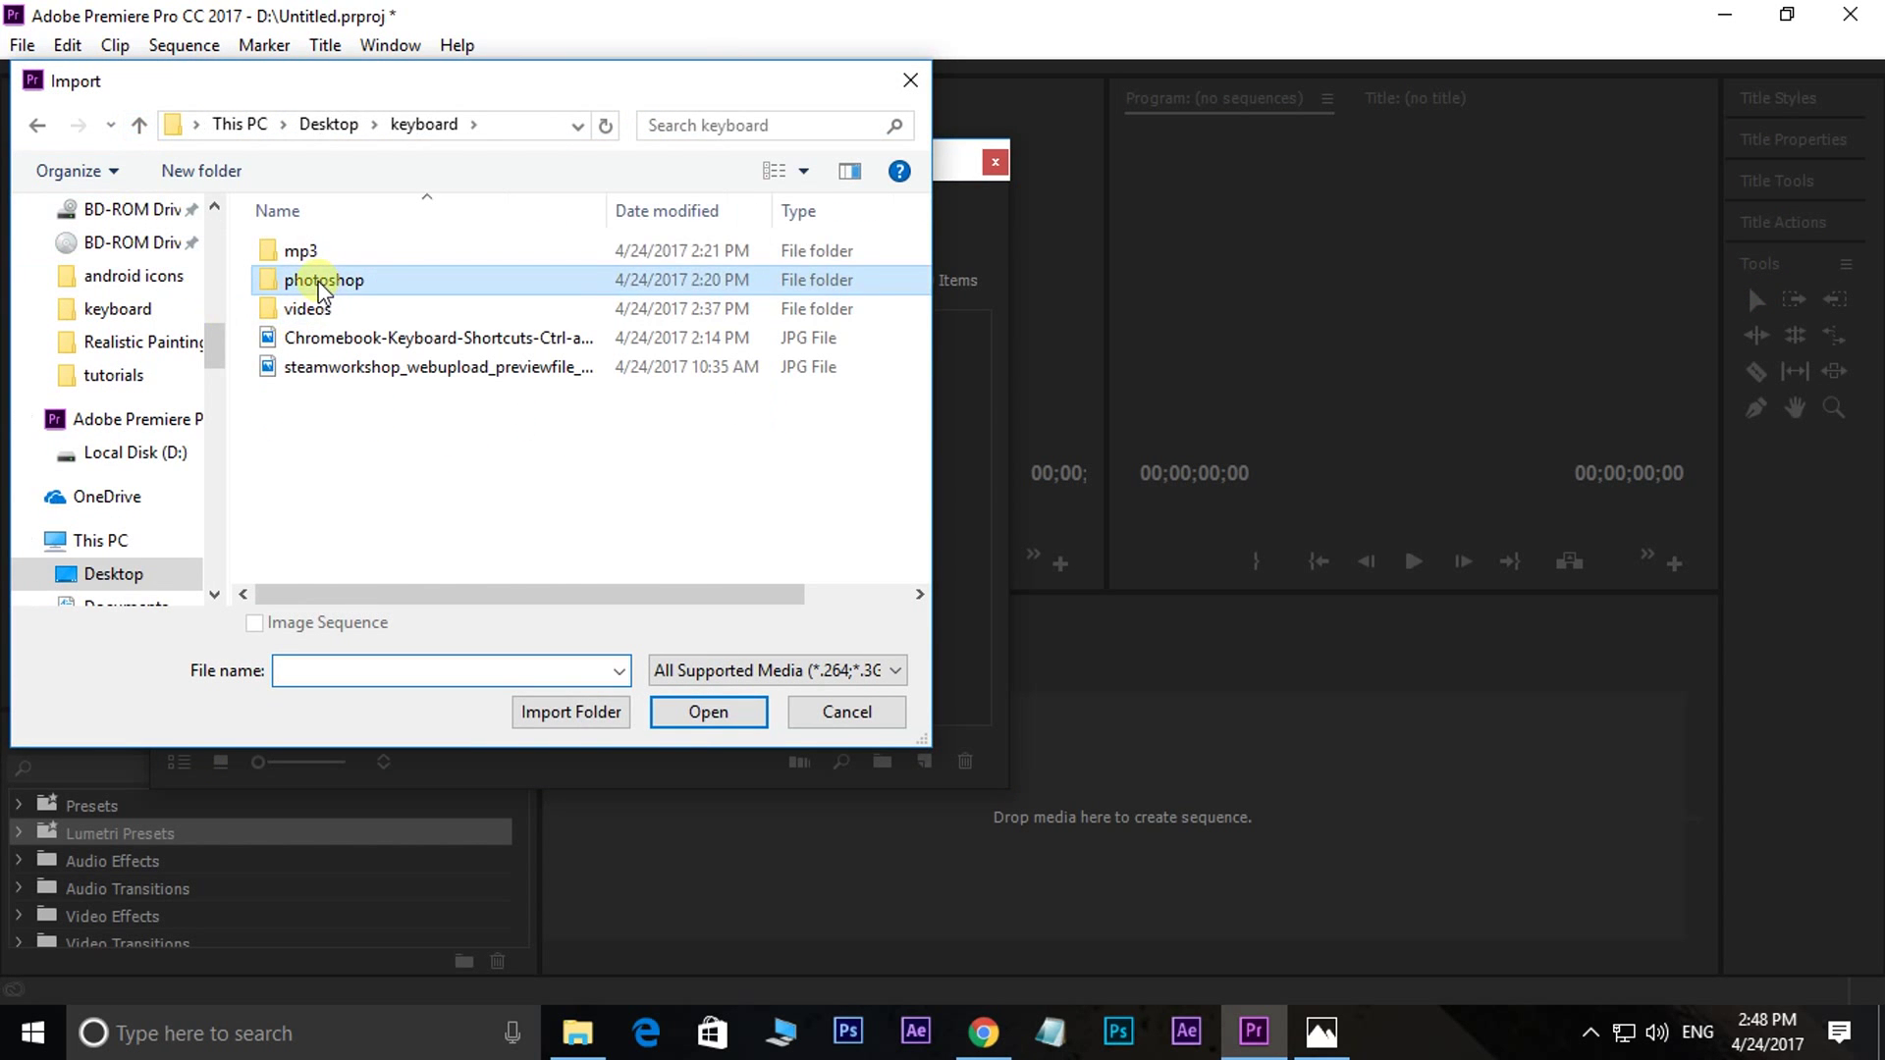
double_click(319, 285)
click(708, 712)
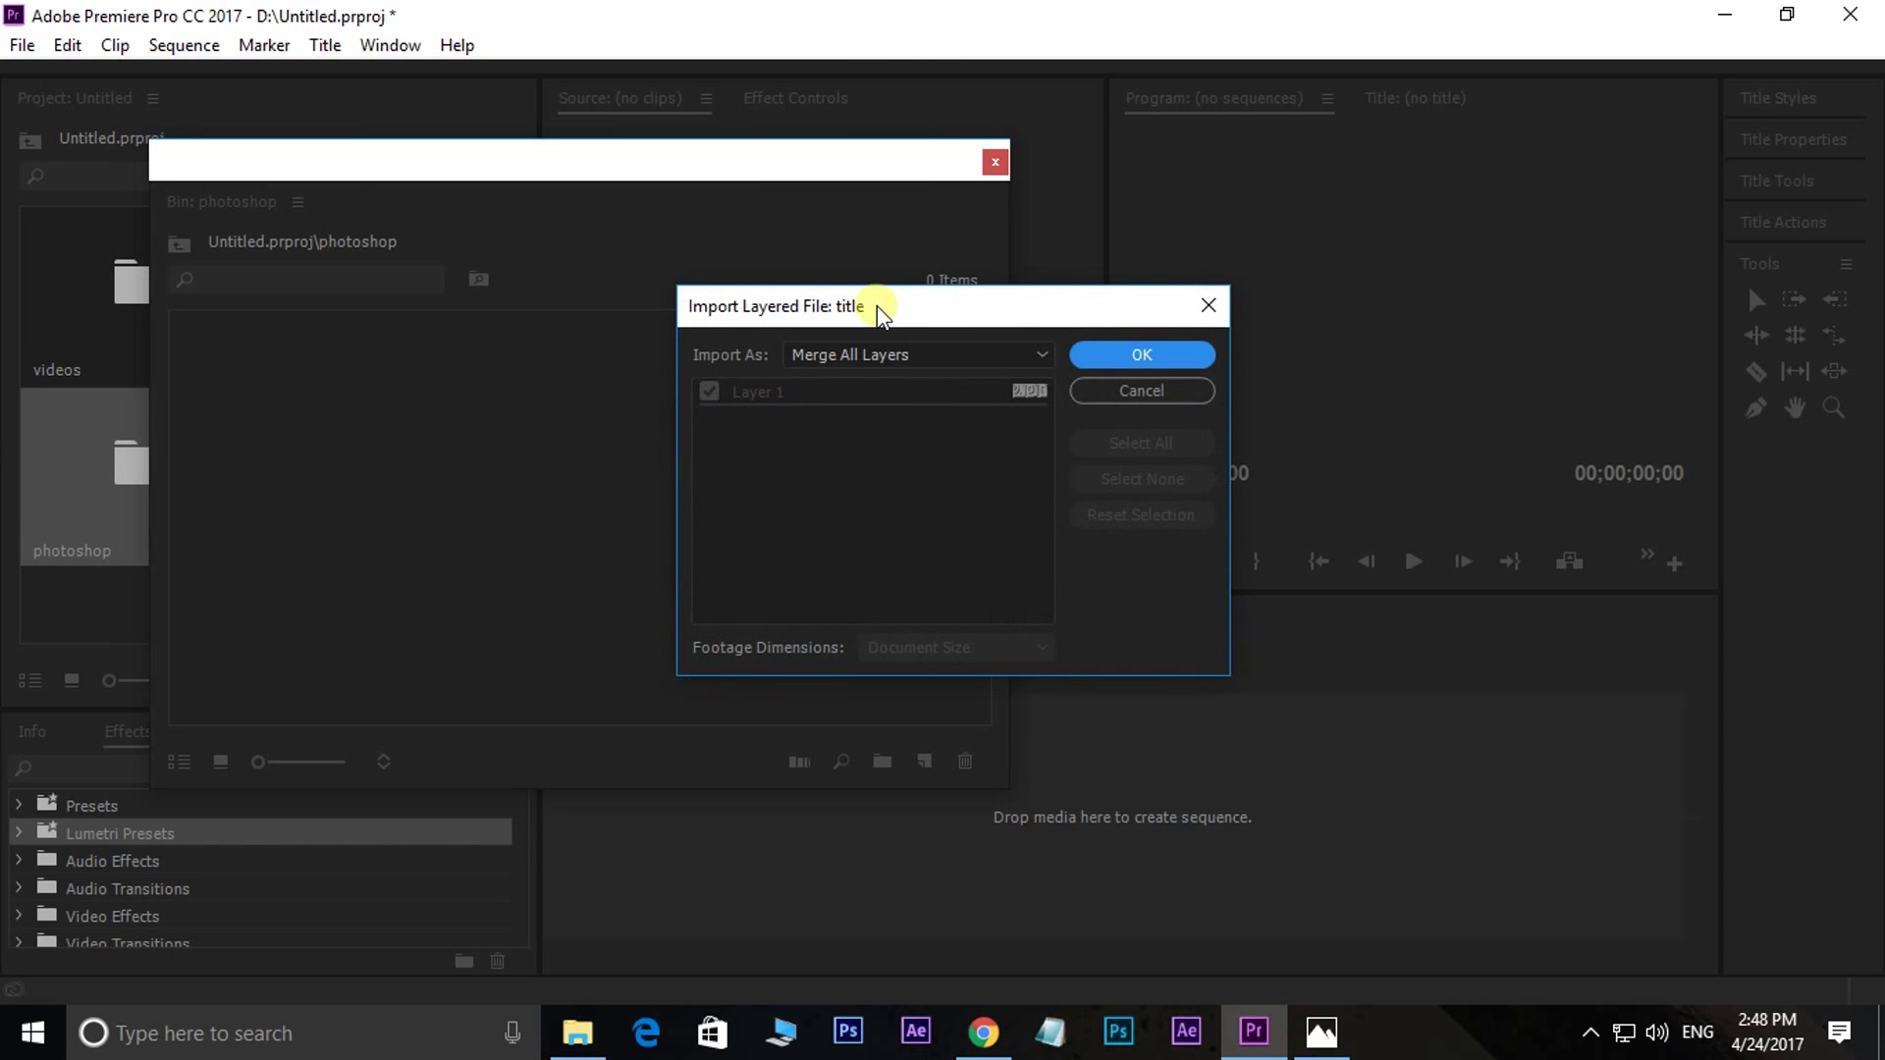
- Import title.psd with Merge All Layers, then close the photoshop bin window
drag(876, 304, 585, 228)
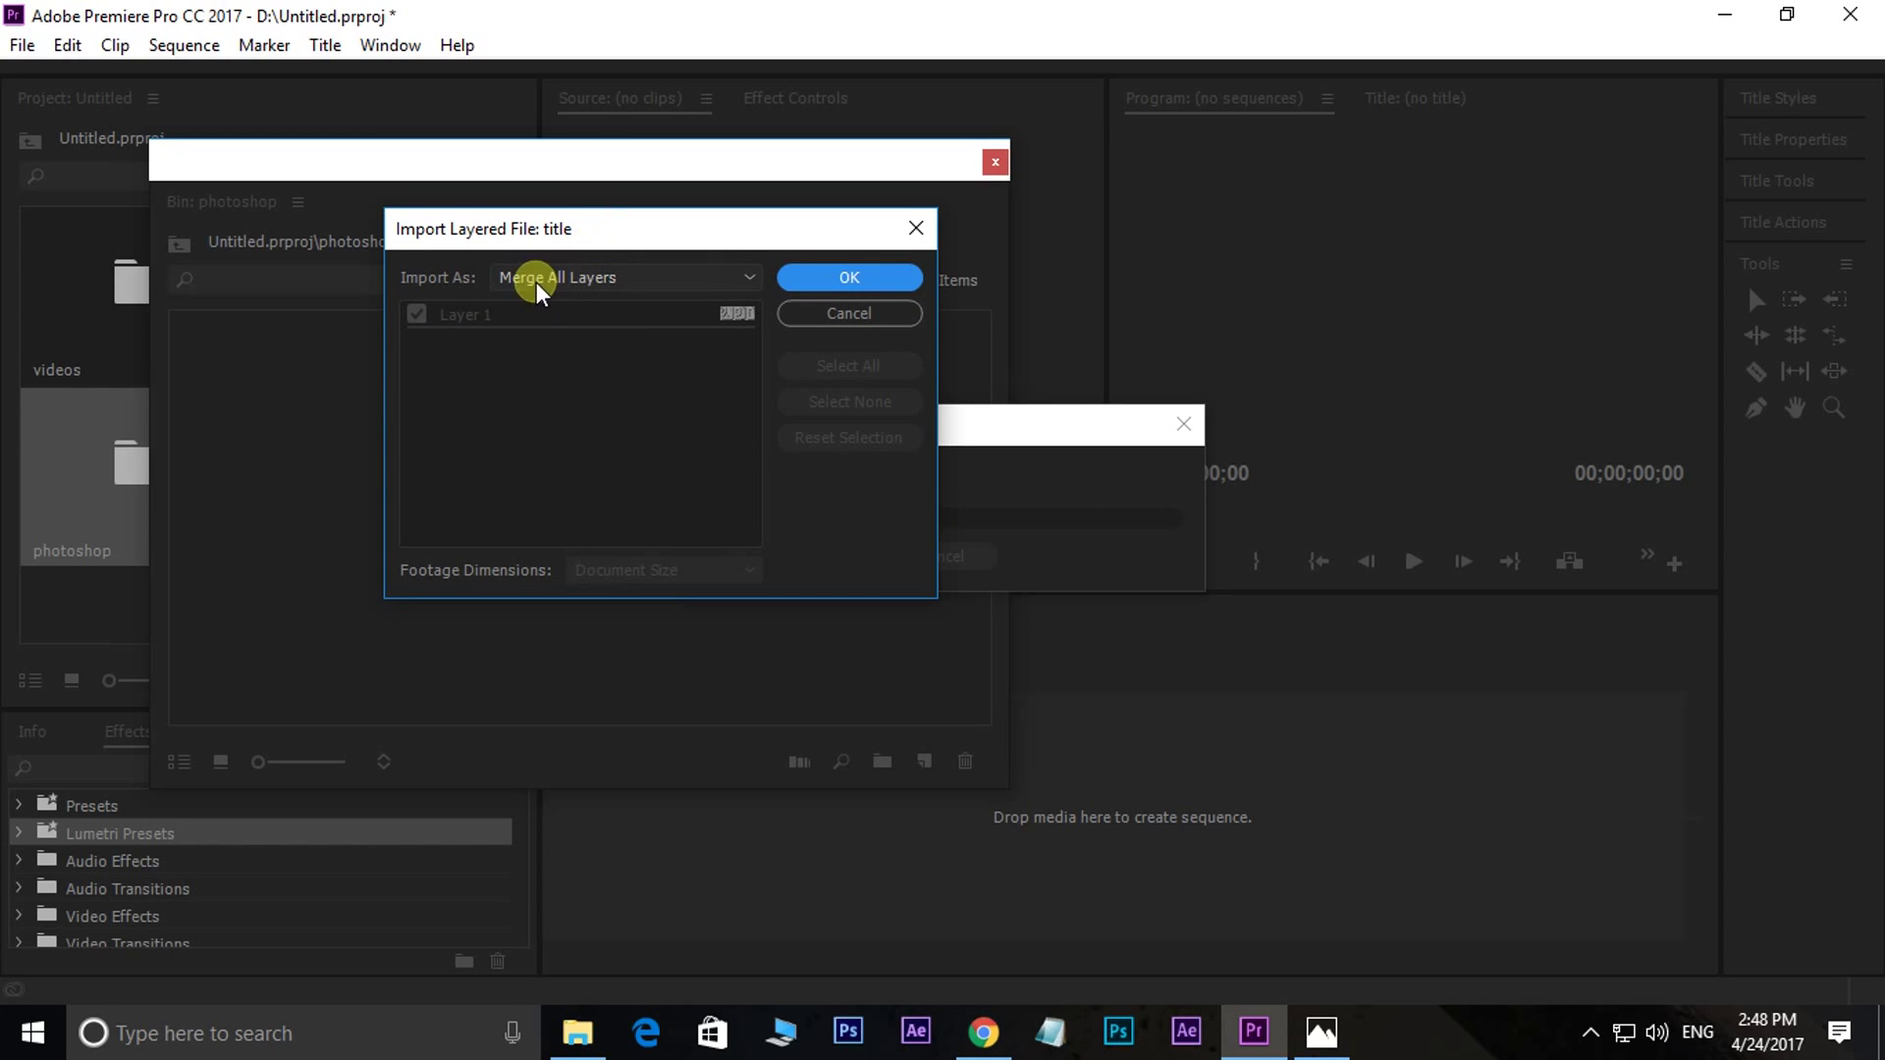
click(709, 274)
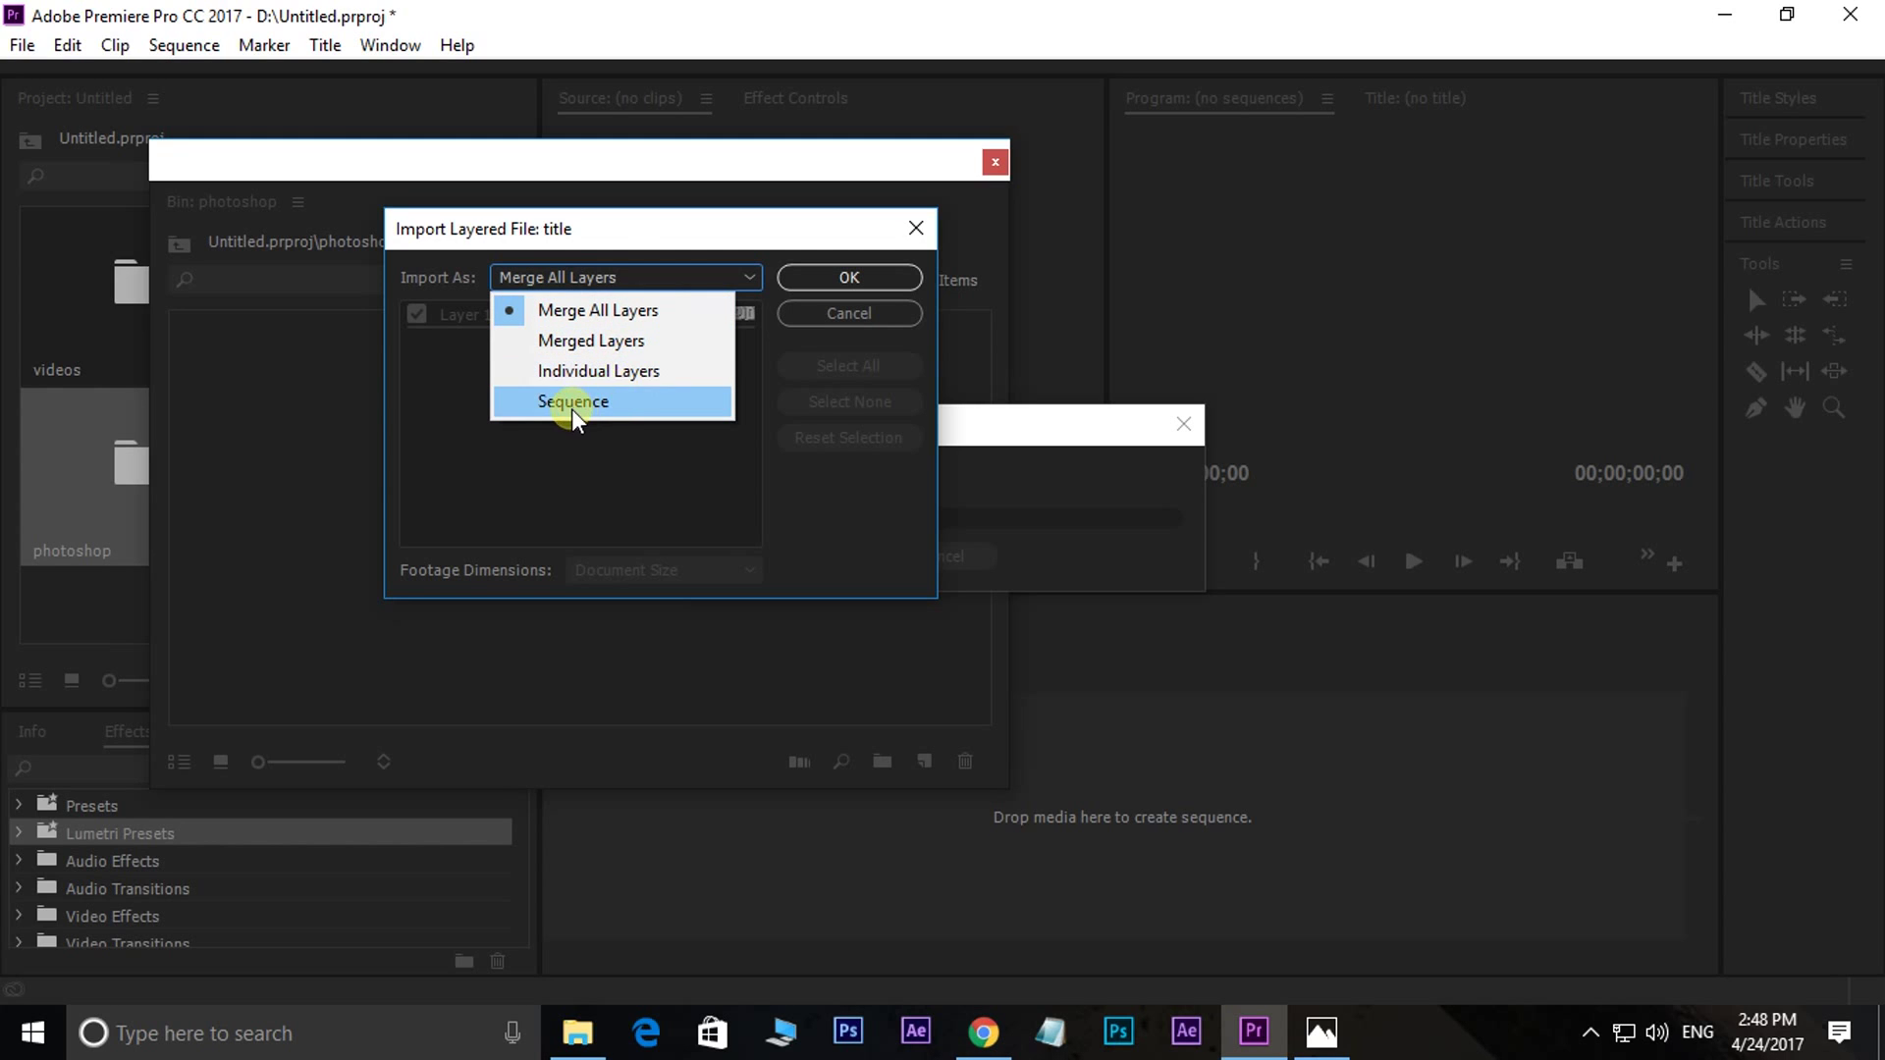
click(619, 228)
drag(618, 228, 656, 318)
click(686, 363)
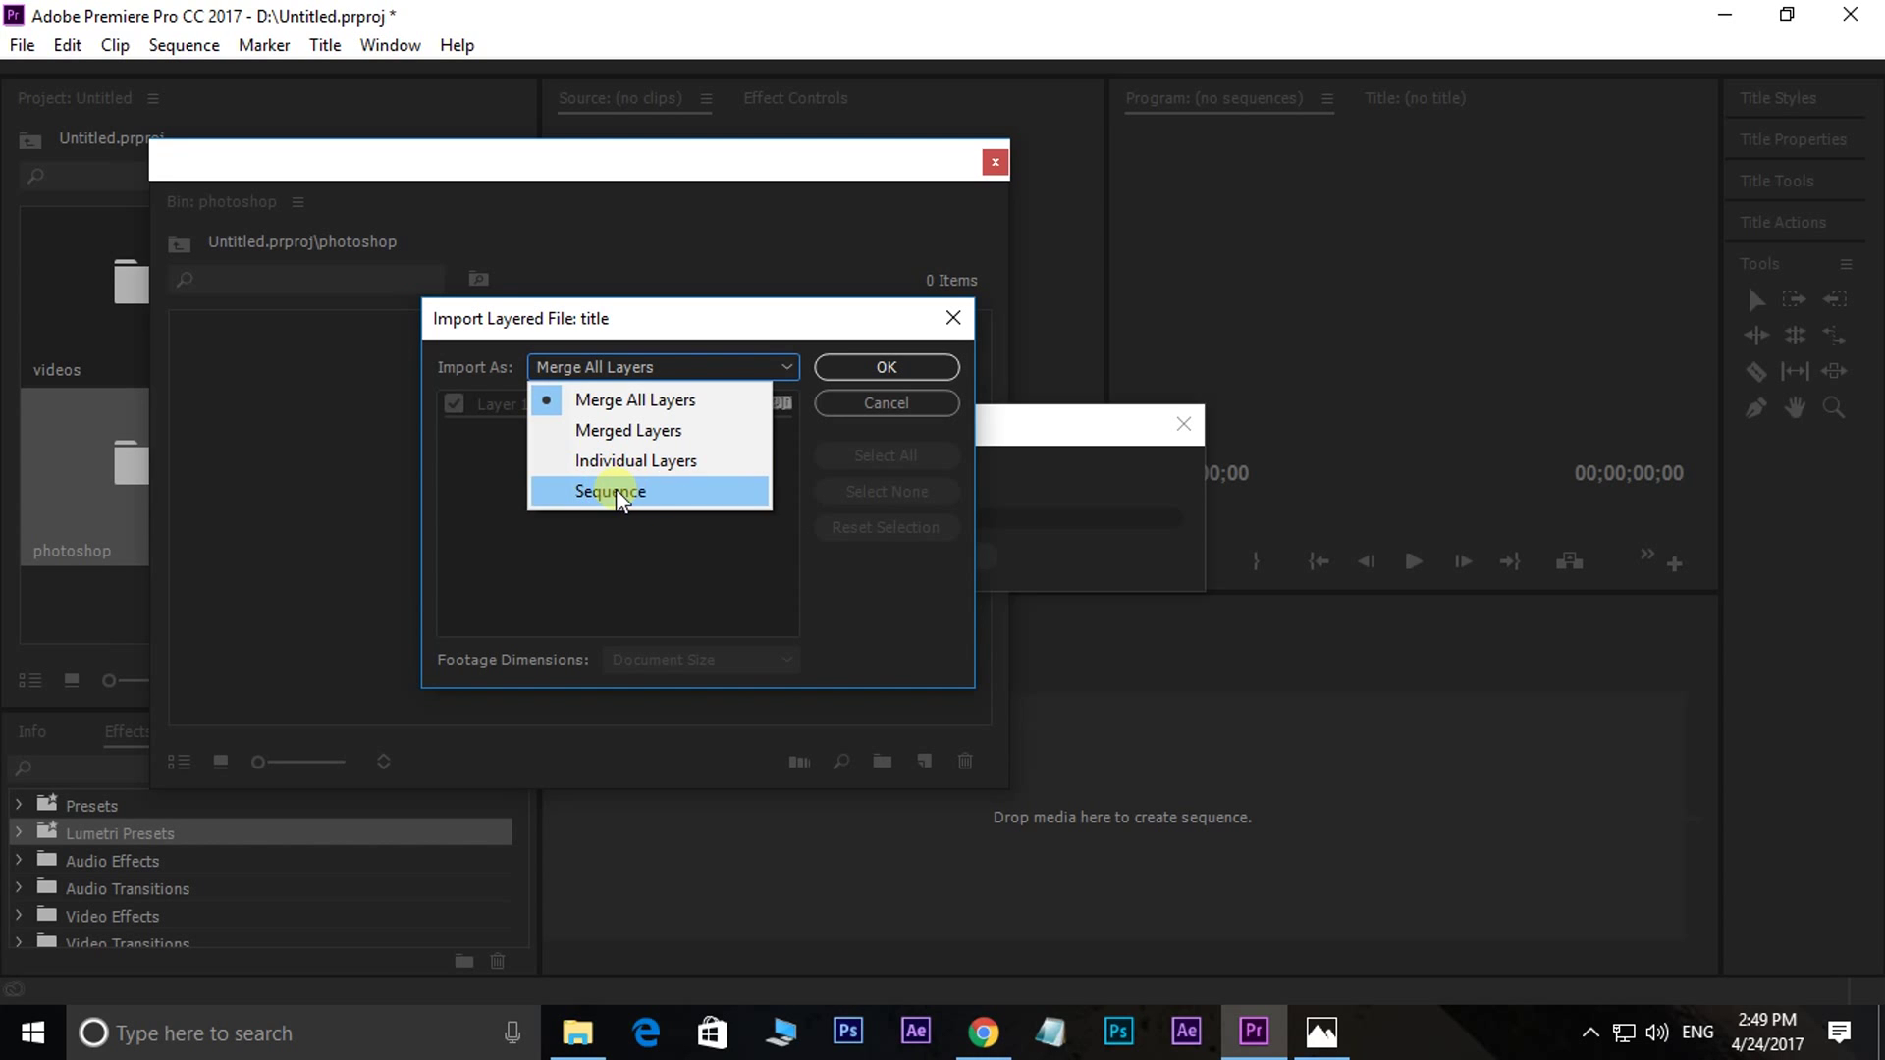
click(620, 553)
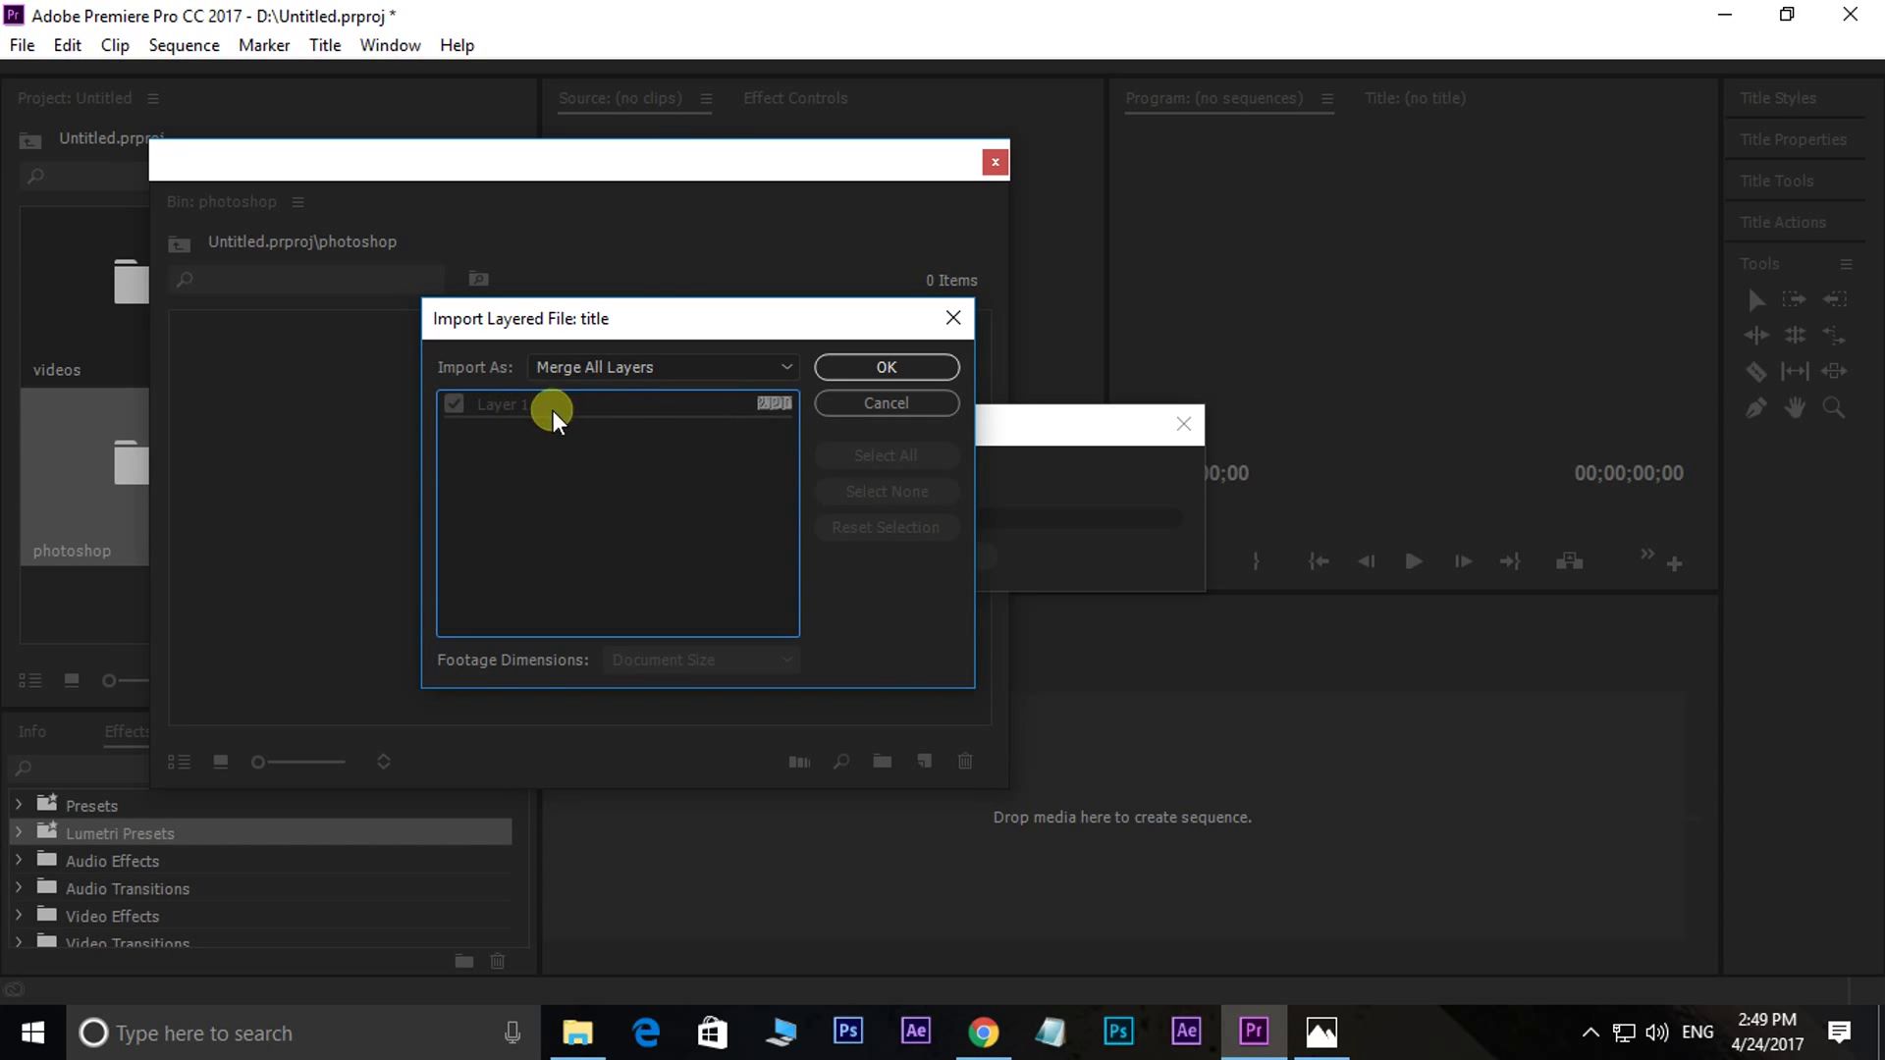
click(905, 367)
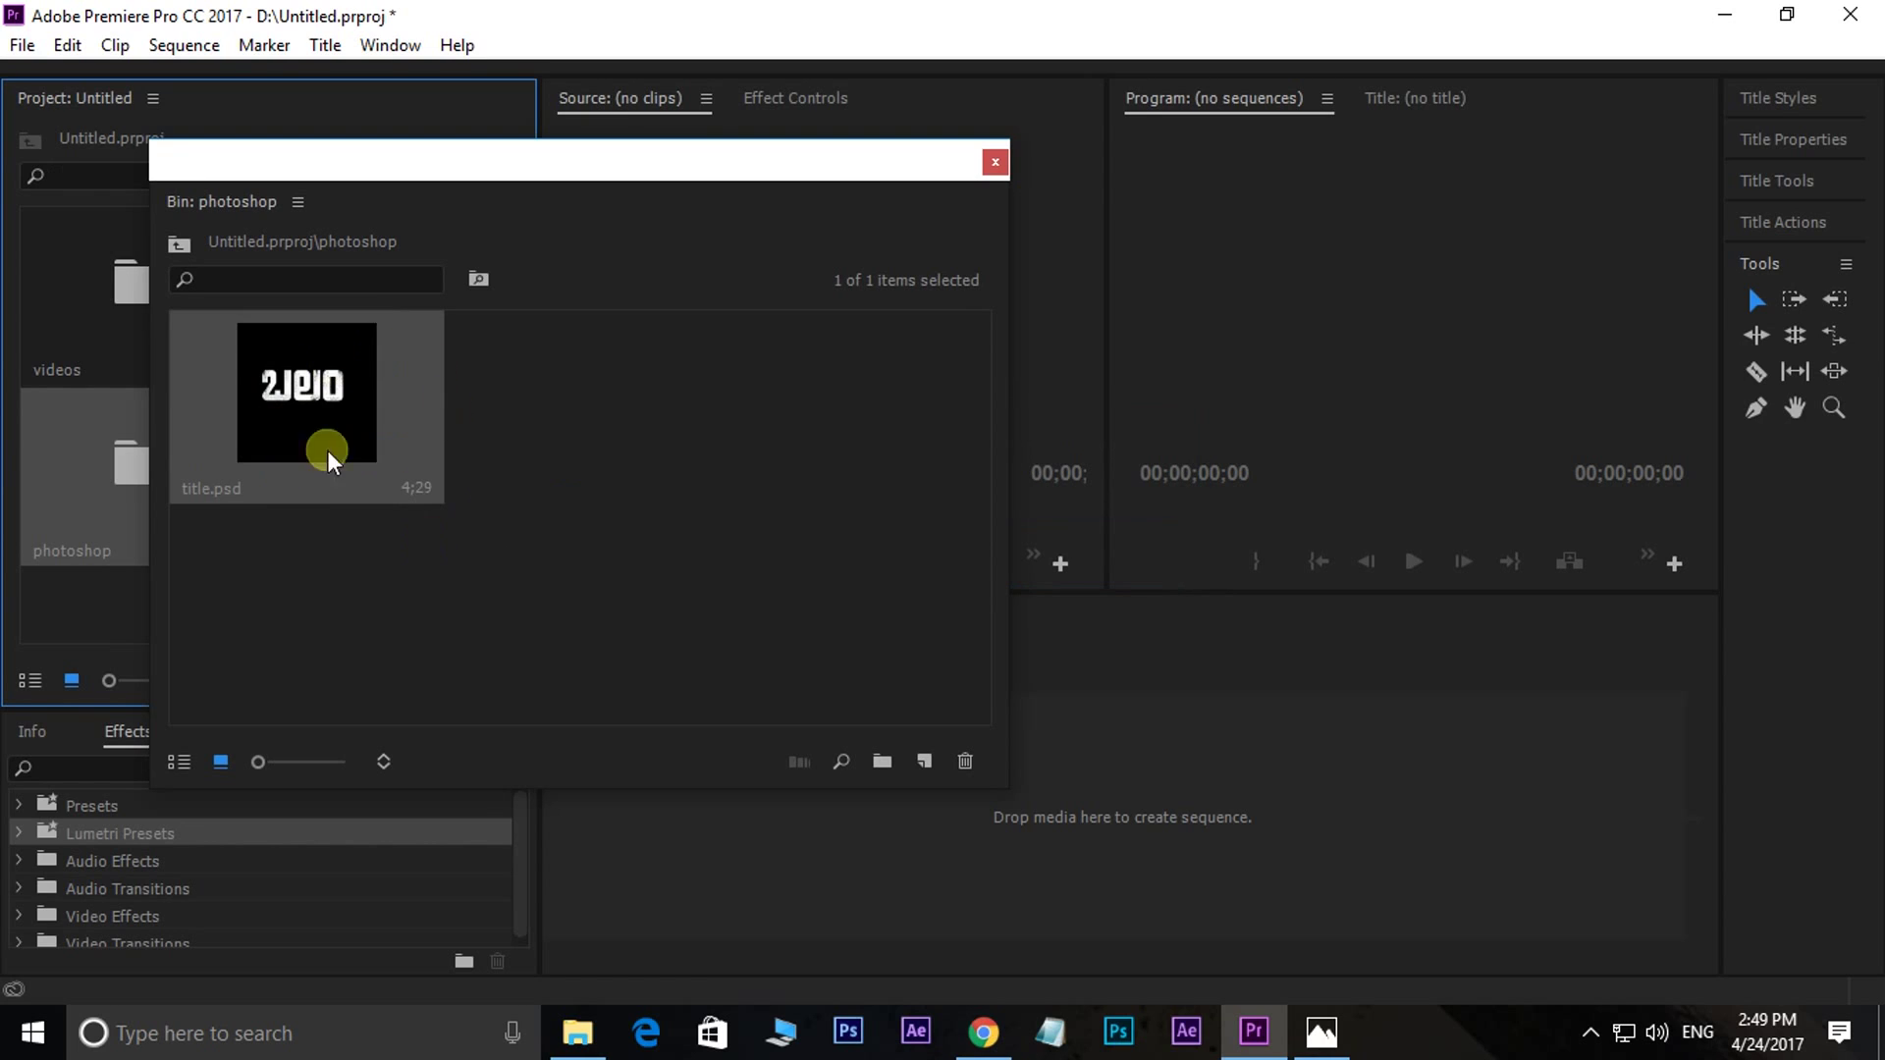
click(994, 162)
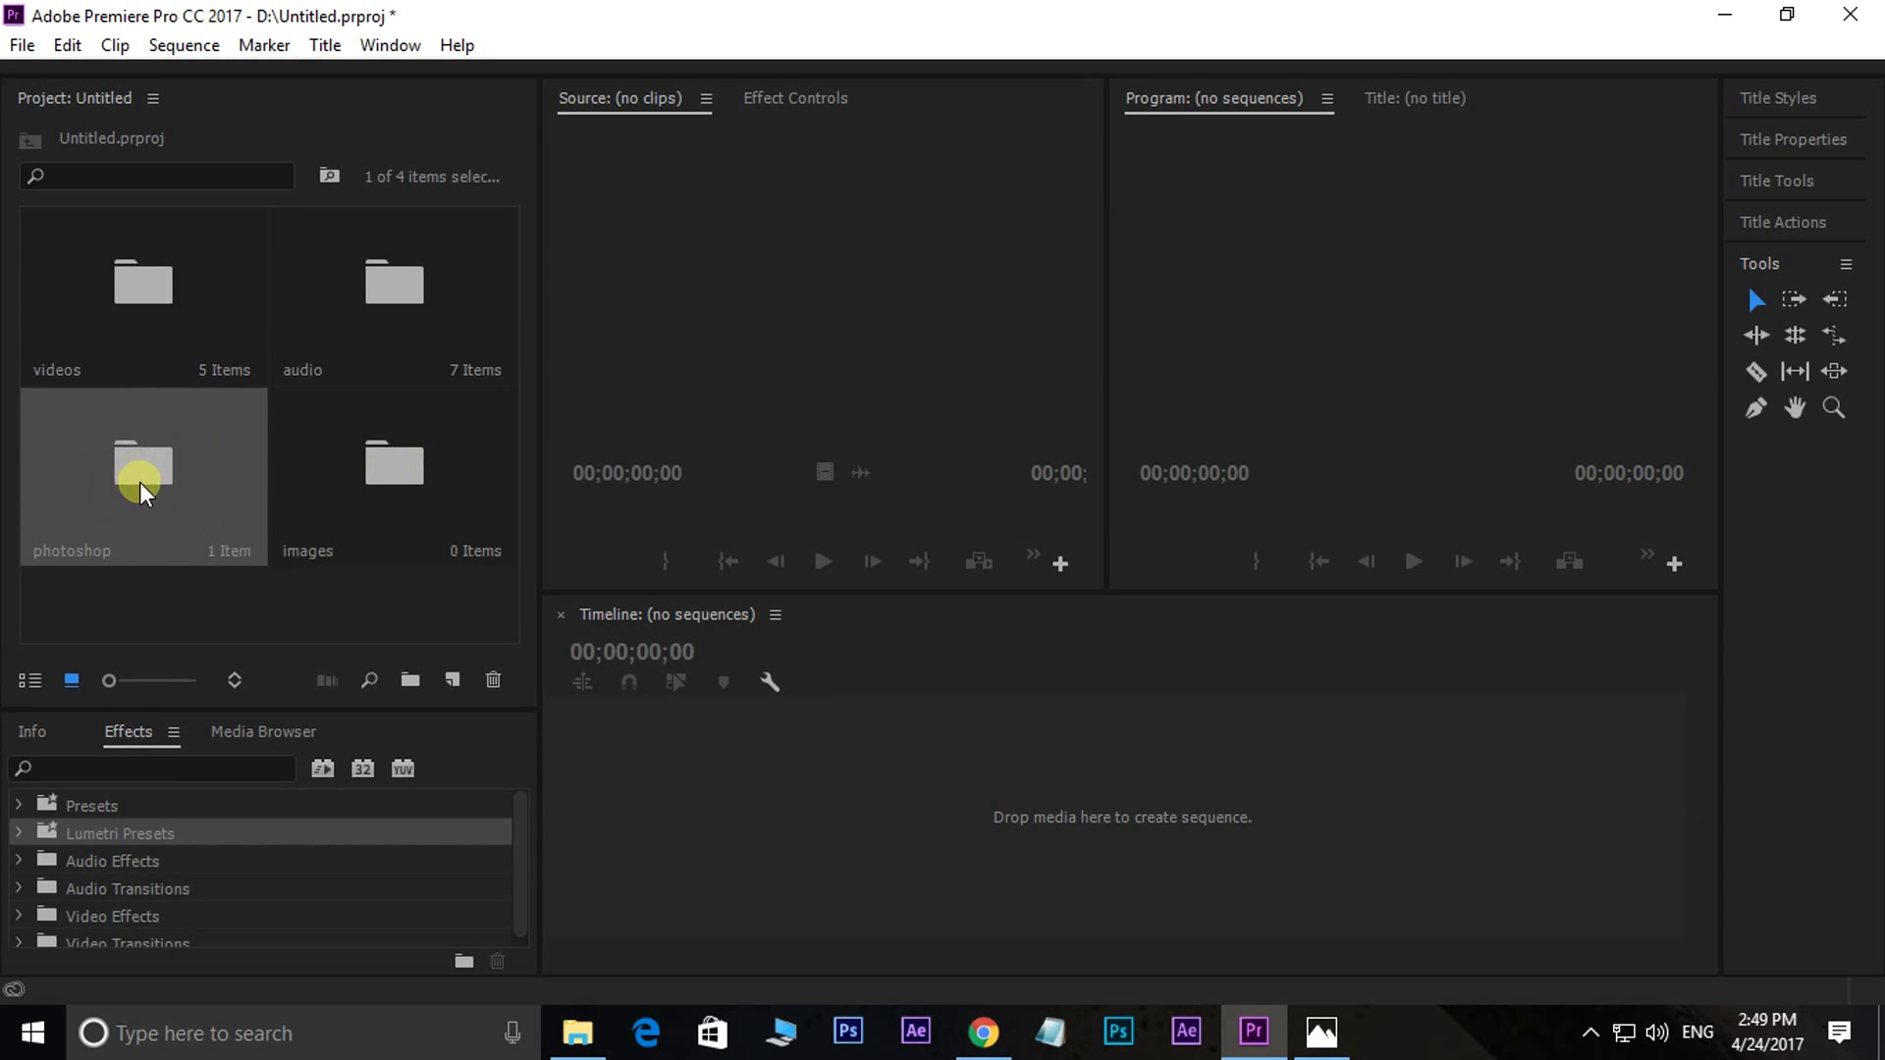
- Open the images bin in its own window and bring up its Import dialog
click(338, 587)
click(432, 487)
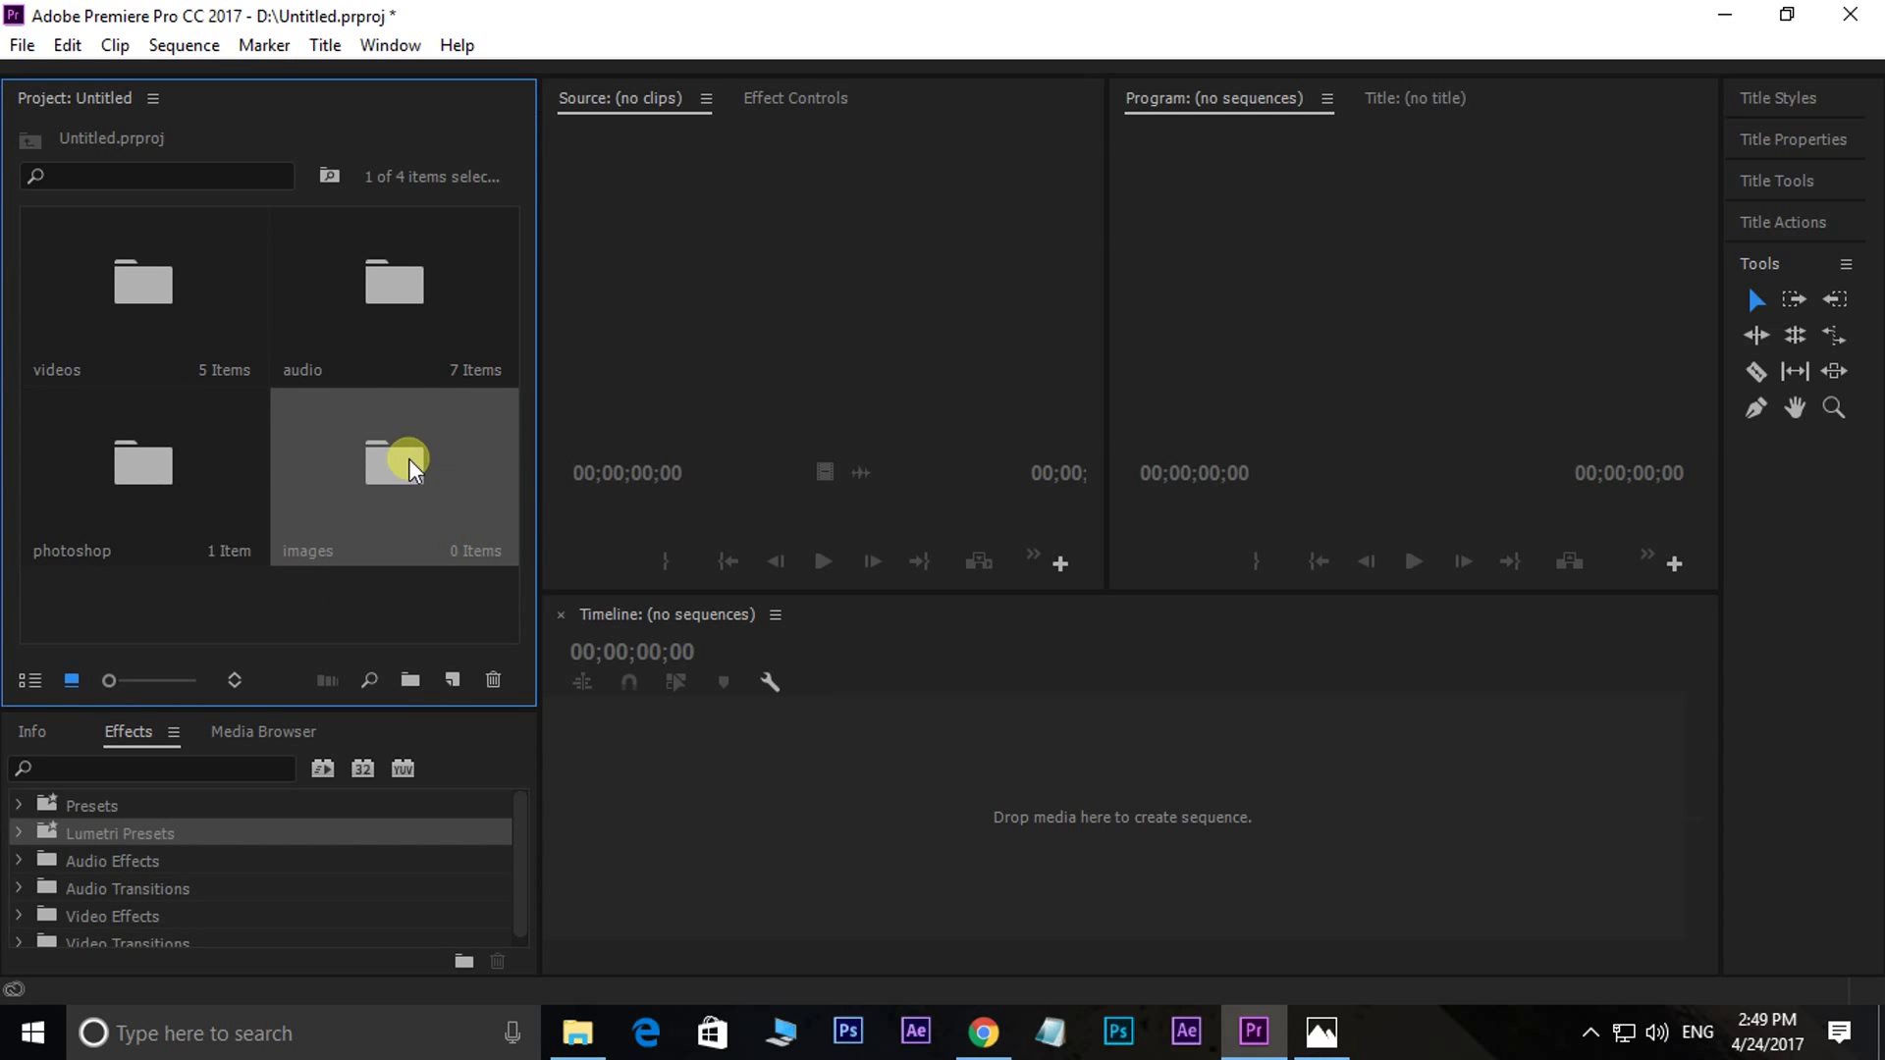
click(411, 614)
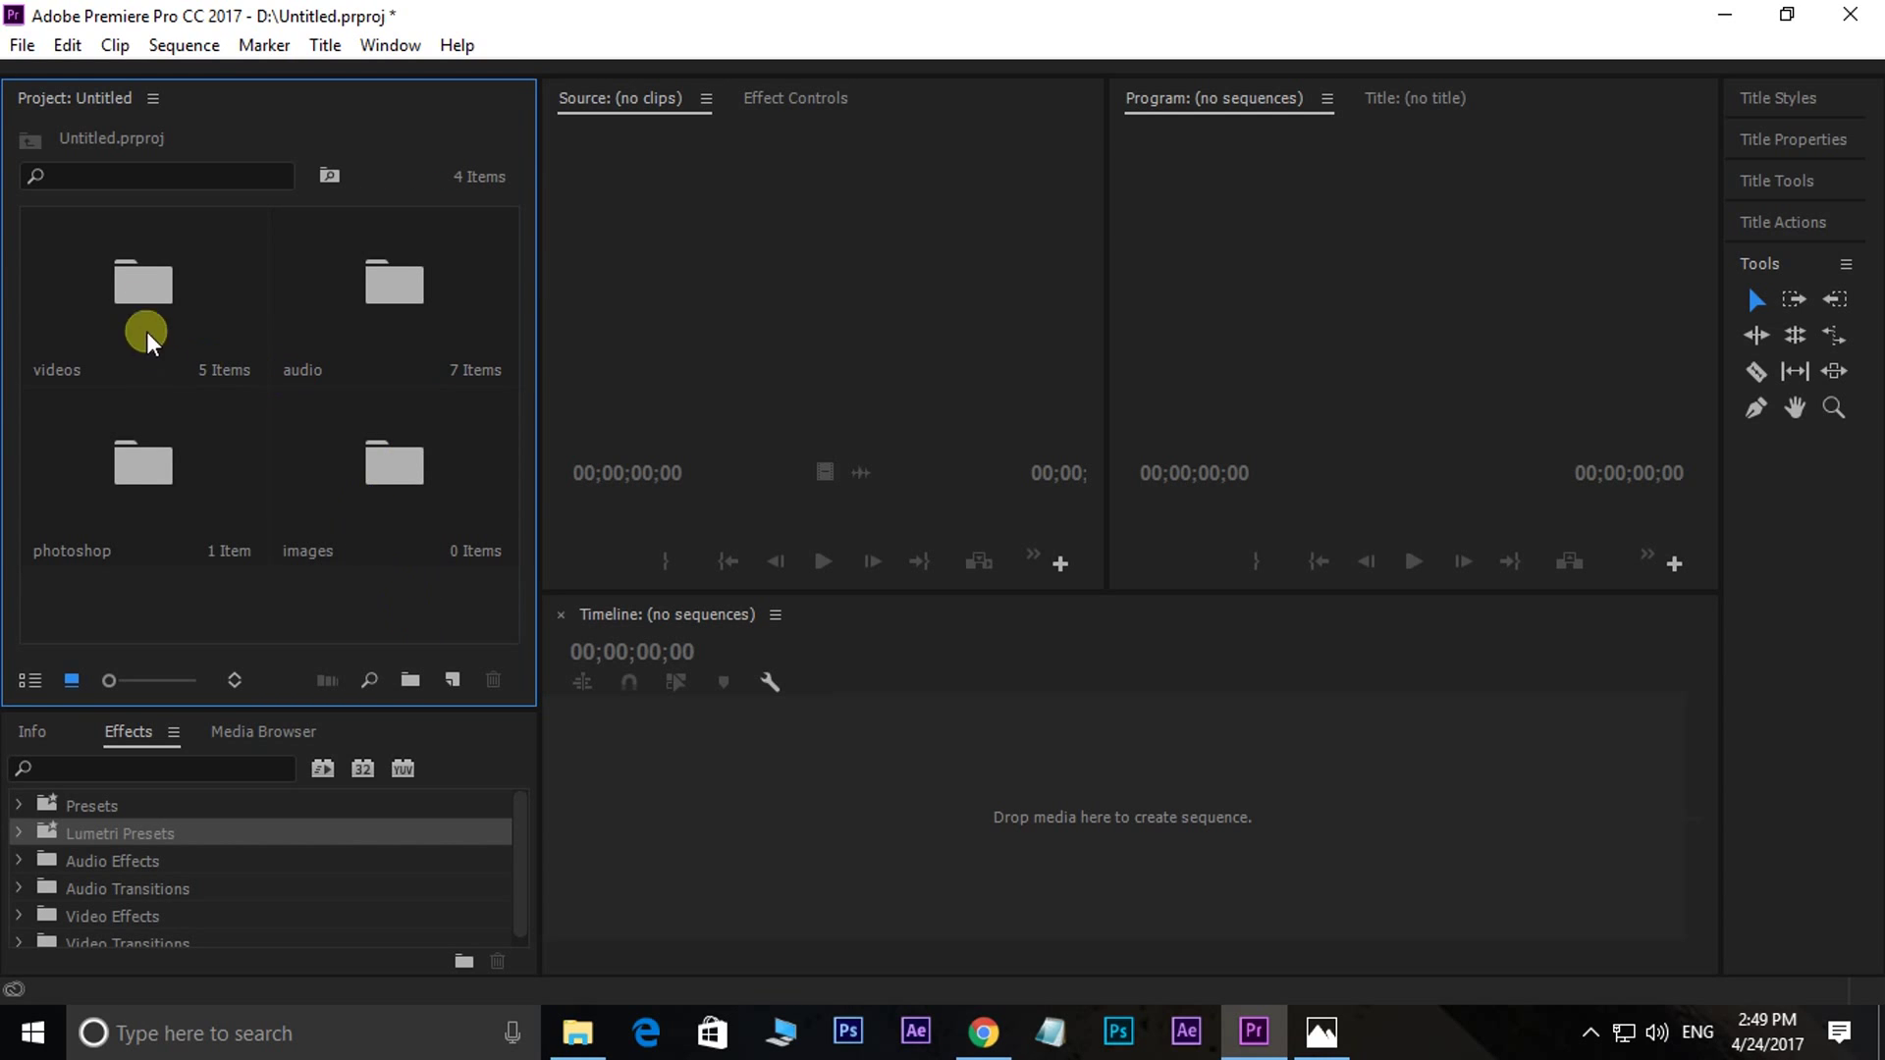
double_click(387, 479)
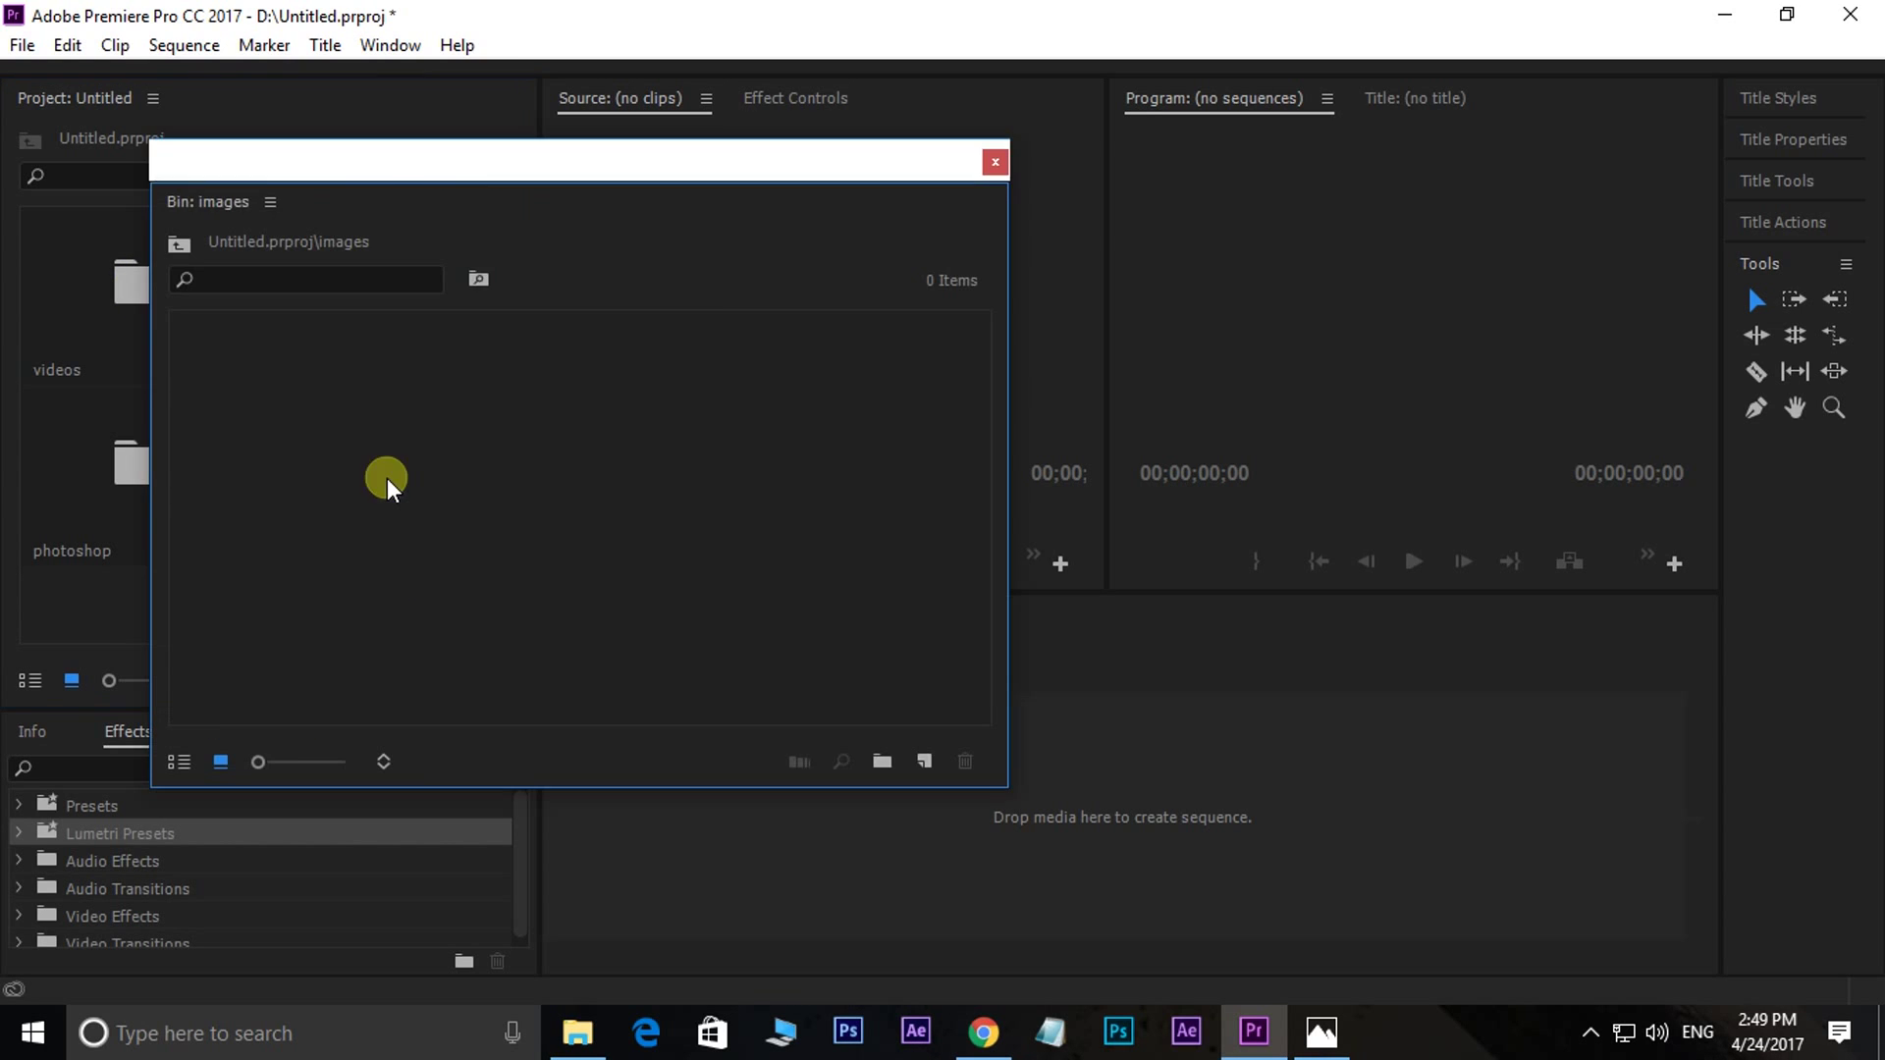
double_click(553, 414)
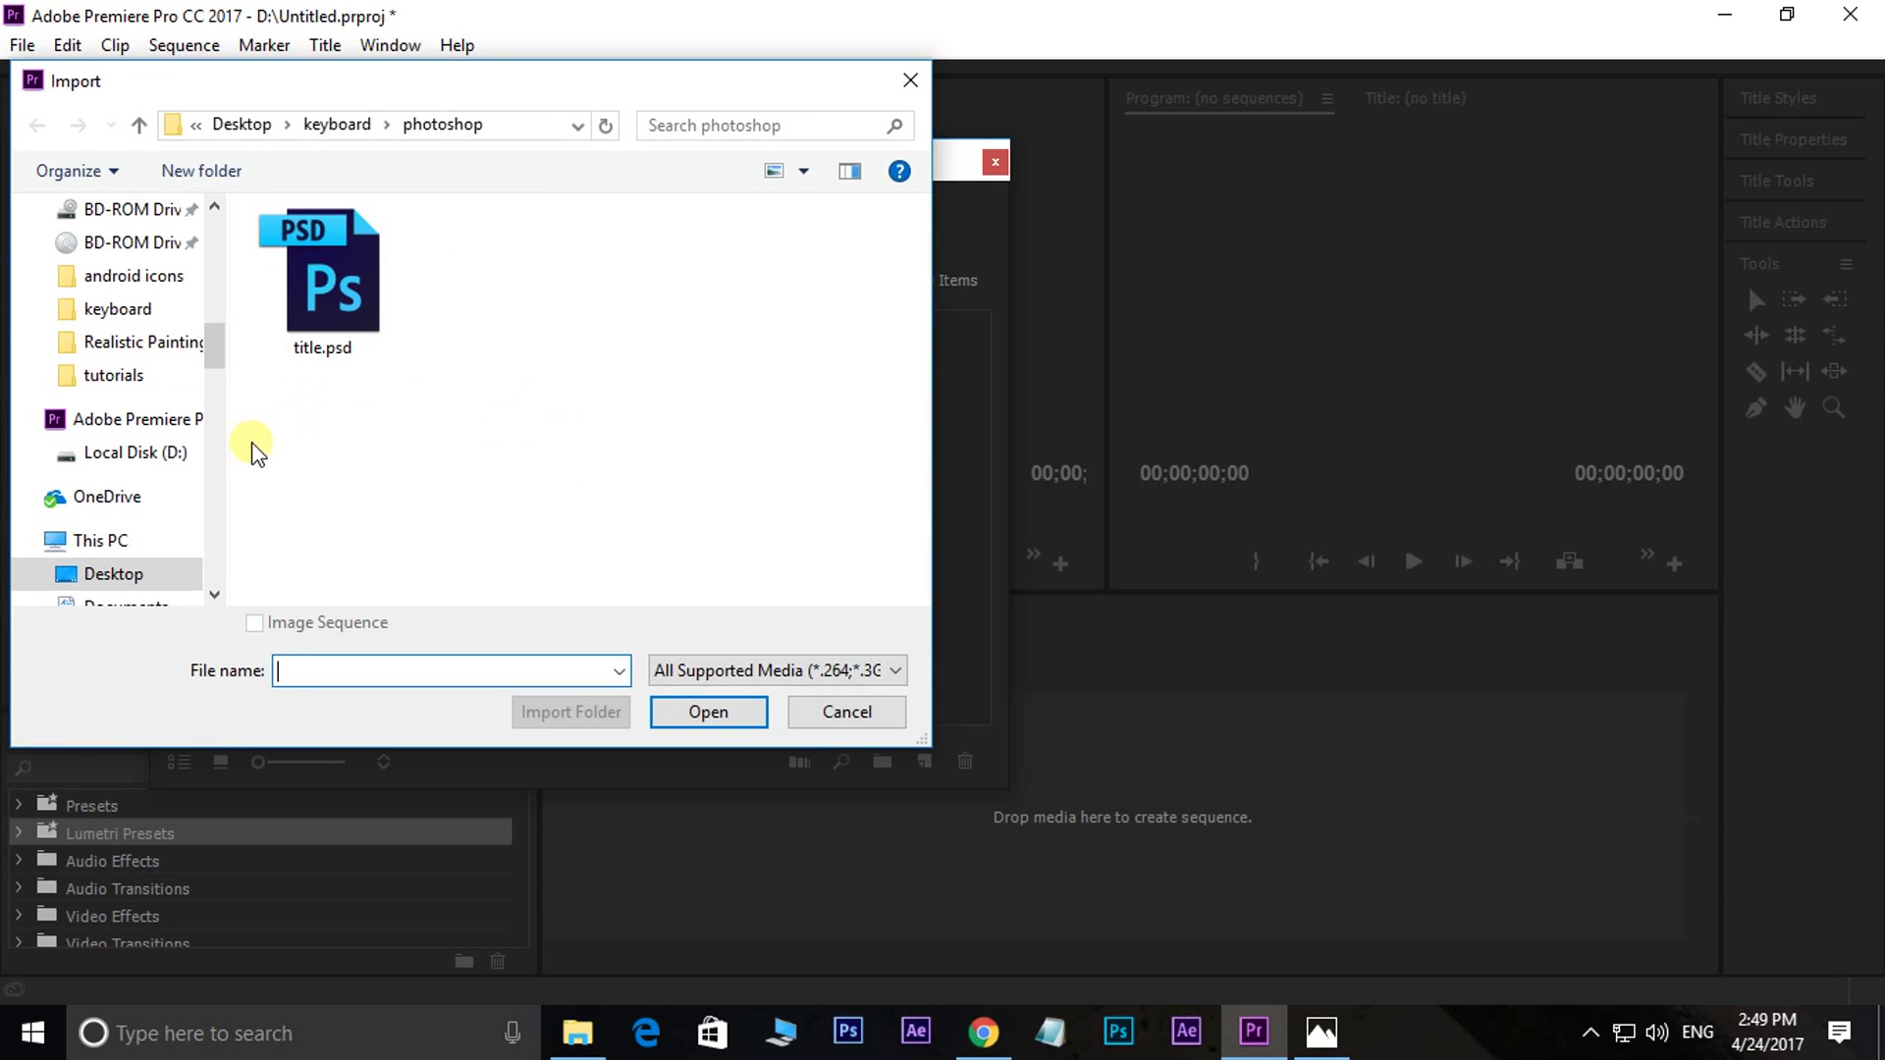
- Import two portrait JPGs from Downloads, then close the images bin window
drag(216, 339, 208, 232)
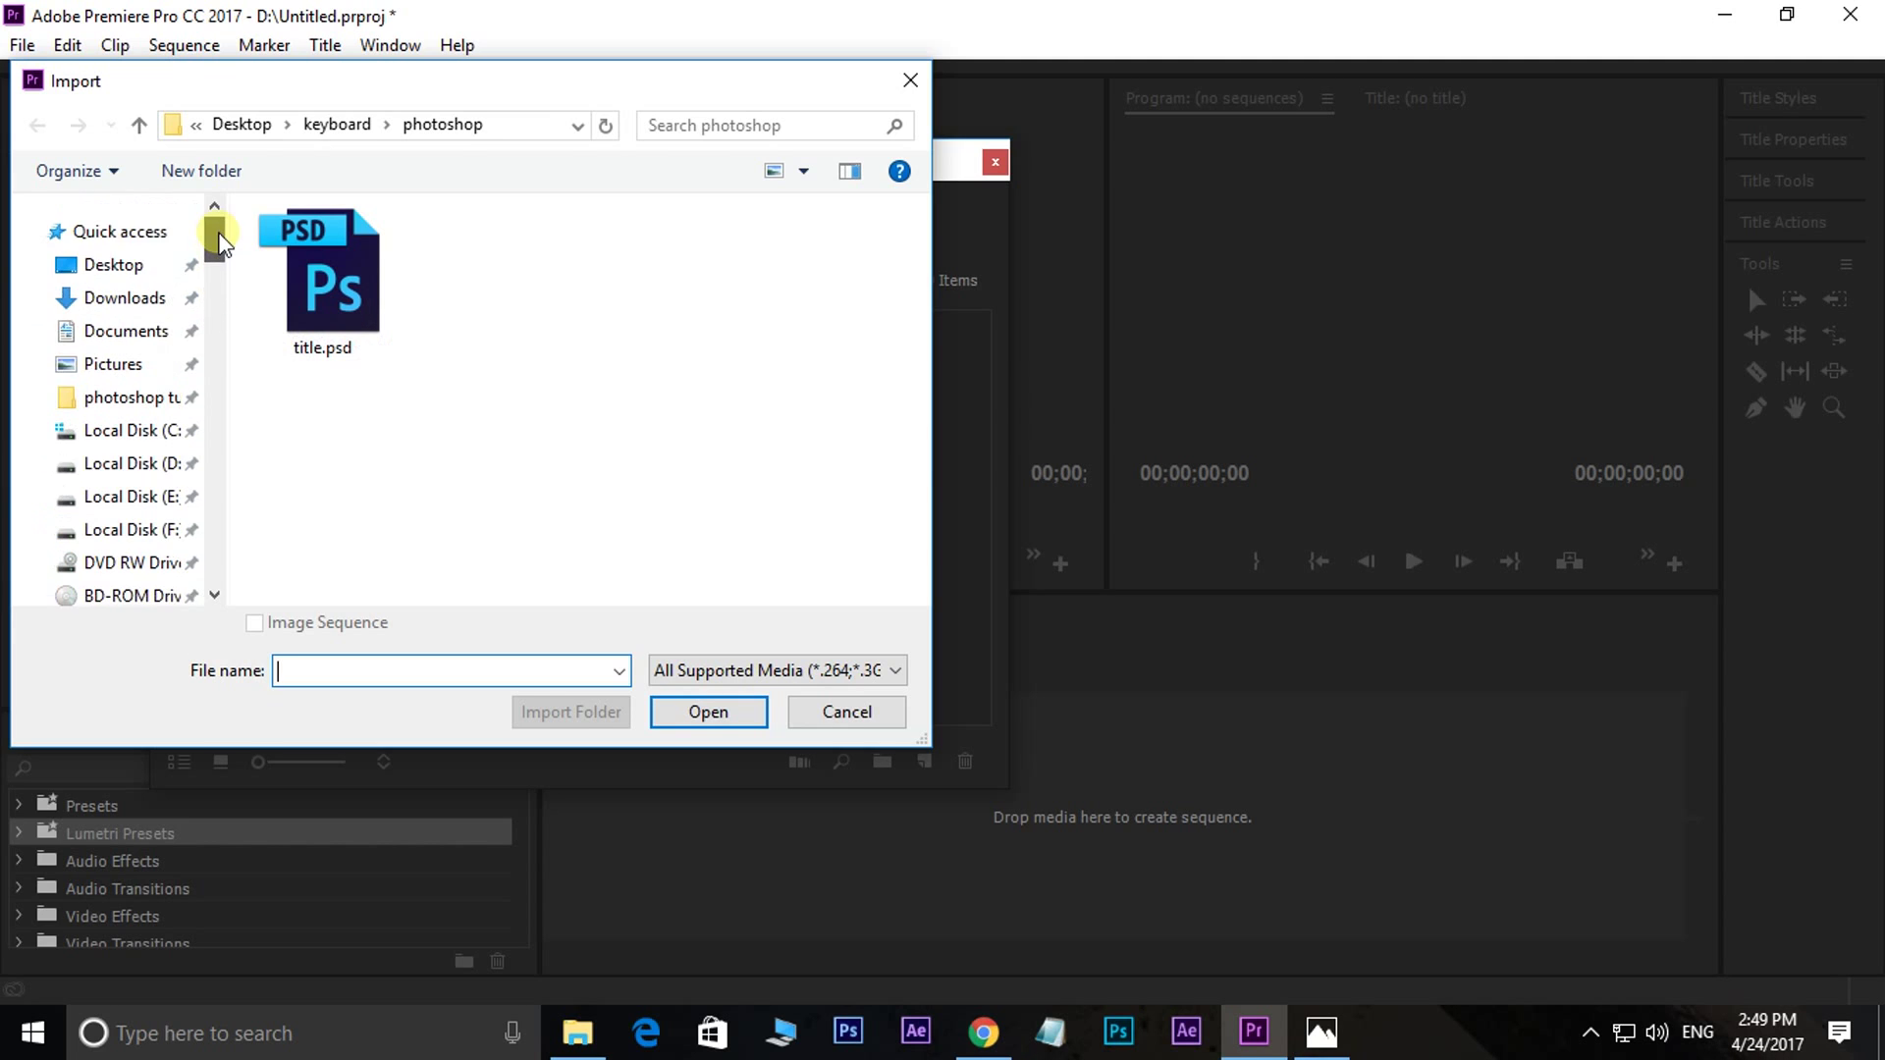
click(124, 297)
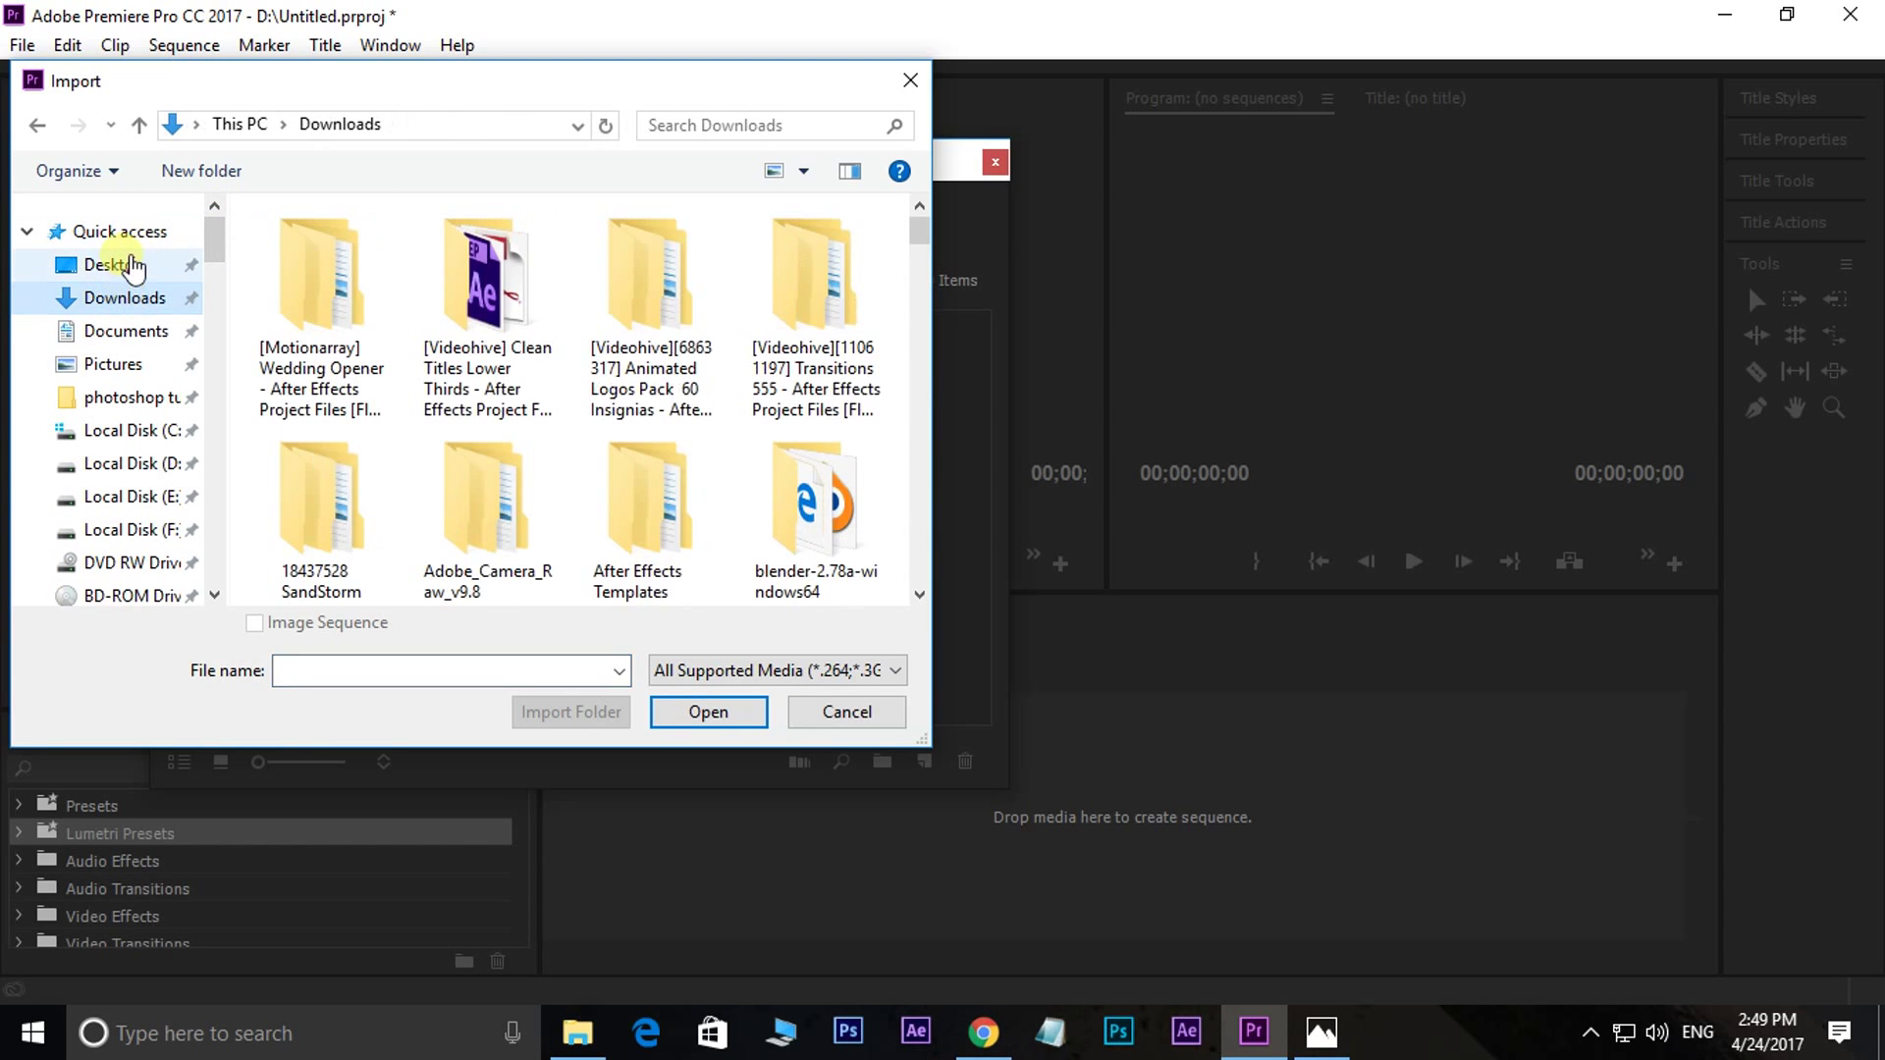
scroll(714, 400, down, 5)
scroll(714, 401, down, 6)
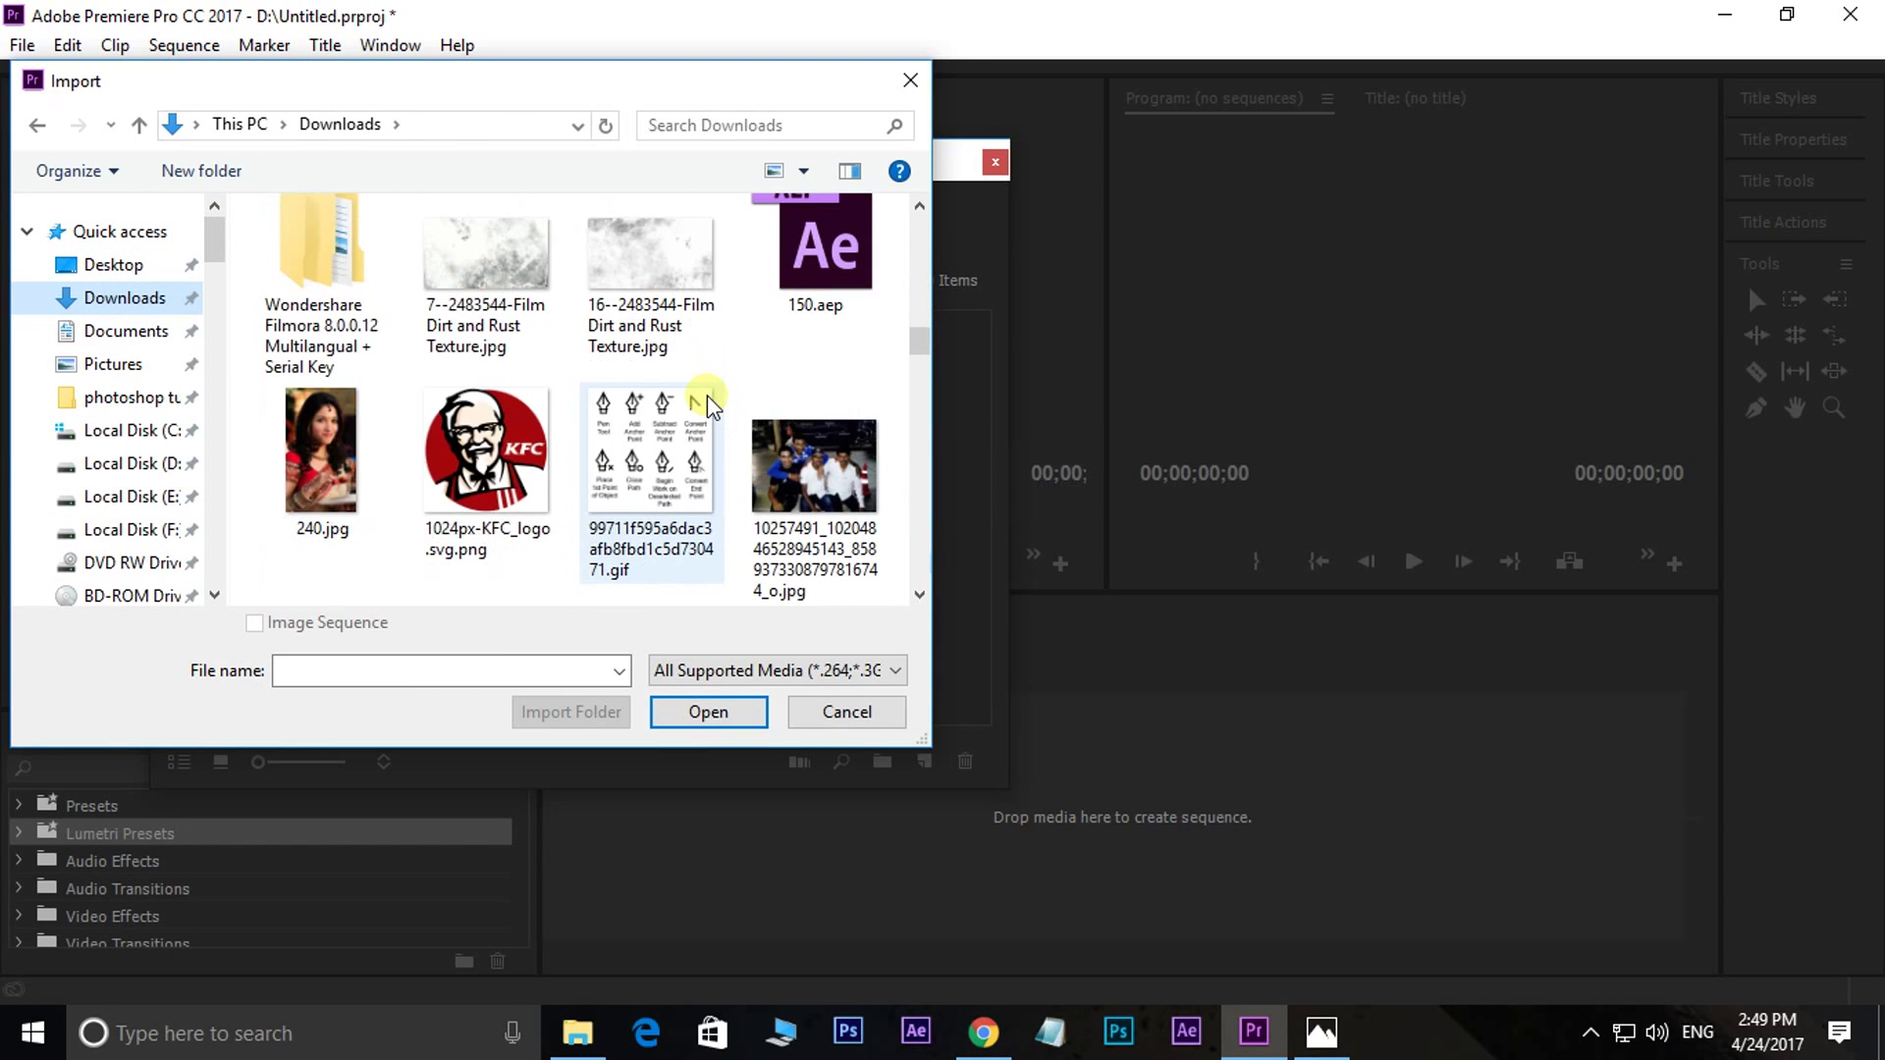
click(699, 452)
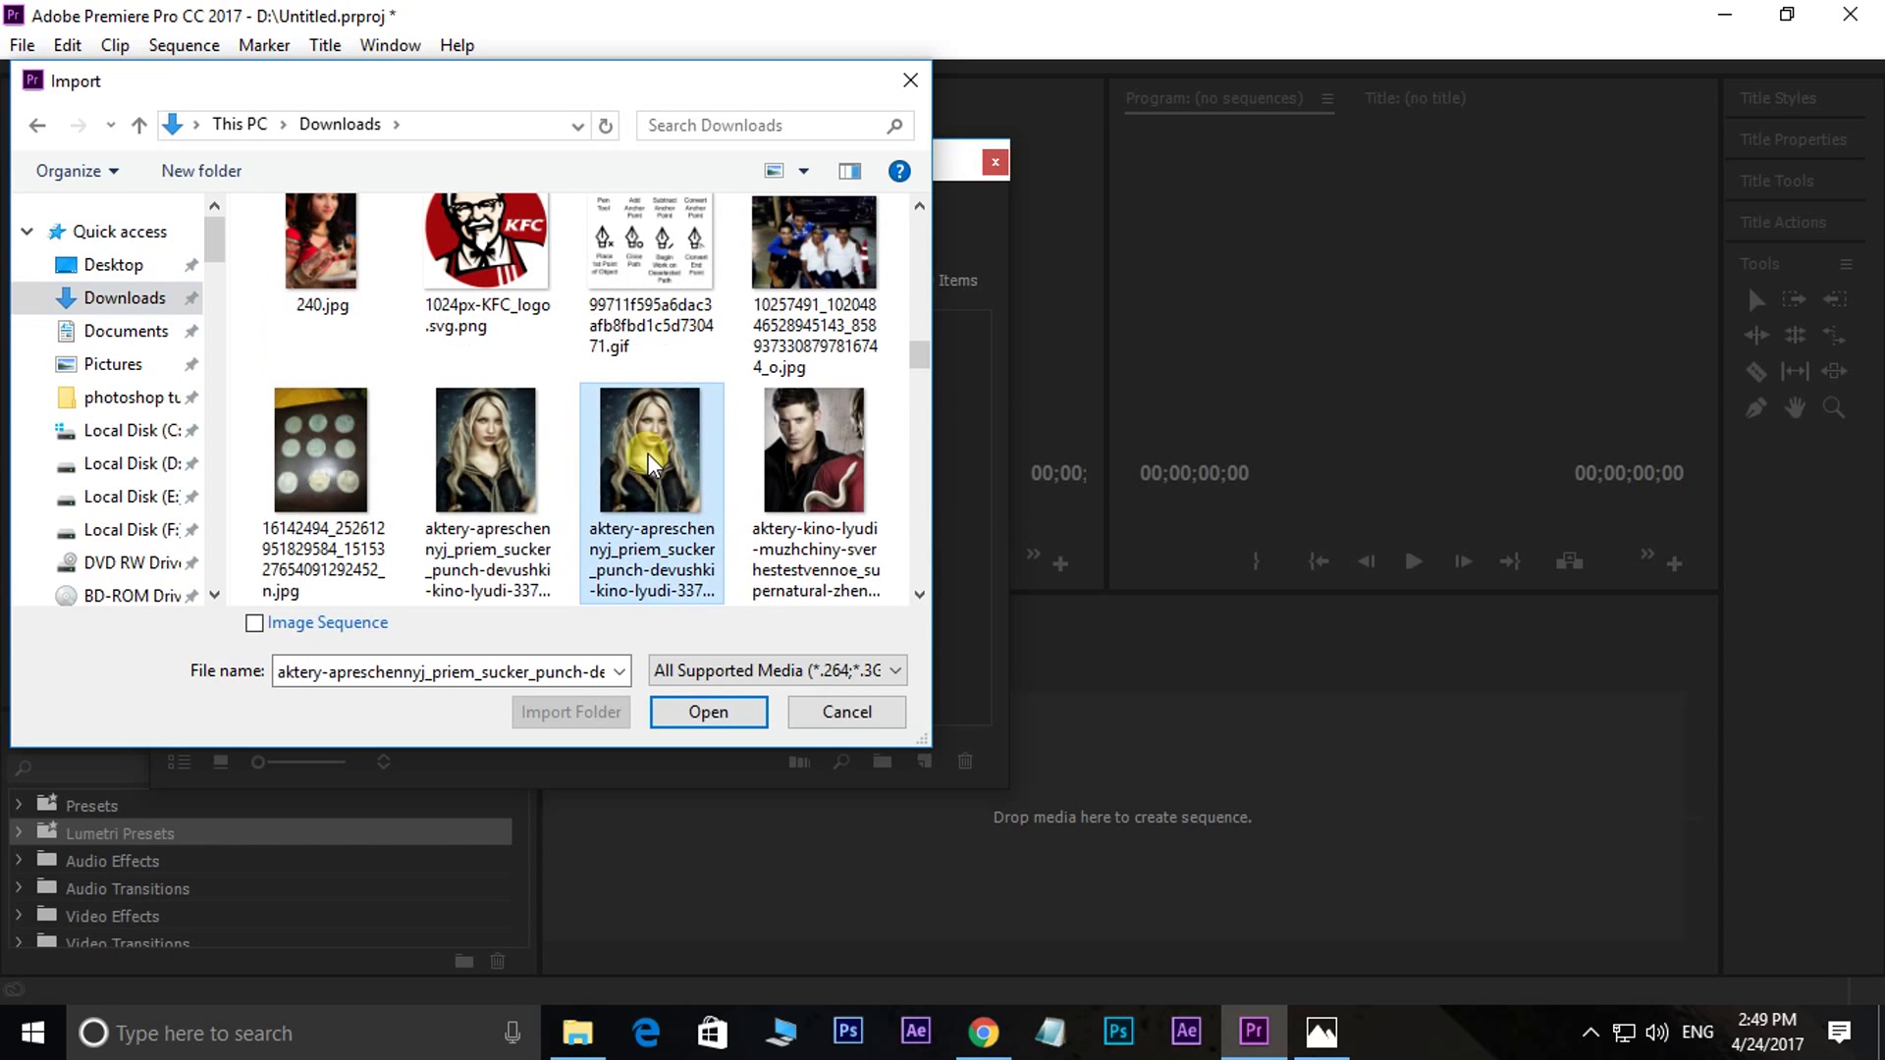
click(780, 442)
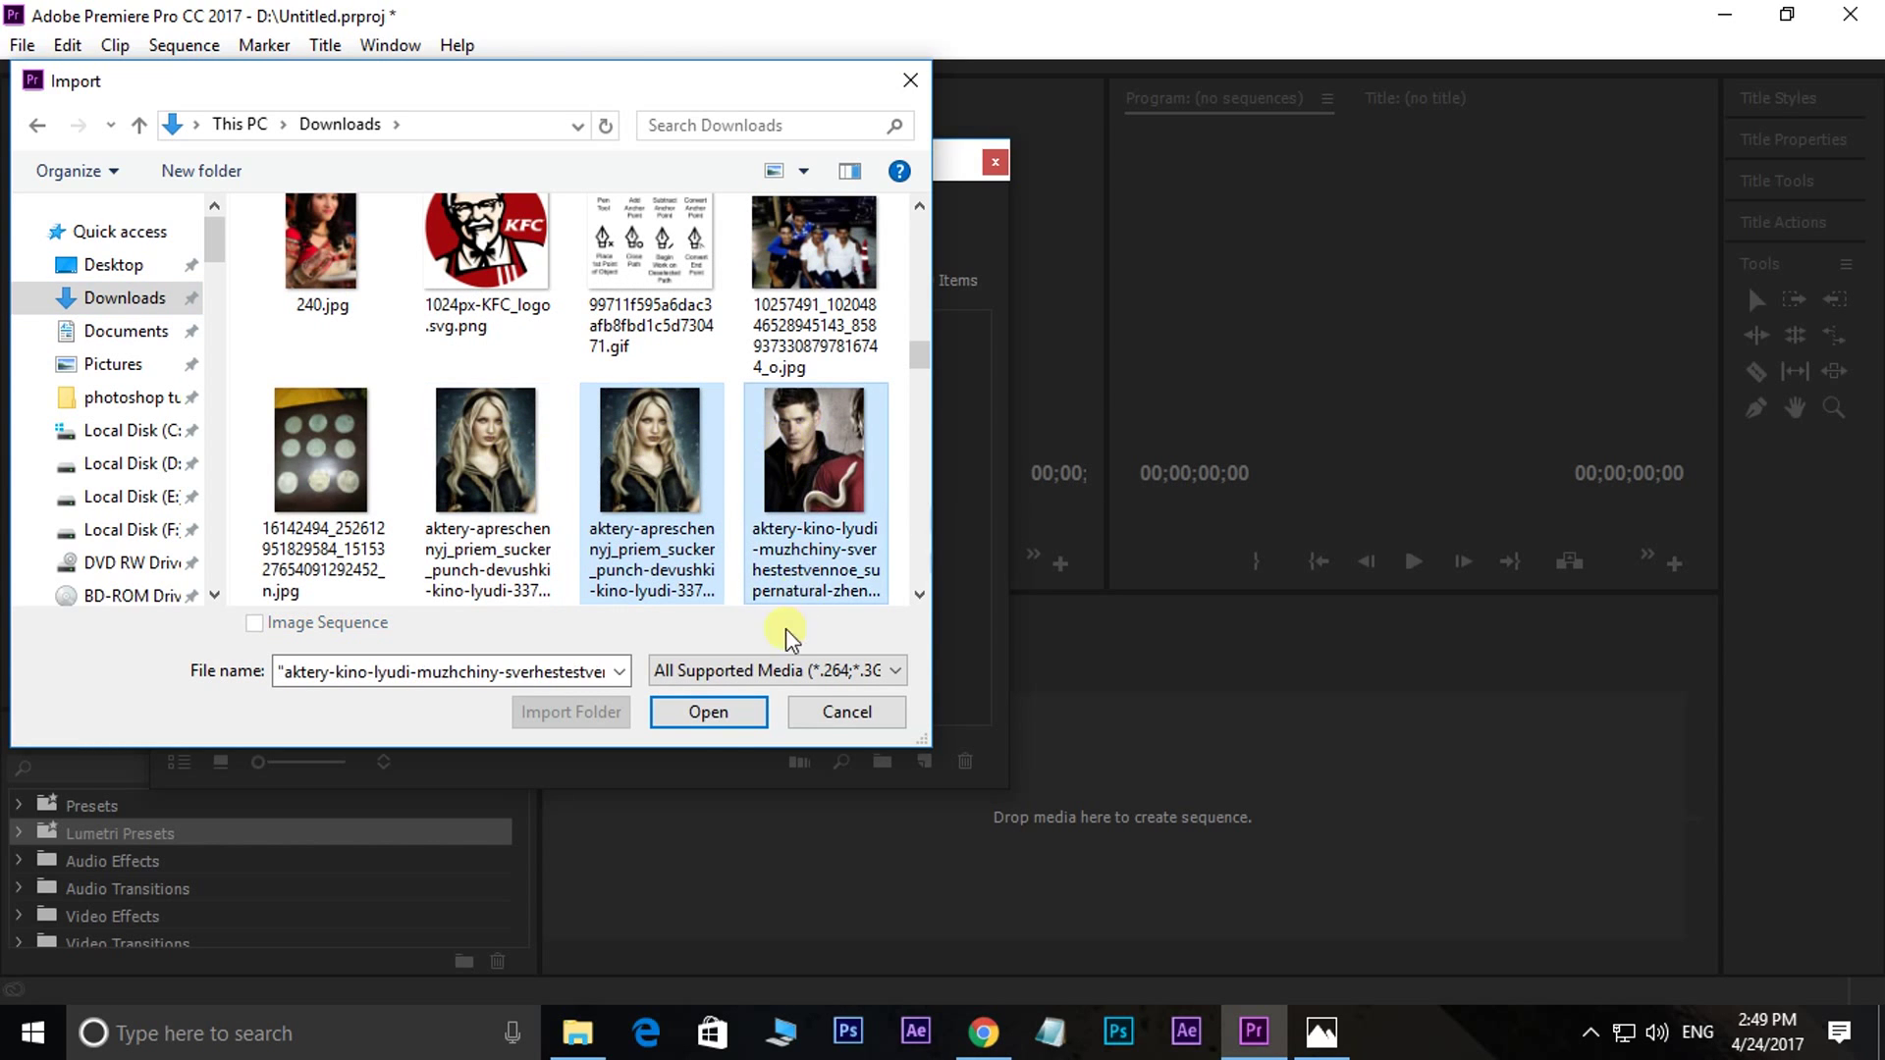
click(731, 714)
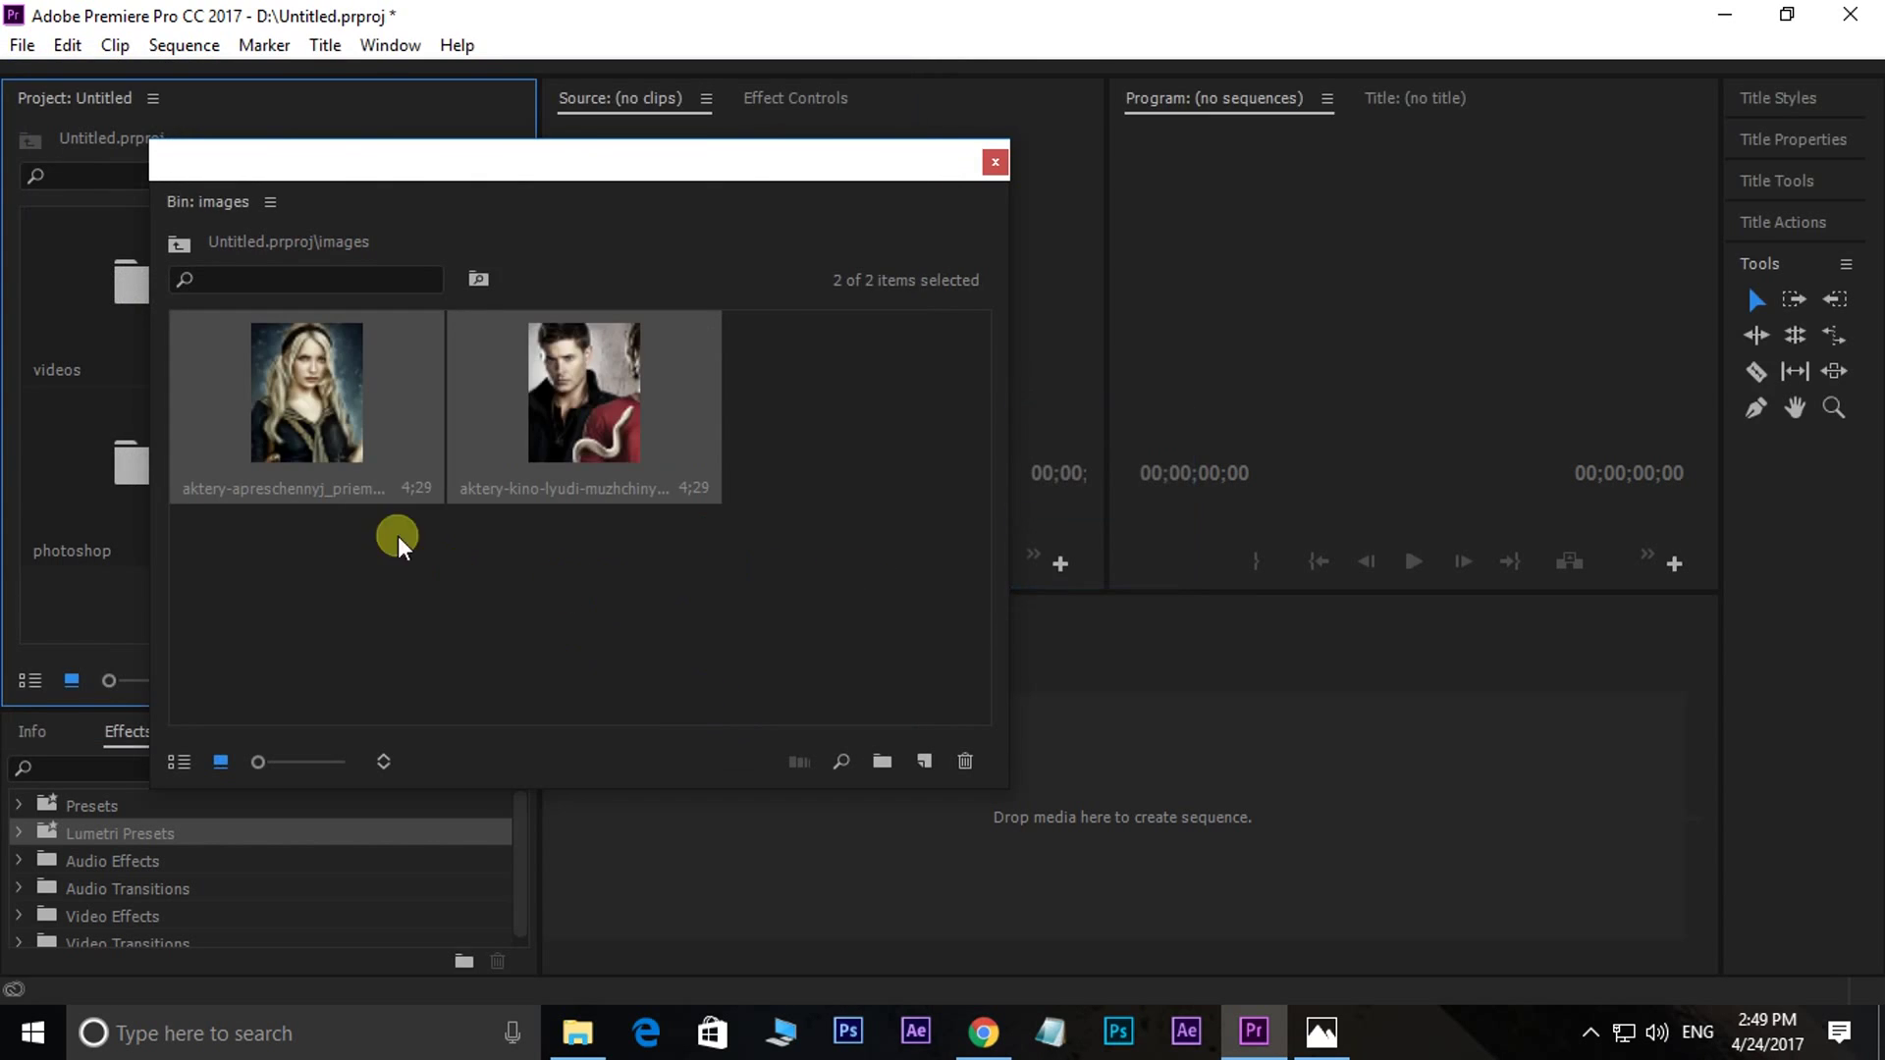
click(993, 162)
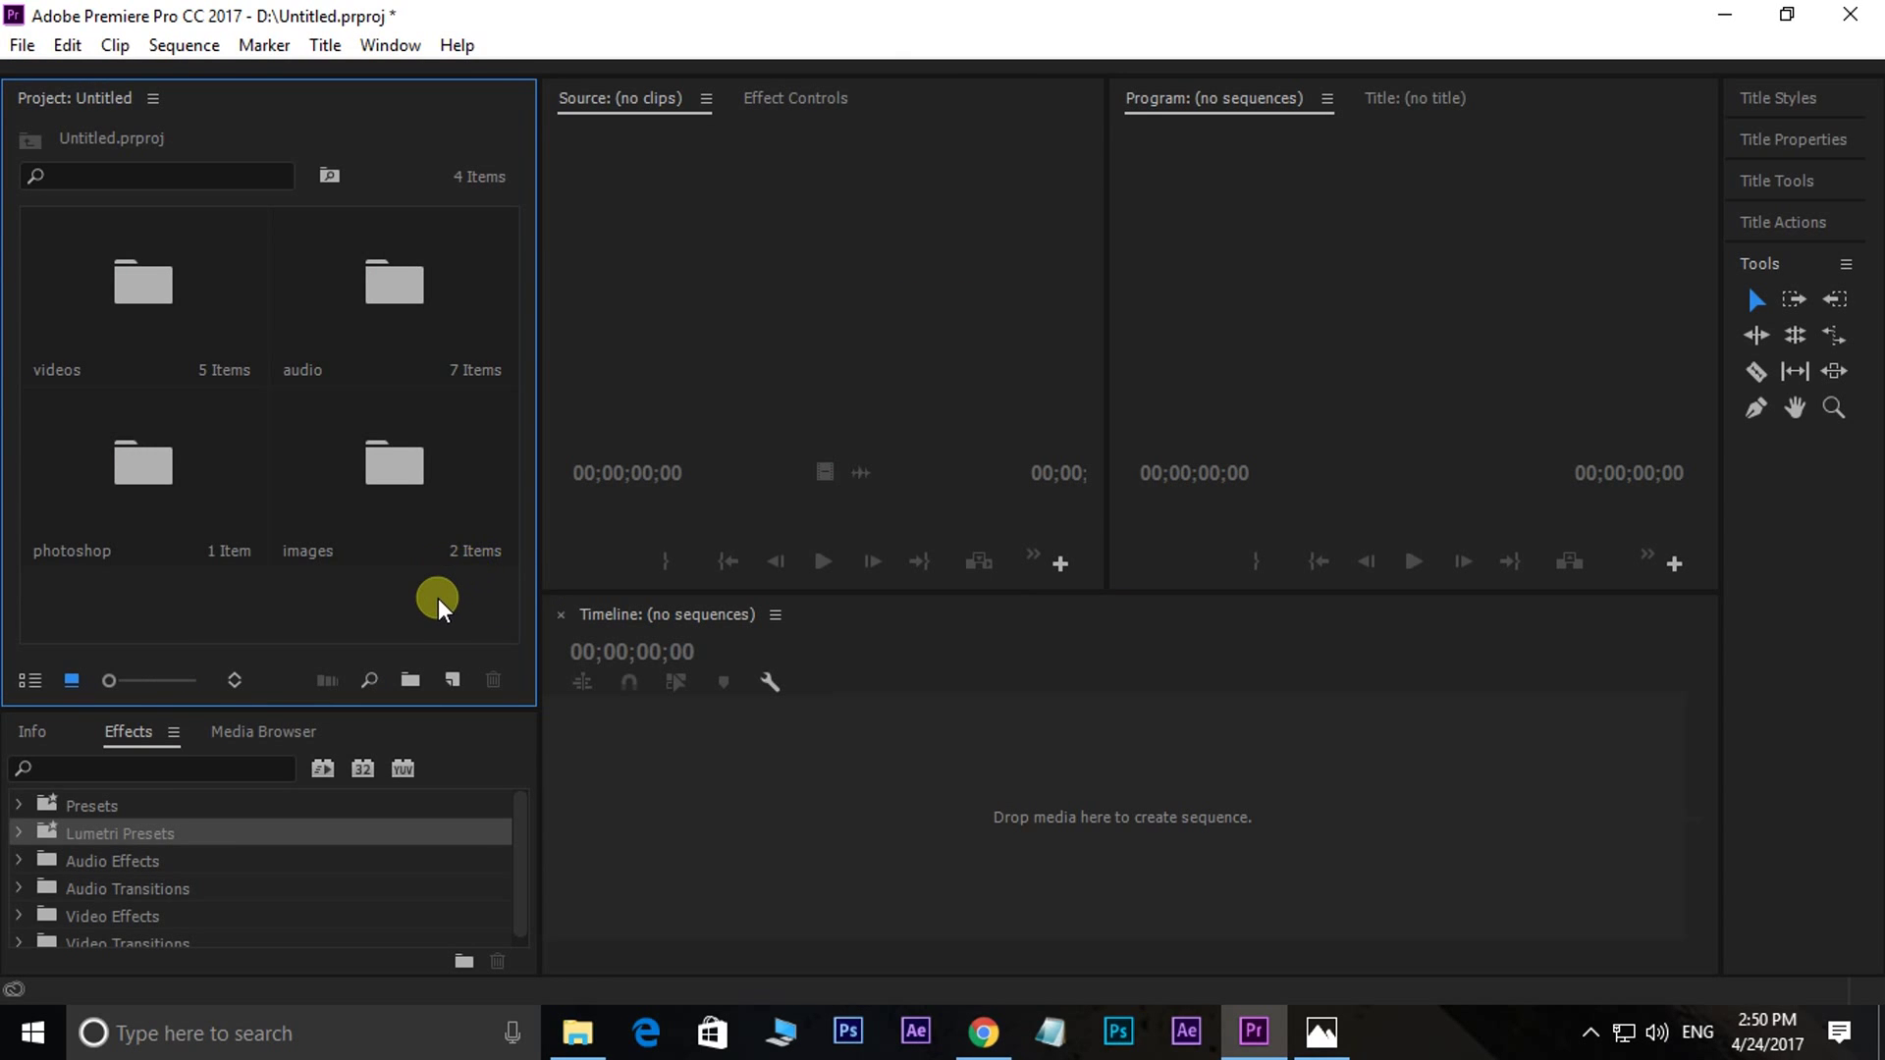
- Show the project as a list, and maximize then restore the Project and Source panels with `
click(32, 679)
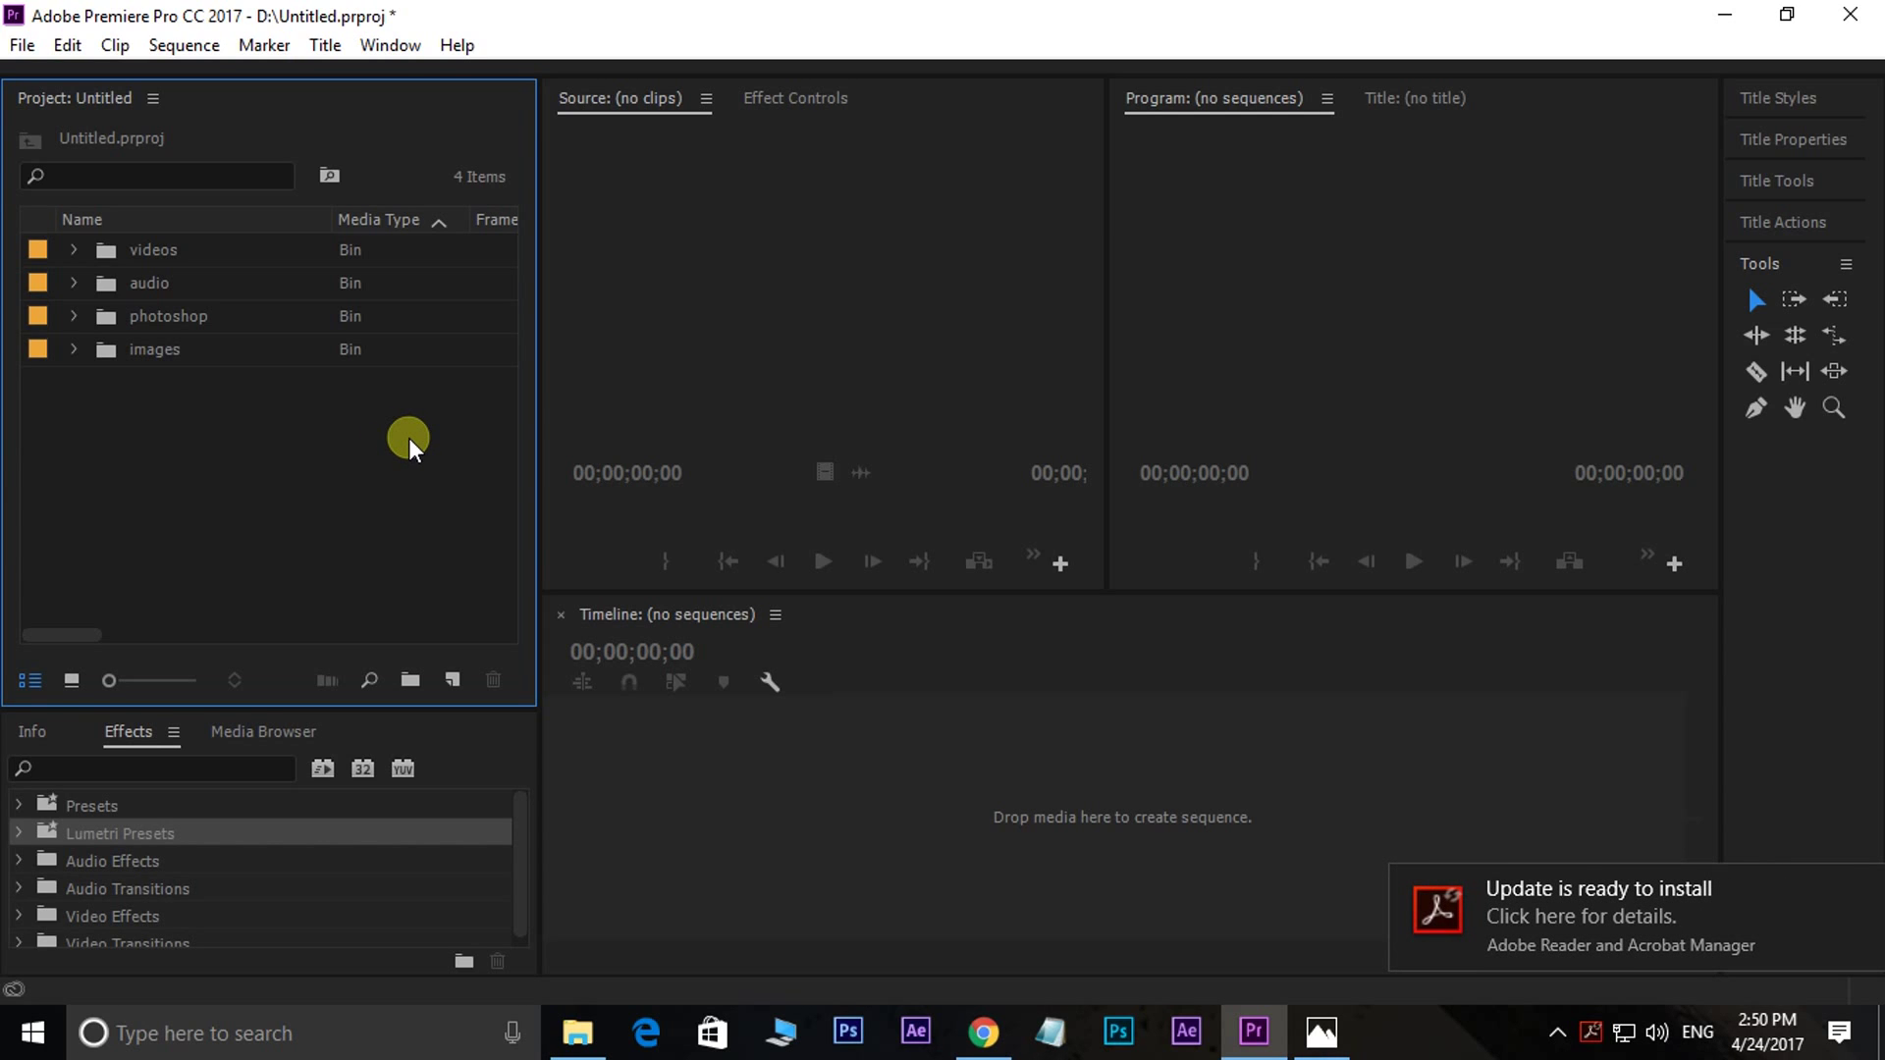
key(grave)
key(grave)
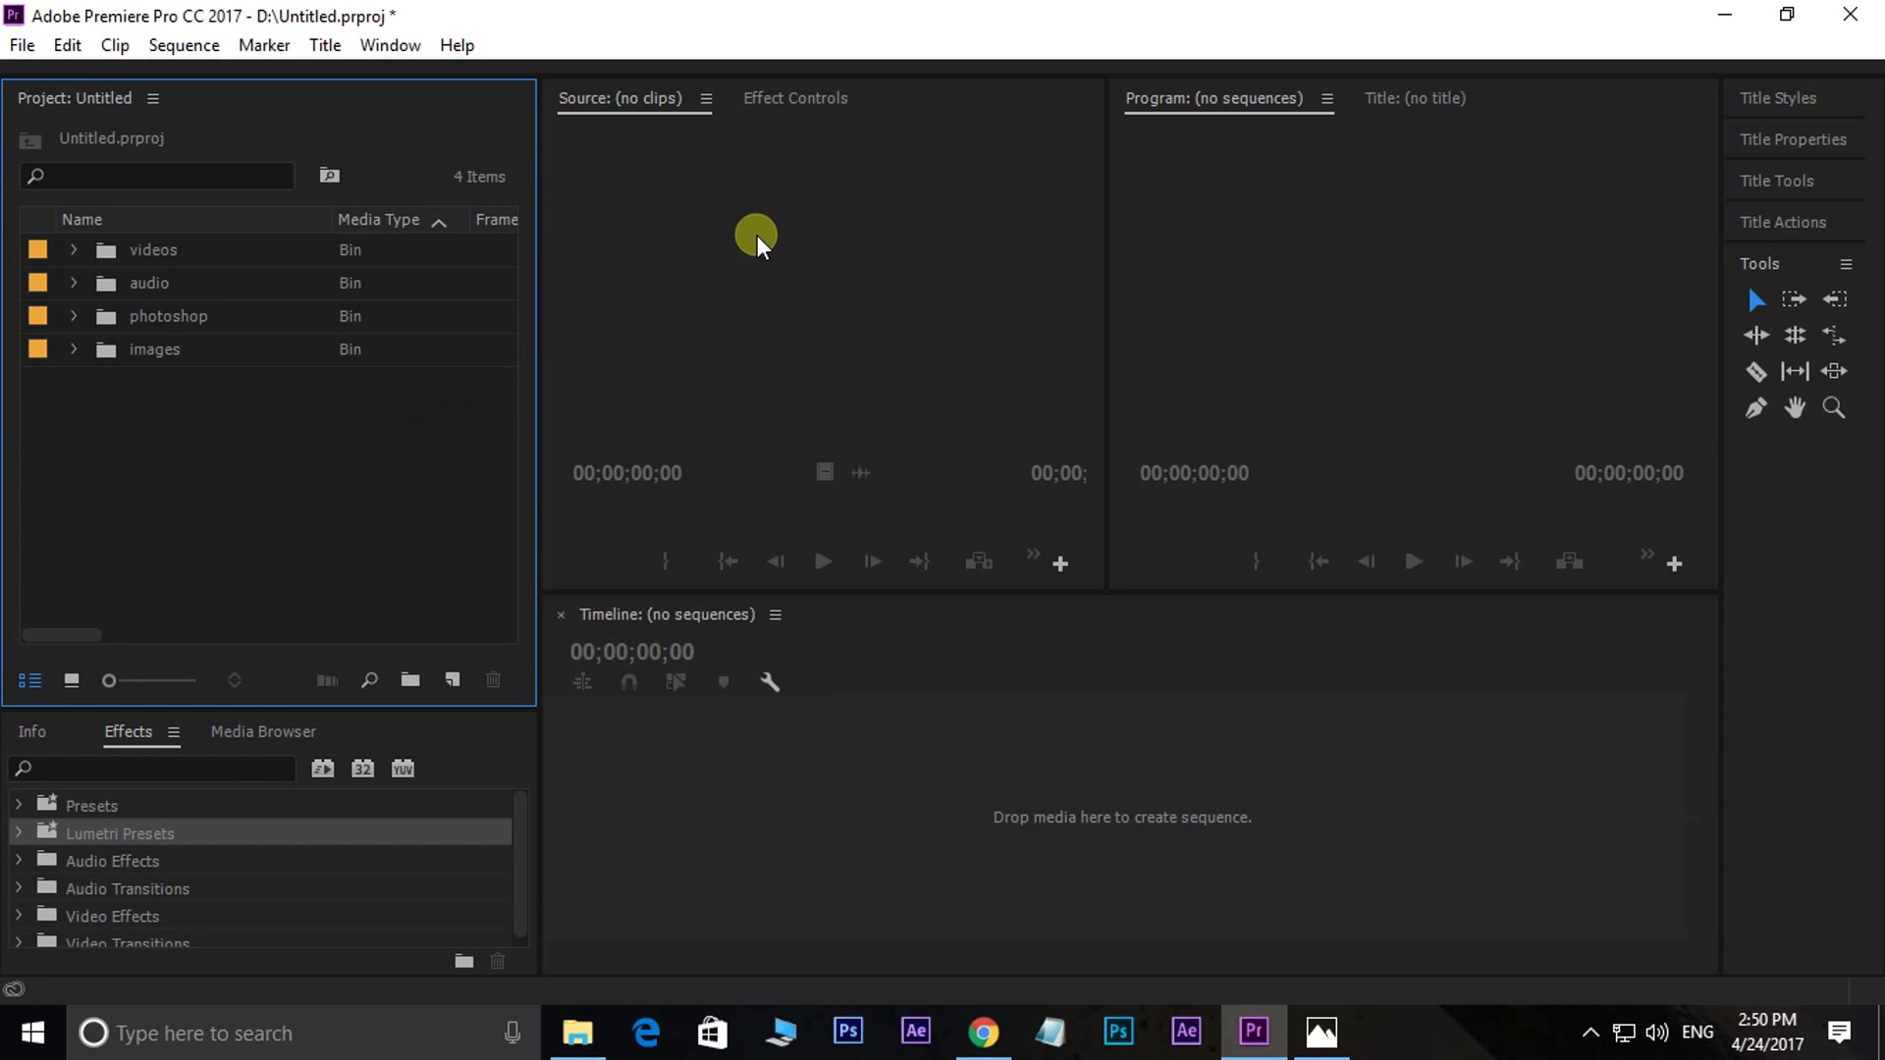
click(800, 243)
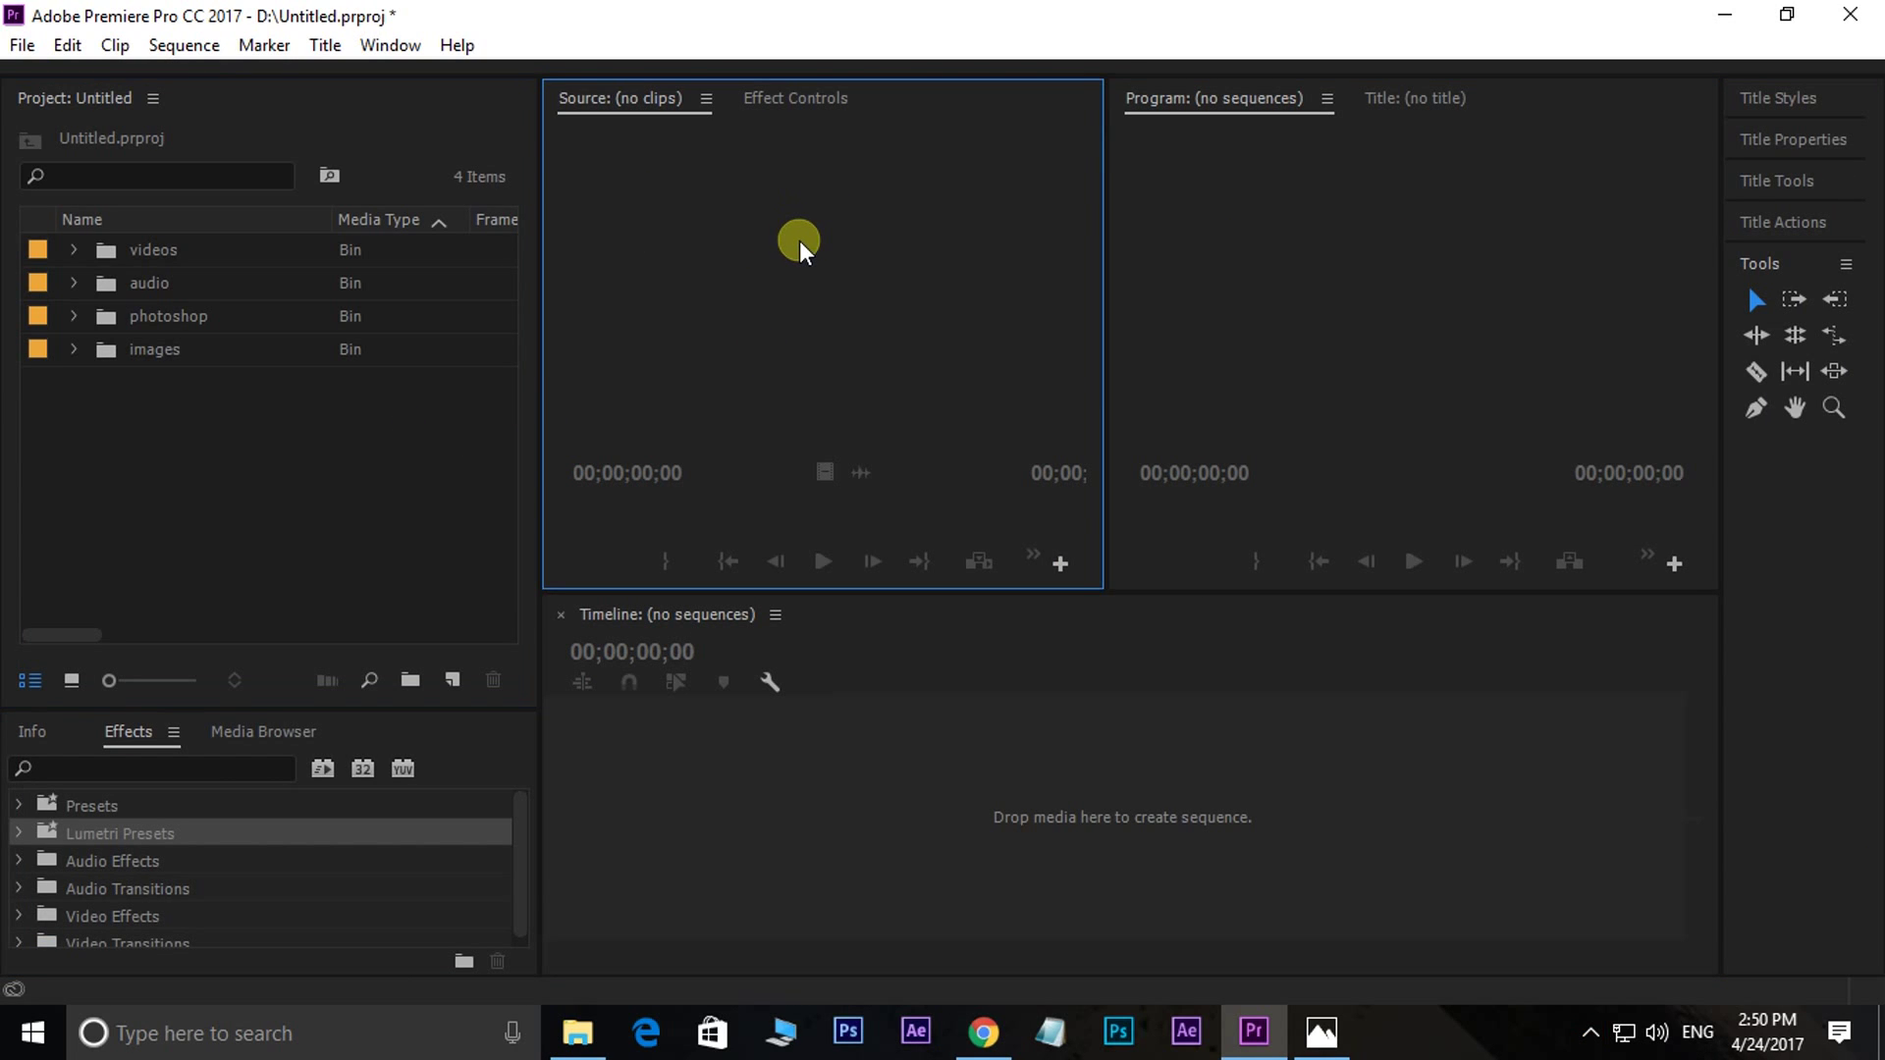
key(grave)
key(grave)
key(grave)
key(grave)
key(grave)
key(grave)
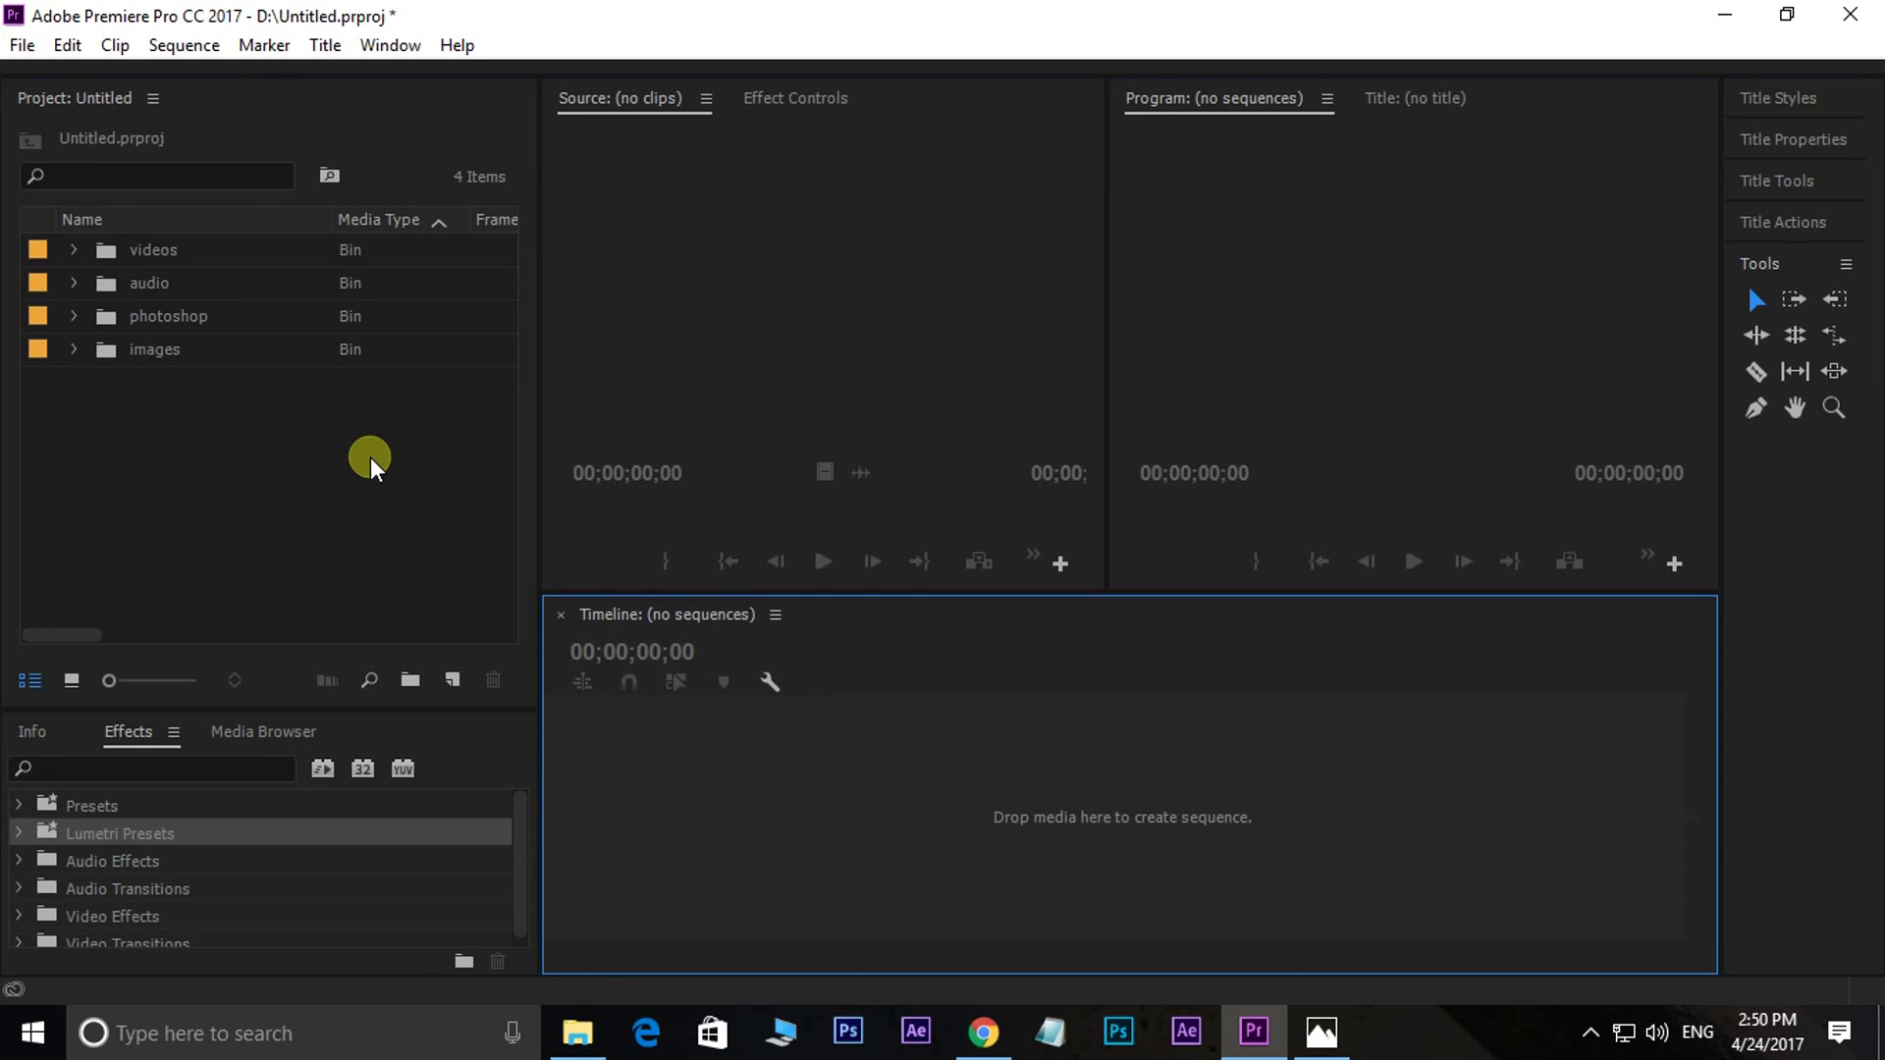
click(369, 457)
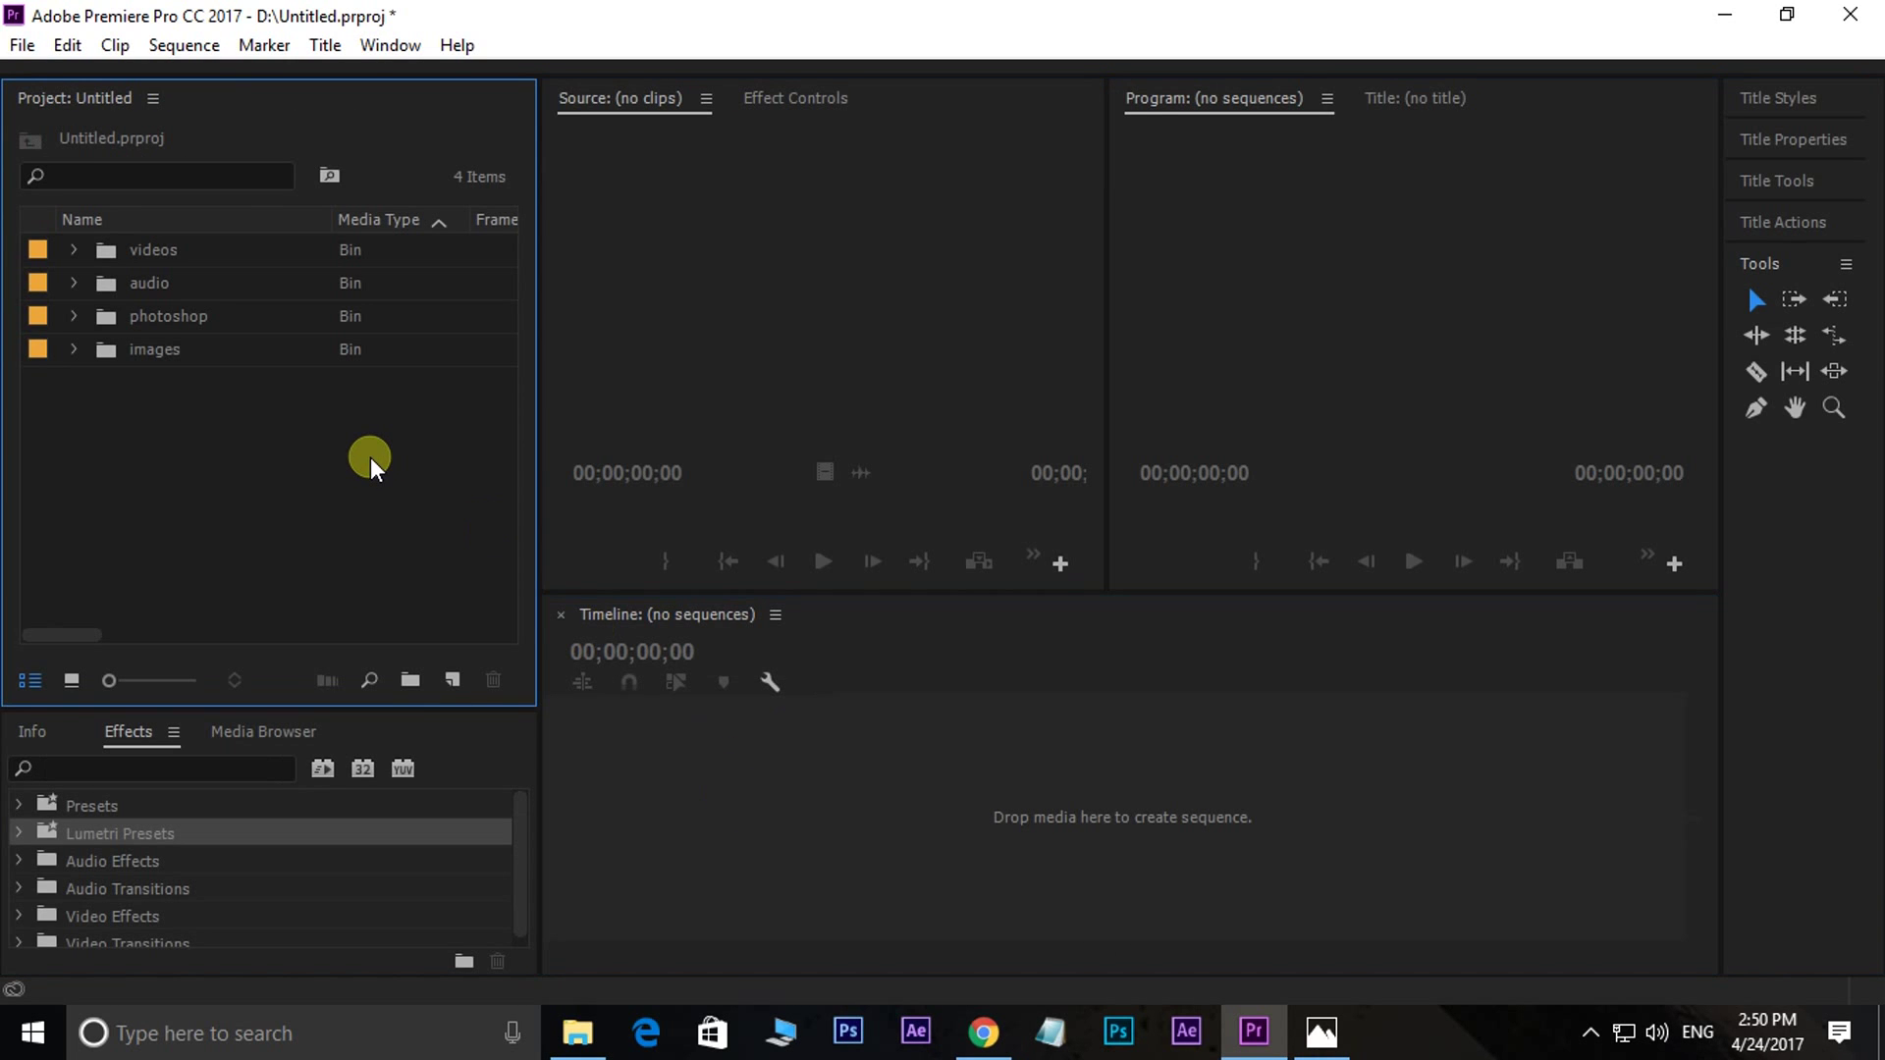
click(1319, 1027)
- View the tilde-key keyboard diagram in Photos, then return to Premiere Pro
click(1070, 957)
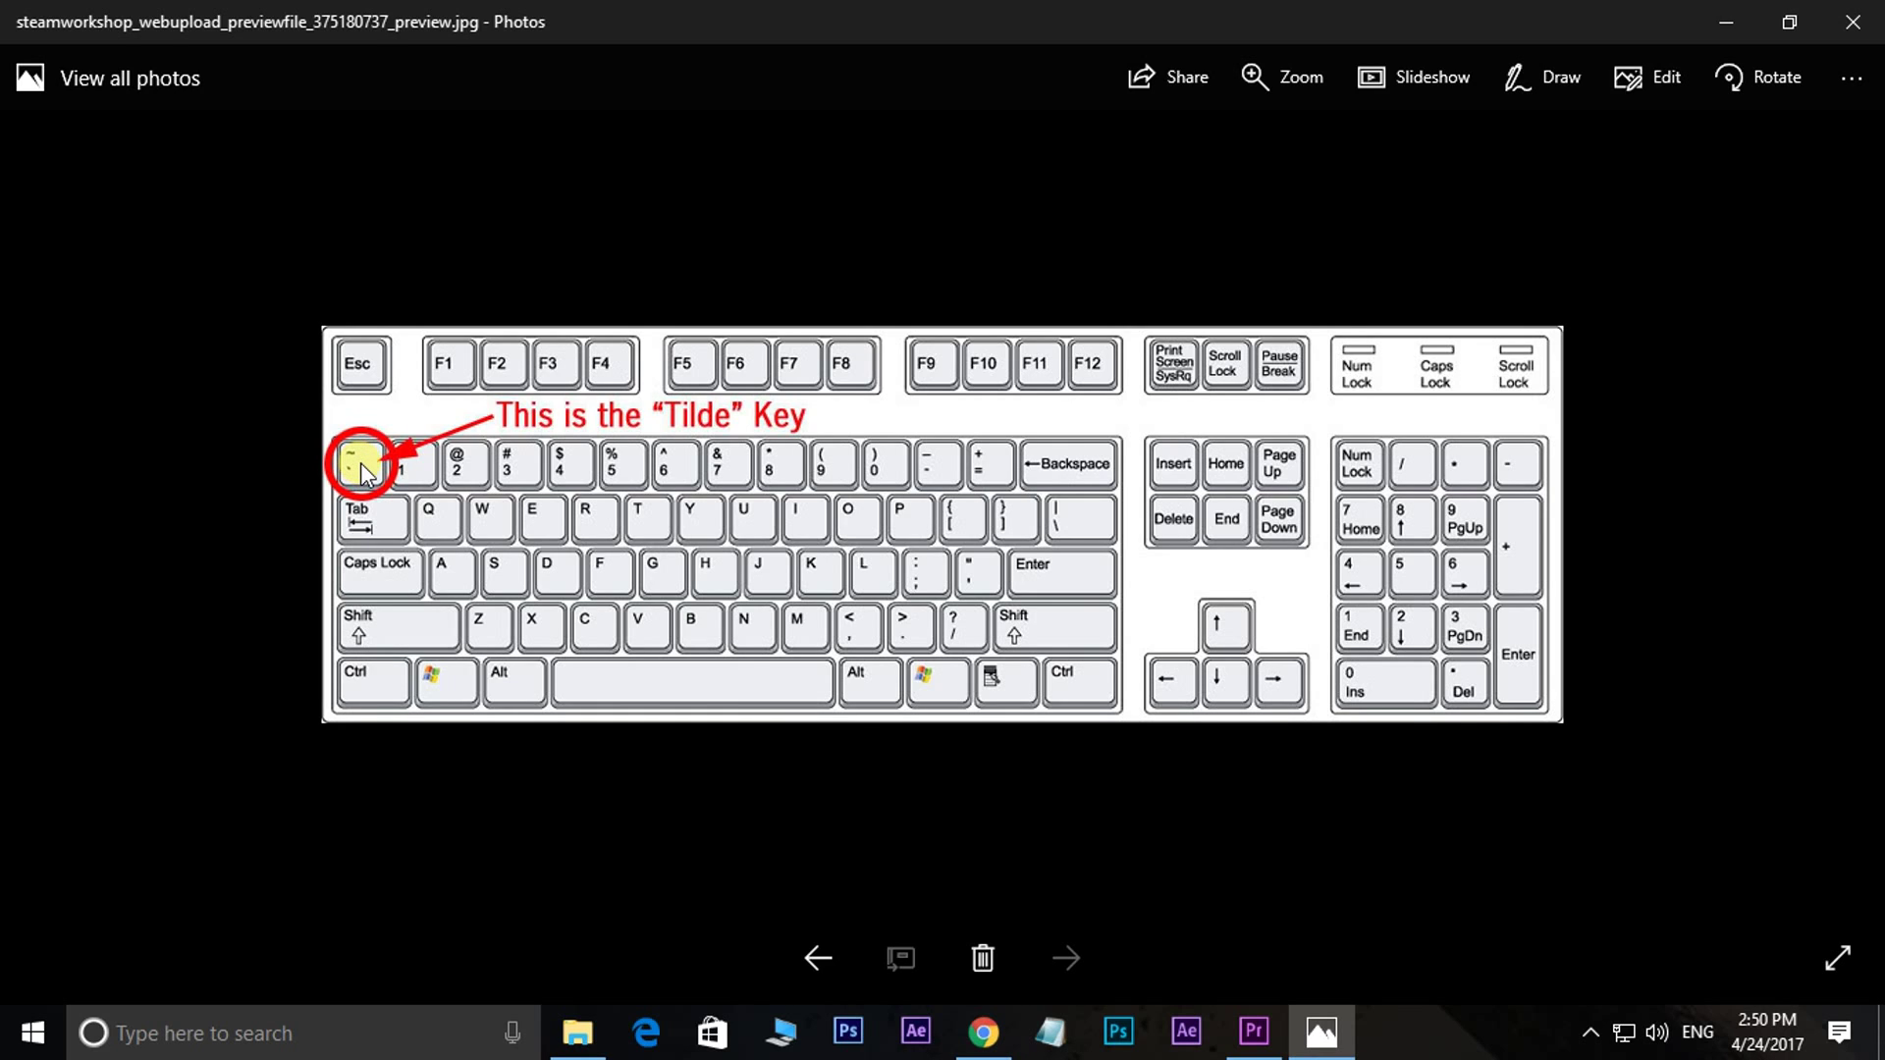
click(1254, 1032)
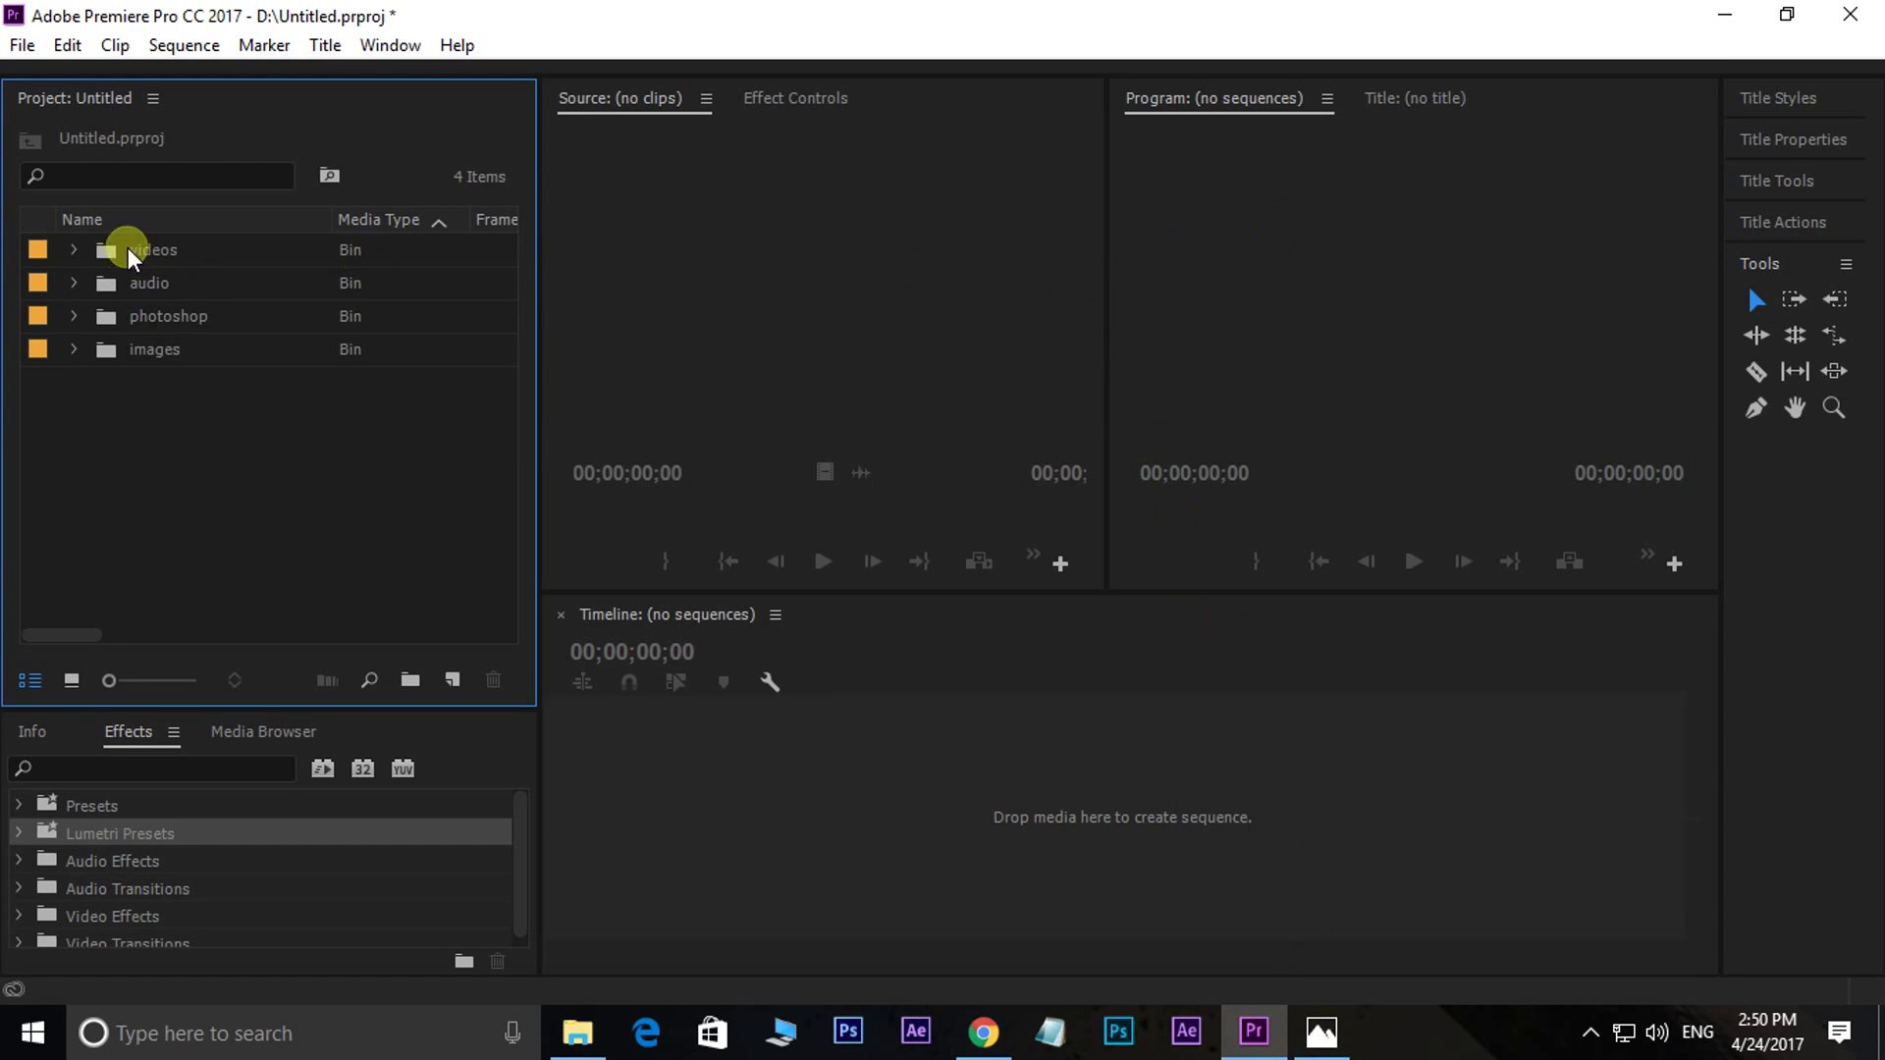
- Create a new sequence by dragging the first videos-bin clip onto the Timeline
click(66, 248)
click(127, 281)
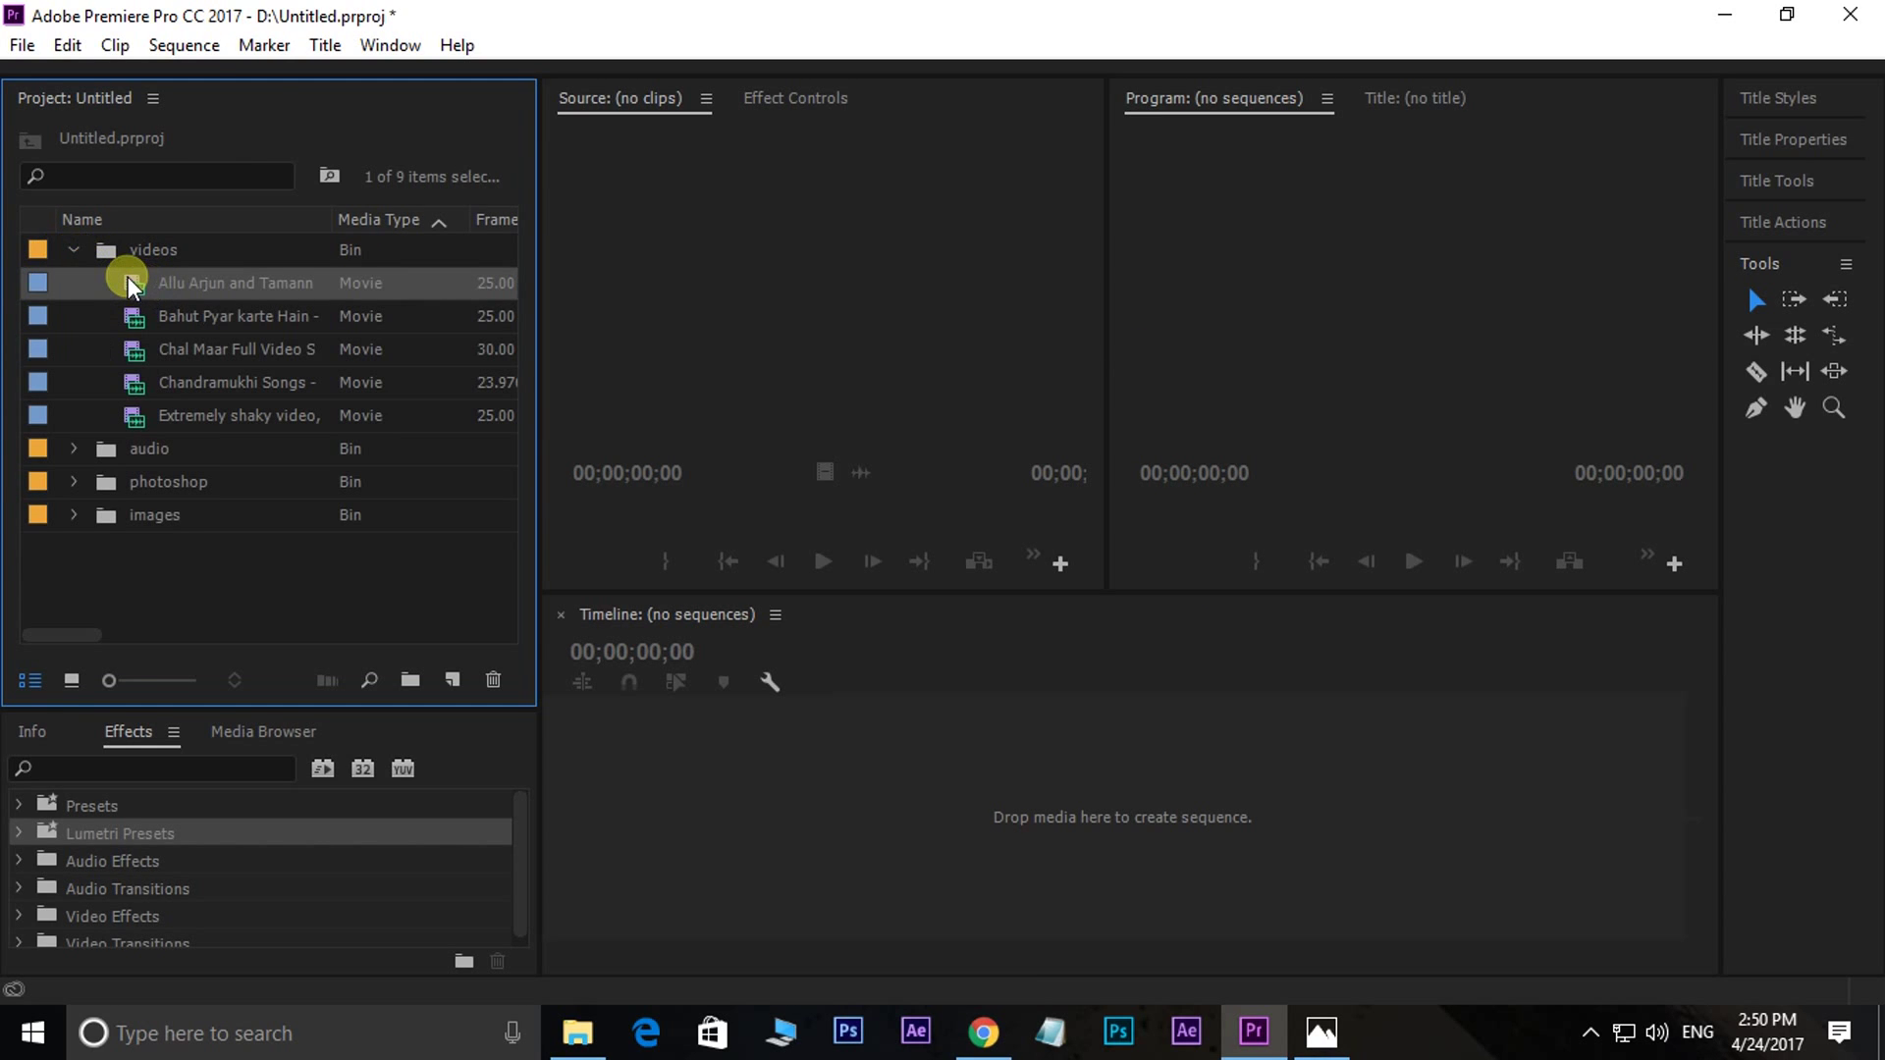
drag(131, 275, 809, 844)
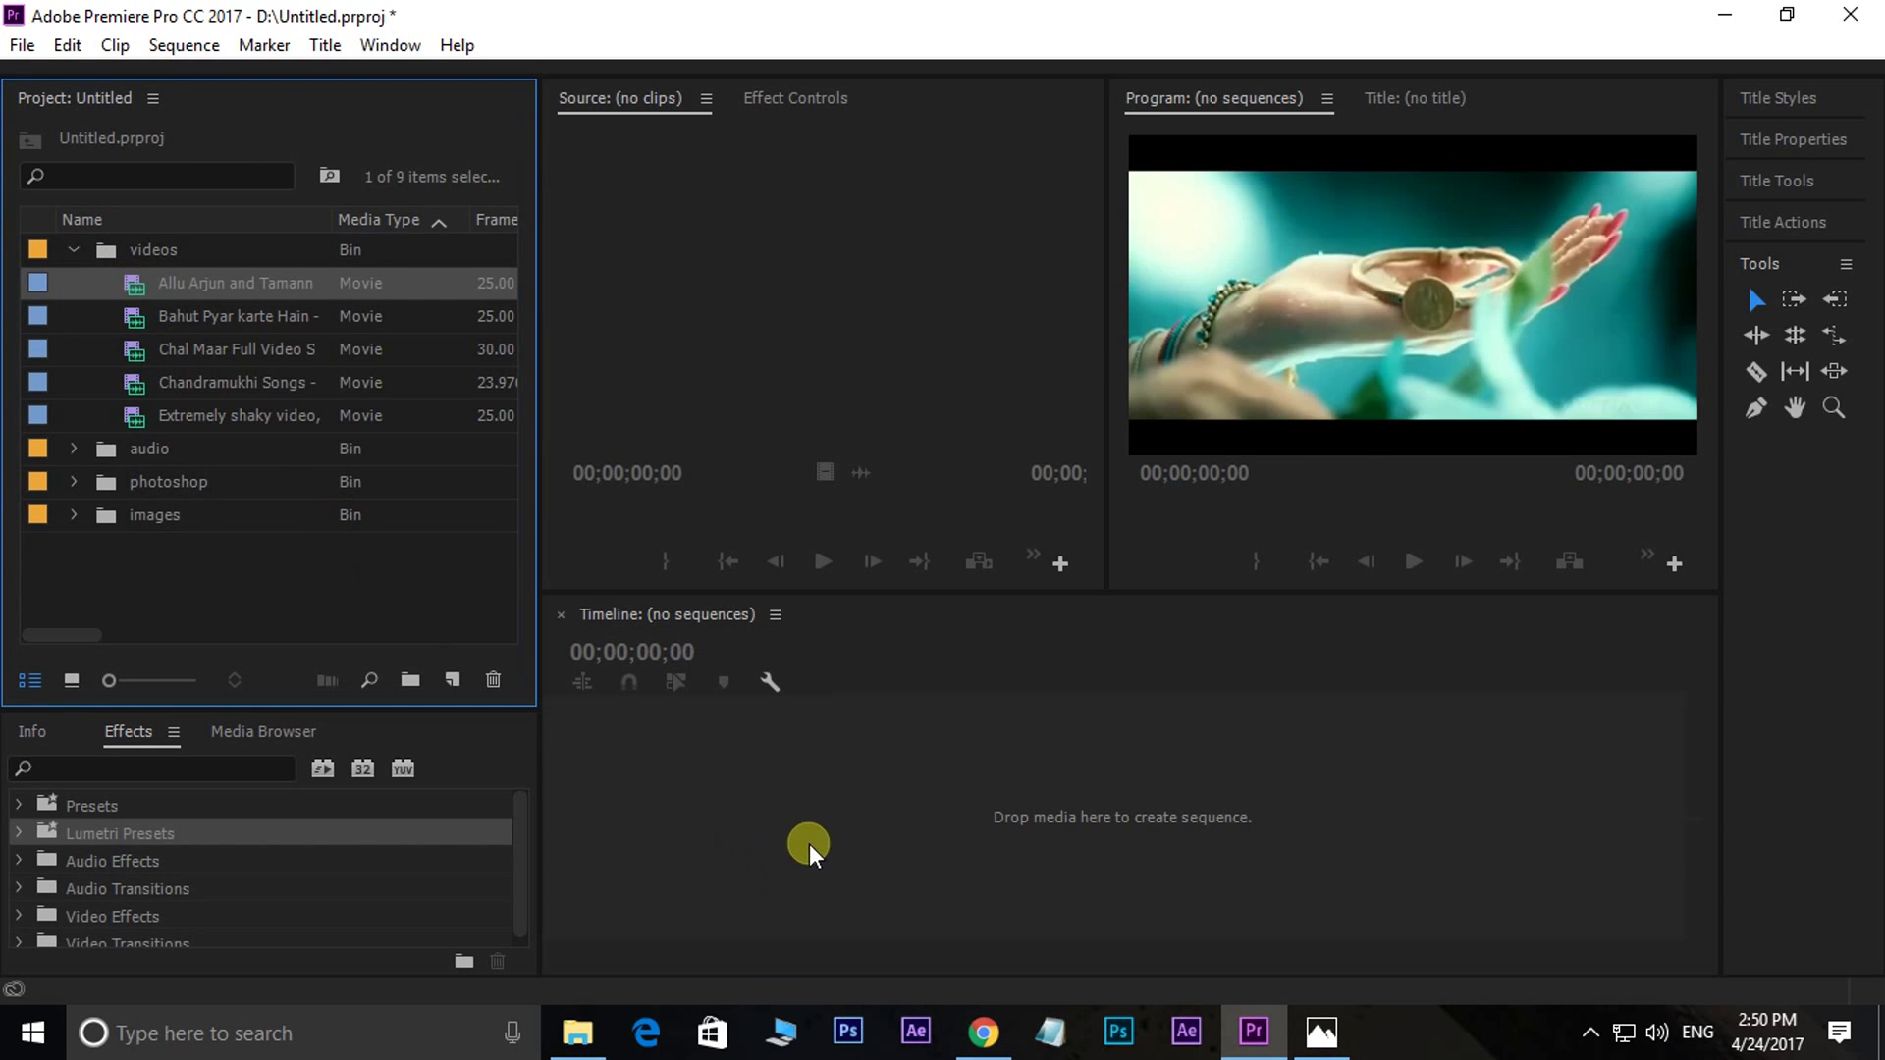
- Maximize and restore the Program and Source monitors with the ` key
click(1329, 263)
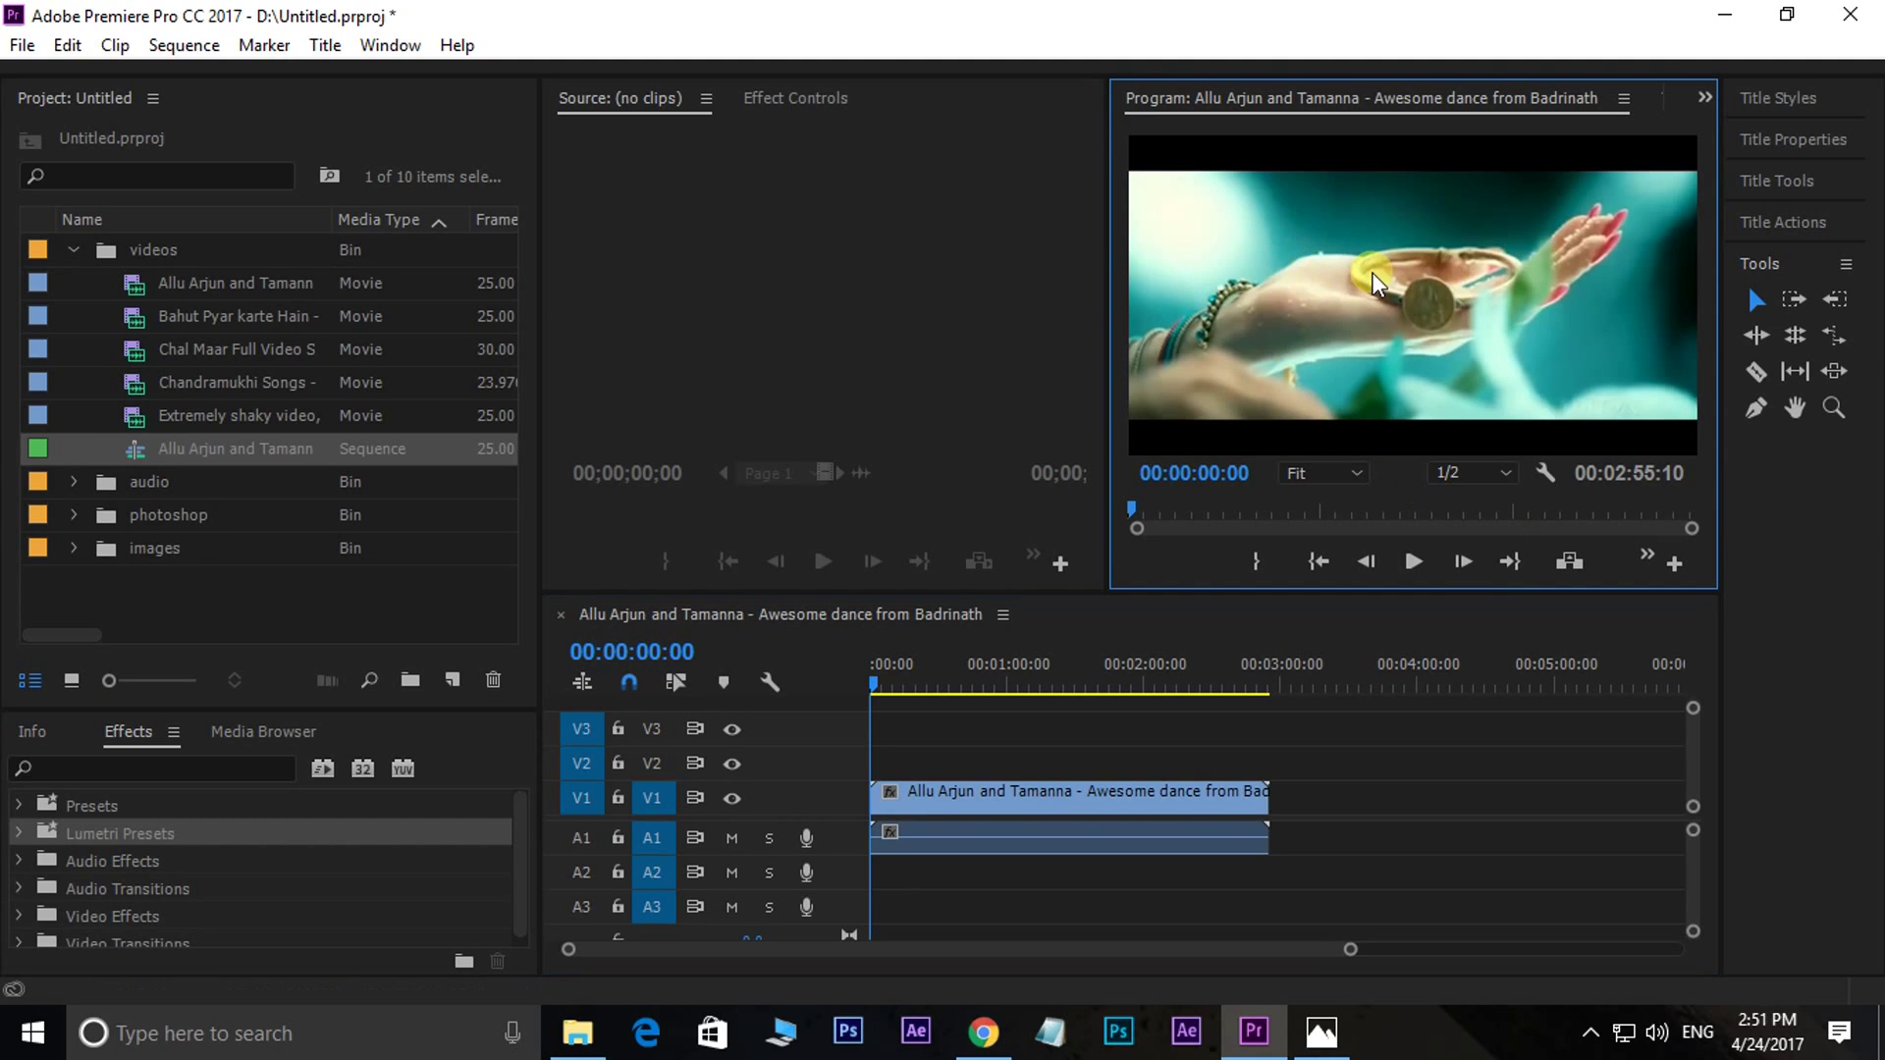
key(grave)
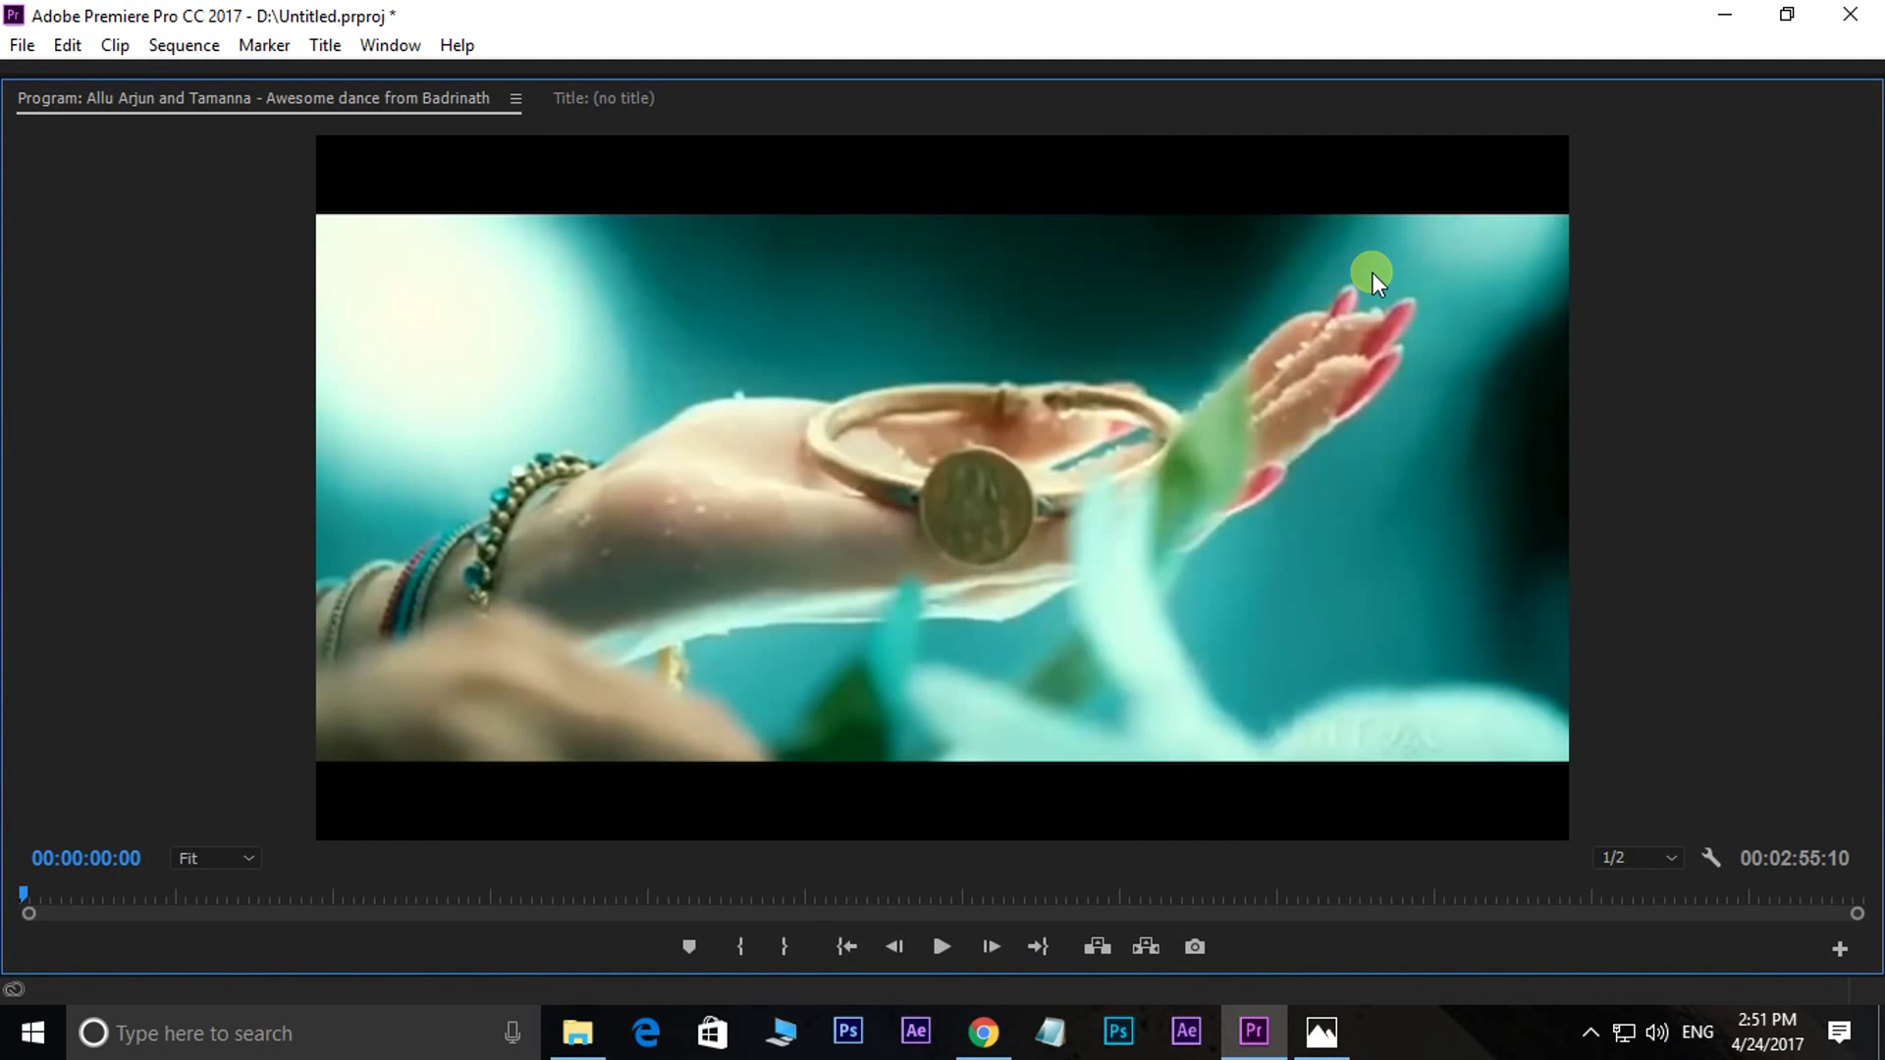
key(grave)
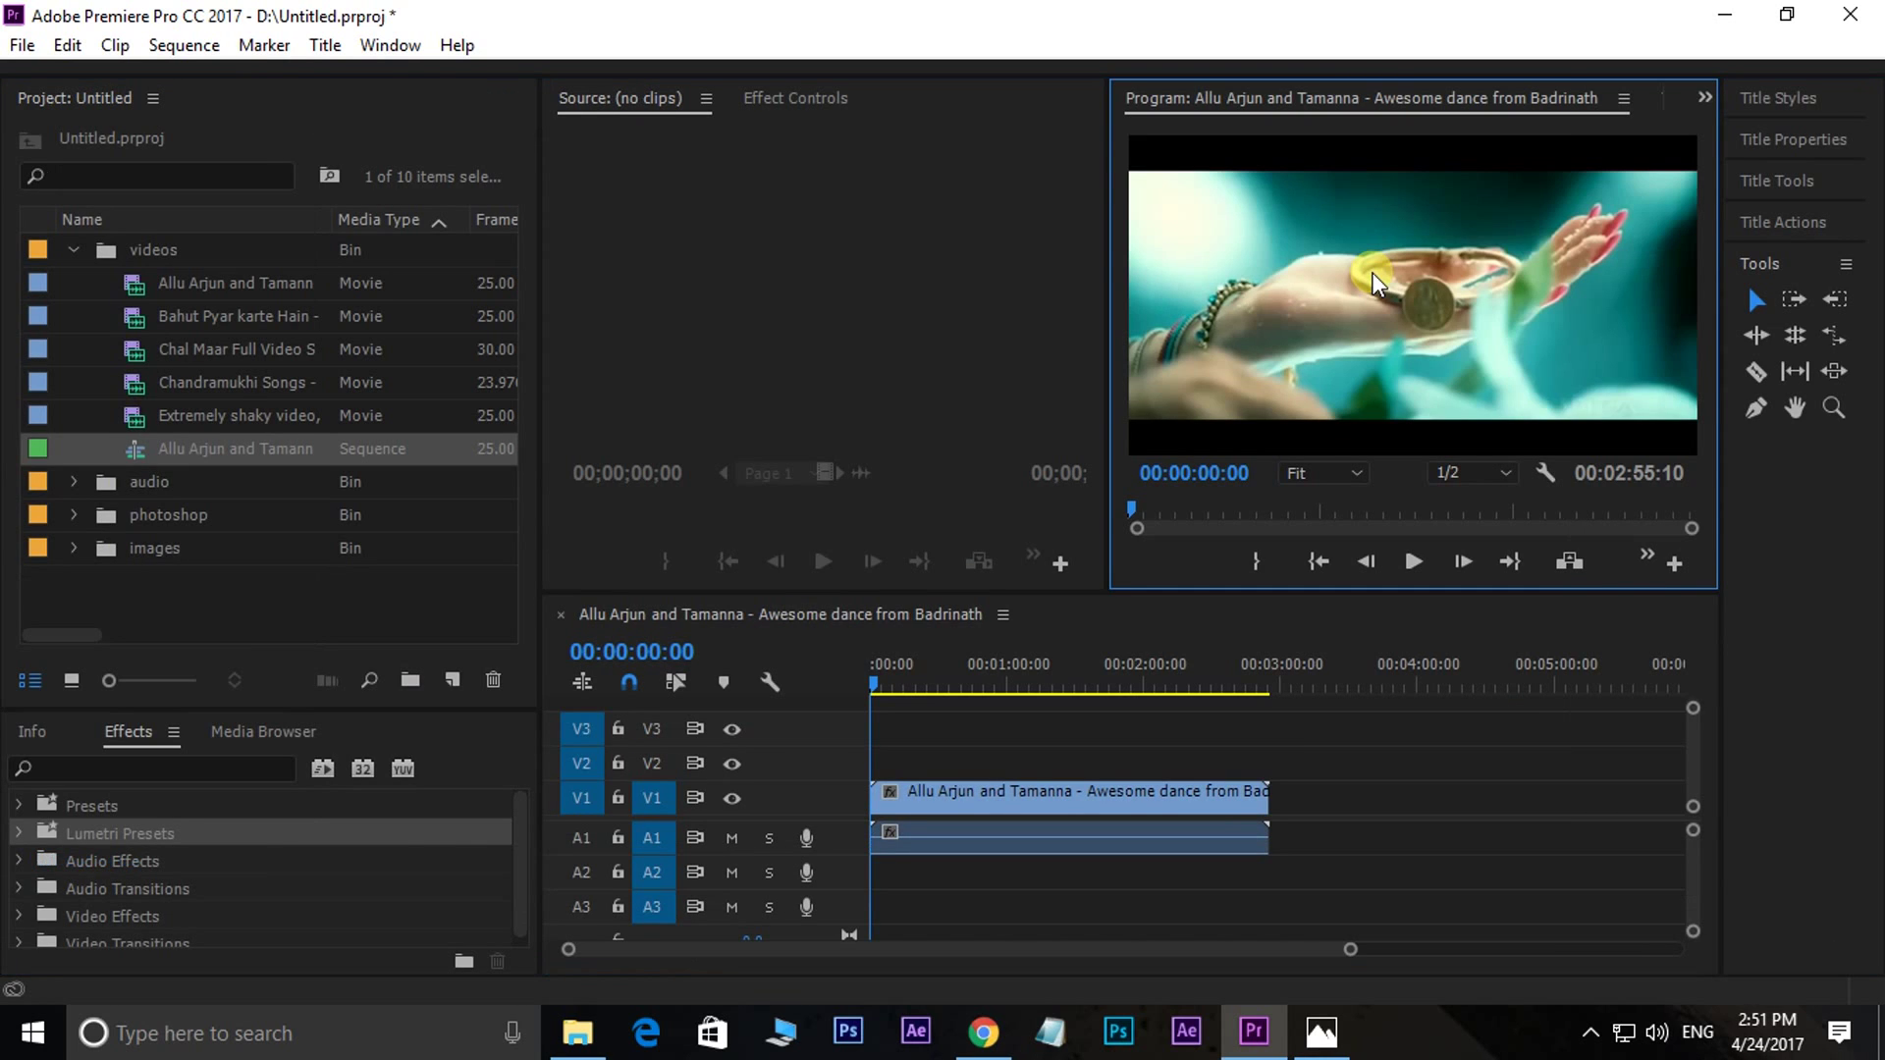
click(860, 262)
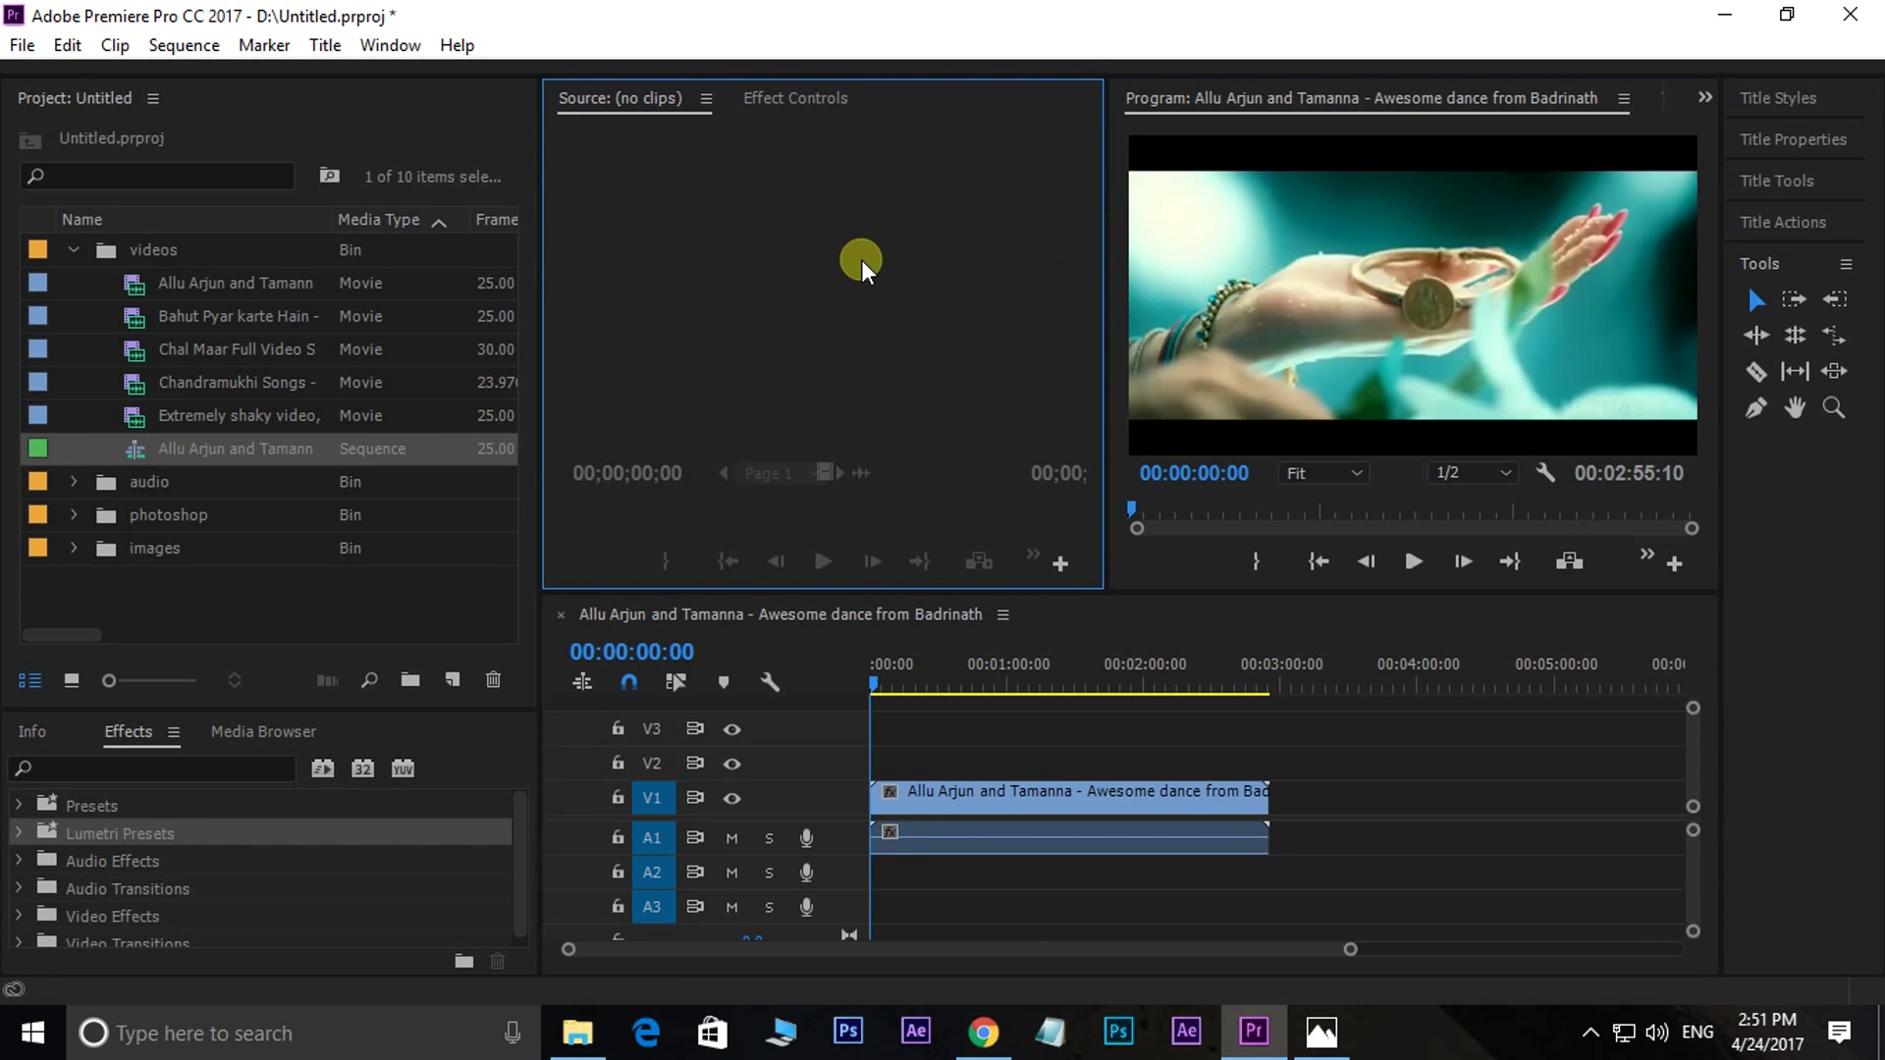
key(grave)
key(grave)
click(1343, 261)
key(grave)
key(grave)
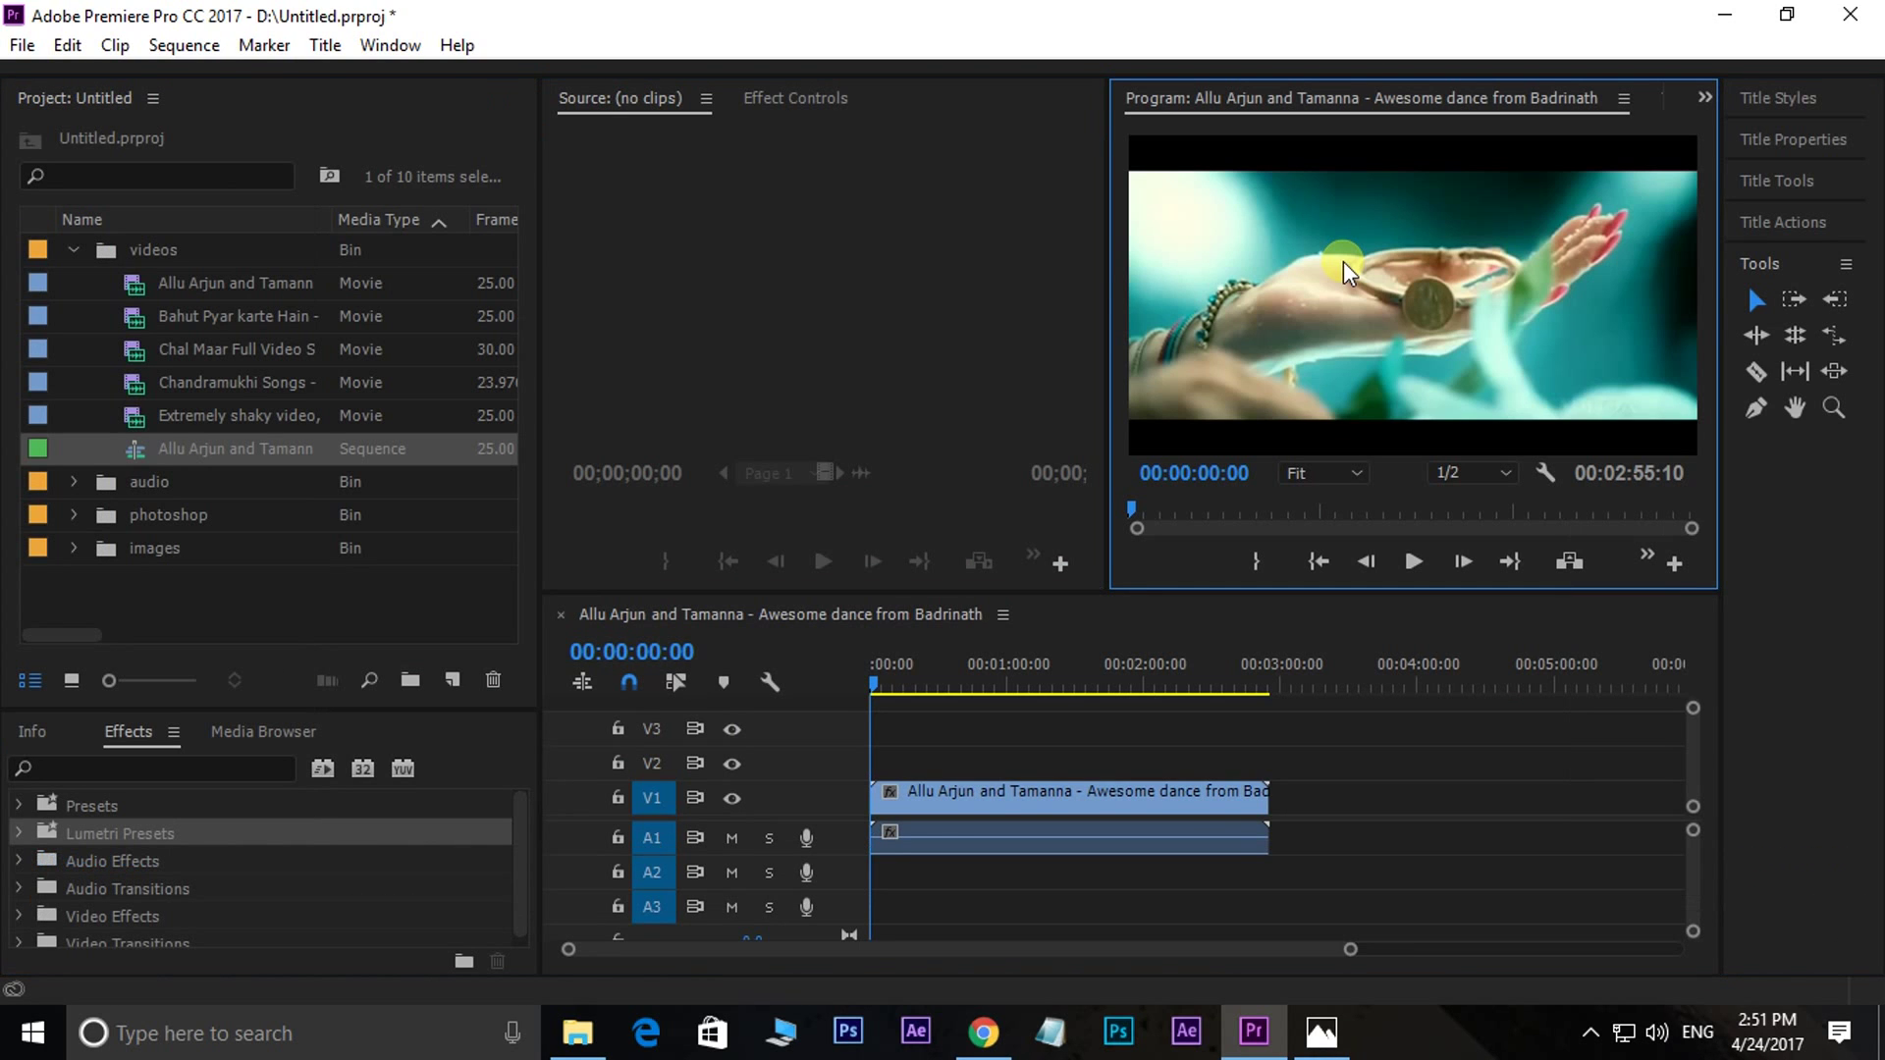